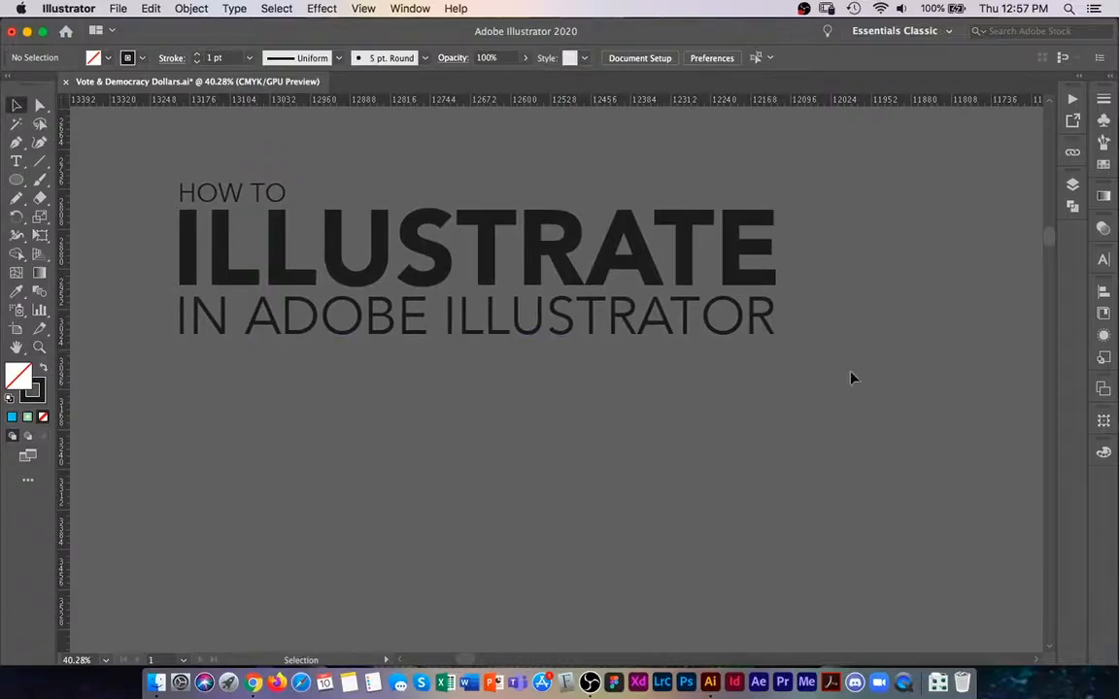
Make the hidden Layer 5 visible so its artwork shows on the canvas
left_click(1072, 184)
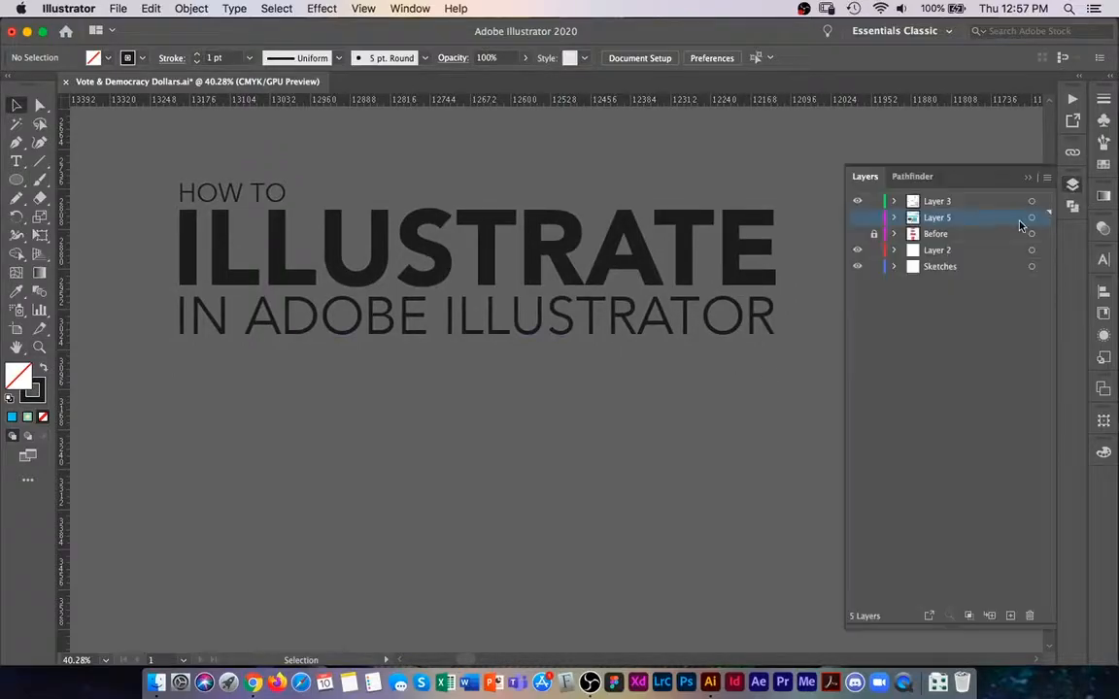
left_click(858, 218)
left_click(1068, 188)
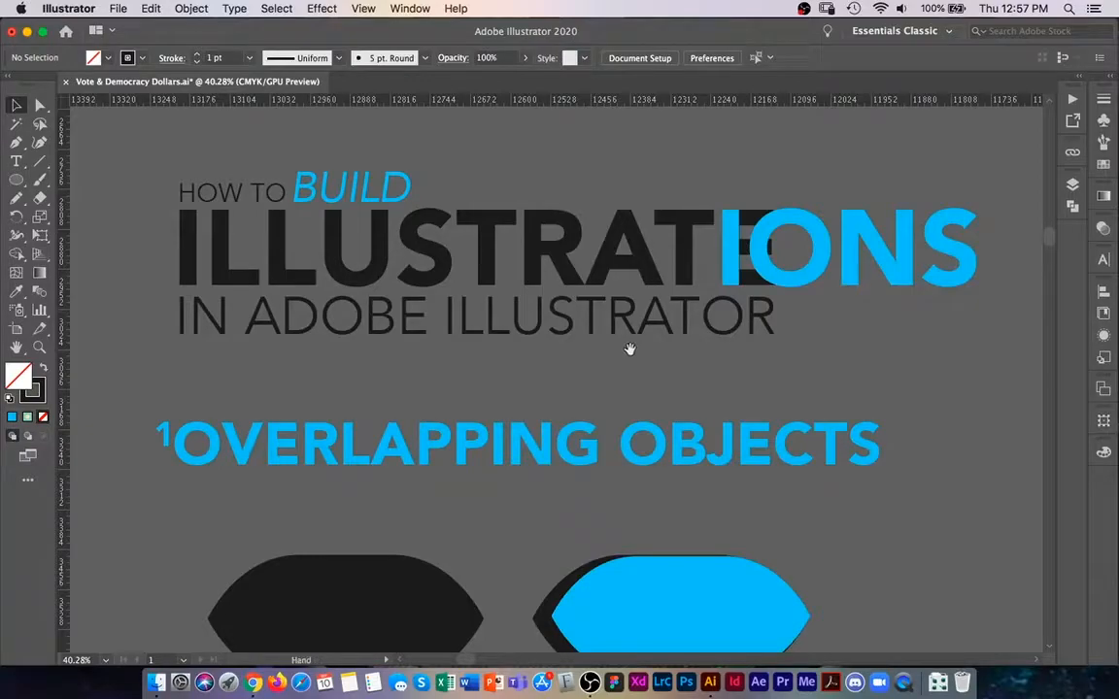
Examine the title artwork and the Overlapping Objects section with its two sample shapes and notes
scroll(617, 351, "right", 2)
key("z")
scroll(557, 359, "down", 2)
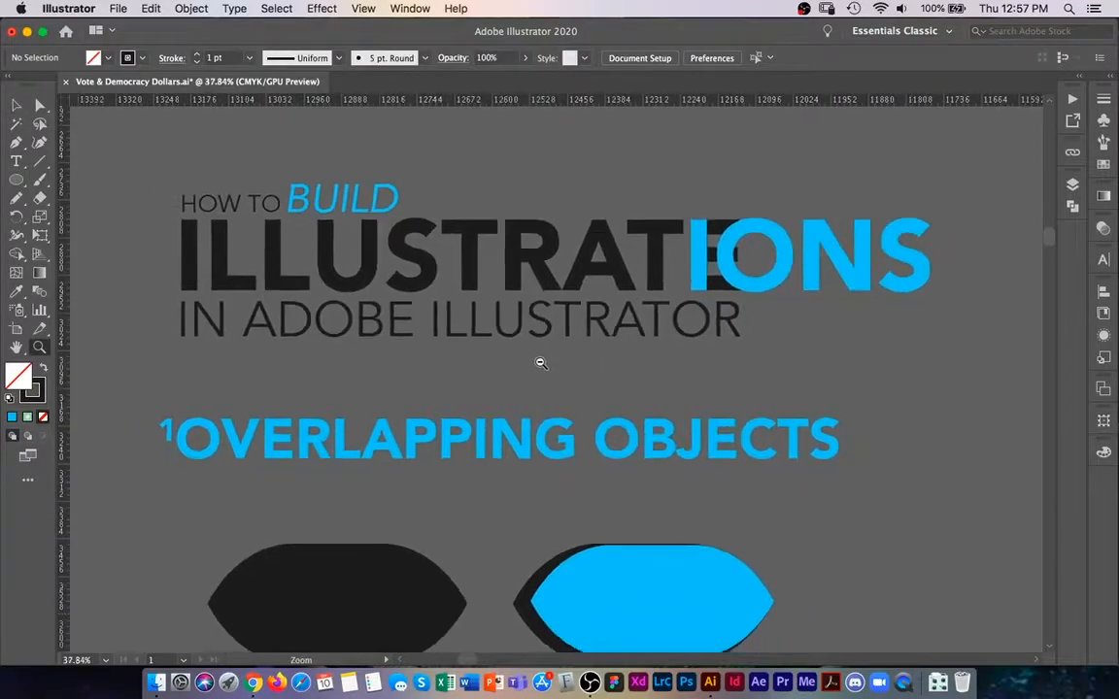
left_click_drag(529, 380, 536, 362)
key("v")
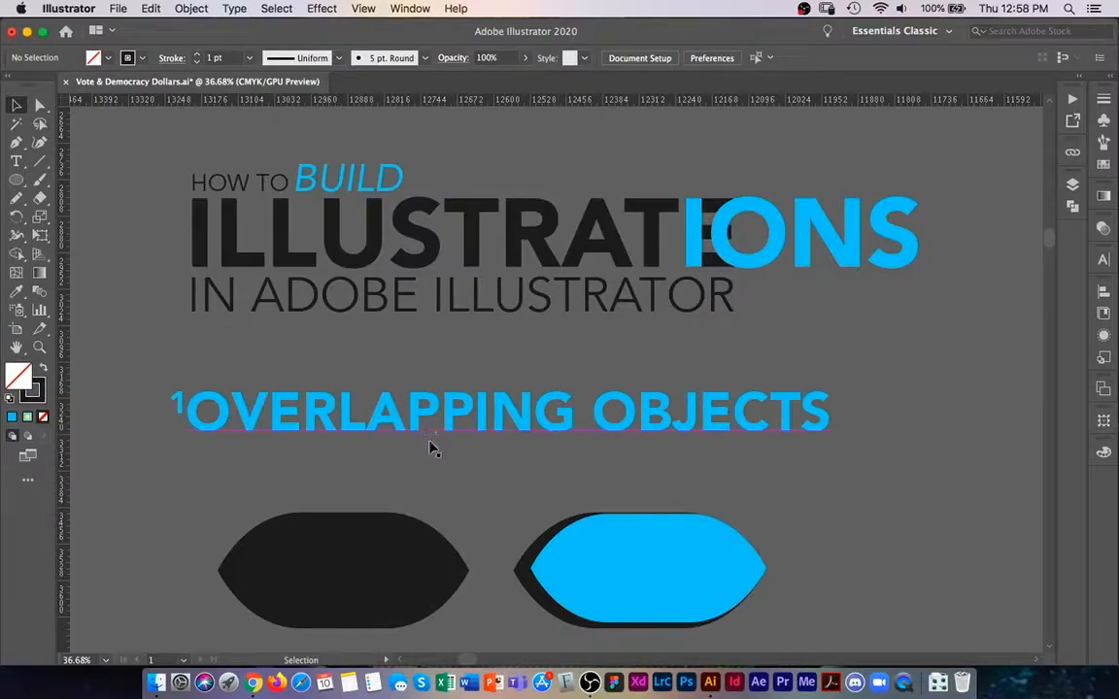
left_click_drag(521, 484, 513, 350)
left_click_drag(506, 394, 534, 373)
key("z")
mouse_move(510, 402)
left_mouse_down()
mouse_move(517, 381)
mouse_move(506, 382)
left_mouse_up()
key("v")
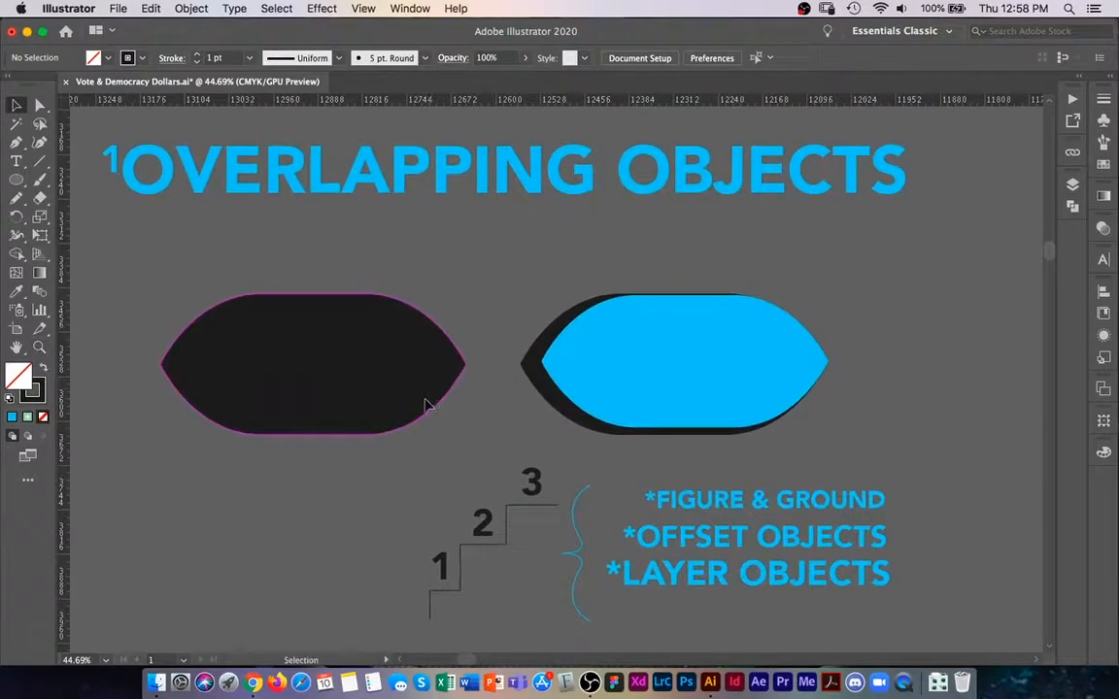
Try placing a duplicate of the solid black sample shape just below the original
left_click(430, 404)
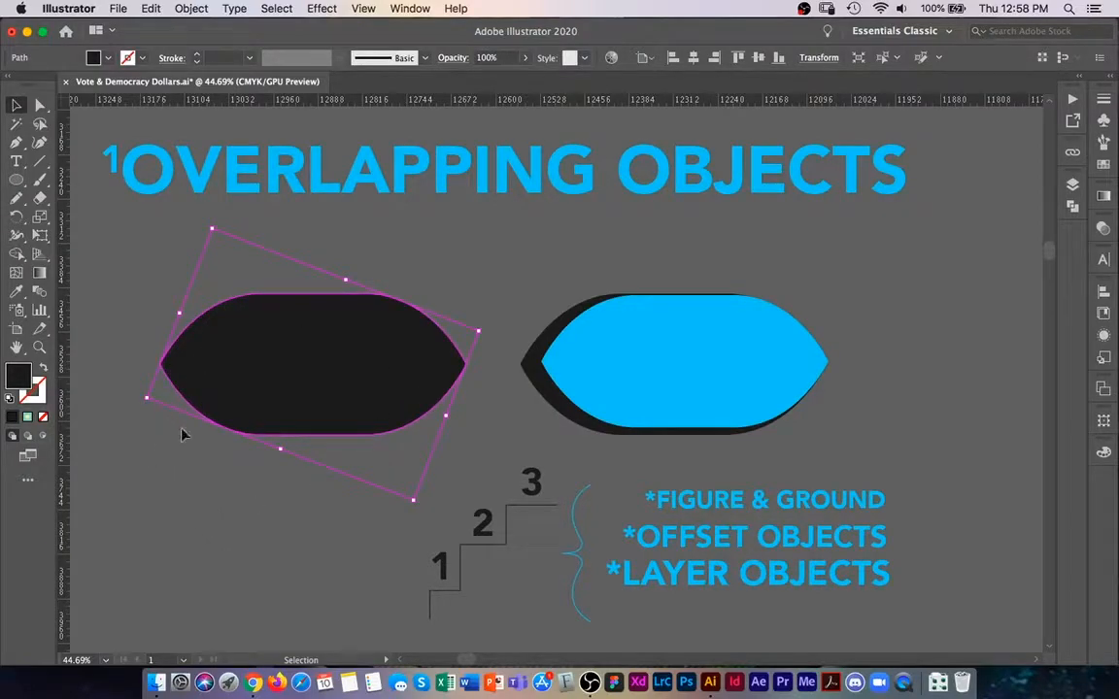
key("a")
key("v")
key("super")
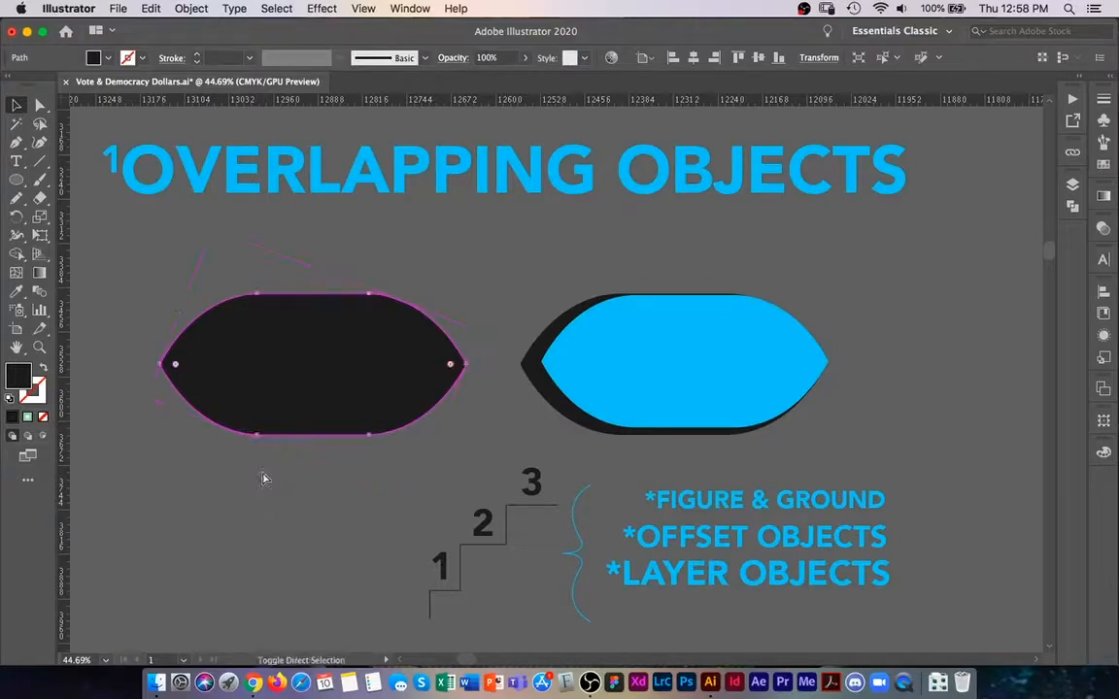
left_click_drag(321, 432, 283, 557)
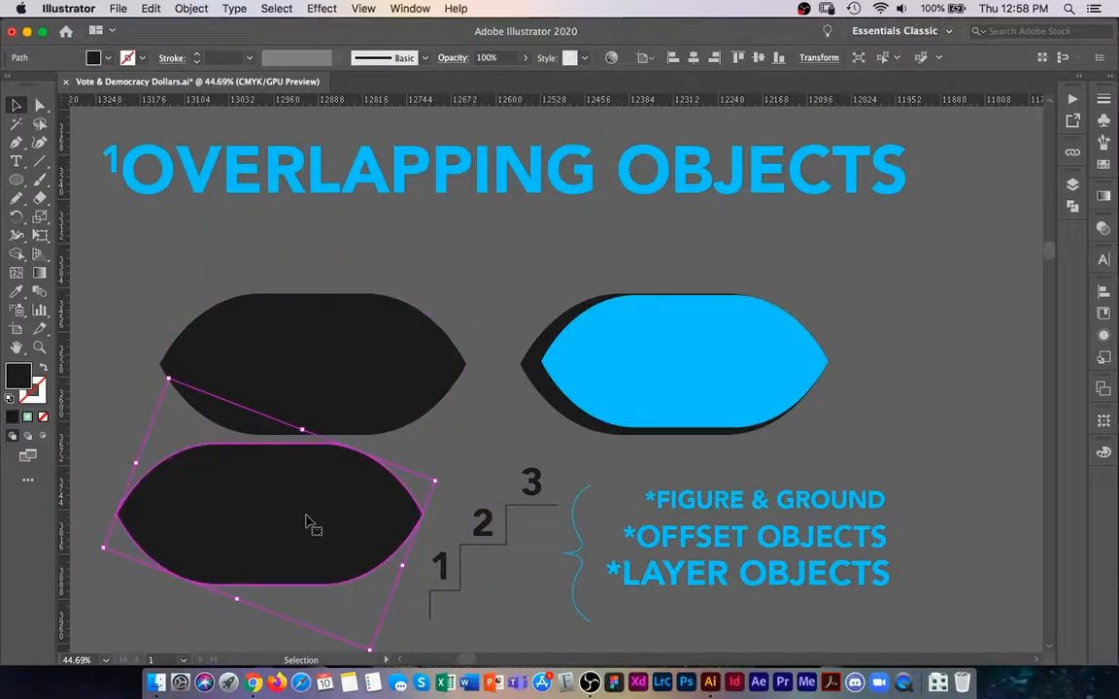
key("super+z")
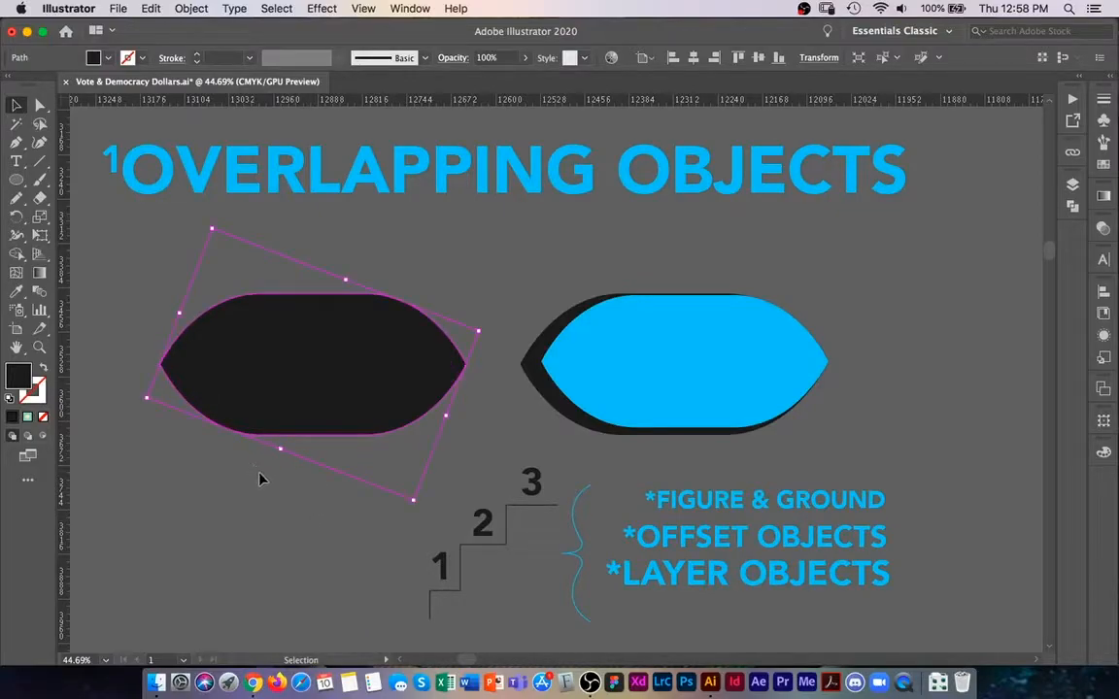
Swap the solid black shape's fill and stroke and set its outline to a 6 pt stroke
left_click(281, 440)
left_click(282, 417)
key("shift+x")
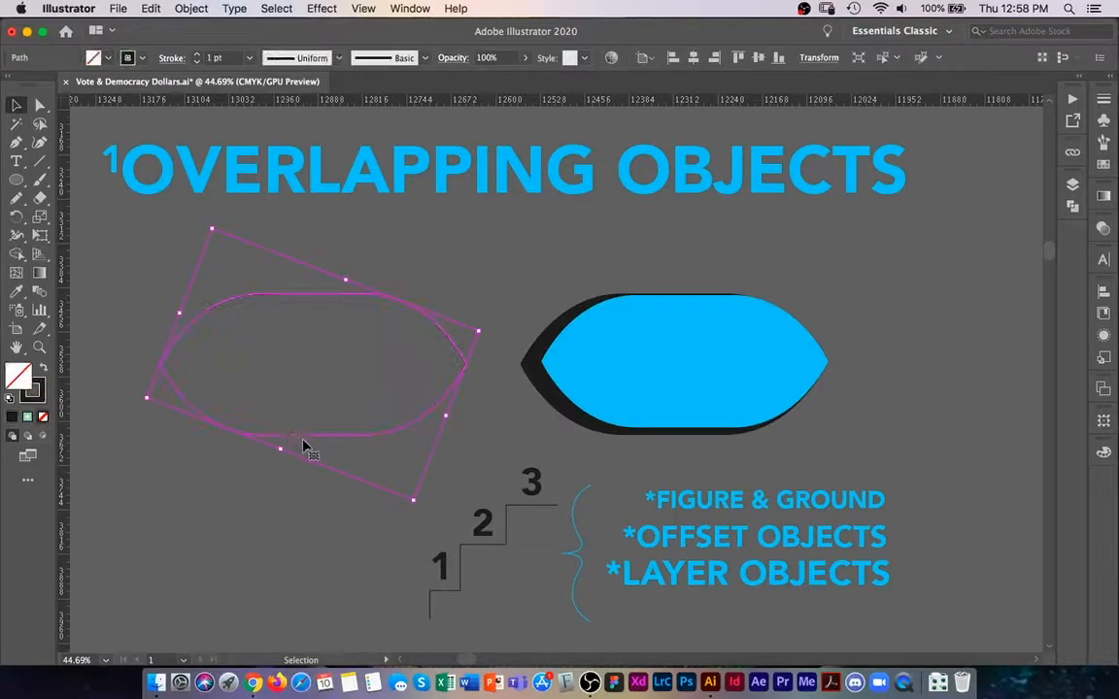
left_click(225, 505)
left_click(303, 294)
left_click(248, 57)
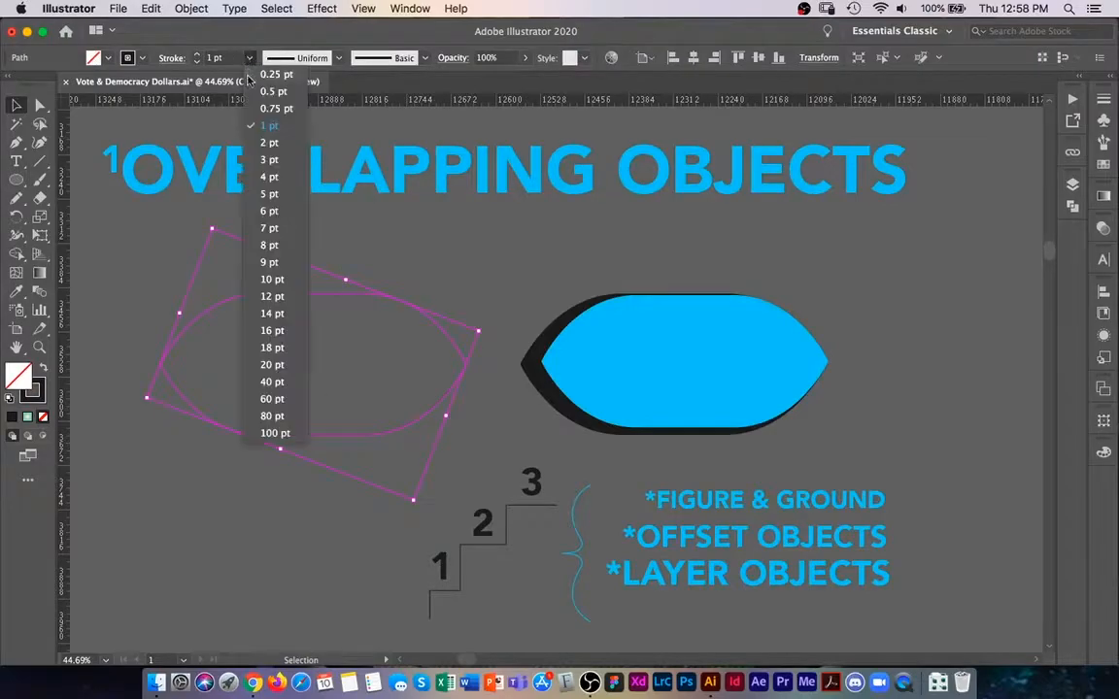
left_click(269, 211)
left_click(218, 524)
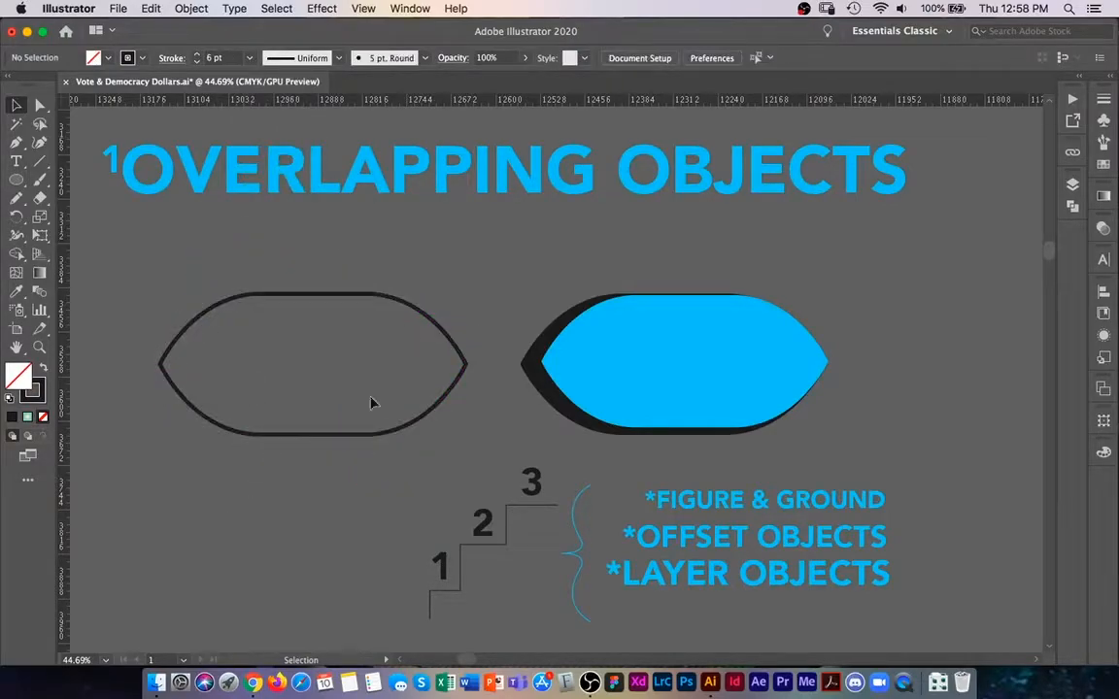
Undo the stroke weight change and swap the shape's stroke back to a solid black fill
left_click(344, 295)
key("super+z")
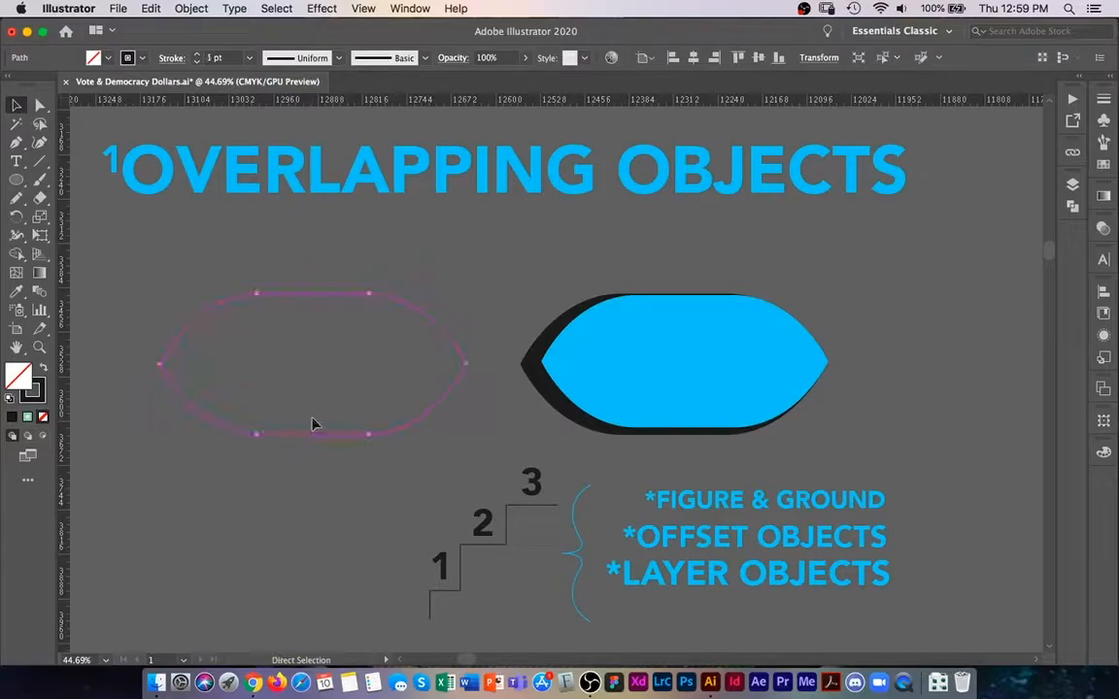
key("shift+x")
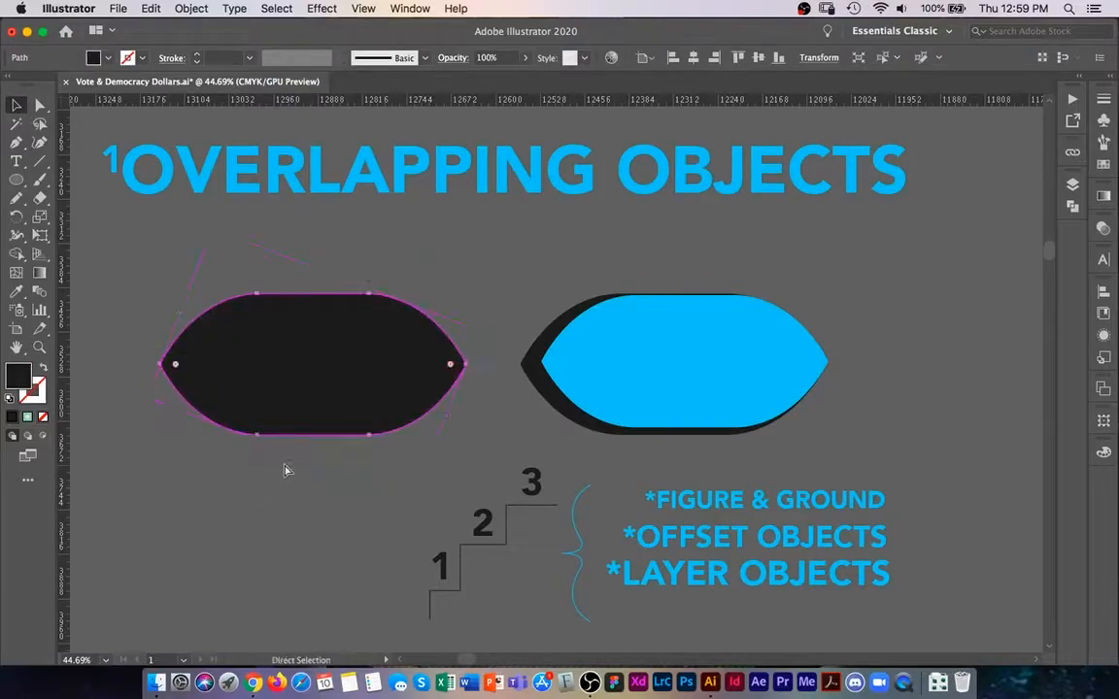
key("v")
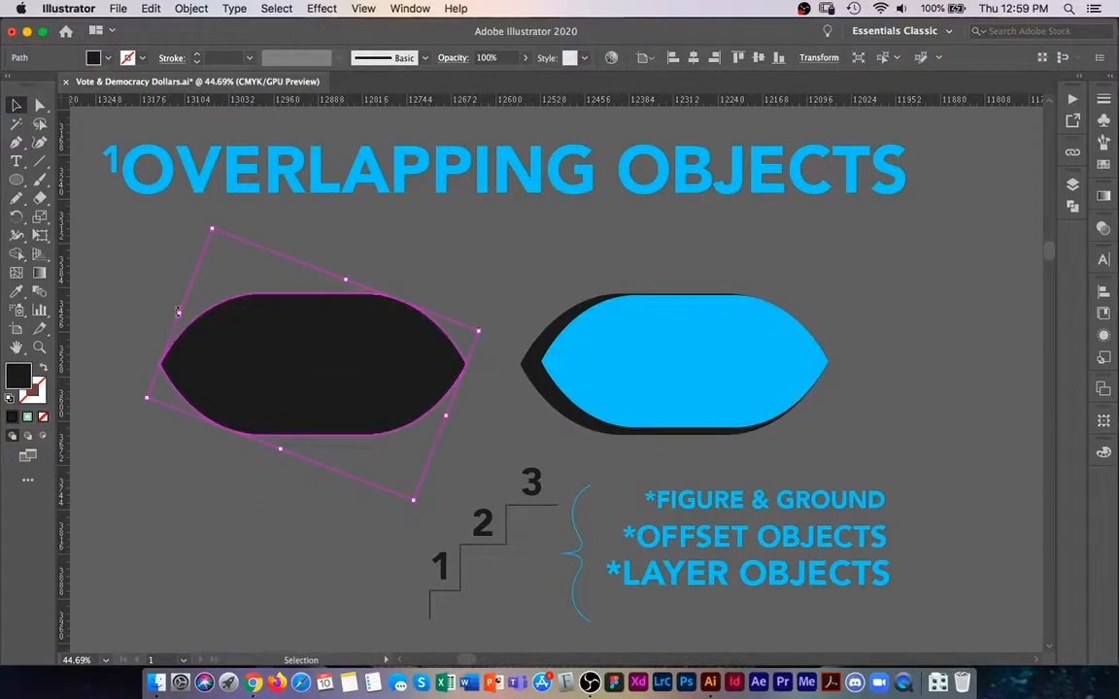
Create a slightly smaller copy centred on the solid black shape and fill it with the neighbouring shape's sampled blue
left_click_drag(181, 312, 189, 316)
key("i")
left_click(637, 375)
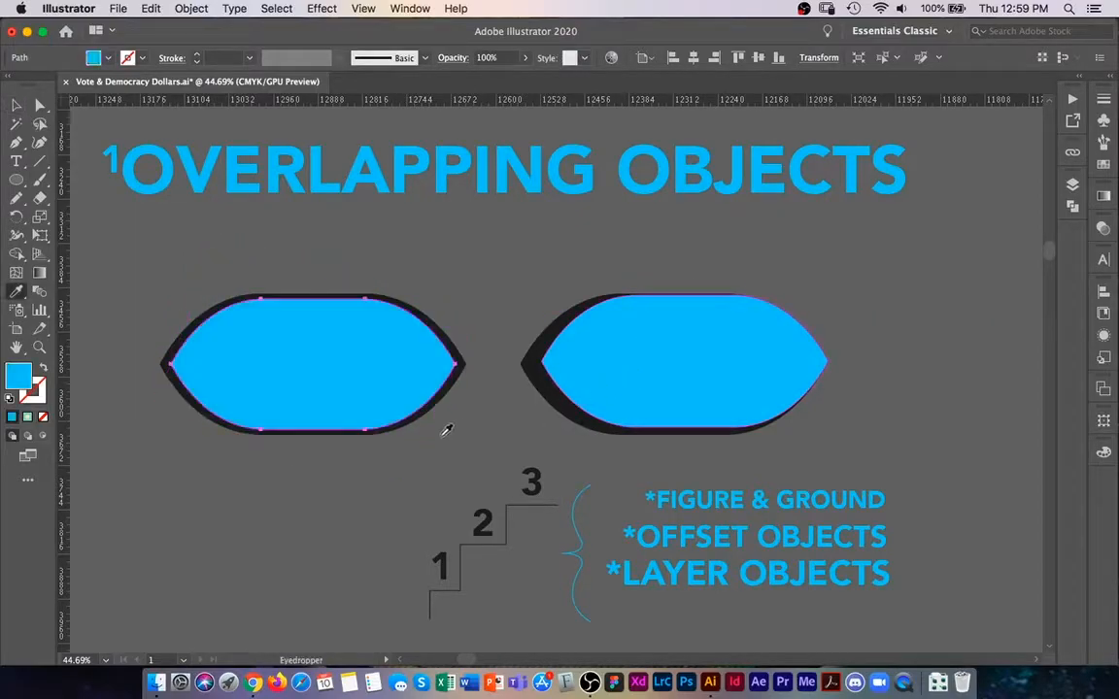
key("v")
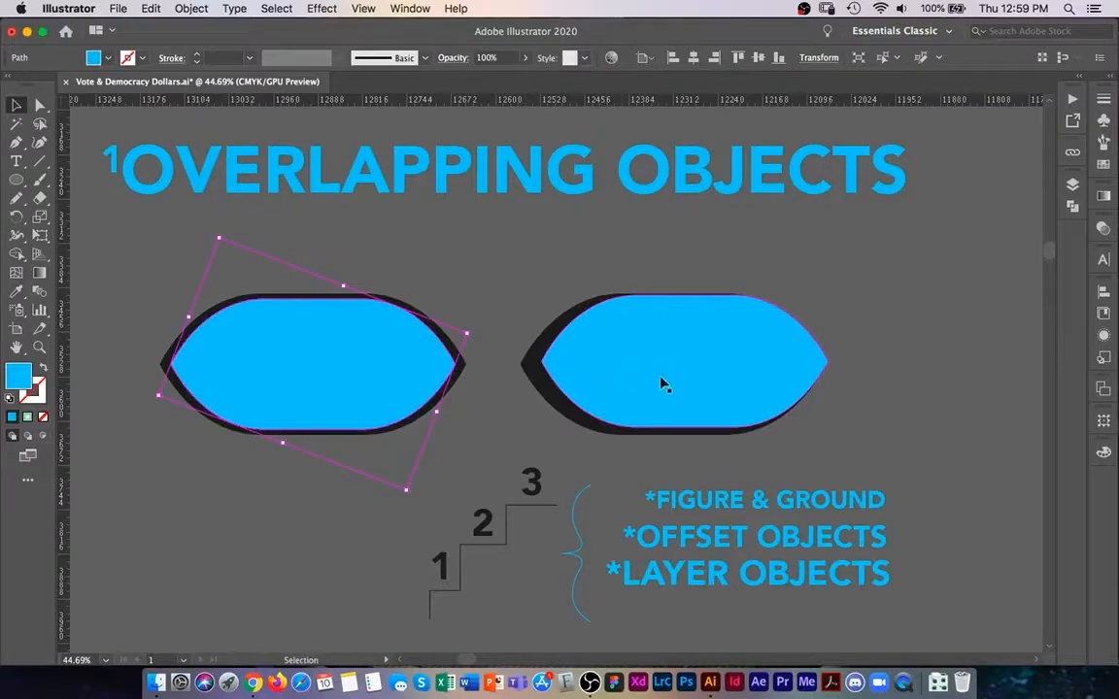
left_click(284, 490)
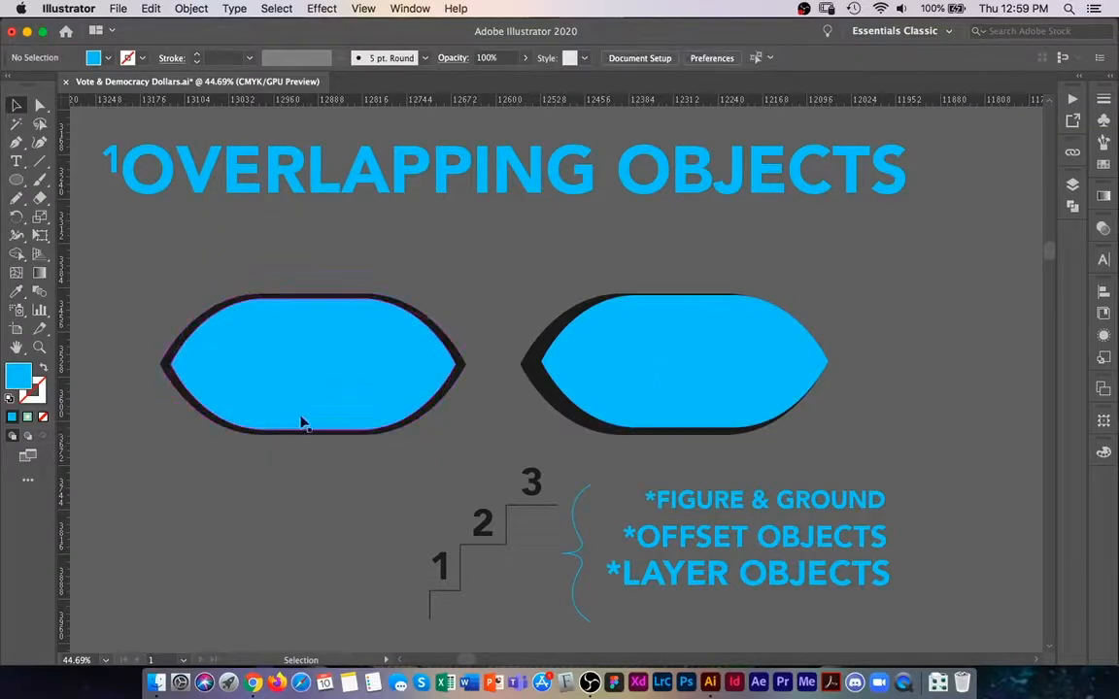
Copy only the lower-left curved segment of the inner blue shape and paste it in place in front
scroll(316, 388, "up", 5)
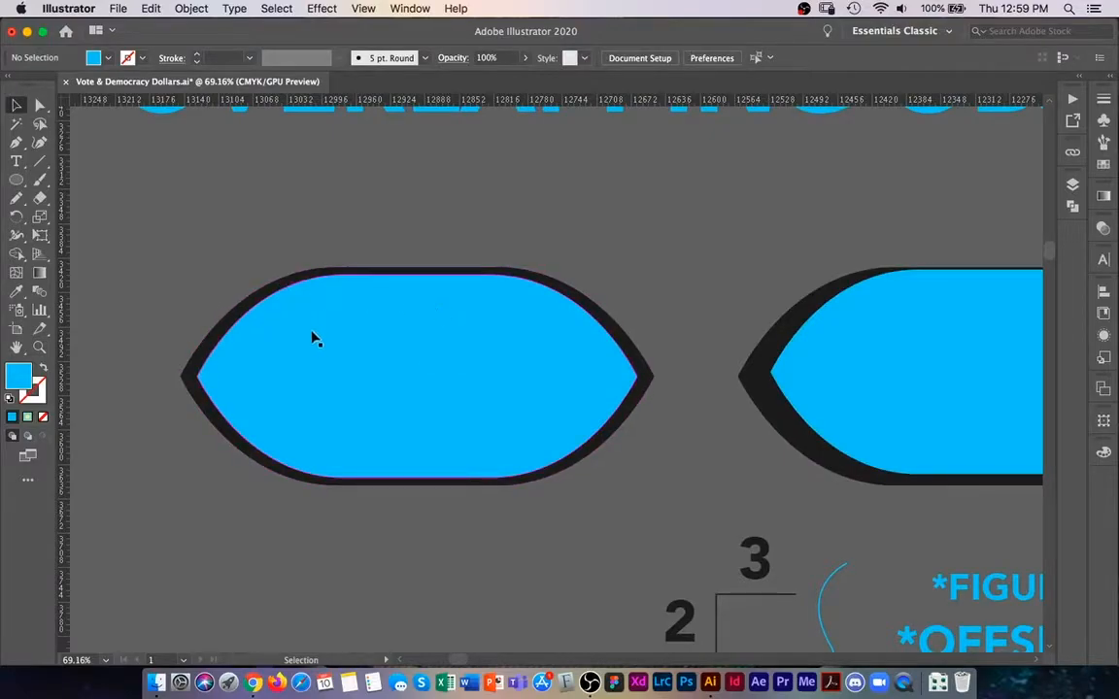
left_click(393, 389)
left_click(299, 526)
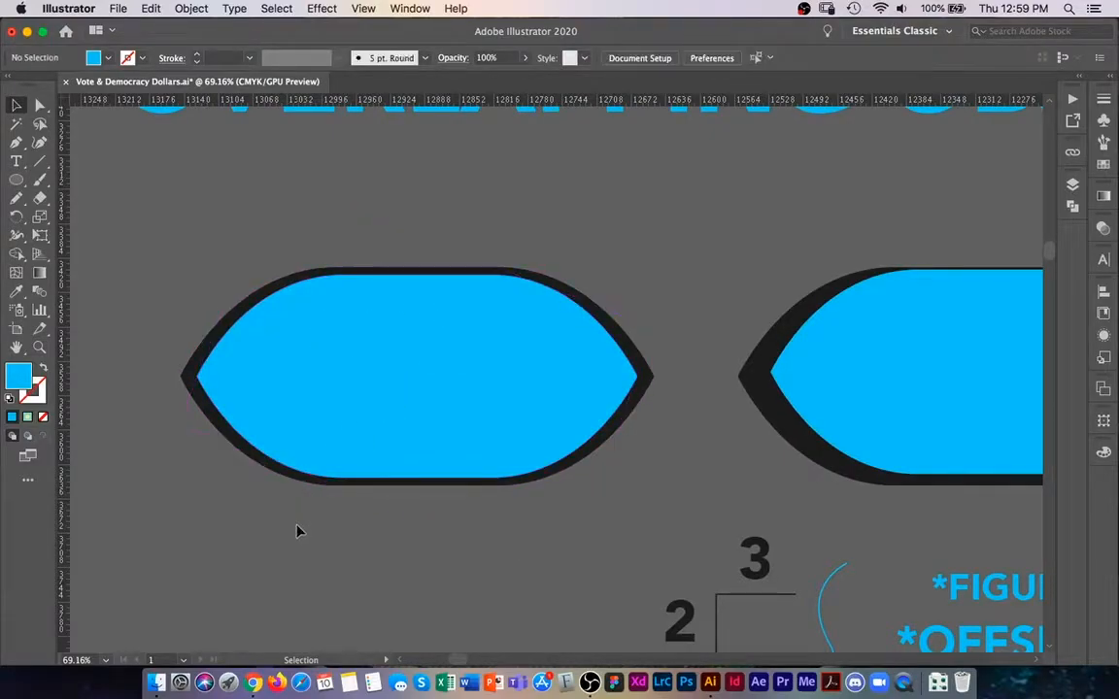
key("n")
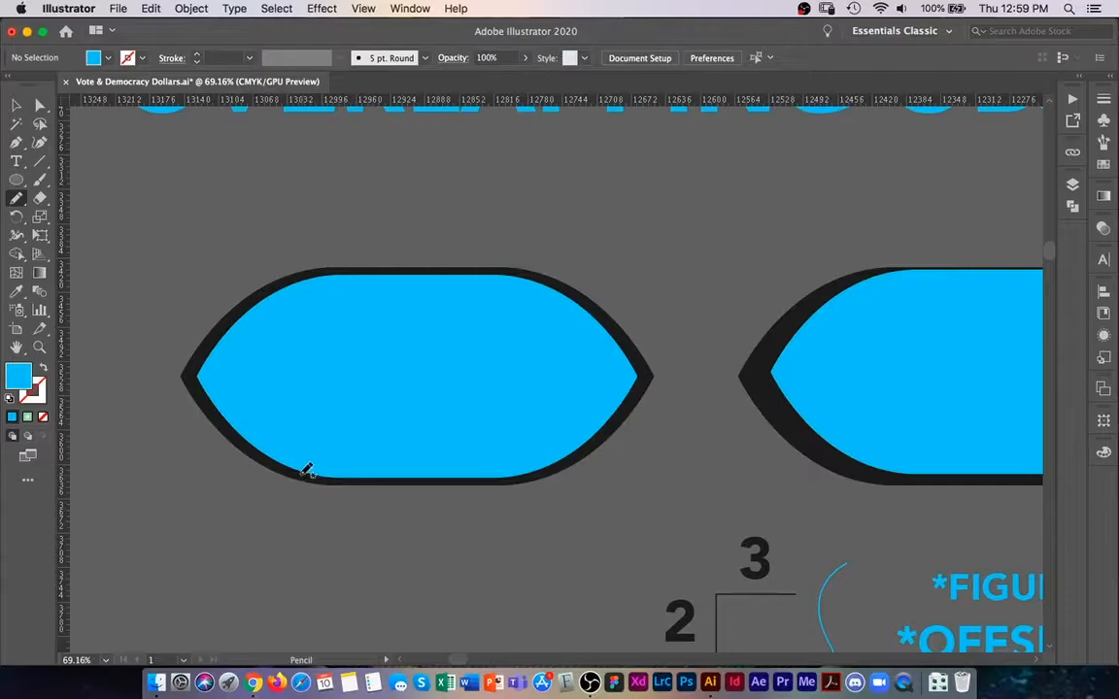
key("a")
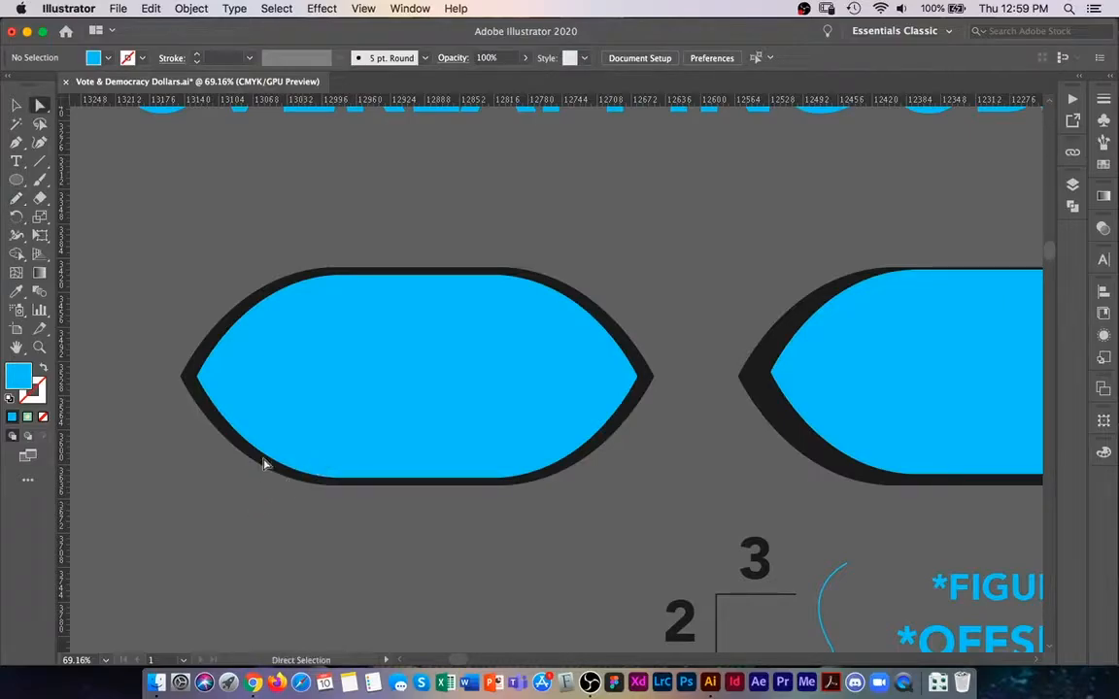
left_click(269, 459)
key("v")
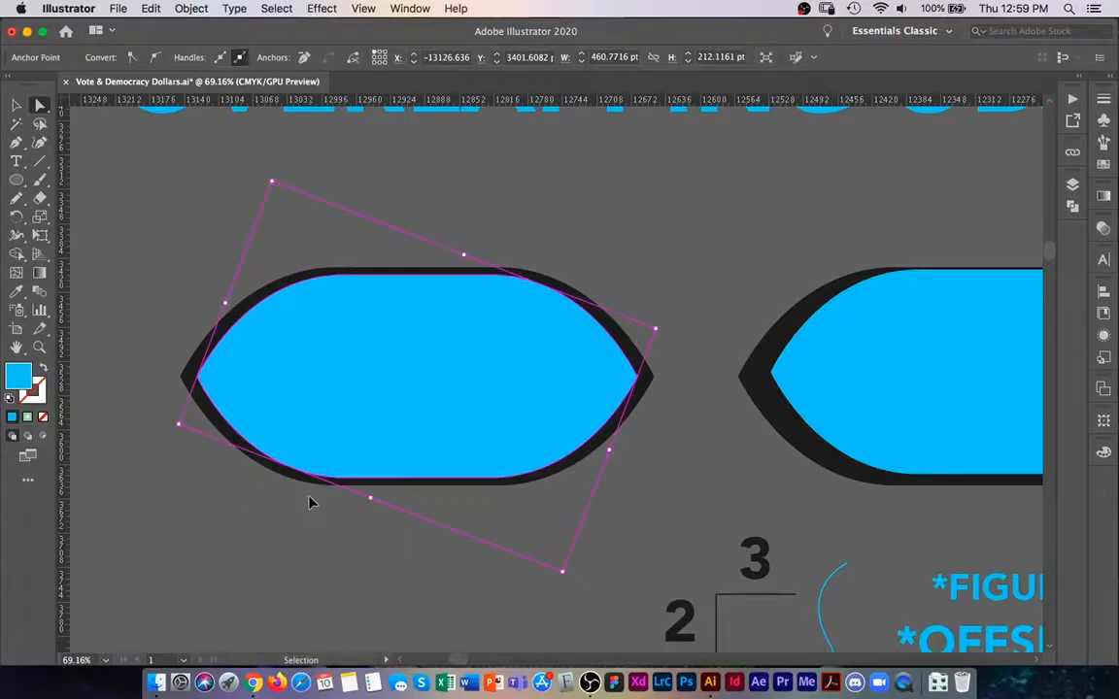
key("a")
left_click(299, 478)
key("p")
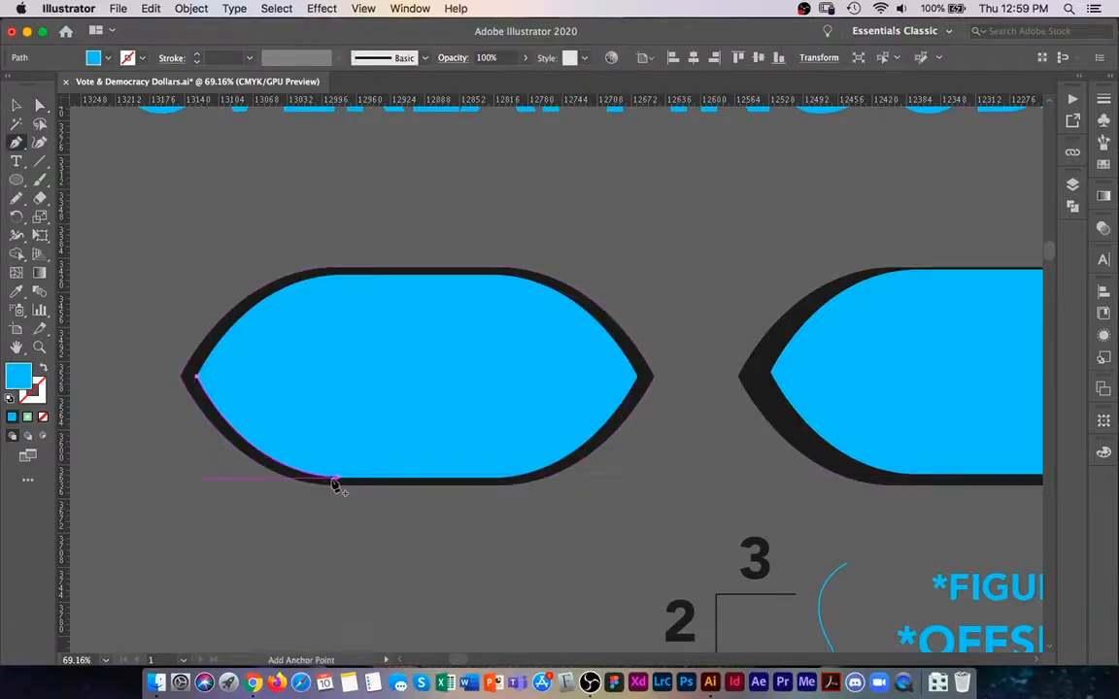
Extend the copied curve with the Pen tool through both upper-edge anchors, closing the shape at the leftmost point
left_click(335, 479)
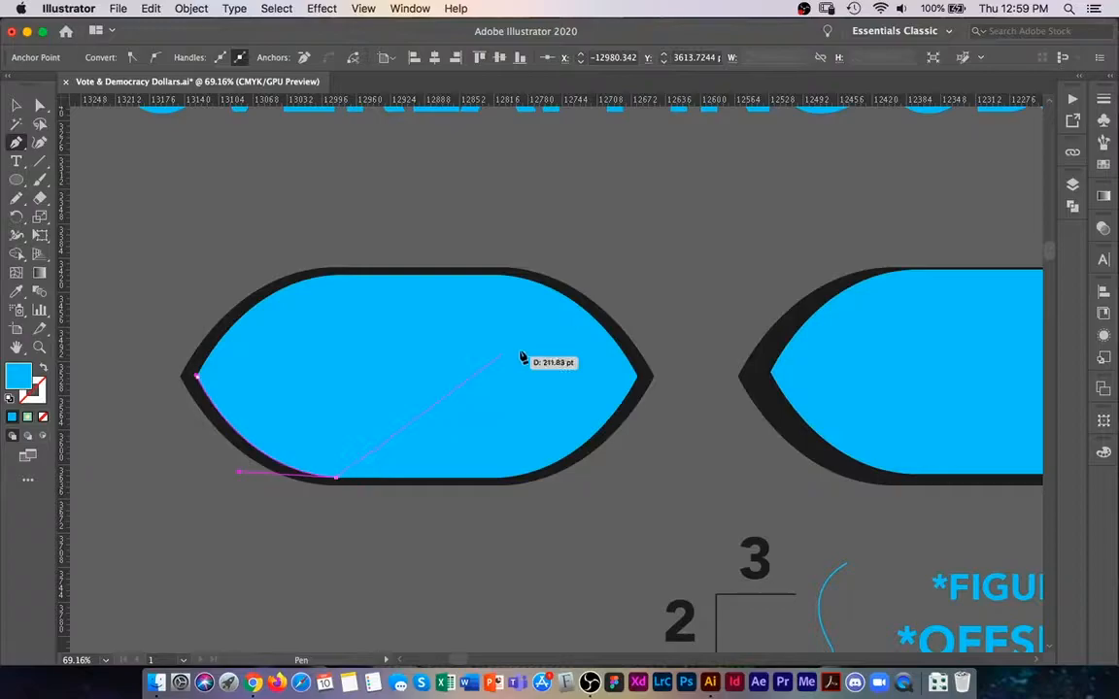
left_click(496, 276)
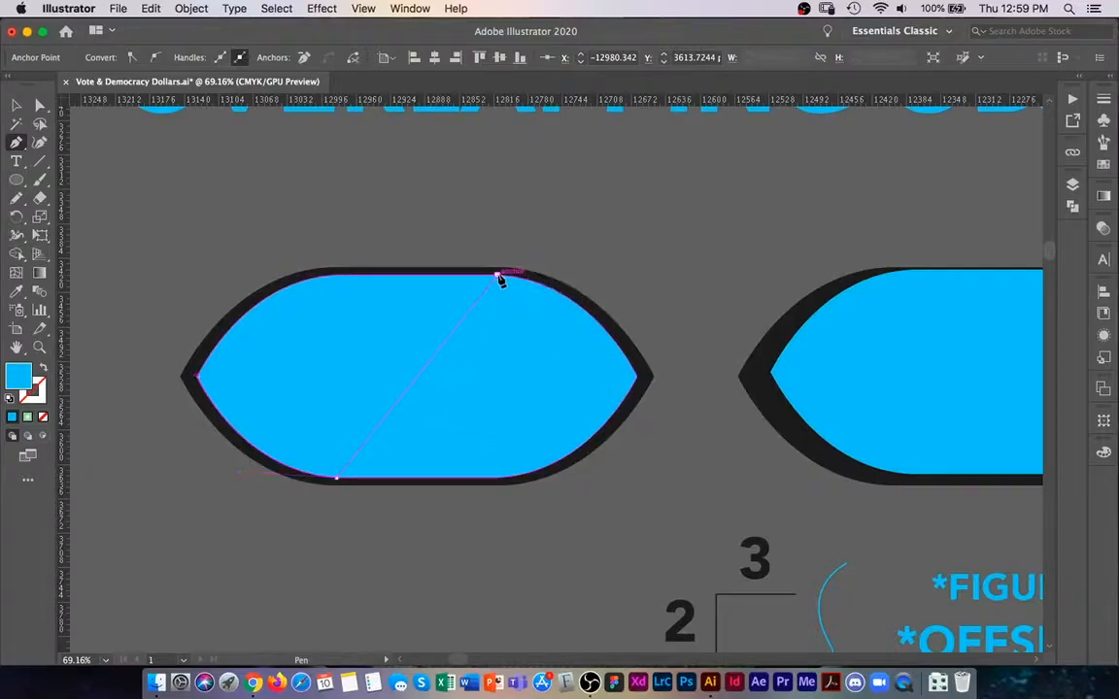
left_click(335, 276)
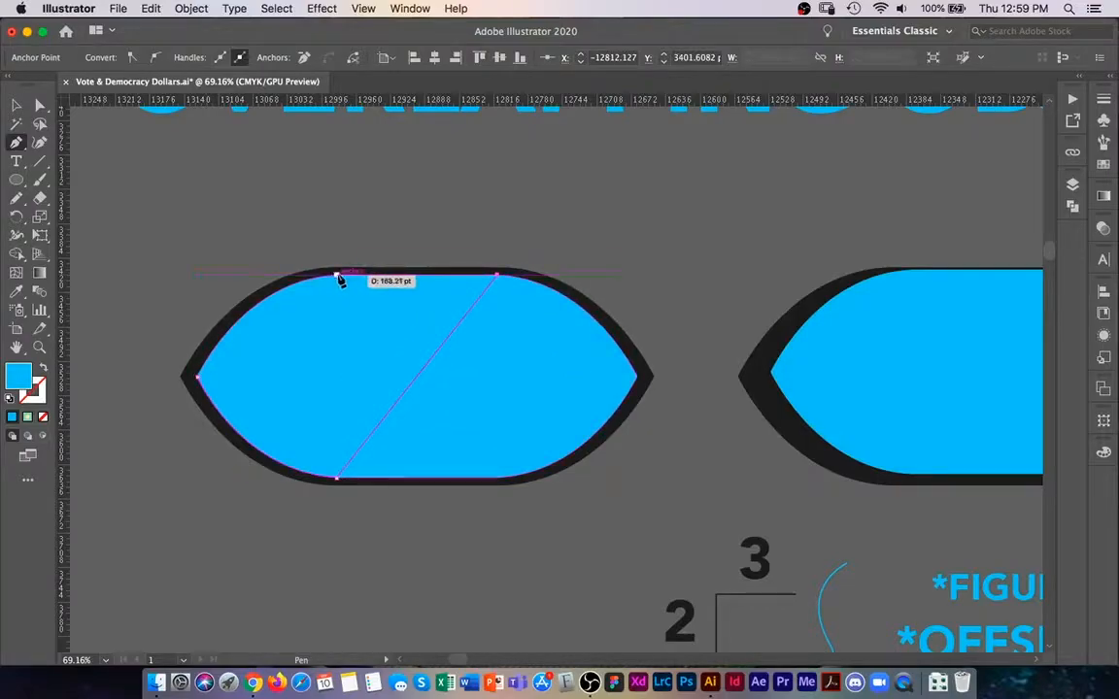
left_click(197, 378)
Fill the new diagonal shading shape with a slightly darker blue and deselect it
key("v")
key("shift+x")
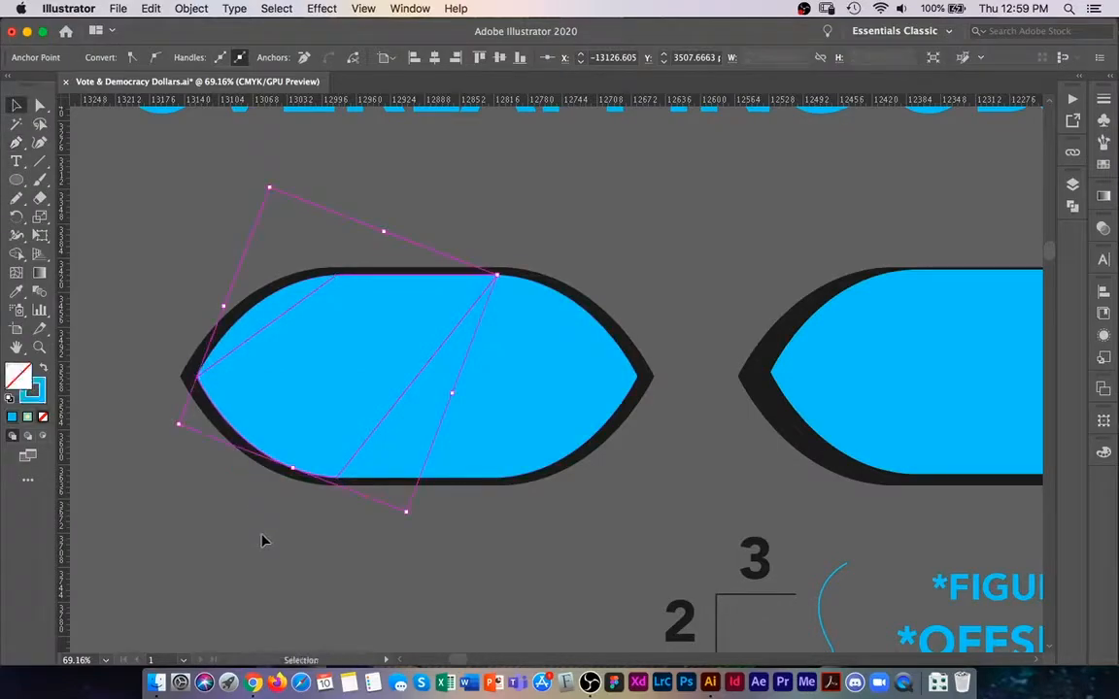
key("z")
mouse_move(444, 409)
left_mouse_down()
mouse_move(384, 412)
mouse_move(379, 425)
left_mouse_up()
left_click(379, 426)
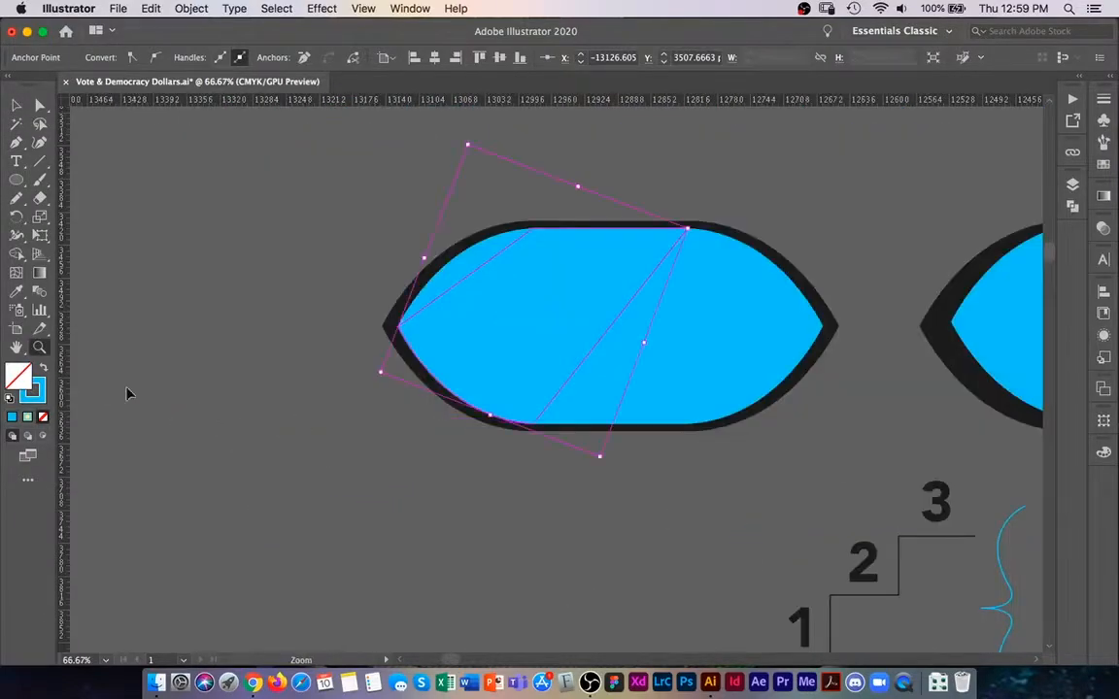
key("v")
key("shift+x")
key("space")
left_click_drag(257, 331, 231, 362)
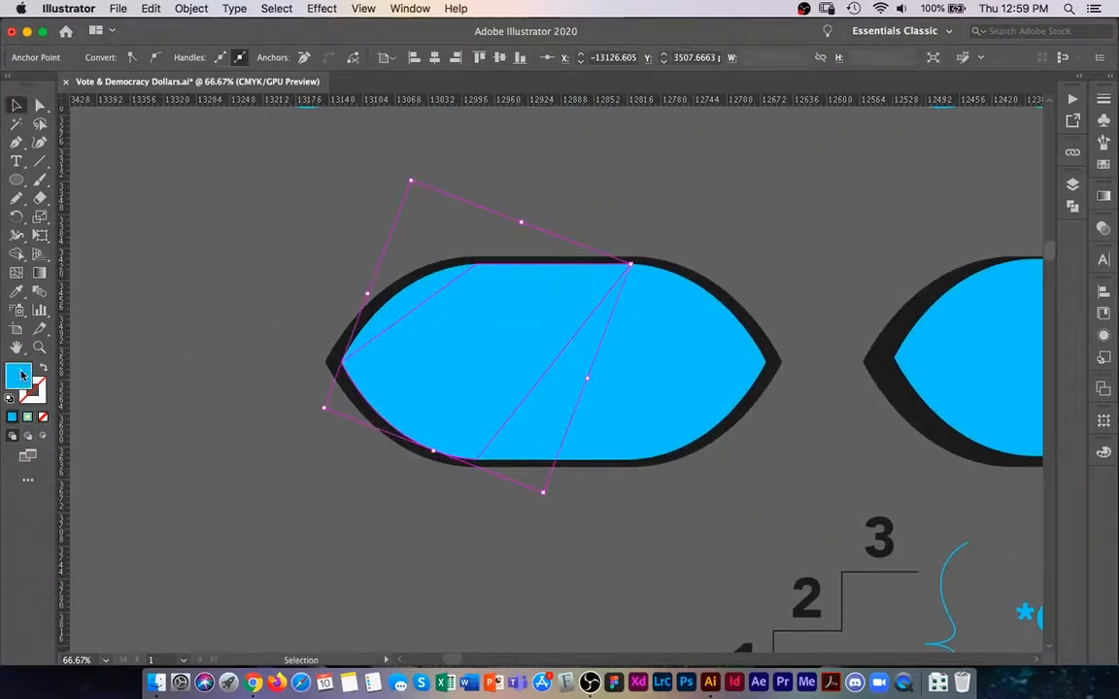
key("Return")
left_click(555, 537)
Delete the inner blue shape together with its diagonal shading, leaving only the black base shape
left_click_drag(730, 386, 627, 380)
left_click_drag(615, 379, 483, 378)
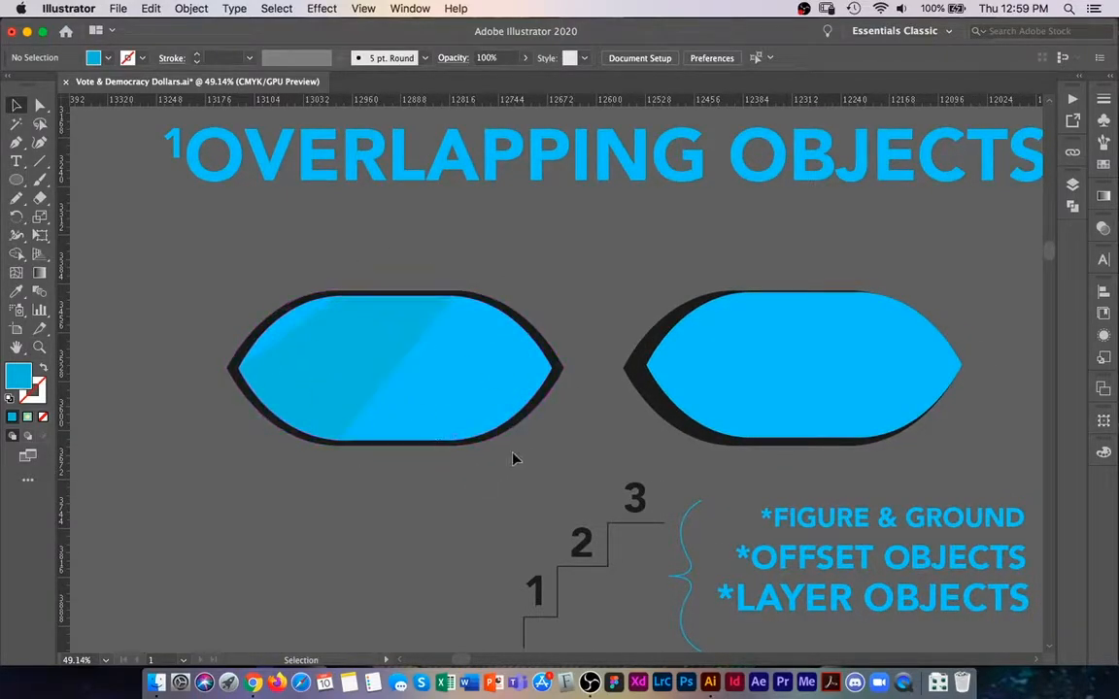
key("z")
left_click_drag(471, 384, 561, 396)
key("v")
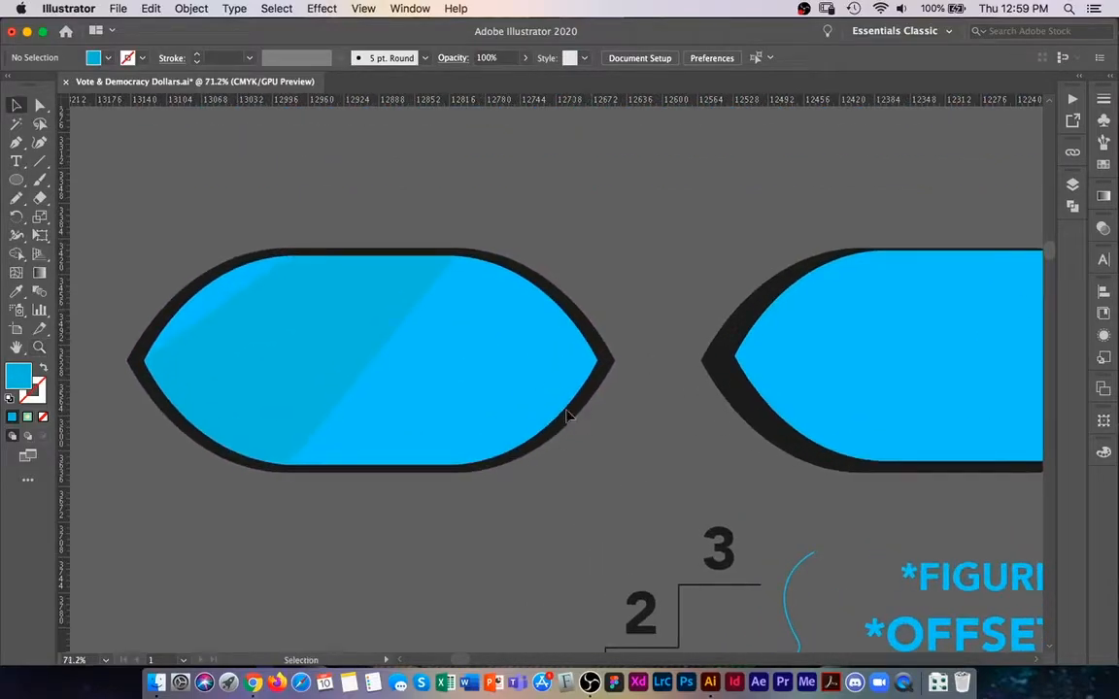
left_click(561, 411)
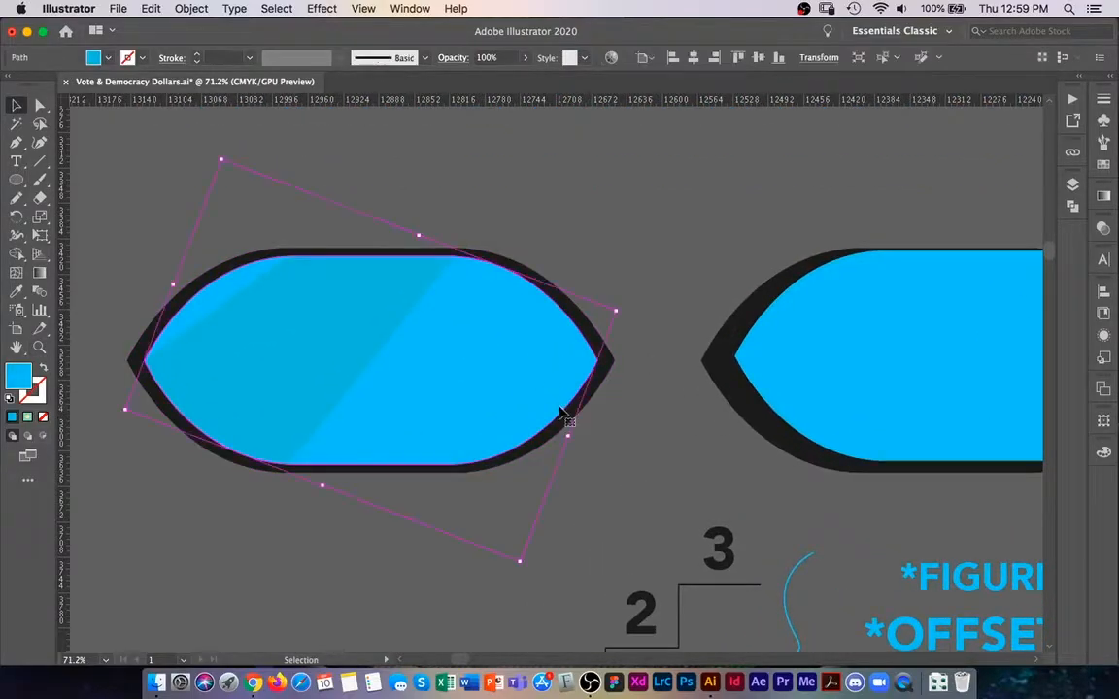
left_click(351, 365, "shift")
key("Delete")
Convert the remaining black base shape to an unfilled outline with a 6 pt stroke
left_click(432, 471)
key("shift+x")
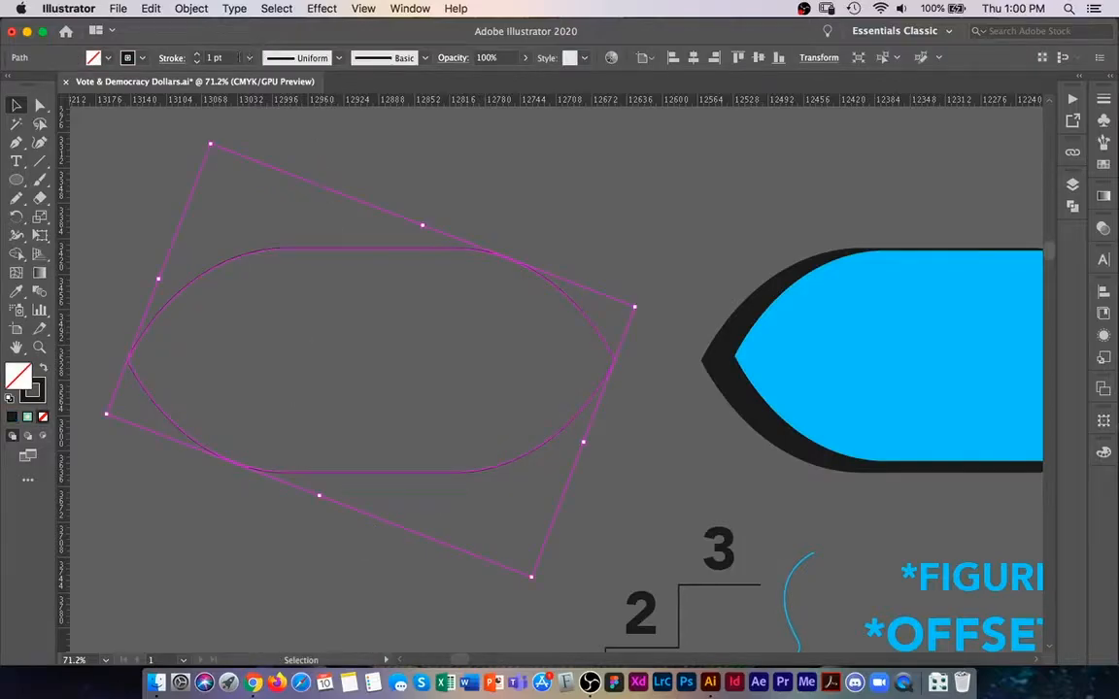
left_click(248, 57)
left_click(254, 210)
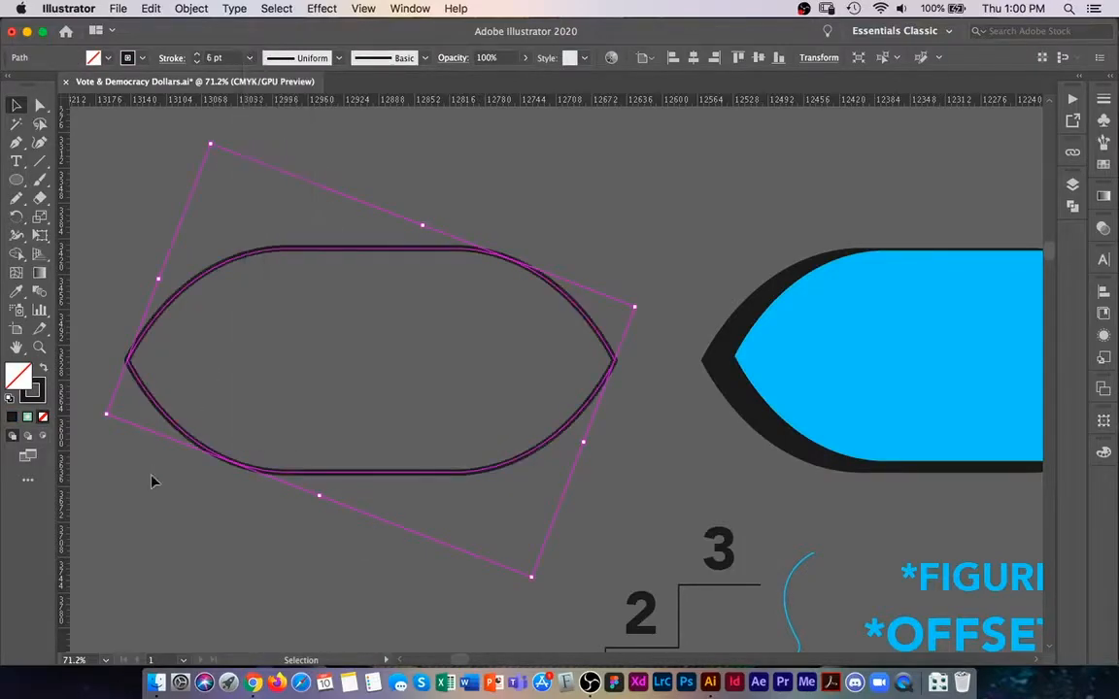
Try the double-bulge variable width profile on the black outline's stroke, in place of Uniform, and deselect it
left_click(154, 476)
left_click(309, 250)
left_click(342, 58)
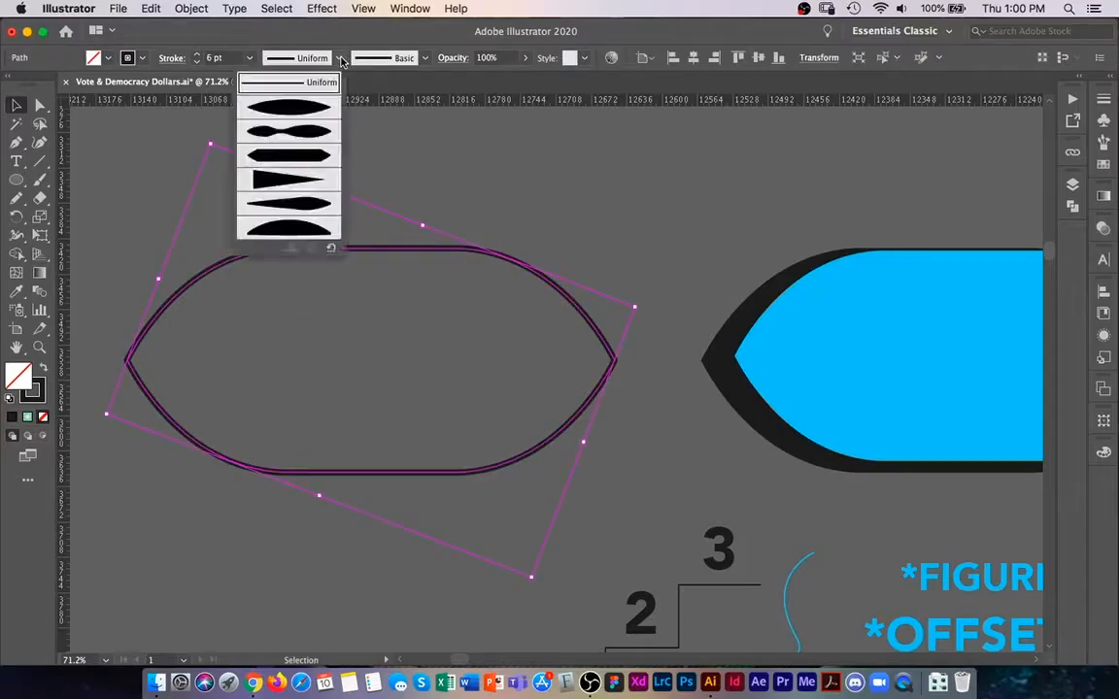
left_click(311, 133)
left_click(143, 504)
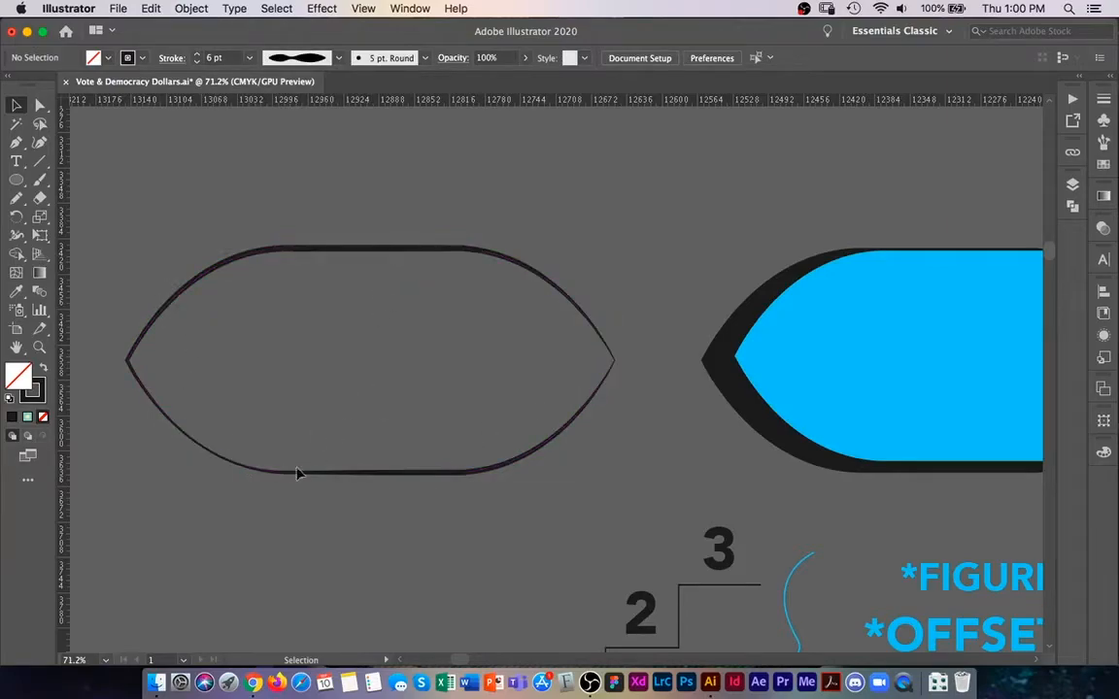
Undo the outline conversion and the deletion, restoring the filled black base, inner blue shape and diagonal shading, and deselect
key("super+z")
key("super+z")
key("super+z")
key("super+z")
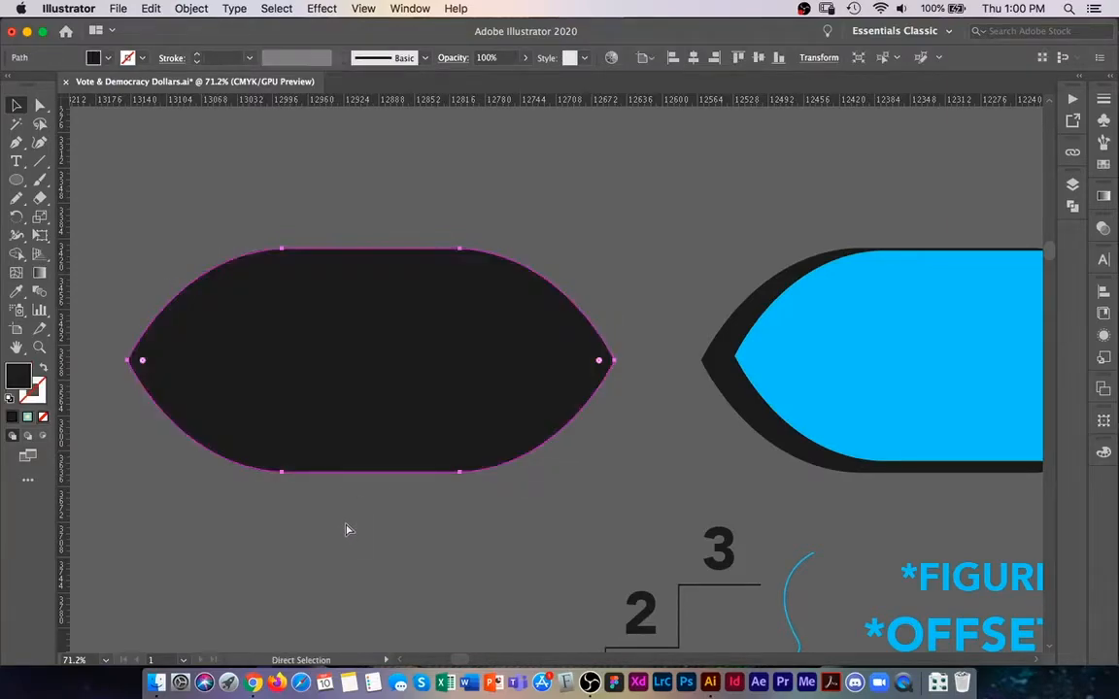
key("v")
left_click(335, 615)
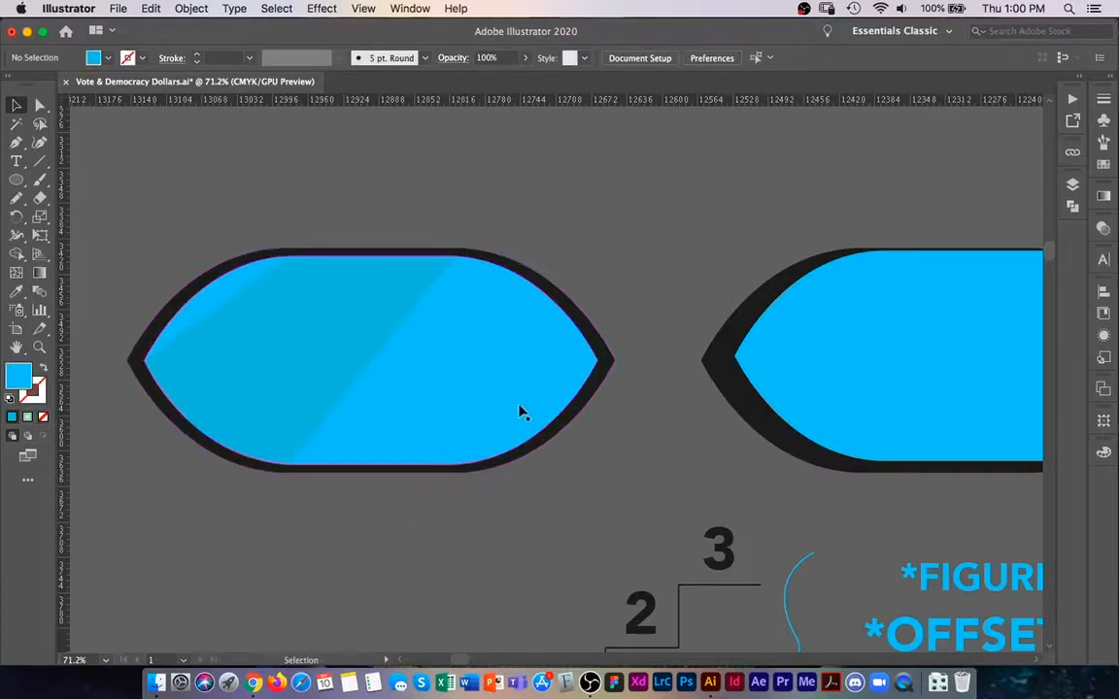
left_click(502, 423)
left_click_drag(497, 425, 507, 430)
left_click(481, 525)
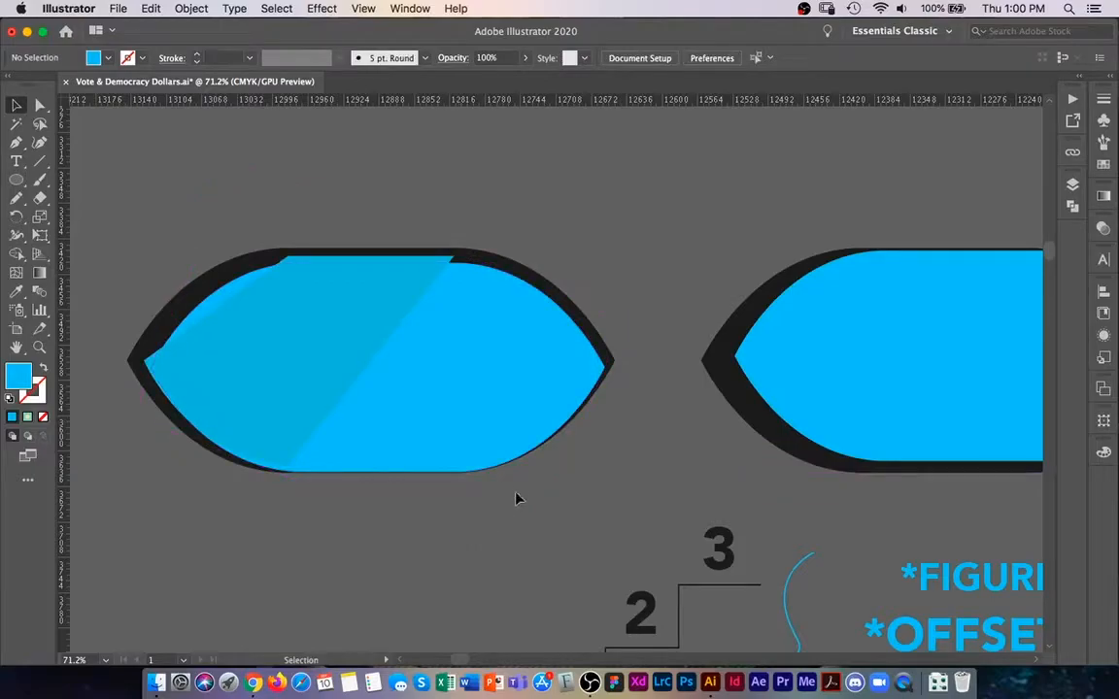
left_click(349, 314)
key("super+z")
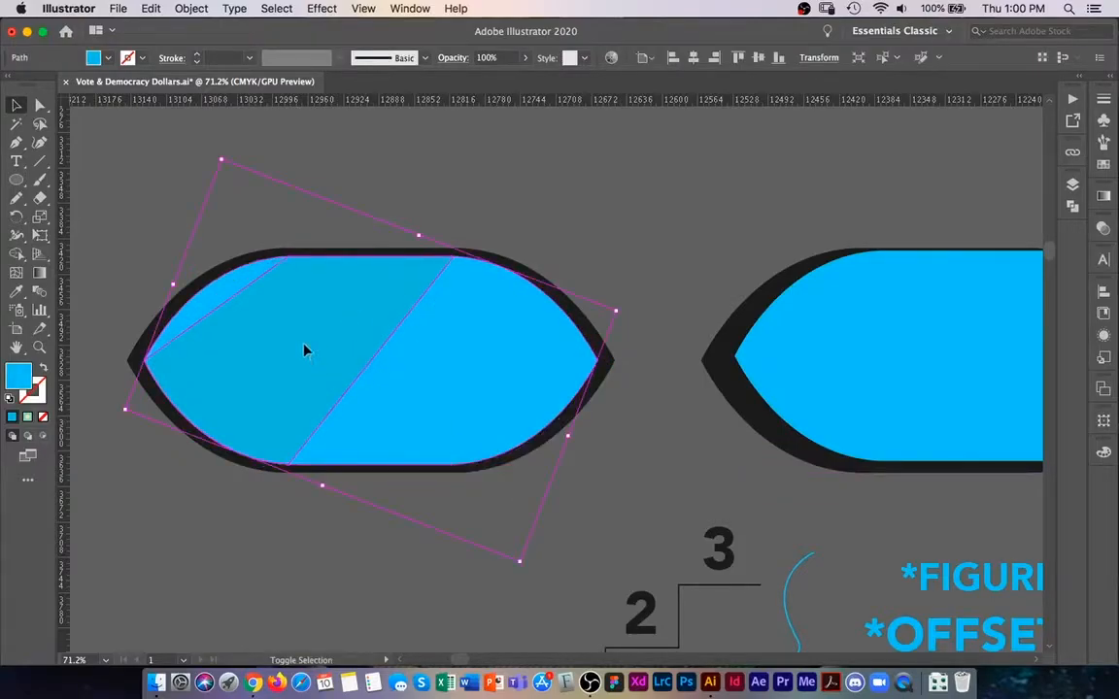
Offset the inner blue shape and its diagonal shading together slightly down and to the right over the black base, and deselect
left_click_drag(328, 341, 332, 345)
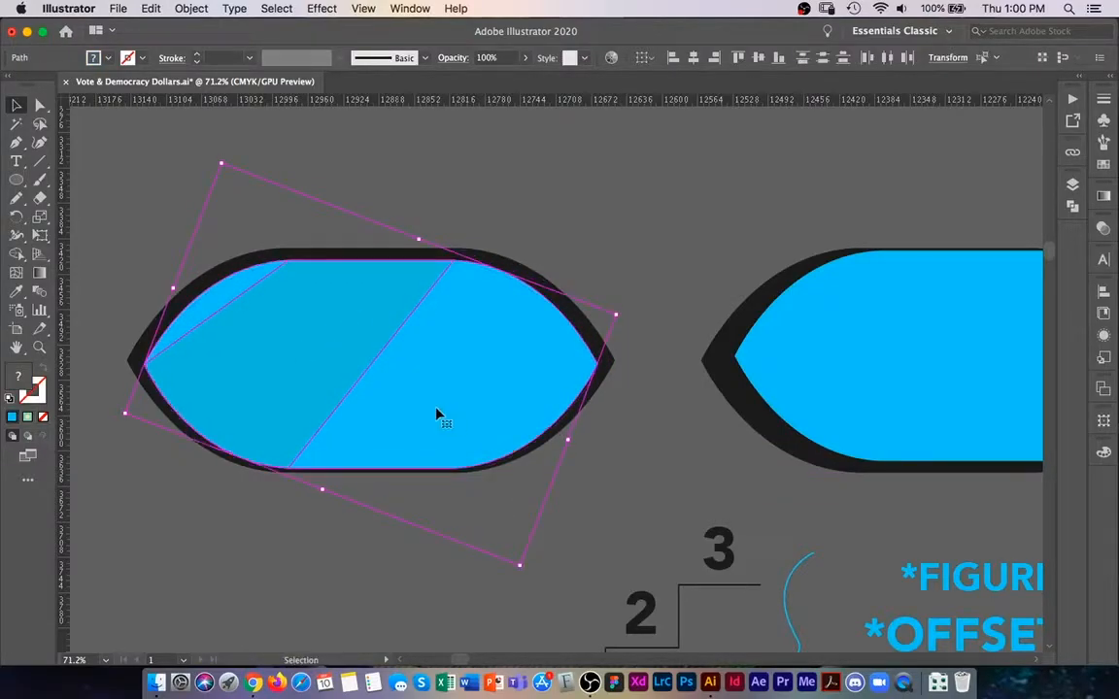
left_click_drag(437, 415, 444, 415)
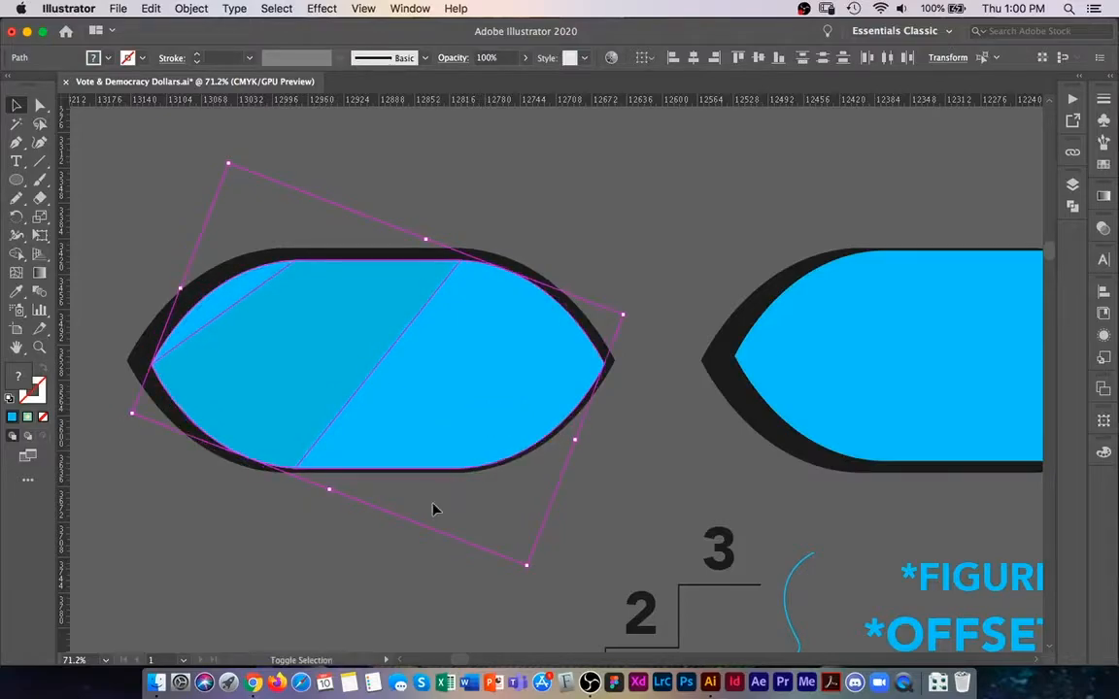
left_click_drag(431, 422, 432, 424)
left_click(216, 481)
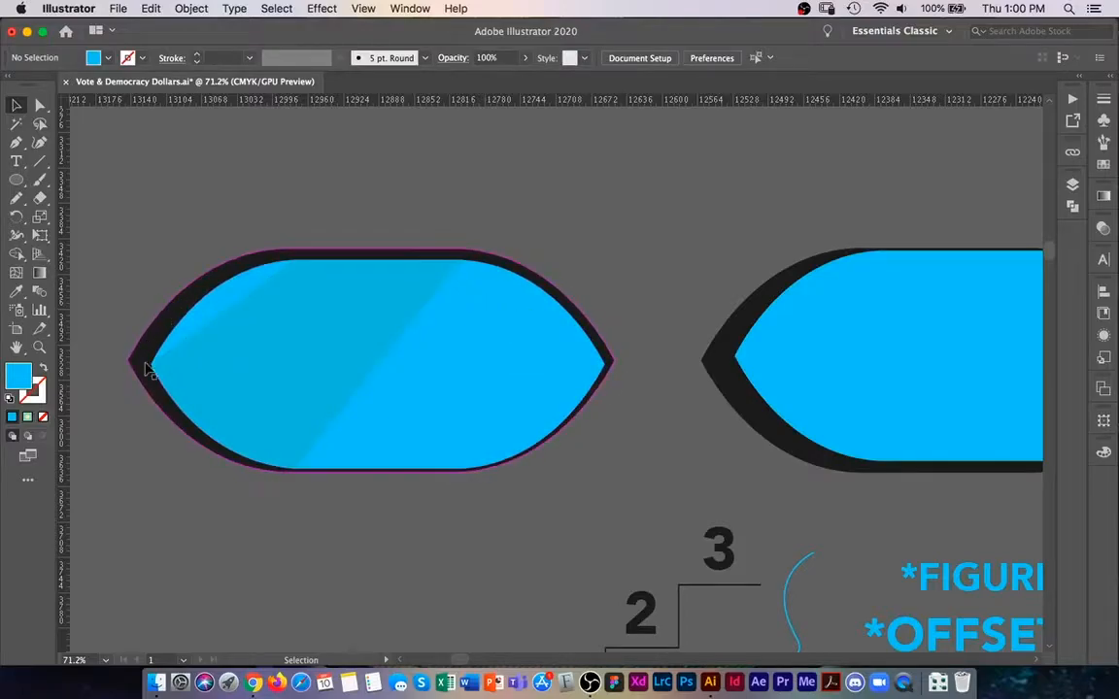
Lift the blue shape partly above the black base and the diagonal shading higher still, separating the three stacked shapes
left_click(184, 437)
left_click_drag(415, 399, 428, 357)
left_click_drag(315, 346, 323, 239)
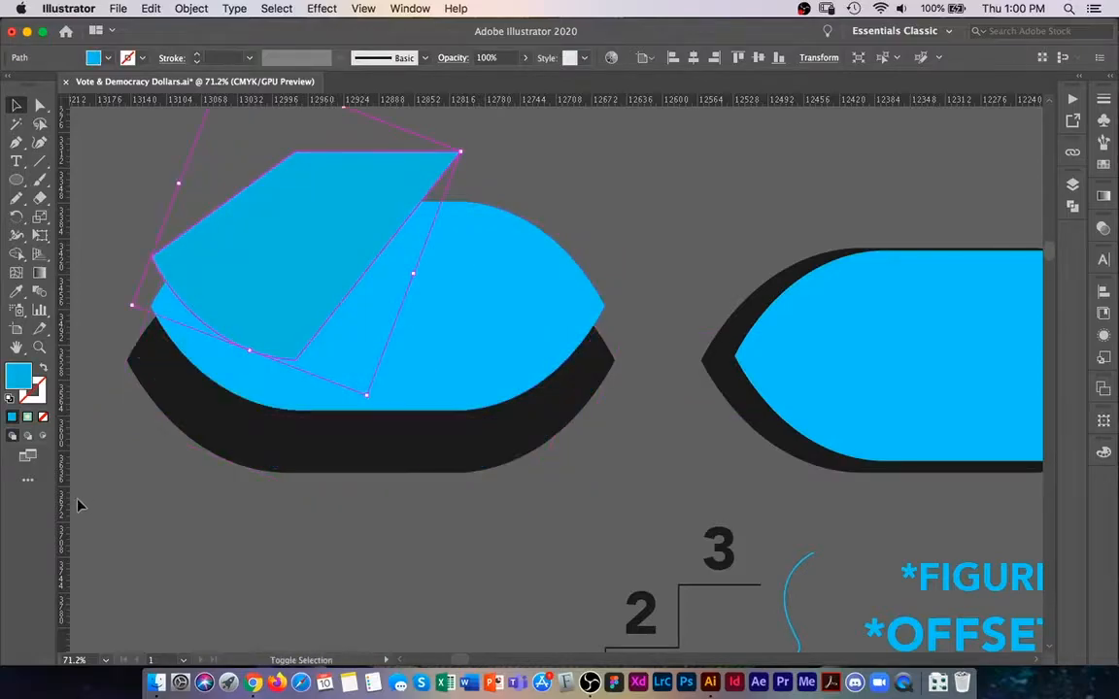
left_click(77, 505)
Inspect the black base, blue shape and shading one by one as separate layers, and view the whole Overlapping Objects layout
left_click(215, 460)
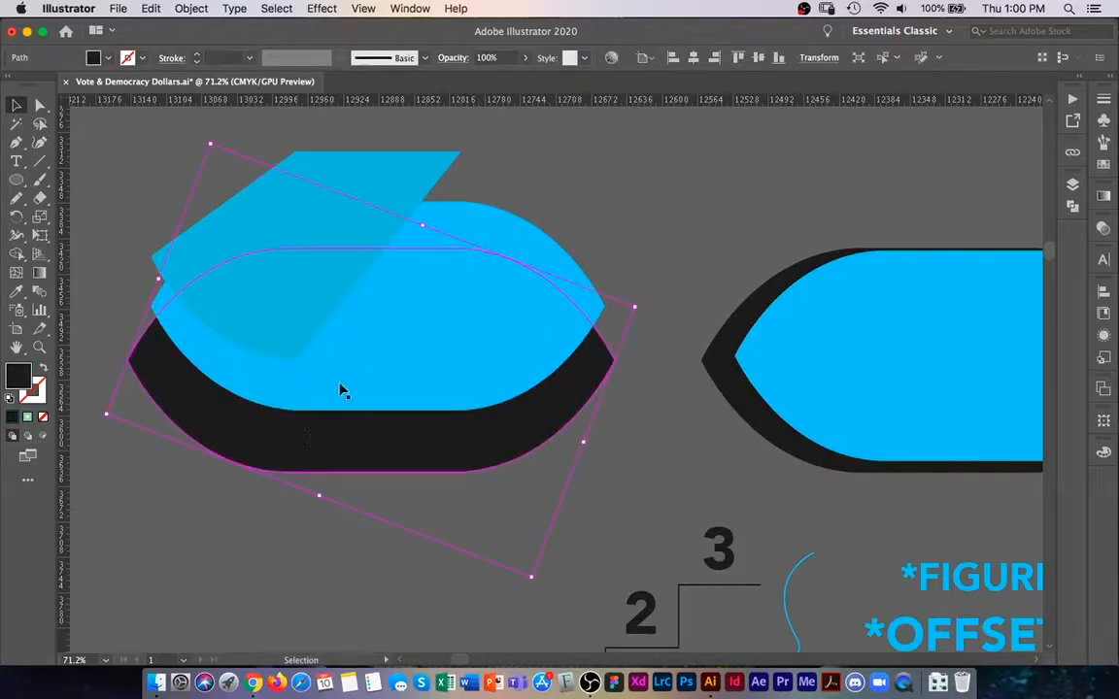
left_click(344, 384)
left_click(289, 282)
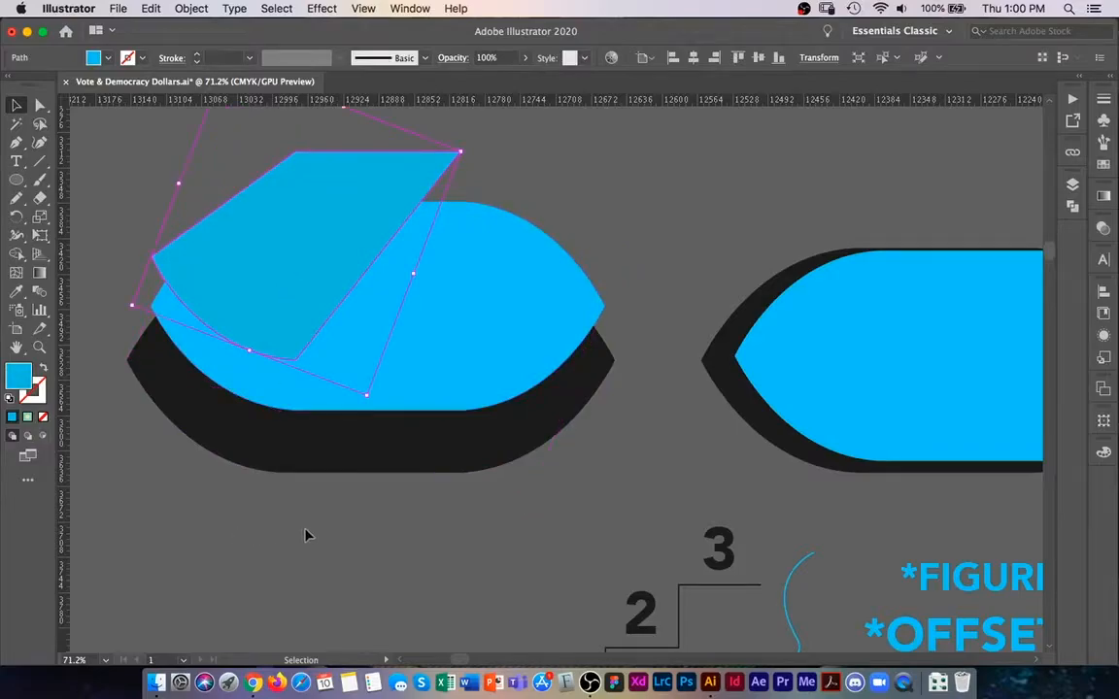
left_click(506, 488)
scroll(576, 441, "down", 3)
left_click_drag(482, 440, 385, 406)
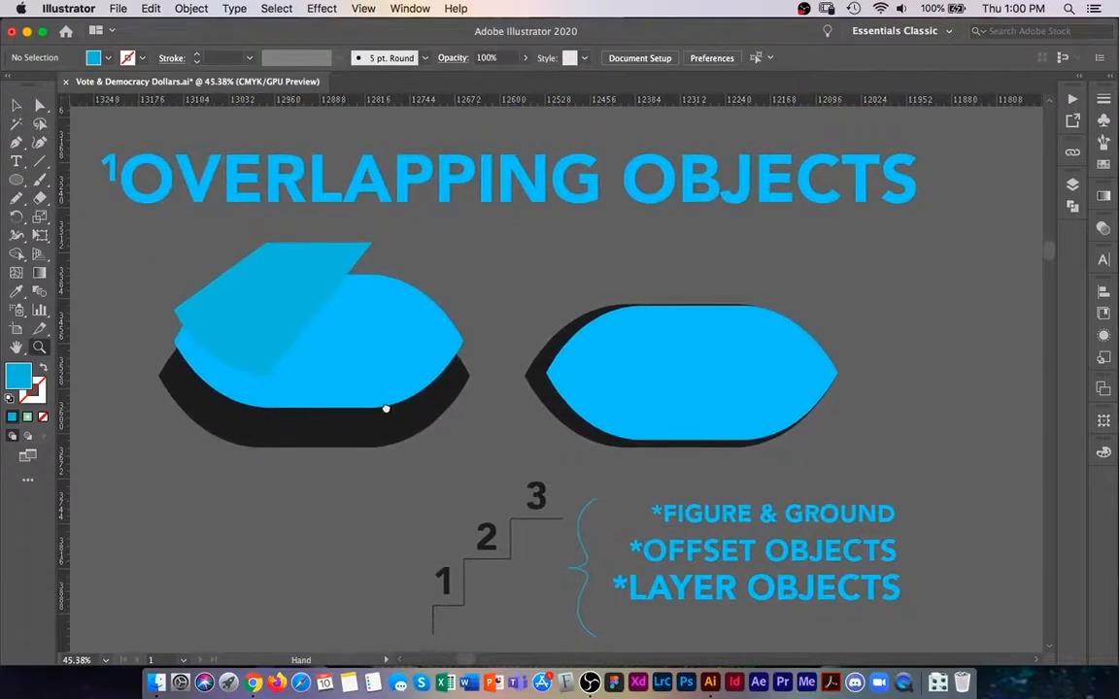
key("v")
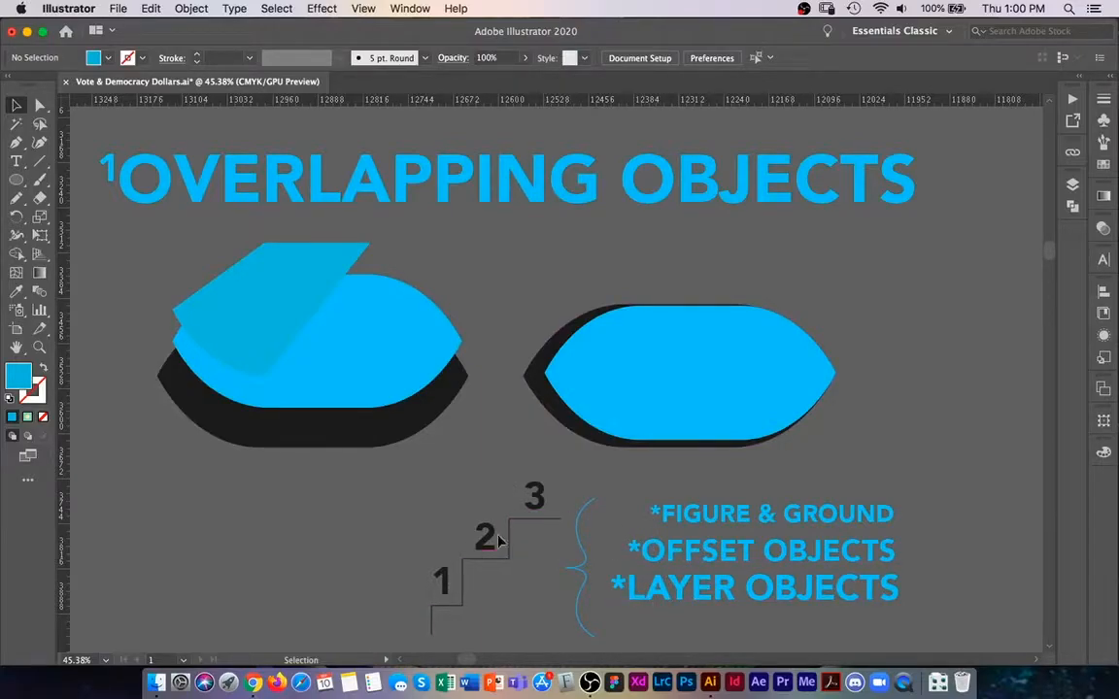
Offset the second figure's blue shape to the left over its black base, leaving the thickest black edge on the right
key("space")
left_click_drag(682, 413, 589, 389)
key("z")
key("v")
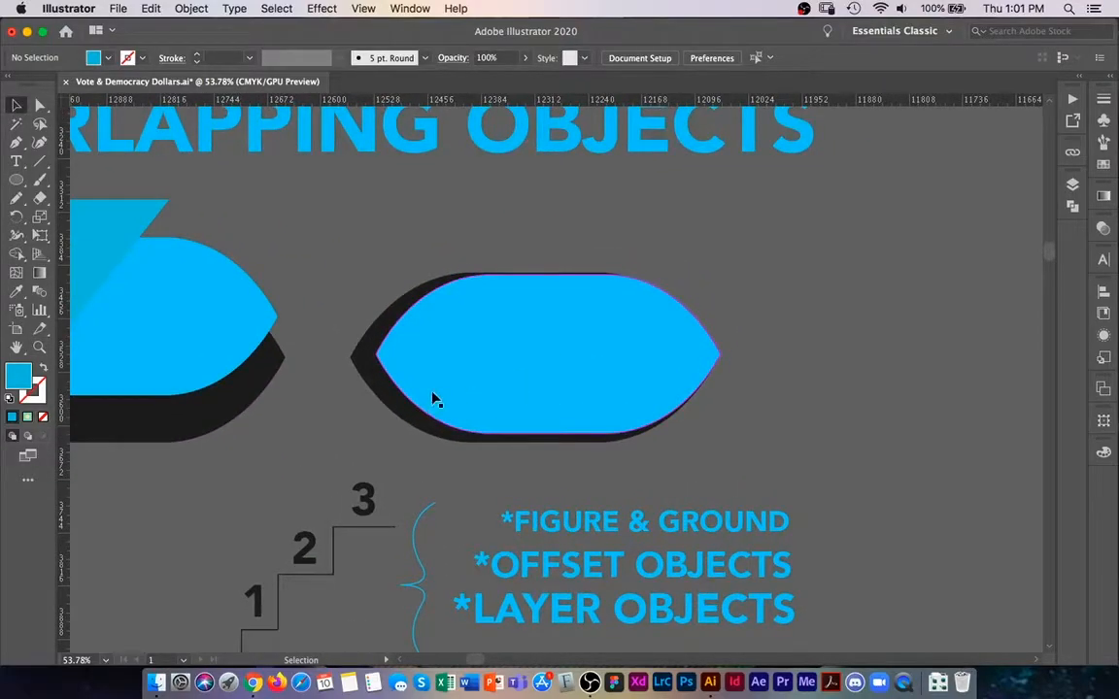
left_click_drag(422, 395, 424, 403)
left_click_drag(495, 408, 491, 406)
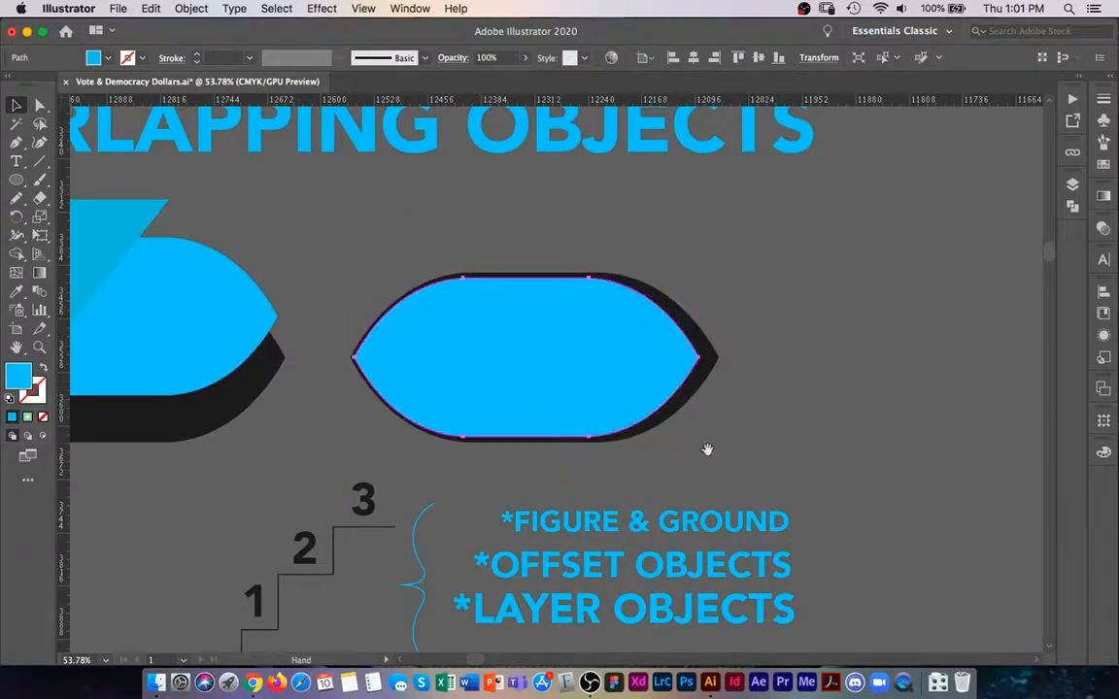
Duplicate the second figure's black and blue shapes to the right, rotate the copy 90° to stand upright, and deselect it
scroll(670, 456, "right", 5)
left_click(663, 393)
left_click(449, 342)
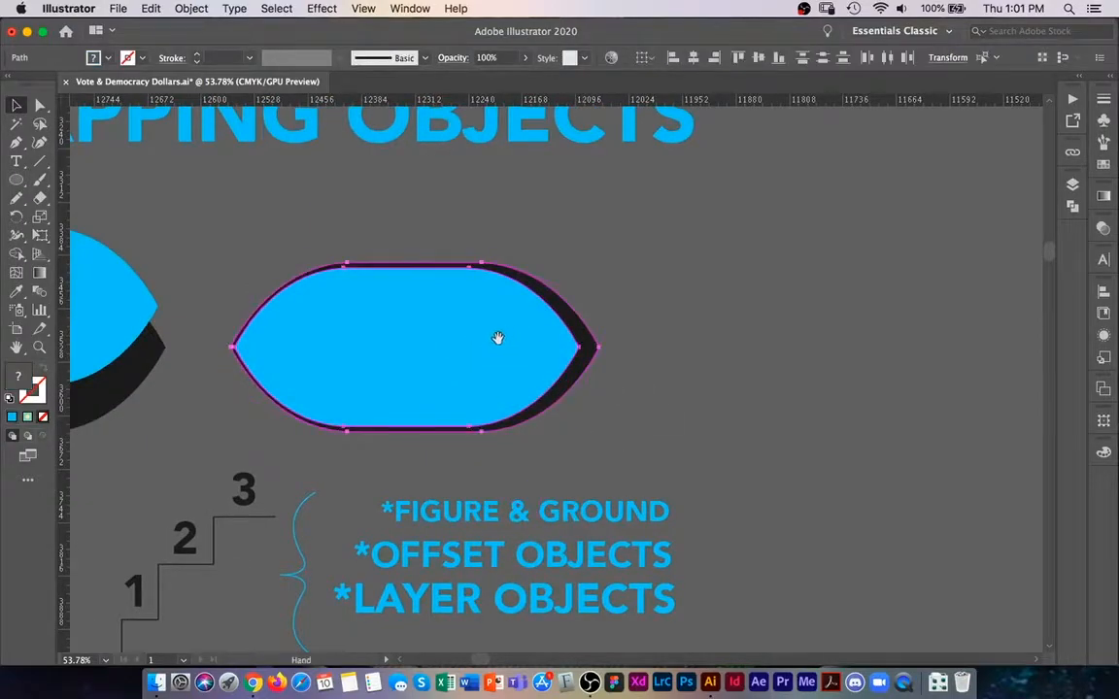
scroll(456, 359, "right", 5)
scroll(457, 360, "up", 2)
left_click_drag(405, 385, 884, 384)
left_click_drag(625, 313, 836, 218)
left_click(629, 349)
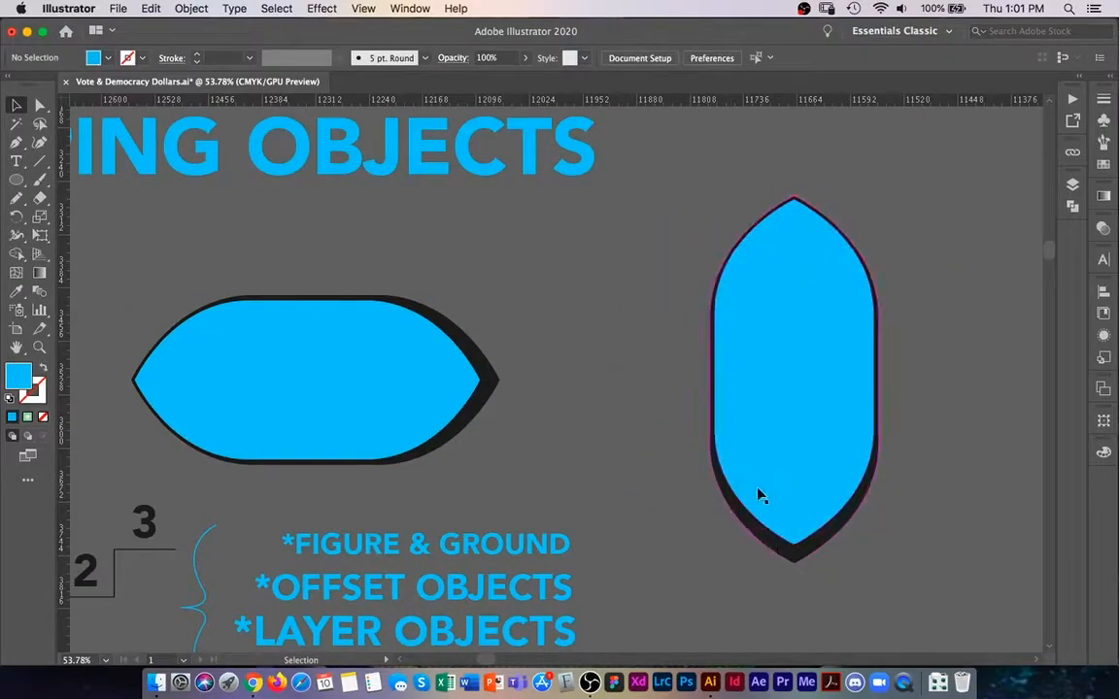
Draw a closed Pen shape on the upright figure from its bottom tip to the centre, the left-edge anchor and back along the curve
key("p")
left_click(794, 543)
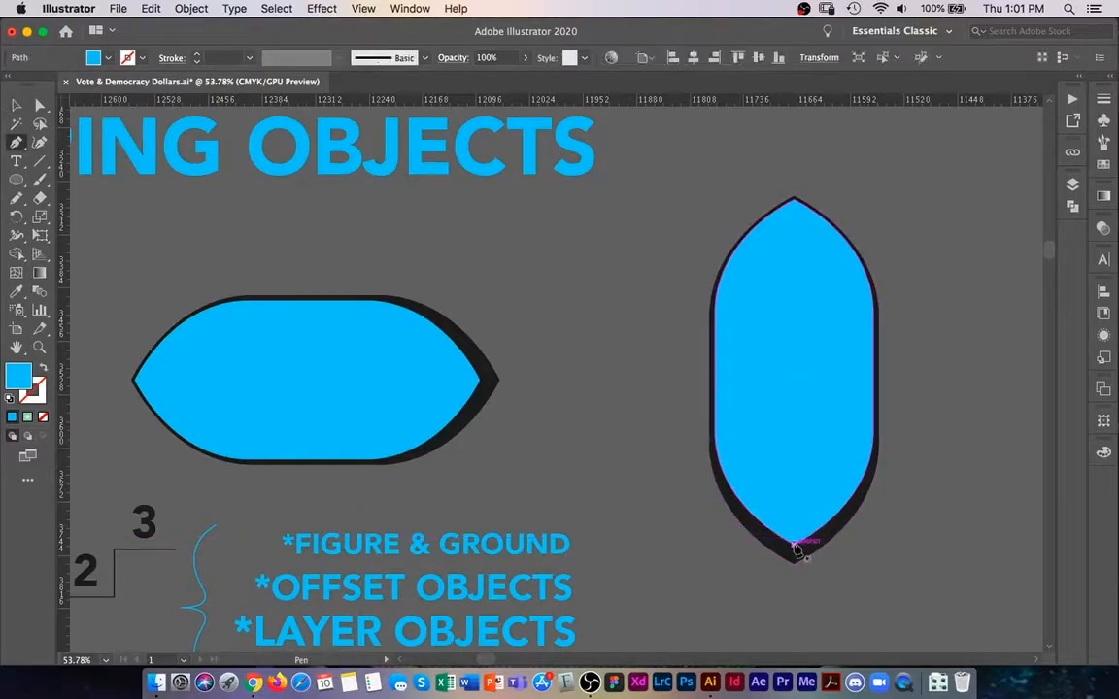
left_click(794, 374)
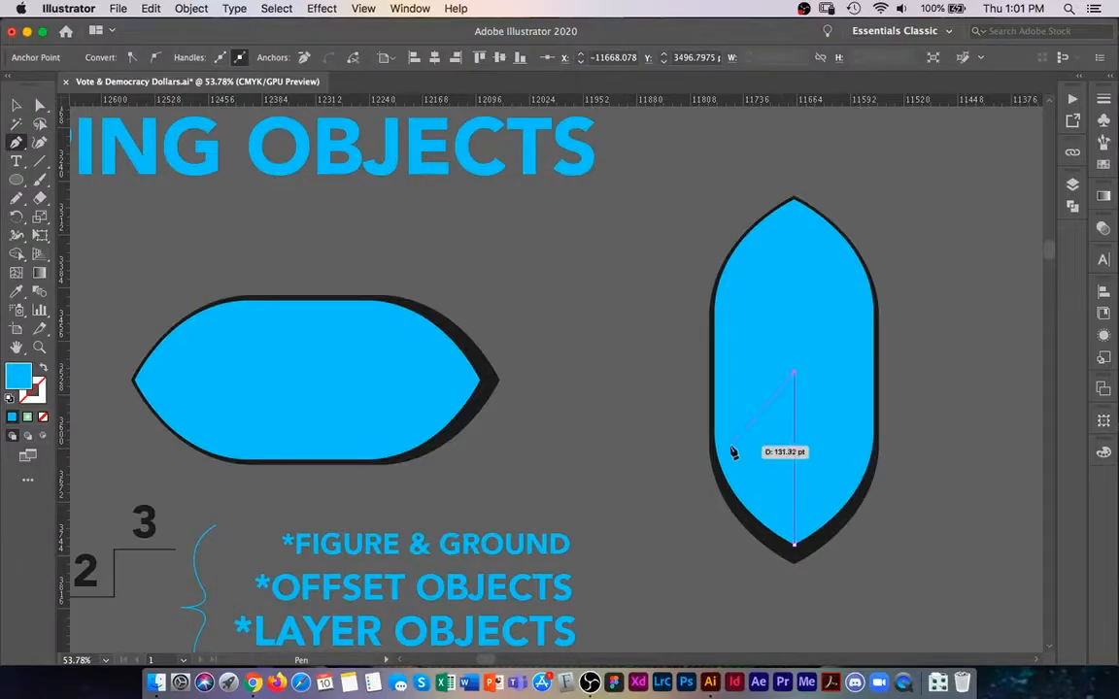
left_click(714, 436)
left_click_drag(794, 546, 878, 595)
key("v")
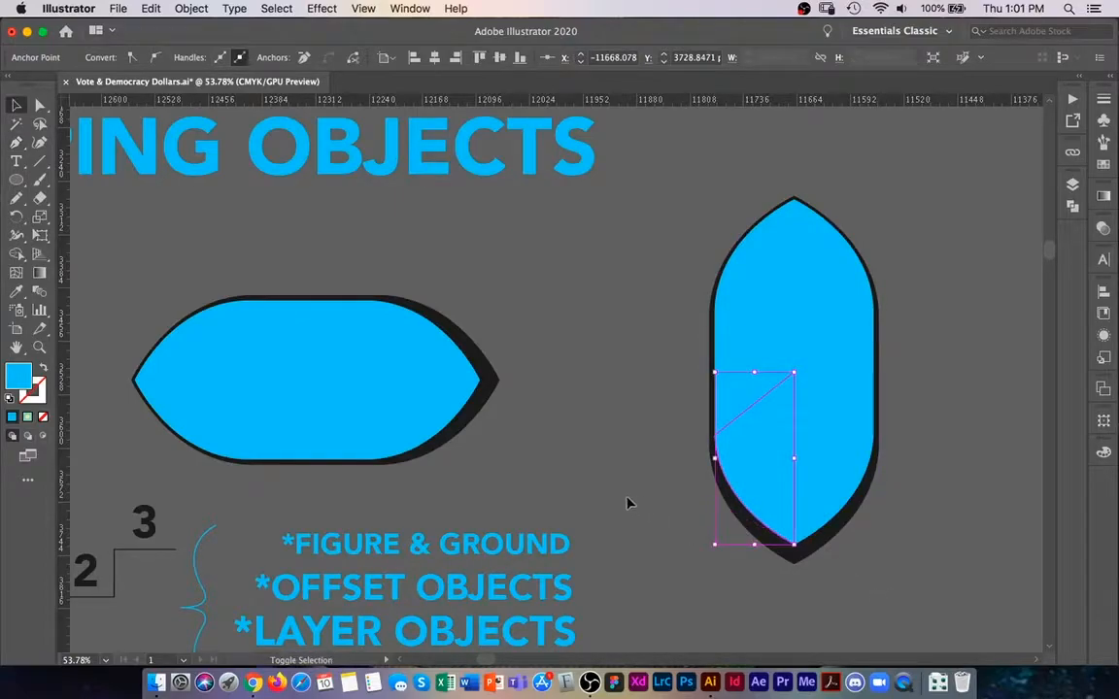
Fill the new lower-left shape with the darker blue sampled from the first figure's diagonal shading, and deselect it
key("shift+x")
key("space")
left_click_drag(201, 358, 389, 362)
key("shift+x")
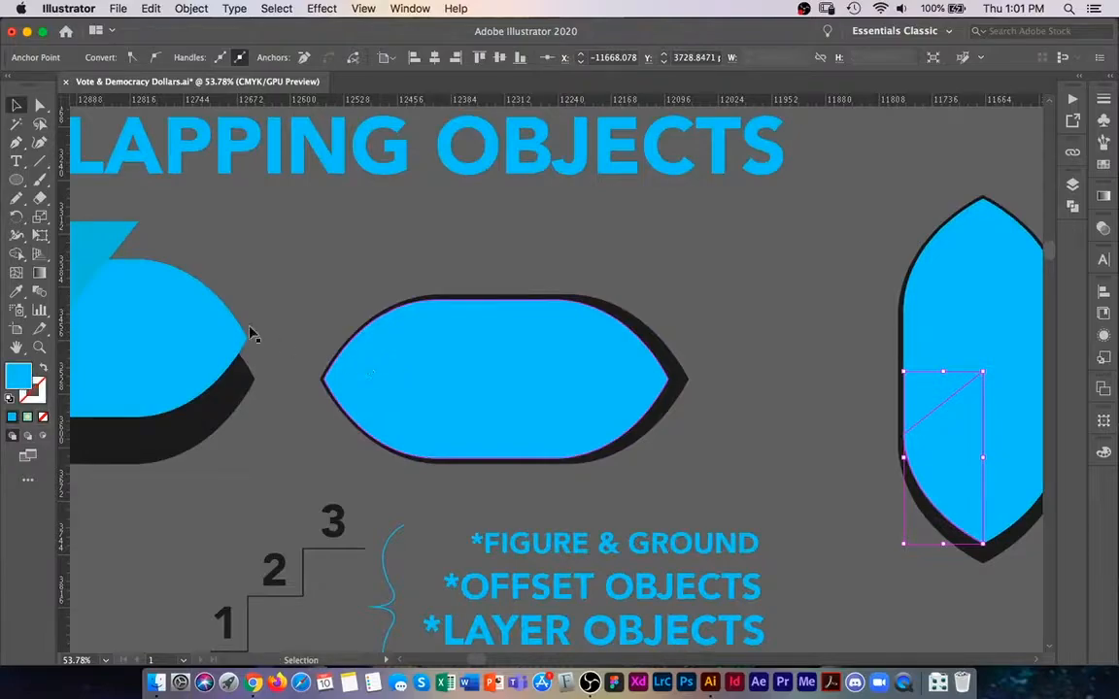
key("i")
left_click(94, 243)
key("space")
left_click_drag(687, 375, 417, 357)
key("v")
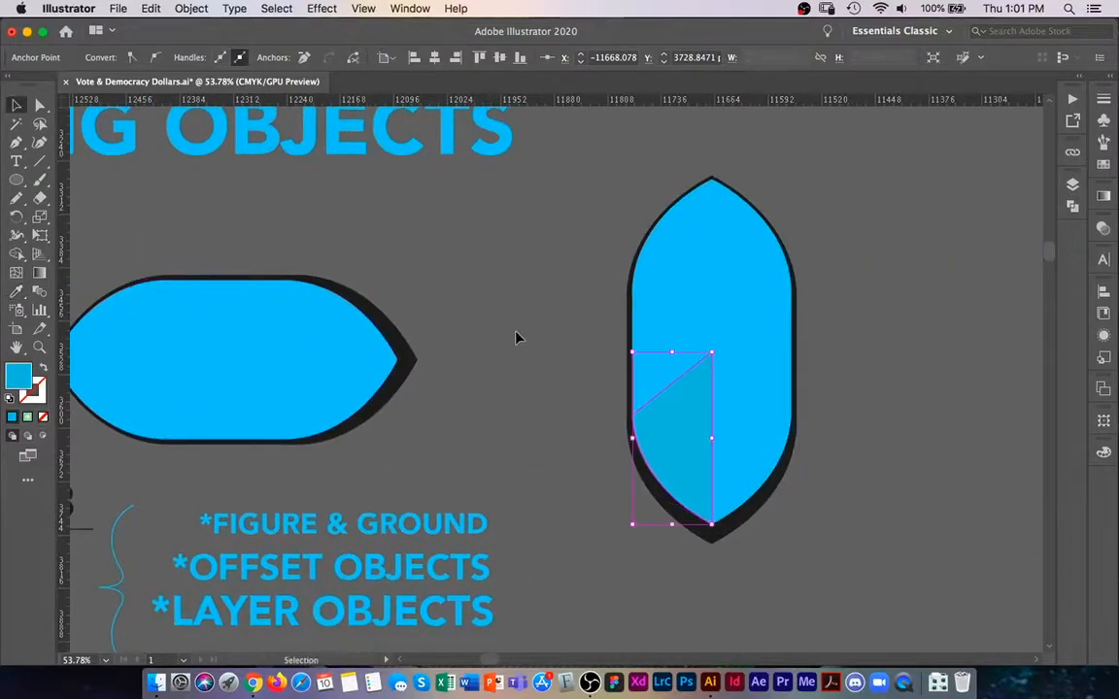
left_click(517, 334)
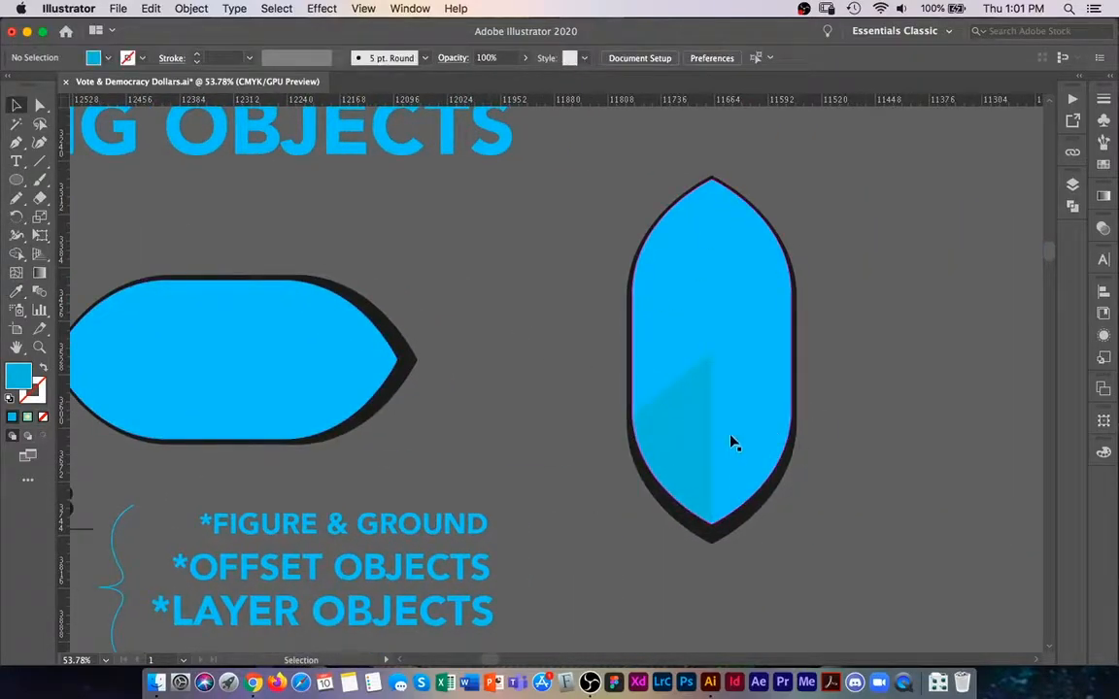
Draw a thin closed wedge with the Pen tool along the shading's upper edge, from the left edge to the figure's centre
key("p")
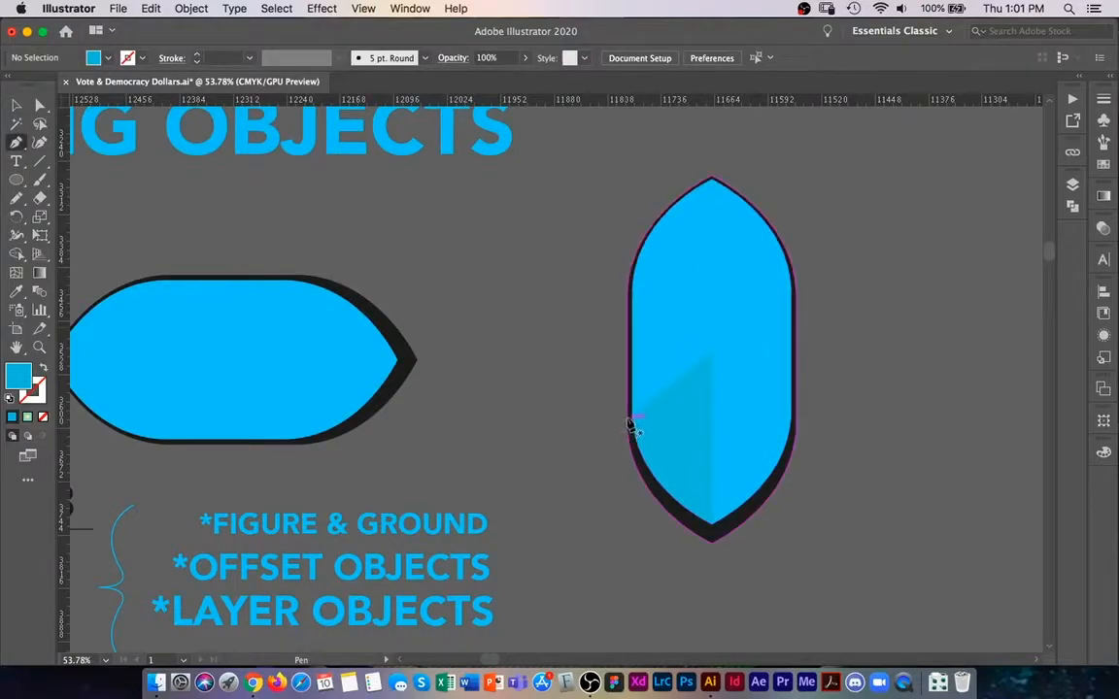
left_click(634, 419)
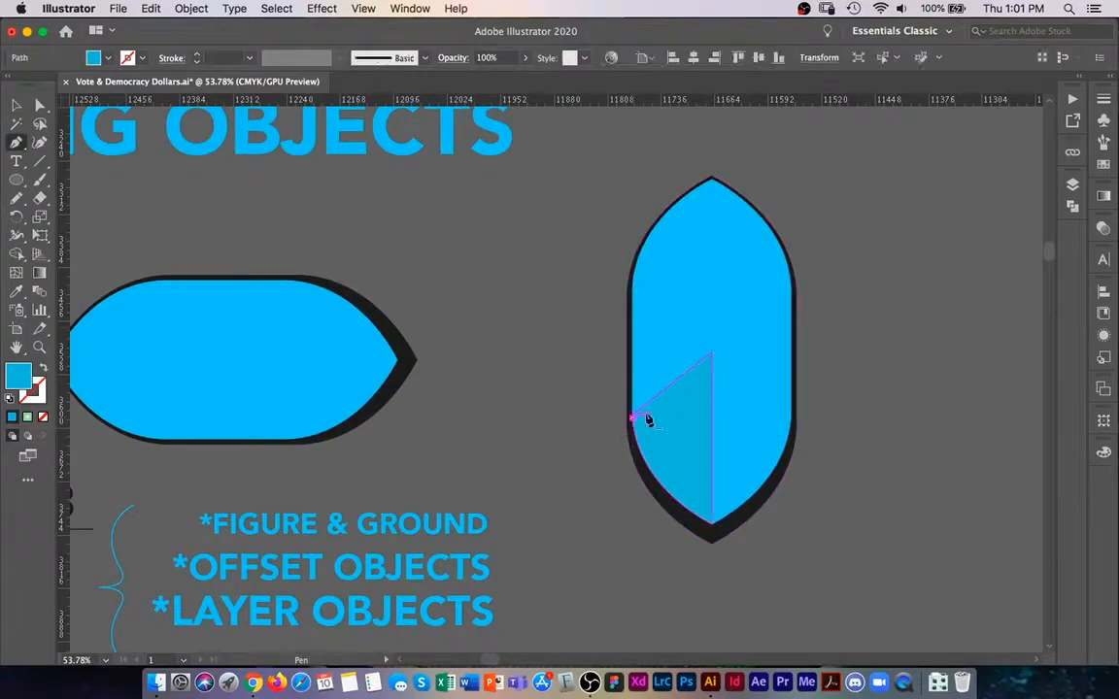
left_click(711, 354)
left_click(633, 402)
left_click(633, 419)
key("v")
Fill the thin wedge with the black sampled from the figure's base shape, and deselect it
key("i")
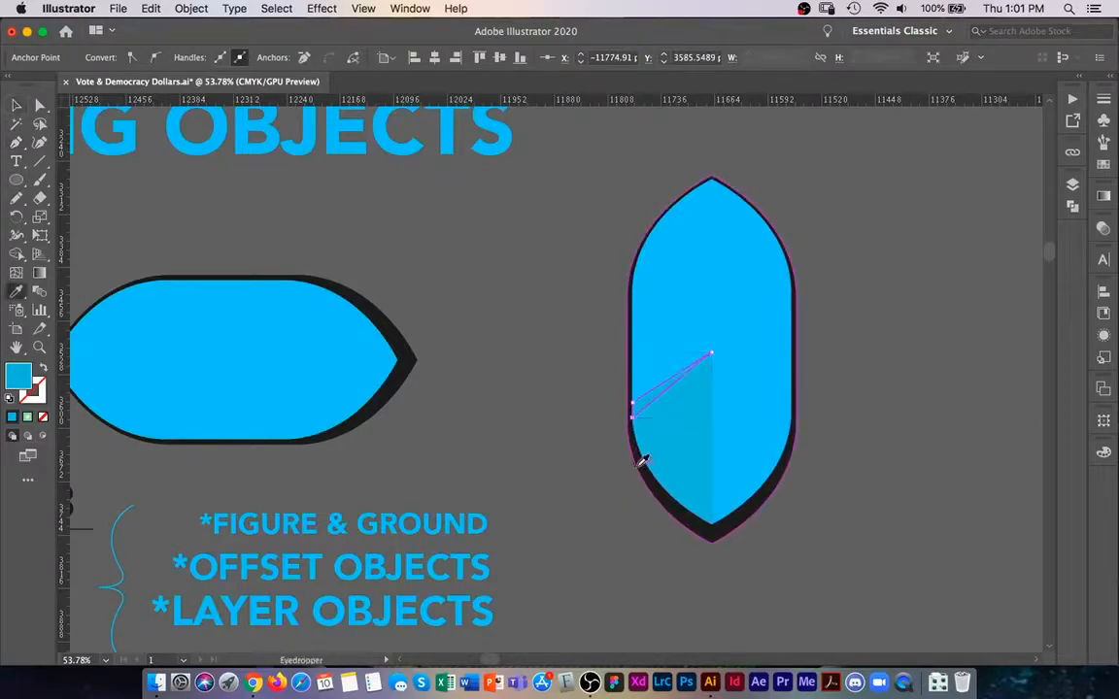
left_click(641, 460)
key("v")
left_click(590, 500)
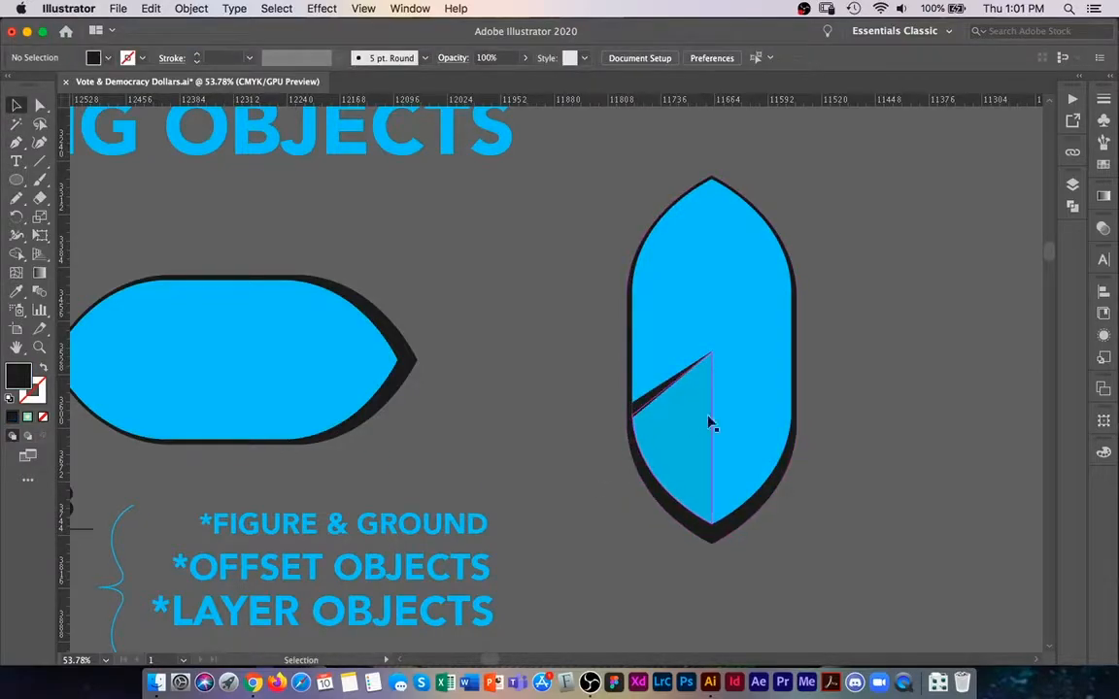
Examine the upright figure's shading and wedge, the figure, offset and layer captions, and the first figure's stacked shapes
key("z")
left_click_drag(673, 408, 818, 394)
key("v")
left_click_drag(620, 393, 619, 392)
left_click(538, 458)
key("z")
left_click_drag(631, 434, 583, 387)
left_click(579, 388)
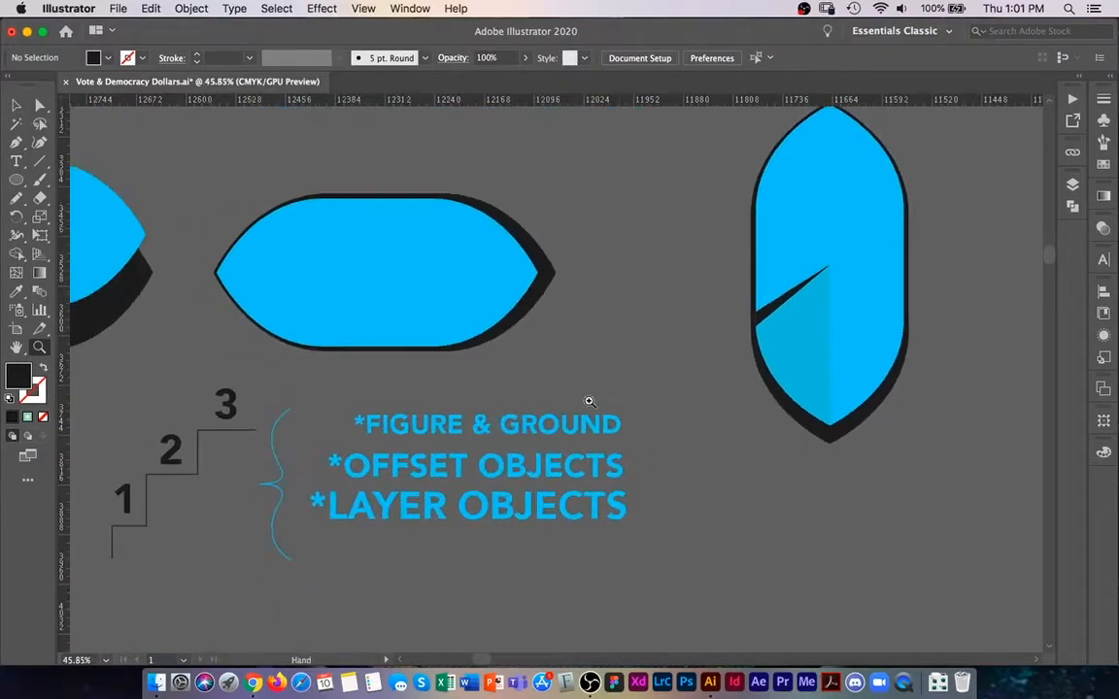
key("v")
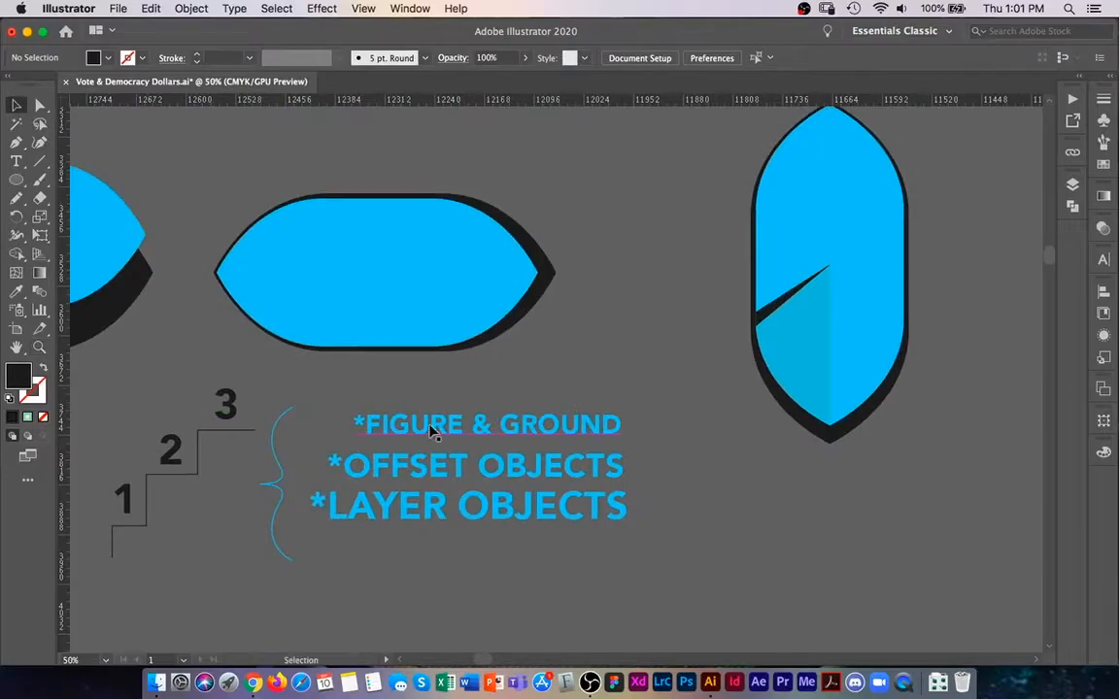
scroll(273, 322, "left", 5)
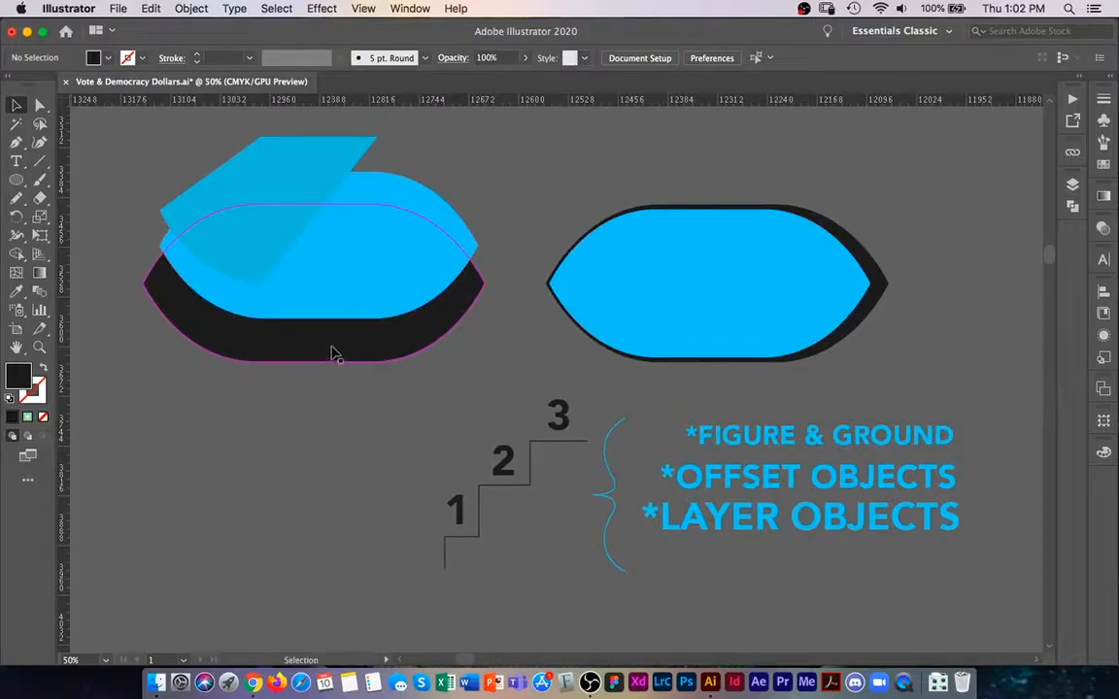
left_click(310, 273)
left_click(432, 422)
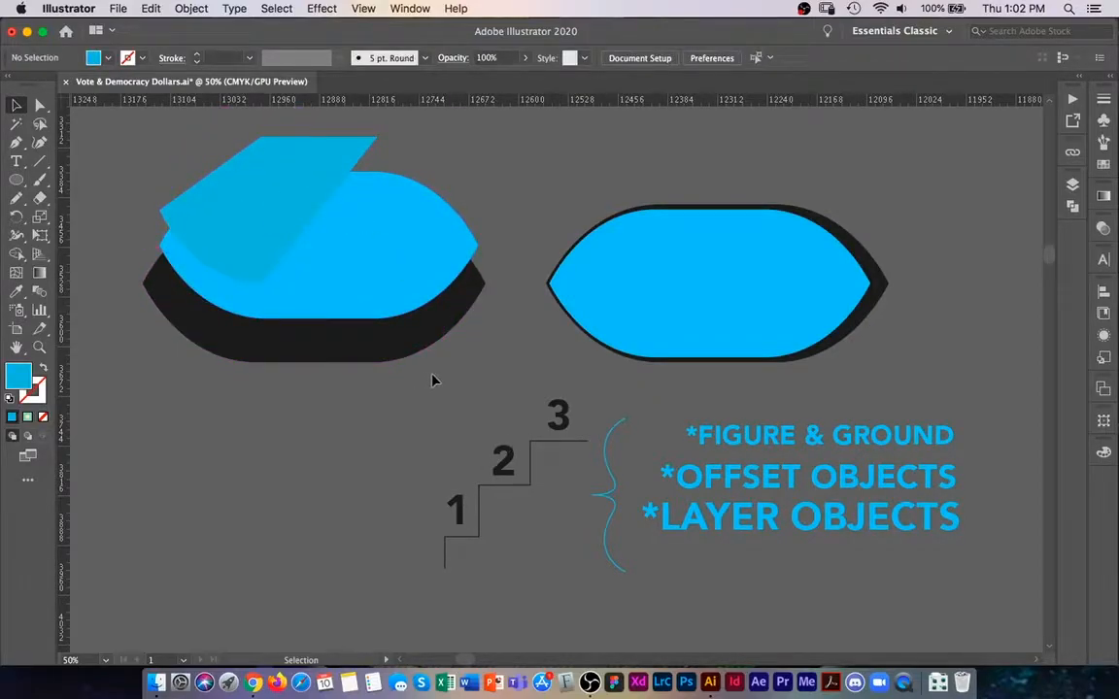
Move the first figure's black base slightly down and its blue shape below the shading, overlapping the base's lower half
left_click_drag(399, 362, 520, 403)
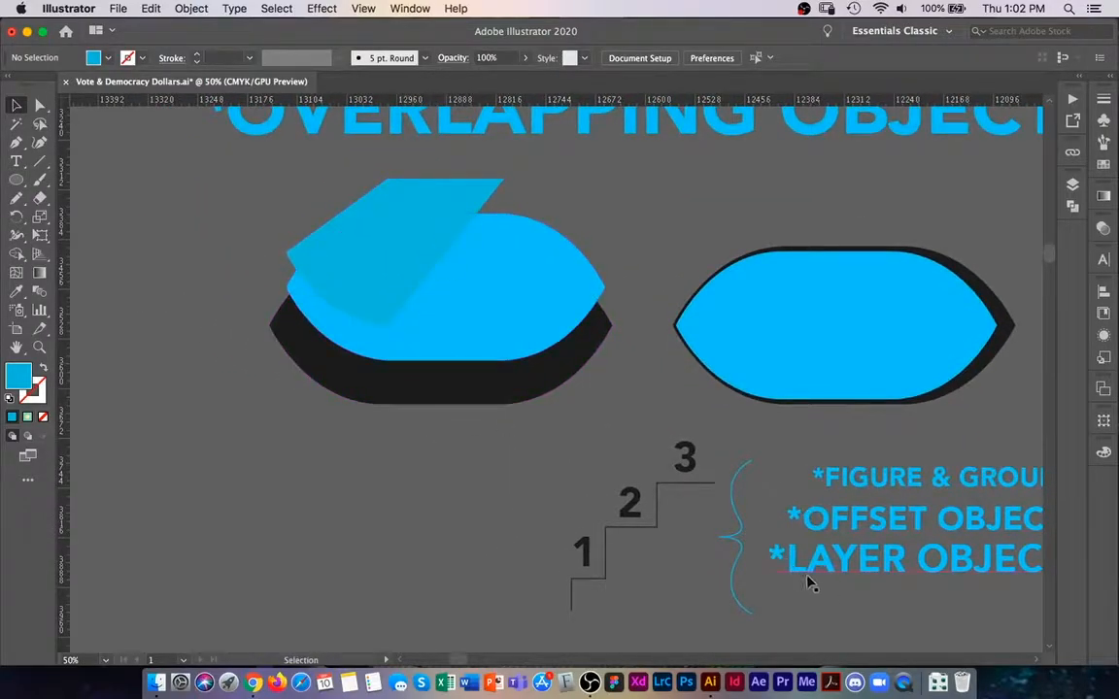
left_click_drag(404, 381, 407, 423)
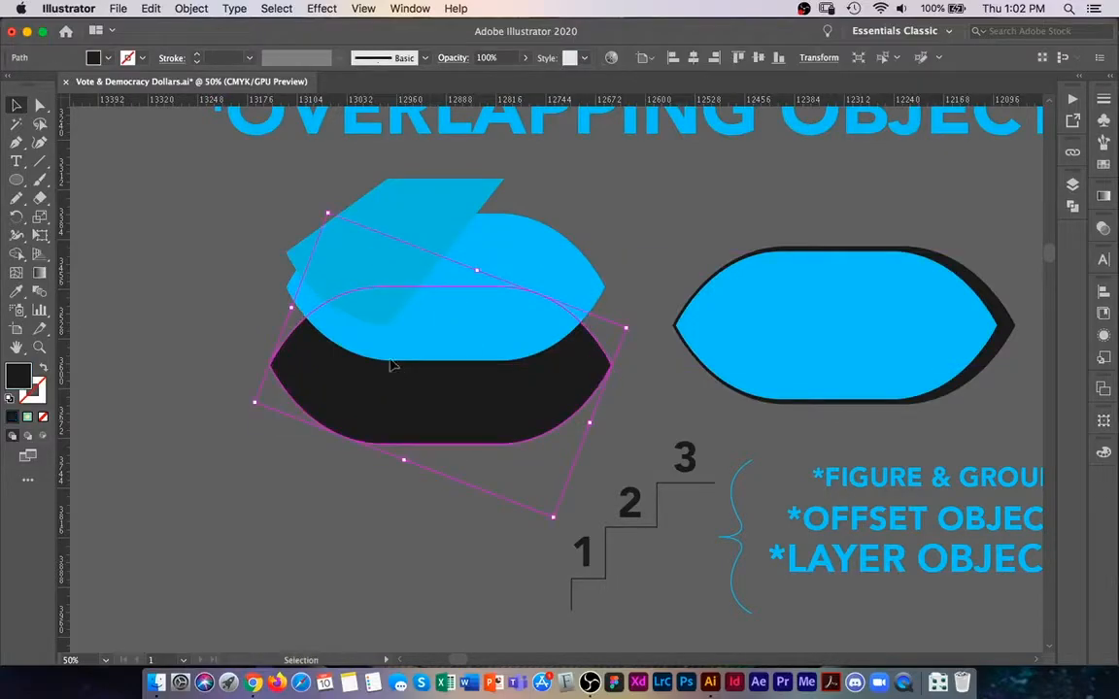
left_click_drag(382, 345, 357, 514)
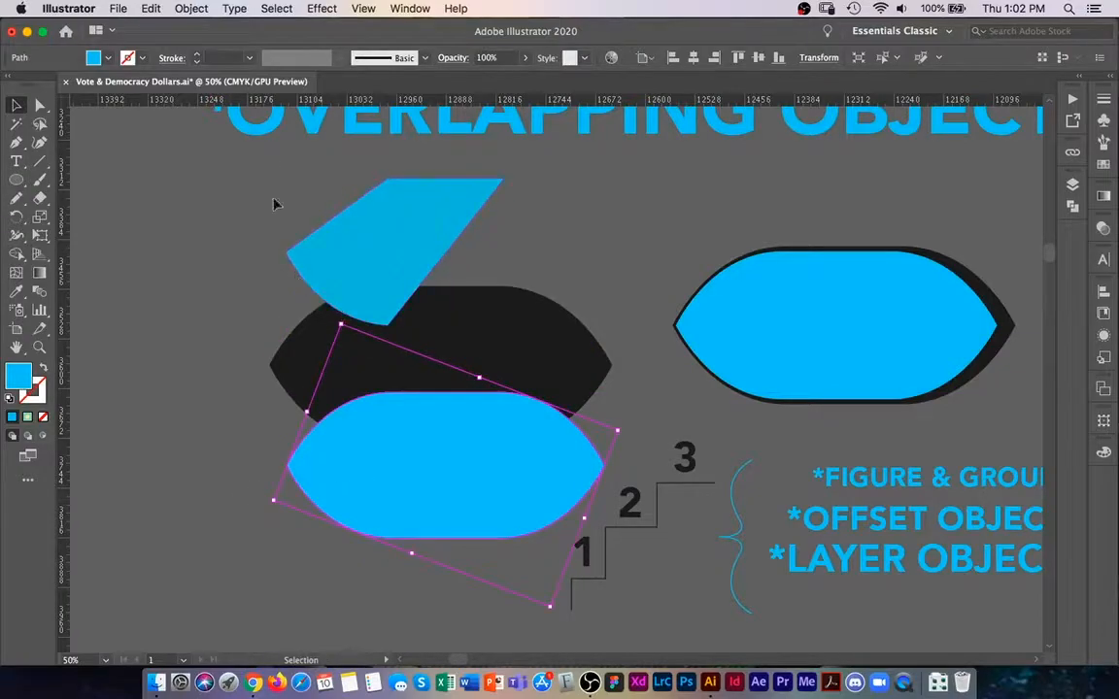
Bring the first figure's blue shape to the front of the stacking order
left_click(191, 7)
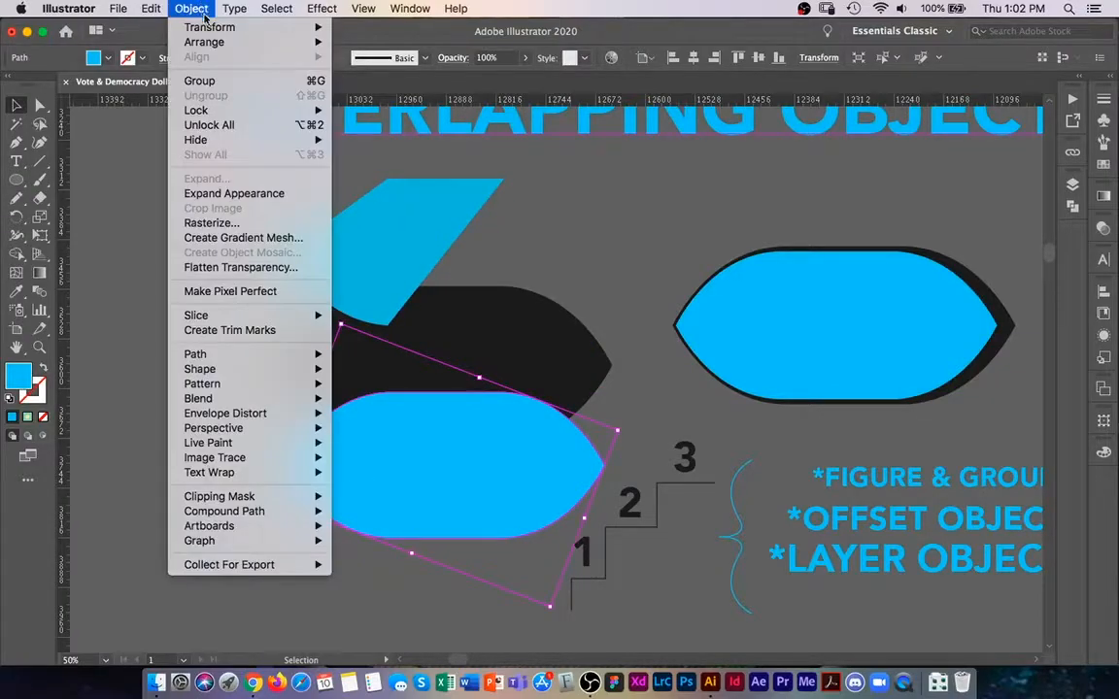
mouse_move(209, 42)
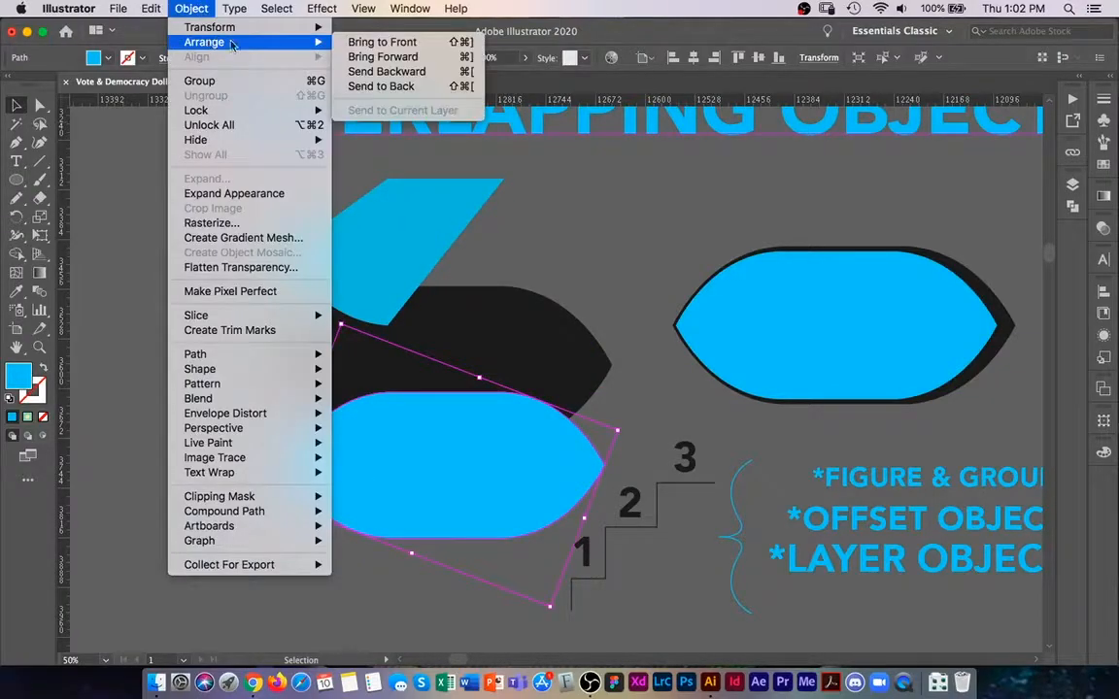
left_click(398, 45)
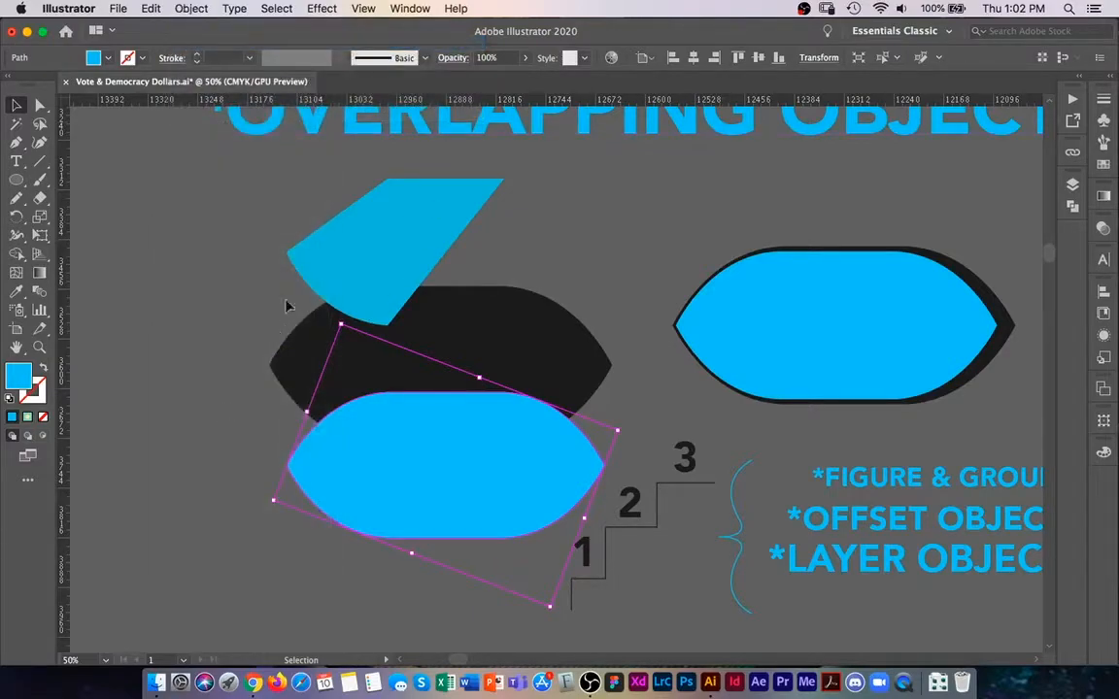
Shift the blue shape repeatedly backward and forward in the stacking order, leaving it behind the black base
key("super+bracketleft")
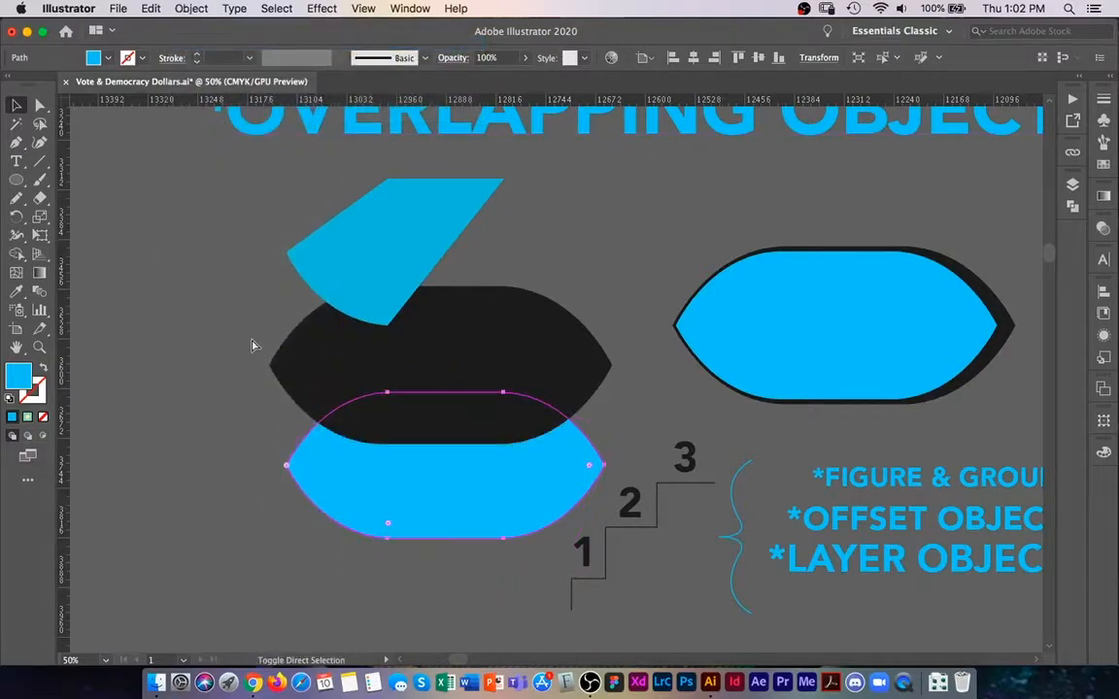
key("super+bracketright")
key("super+bracketleft")
key("super+bracketright")
key("super+bracketleft")
key("super+bracketright")
key("super+bracketleft")
key("super+bracketright")
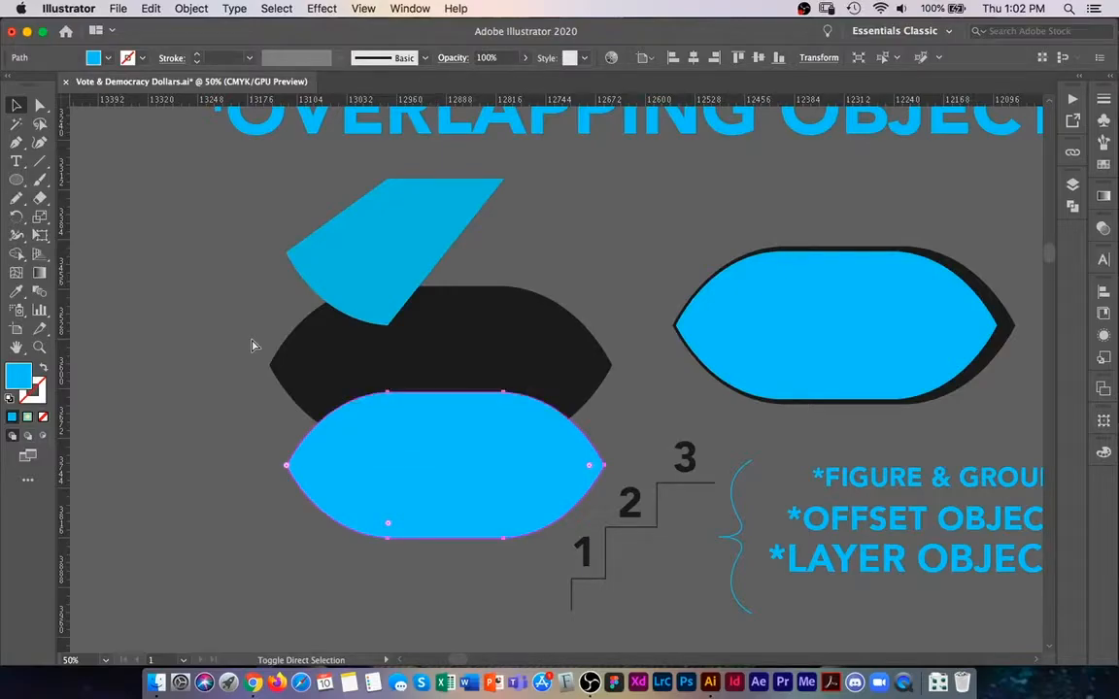
key("super+bracketleft")
key("super+bracketright")
key("super+bracketleft")
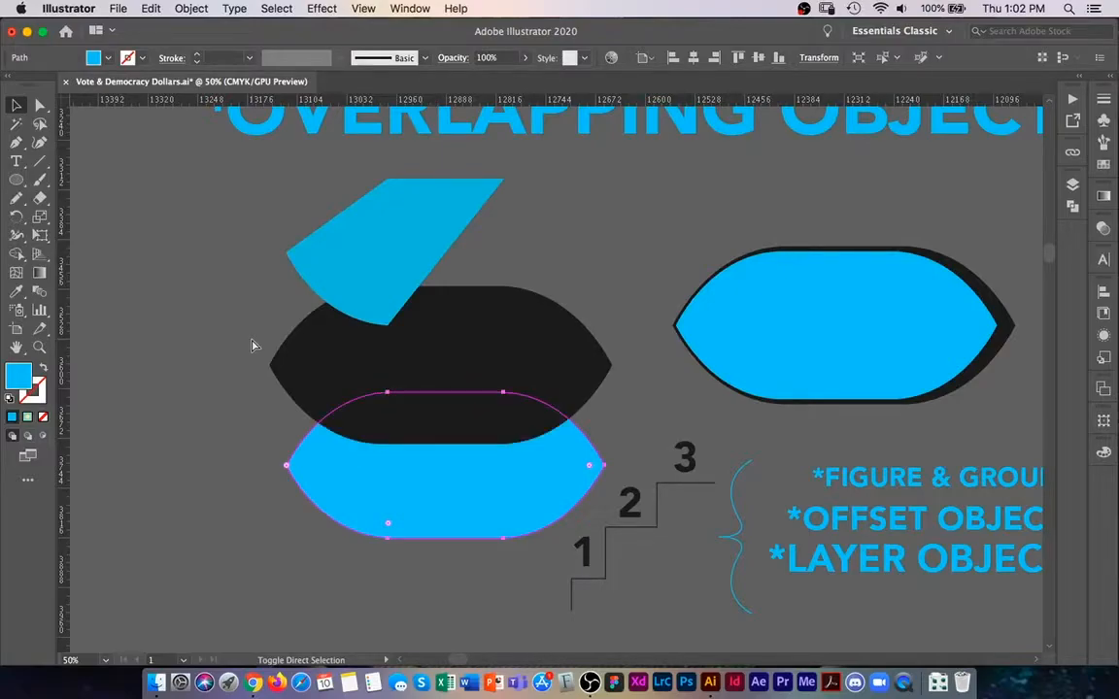
key("super+bracketright")
key("super+bracketleft")
Move the blue shape up behind the black base, and move the shading shape clear of both to the left
key("v")
left_click_drag(357, 527, 329, 408)
left_click(284, 454)
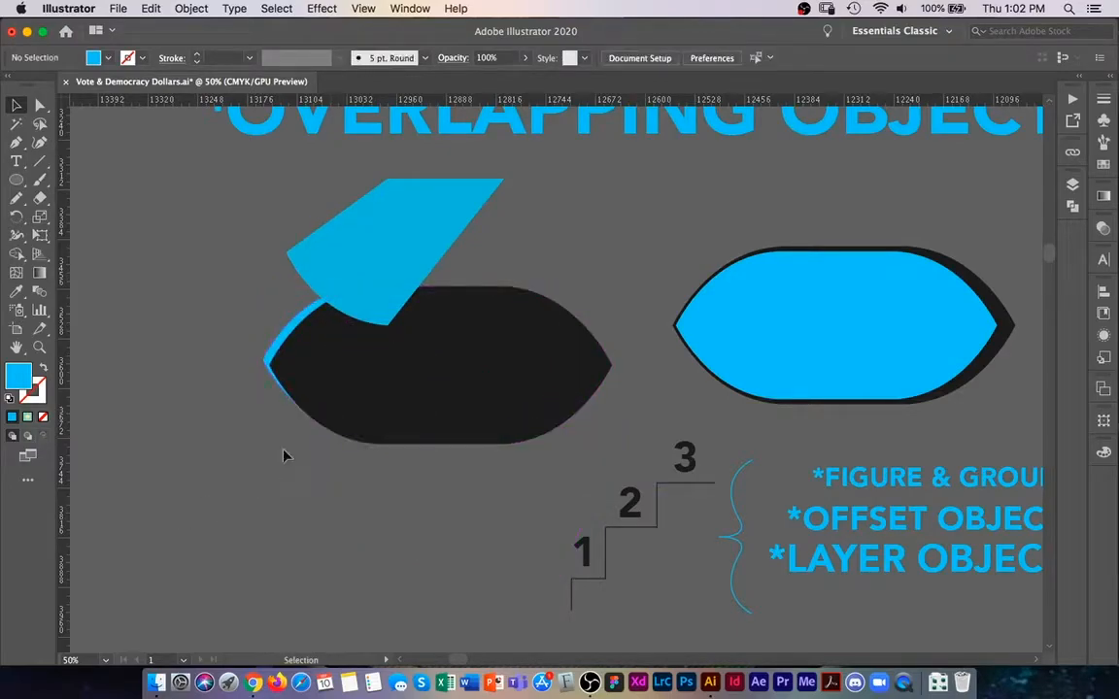
left_click_drag(369, 249, 150, 282)
left_click(189, 470)
Nudge the blue shape so only a thin sliver shows along the black base's upper-left edge
left_click_drag(302, 328, 300, 323)
left_click(149, 447)
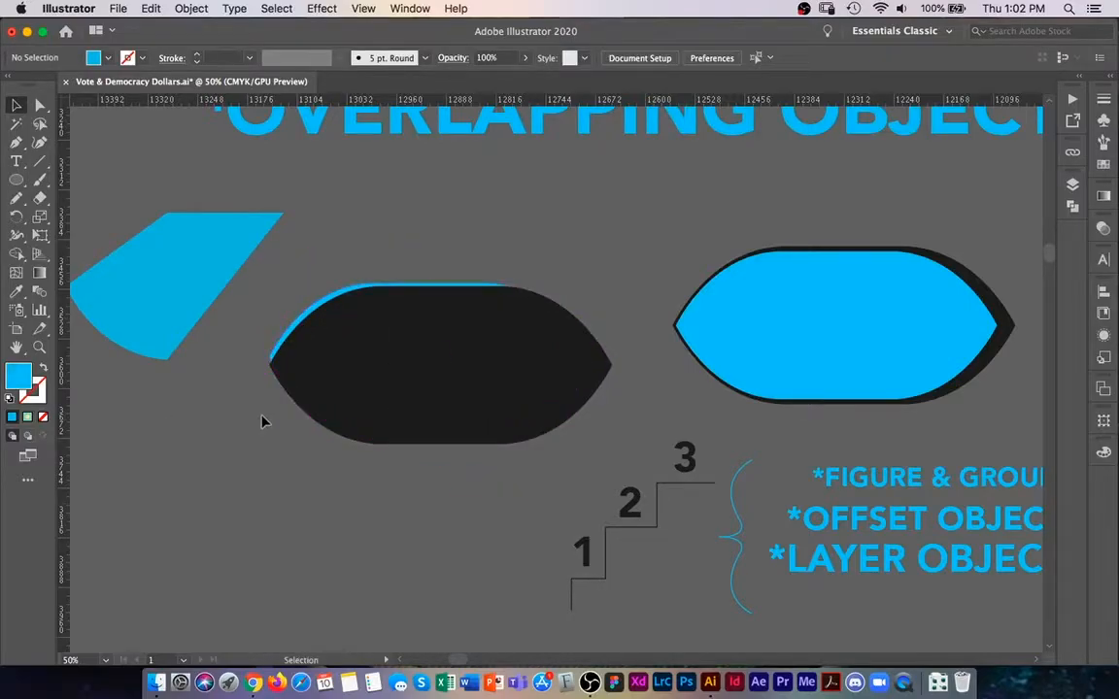
key("z")
left_click_drag(322, 344, 344, 347)
left_click_drag(345, 347, 402, 395)
key("v")
left_click_drag(323, 364, 319, 368)
left_click(148, 515)
Move the shading shape back over the left part of the first figure's black base and deselect it
scroll(494, 445, "down", 4)
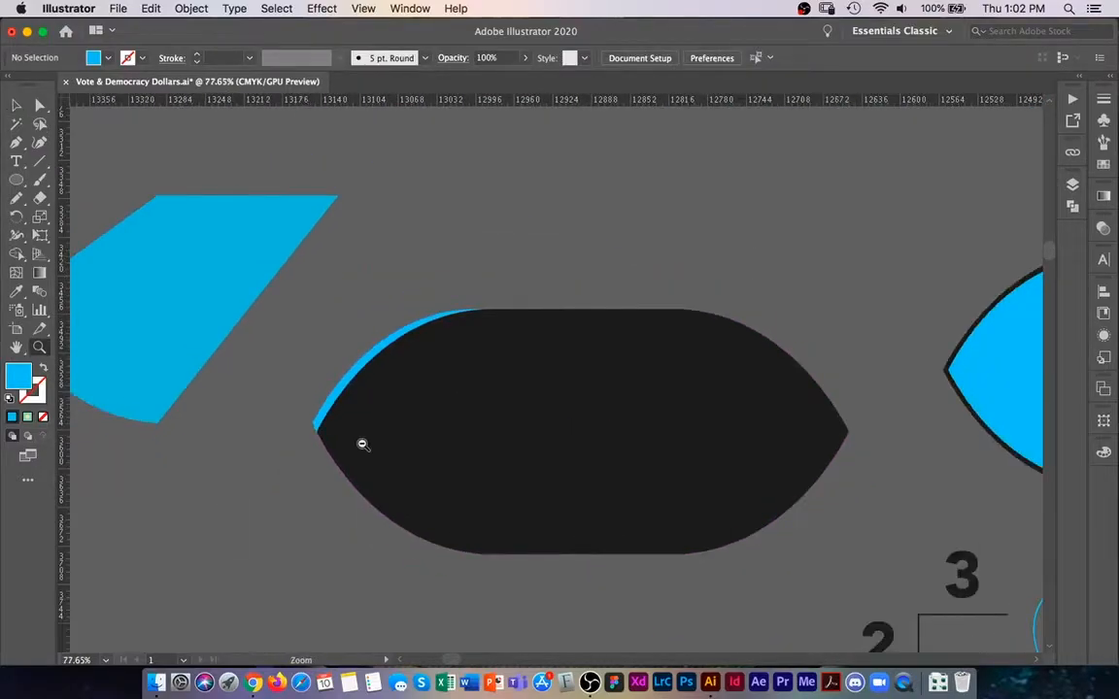
left_click(494, 437)
left_click(412, 555)
key("space")
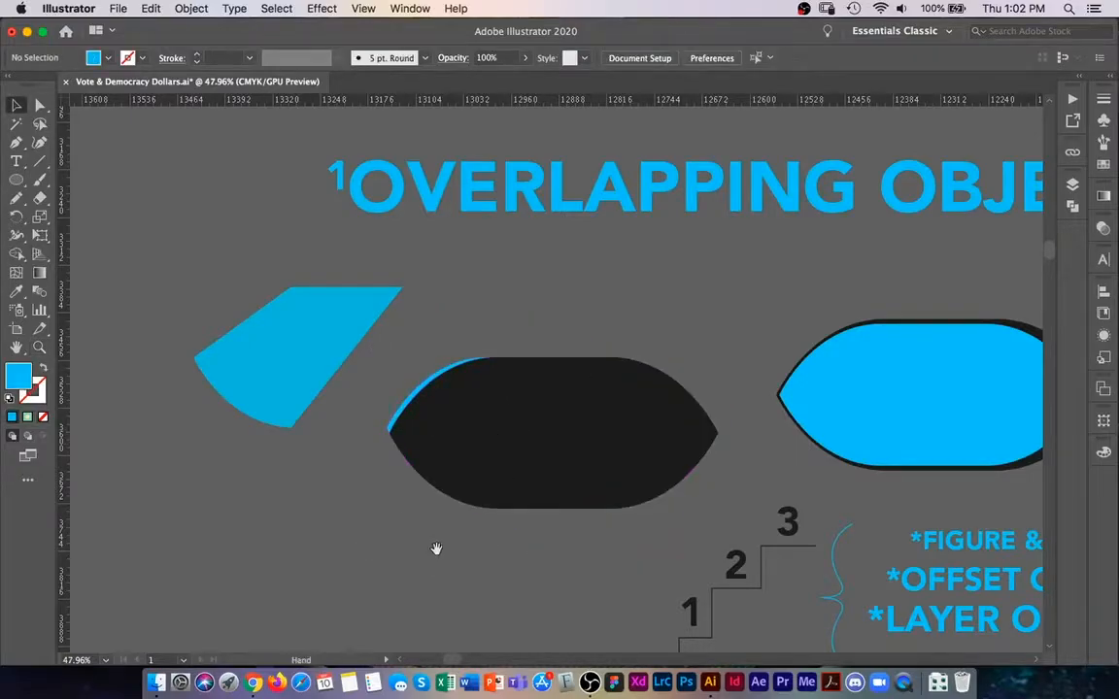
left_click_drag(436, 548, 312, 512)
left_click_drag(205, 320, 402, 400)
left_click(211, 525)
Move the upright figure's black base and black wedge together to the left, partly off the blue shape
left_click_drag(397, 511, 215, 481)
scroll(439, 459, "right", 5)
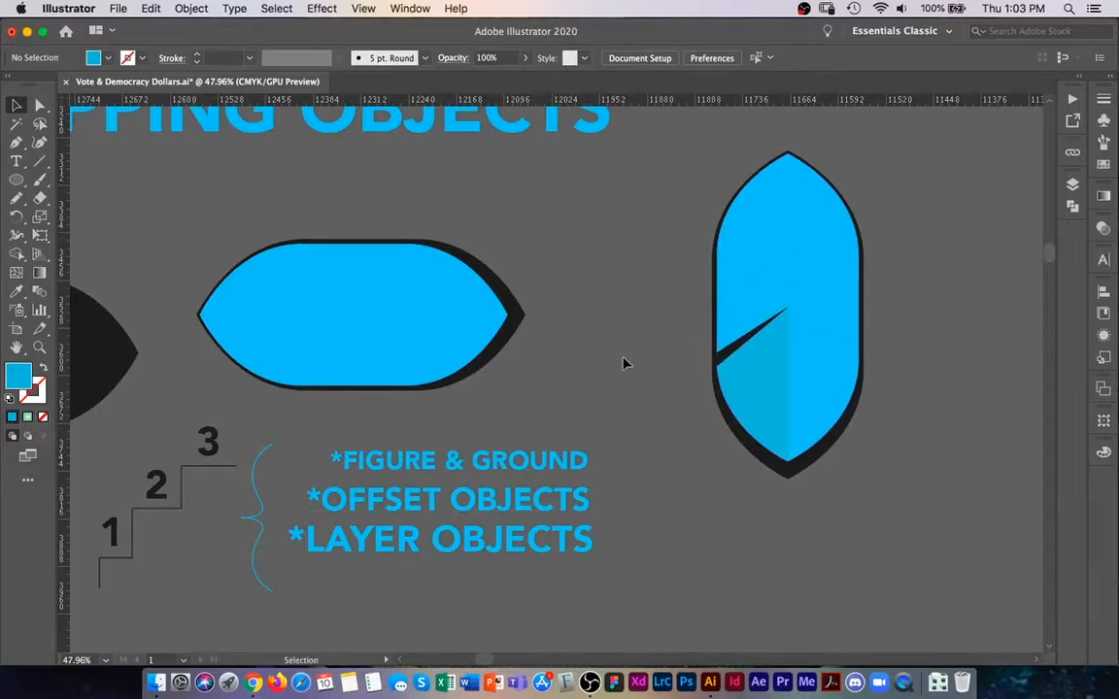
left_click_drag(605, 364, 452, 367)
key("z")
left_click_drag(617, 350, 601, 385)
key("v")
left_click(493, 381)
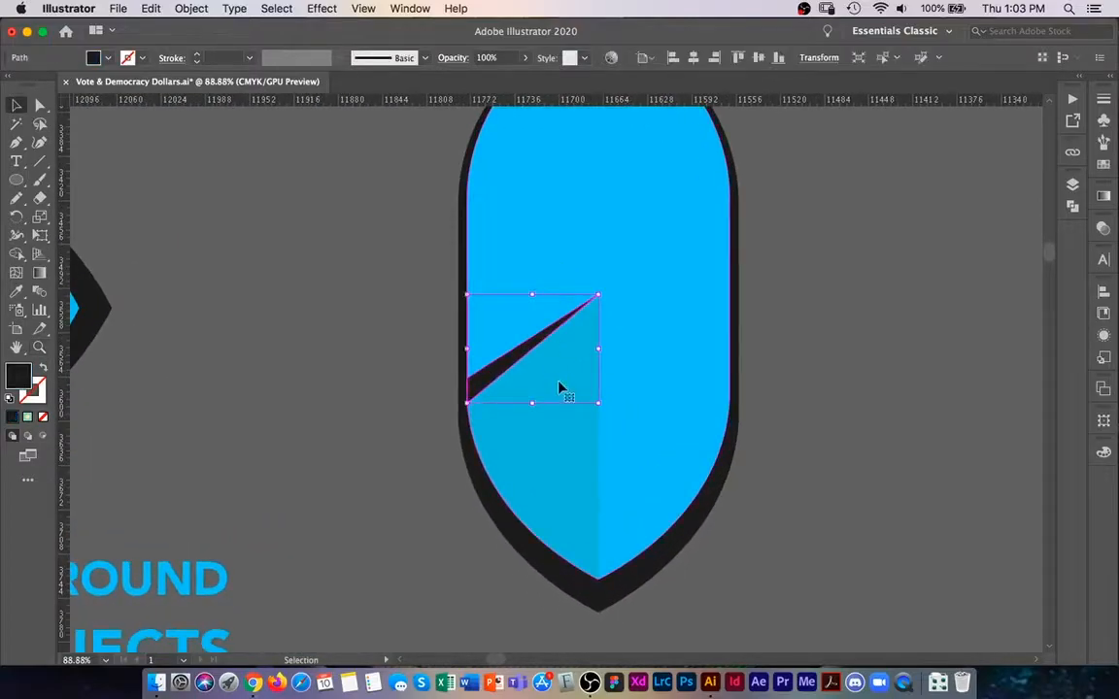
left_click(512, 386)
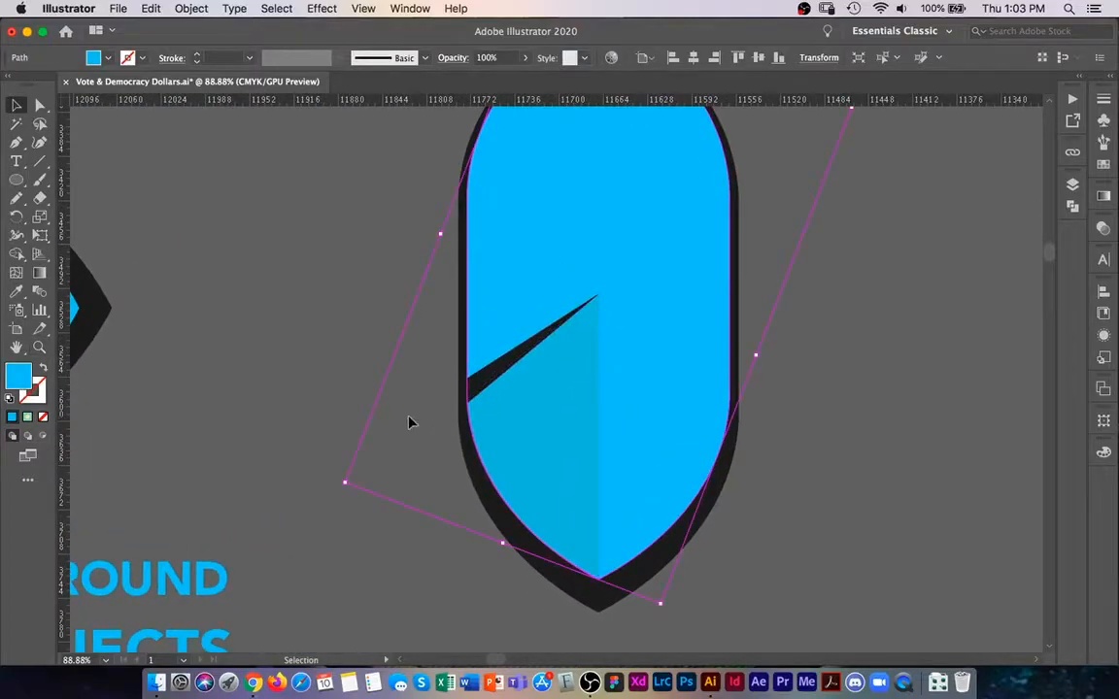
left_click(457, 442)
left_click(474, 392)
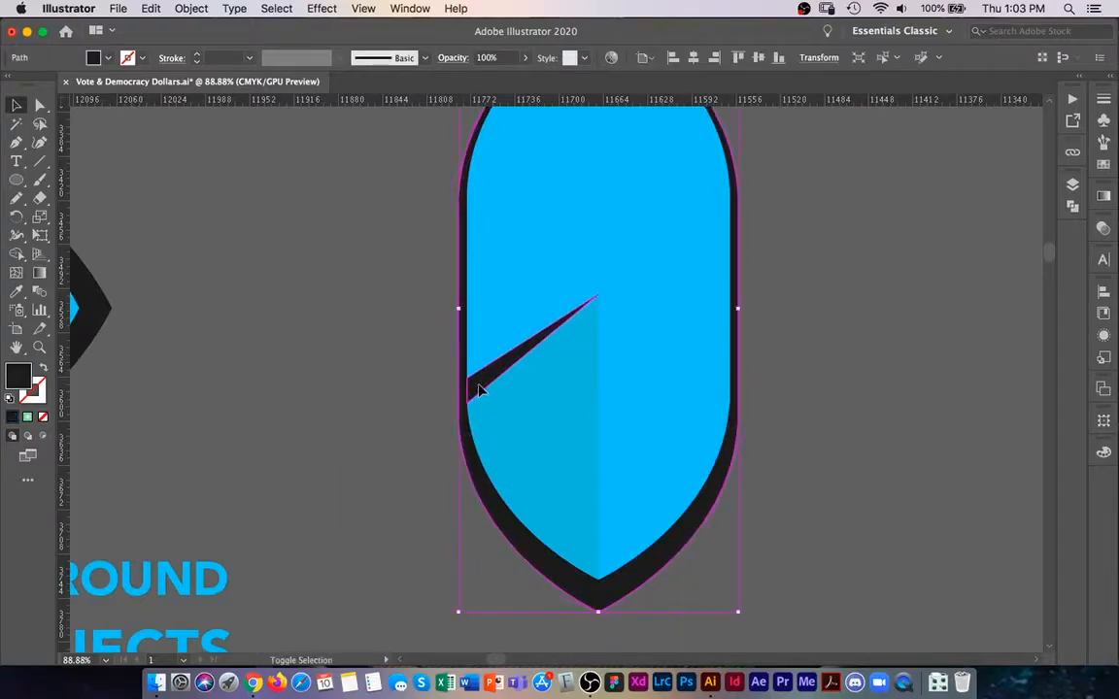
left_click(485, 385)
left_click_drag(485, 385, 263, 384)
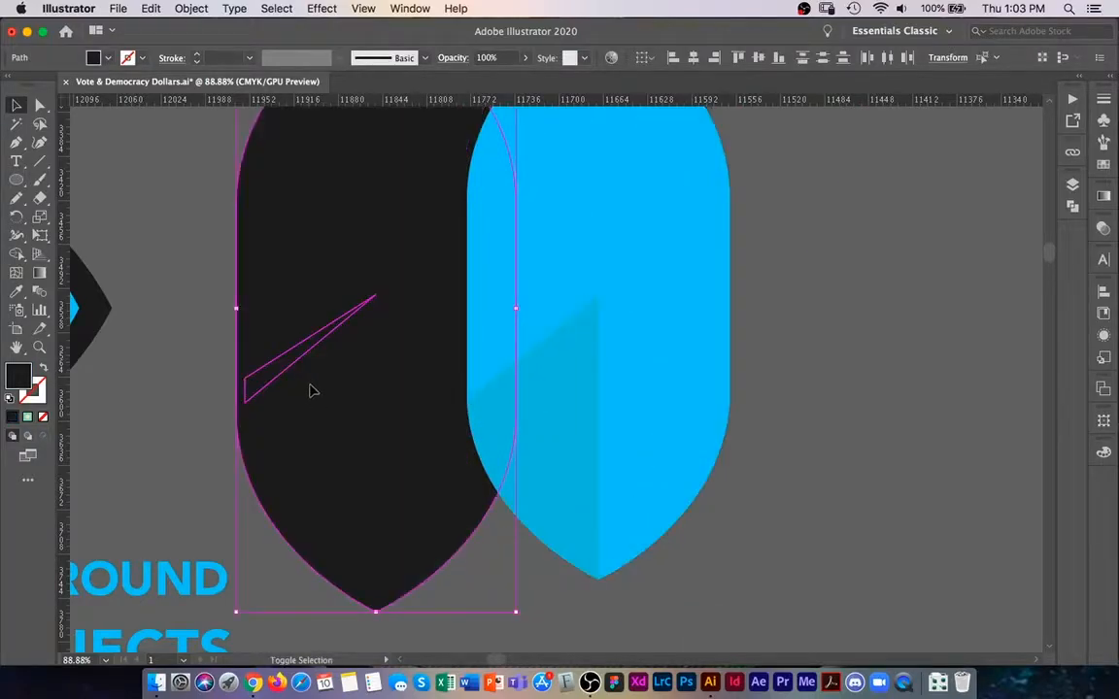
Swap fill and stroke on the moved base and wedge to show them as thin black outlines
key("shift+x")
left_click(187, 425)
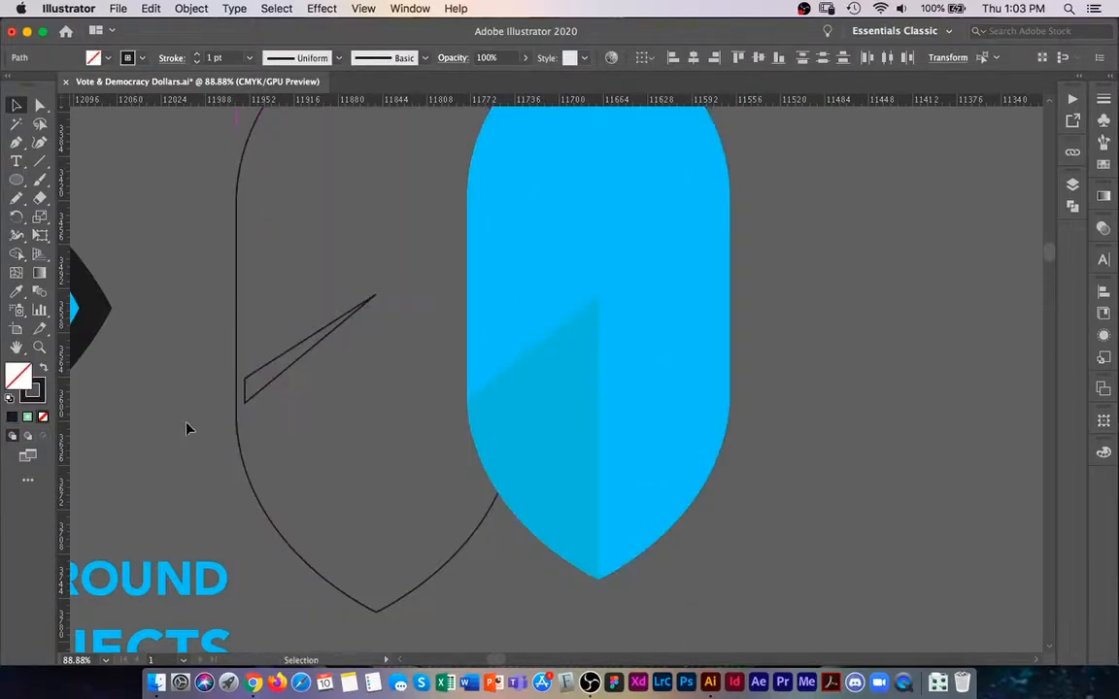
left_click(236, 428)
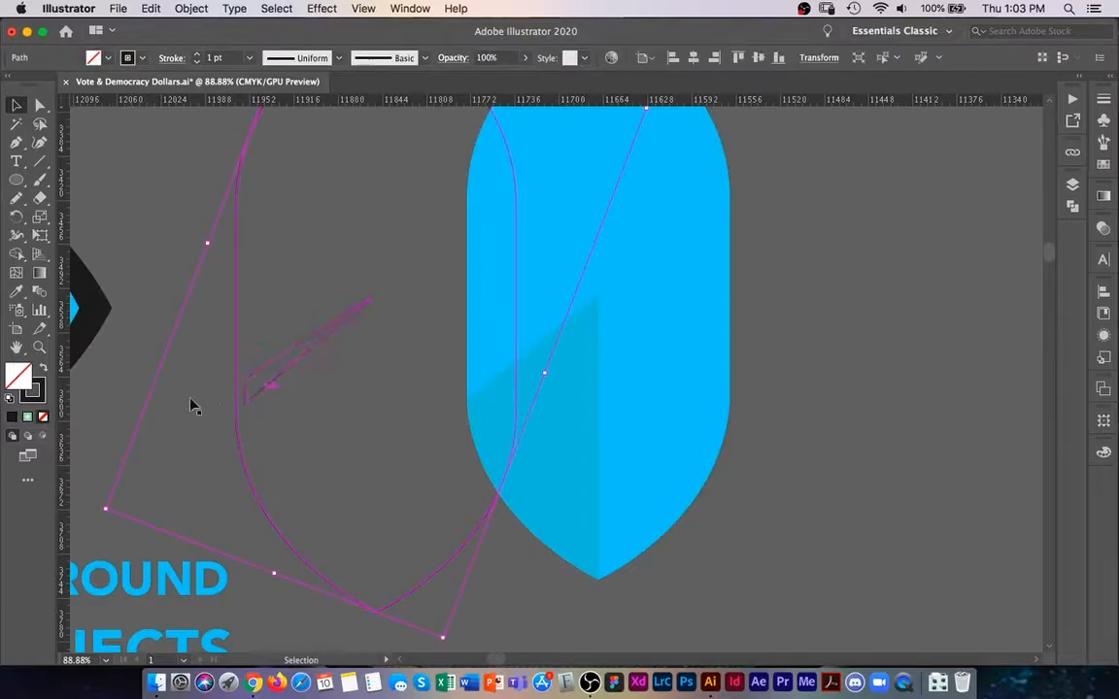
key("shift+x")
key("shift+x")
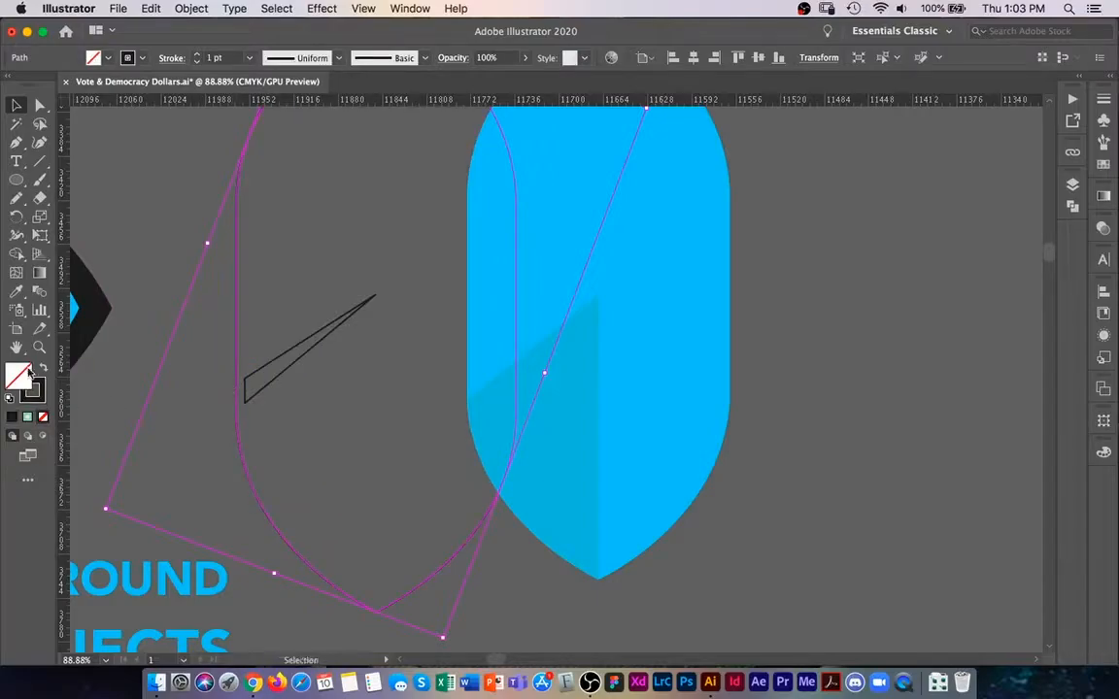
left_click(282, 357)
key("a")
Undo the outline swap and the move of the upright figure's base and wedge
key("ctrl+z")
key("ctrl+z")
key("ctrl+z")
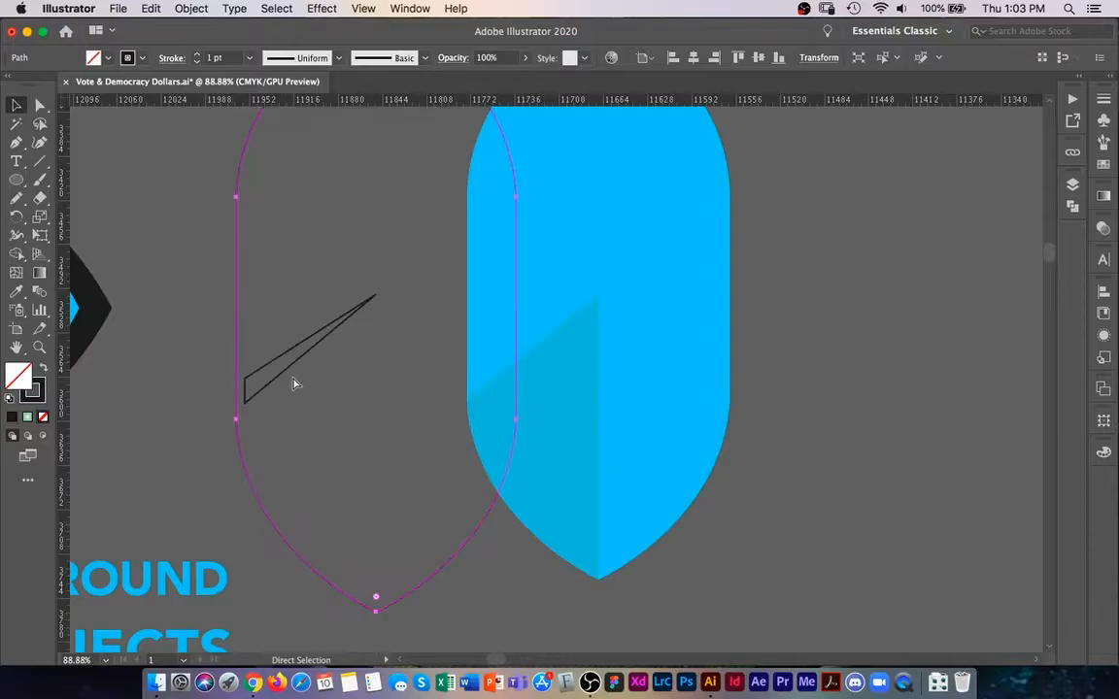
key("v")
left_click(356, 410)
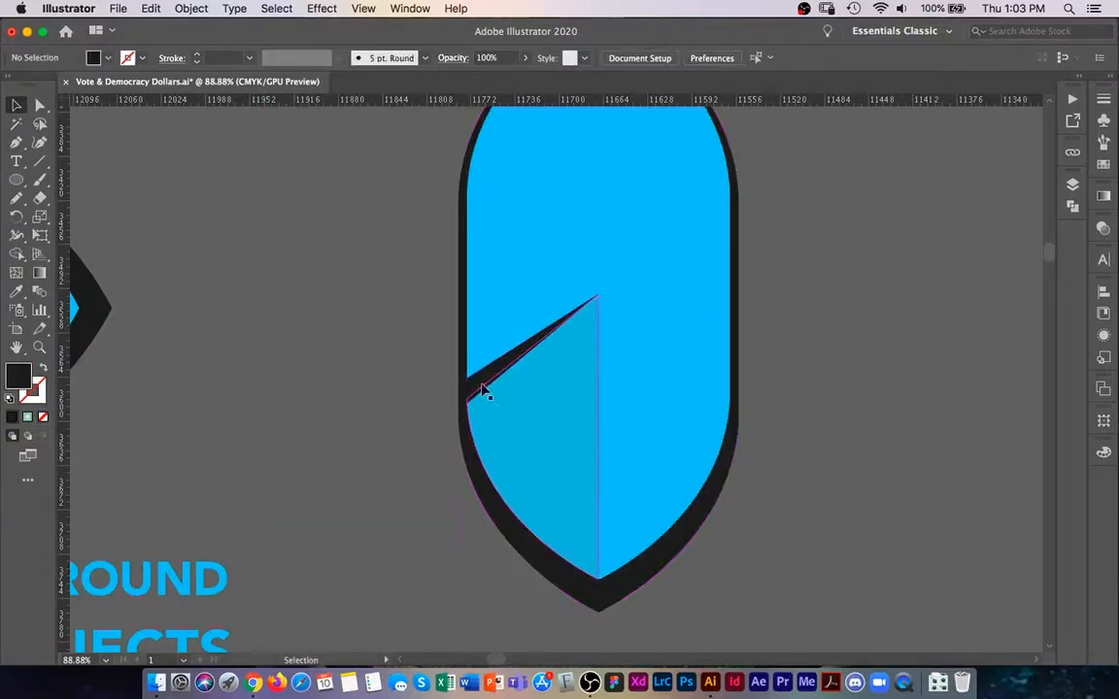
Extend the upright figure's black wedge slightly left so that its wide end overlaps the black base
scroll(481, 390, "up", 3)
left_click(482, 388)
left_click_drag(485, 376, 479, 376)
left_click(354, 467)
left_click_drag(624, 347, 447, 379)
left_click_drag(675, 314, 394, 428)
key("v")
key("z")
left_click(473, 419)
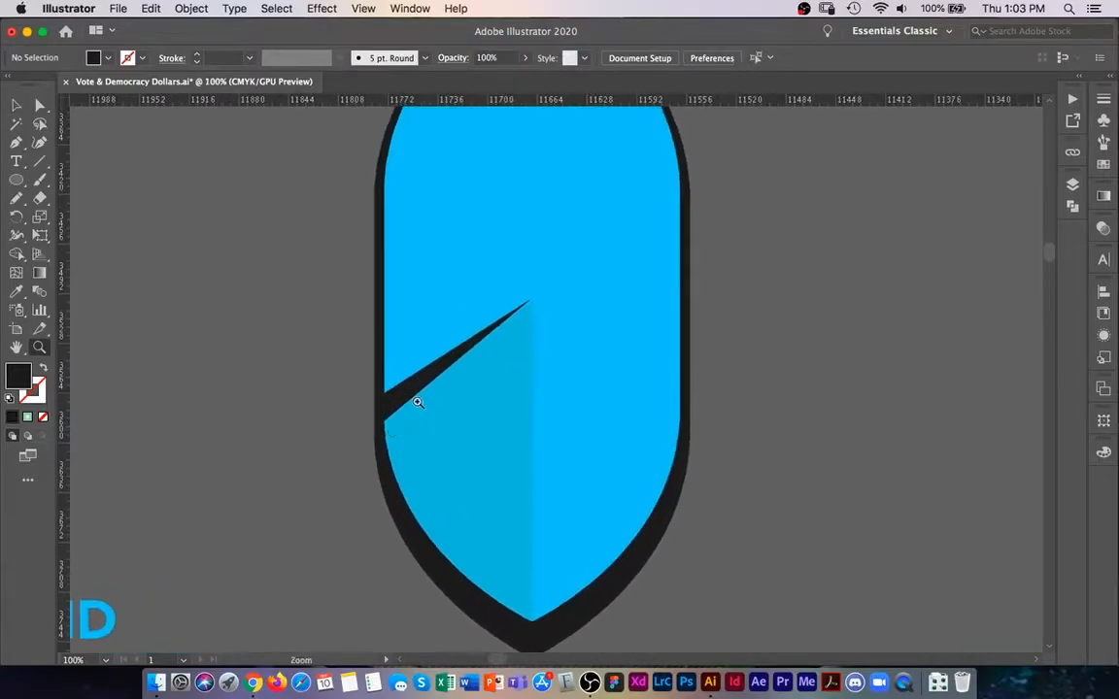
key("v")
left_click(417, 387)
left_click(351, 432)
key("z")
left_click(450, 403)
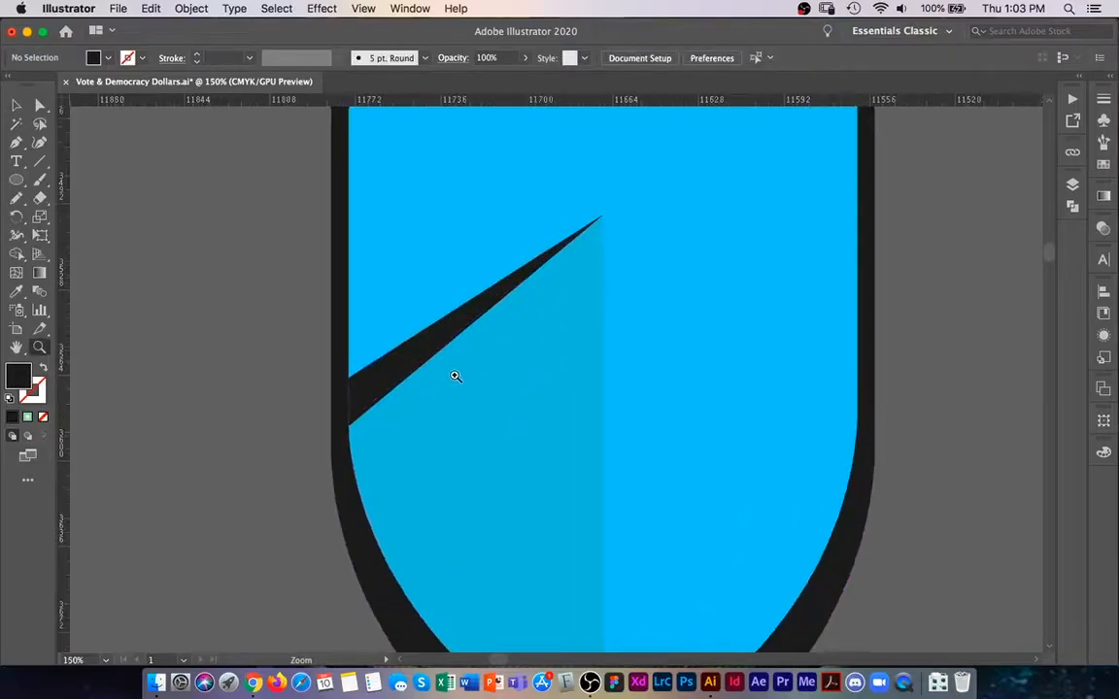
left_click(455, 376)
key("v")
left_click(397, 370)
left_click_drag(332, 442, 326, 445)
left_click(225, 485)
Duplicate the upright figure's wedge and blue shape together to the right of the figure, and deselect the copies
key("z")
left_click_drag(598, 314, 362, 378)
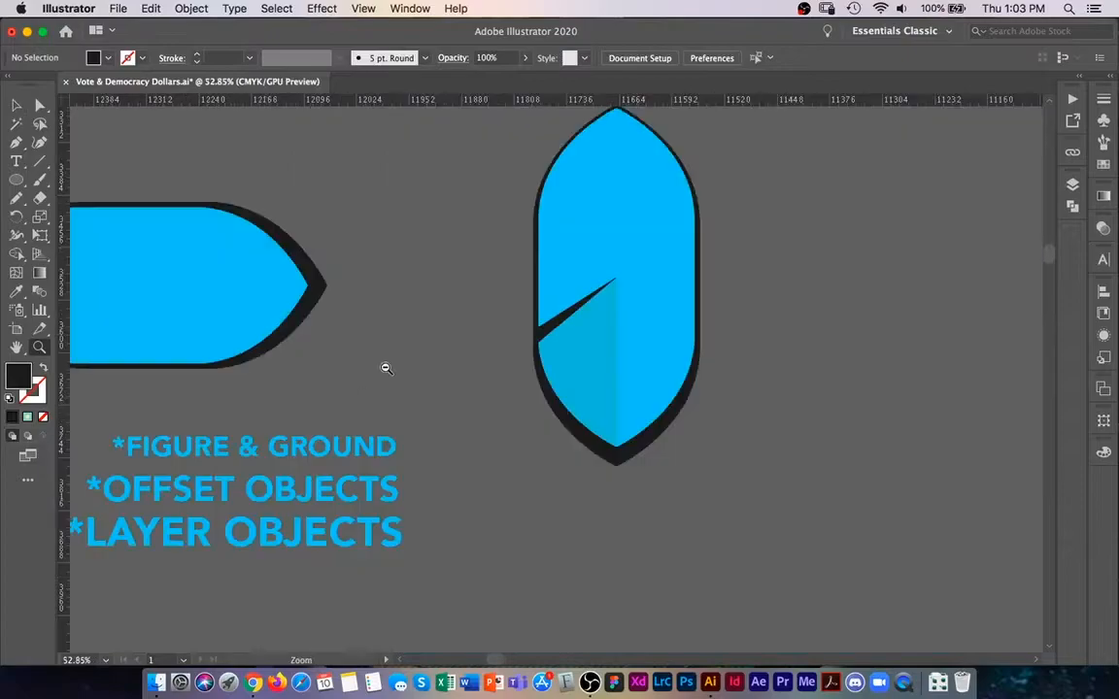
left_click_drag(540, 330, 344, 383)
key("v")
left_click(342, 386)
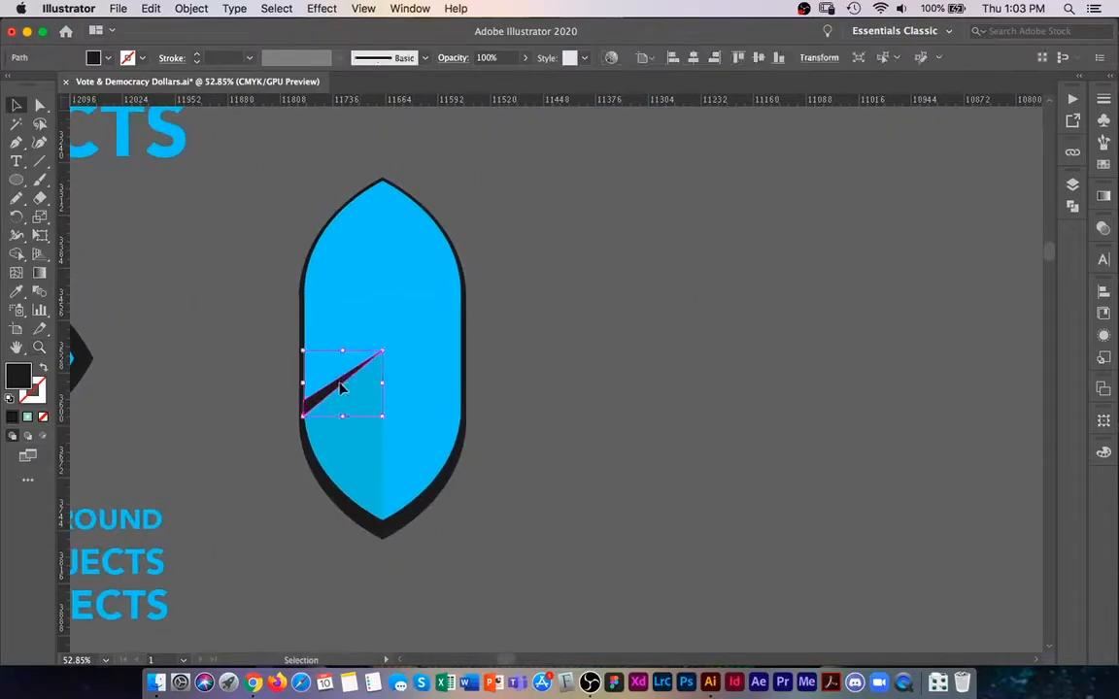
left_click(351, 337, "shift")
left_click_drag(334, 389, 647, 400)
left_click(572, 433)
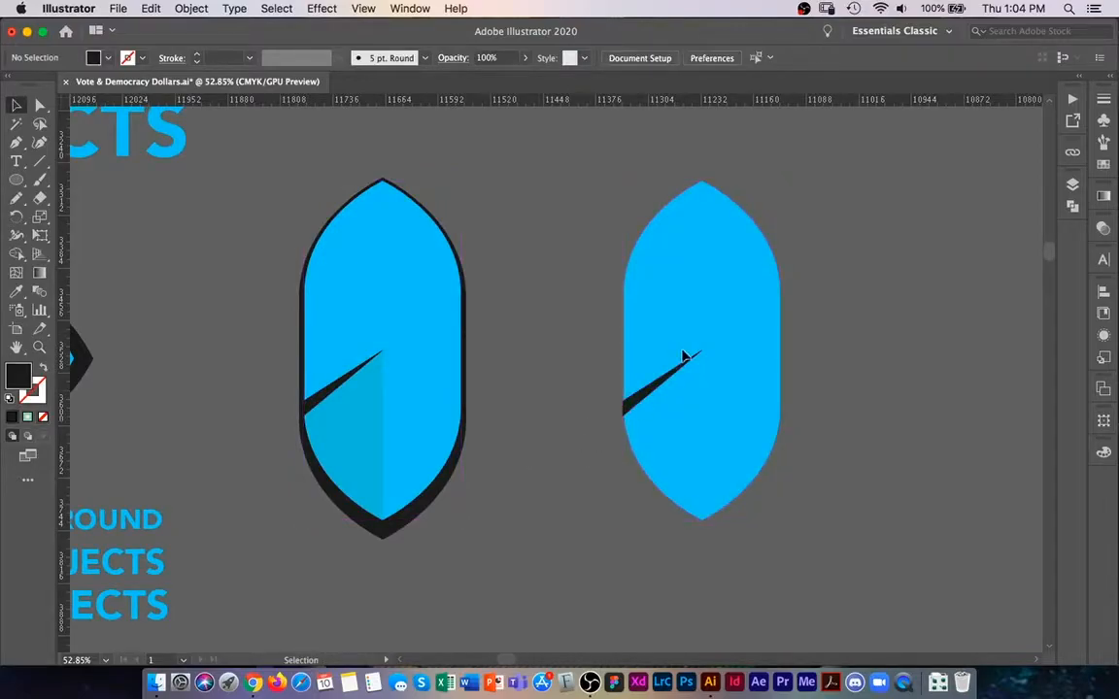
Cut the copied wedge out of the copied blue shape with the Pathfinder's Minus Front, and deselect the result
left_click_drag(701, 363, 707, 197)
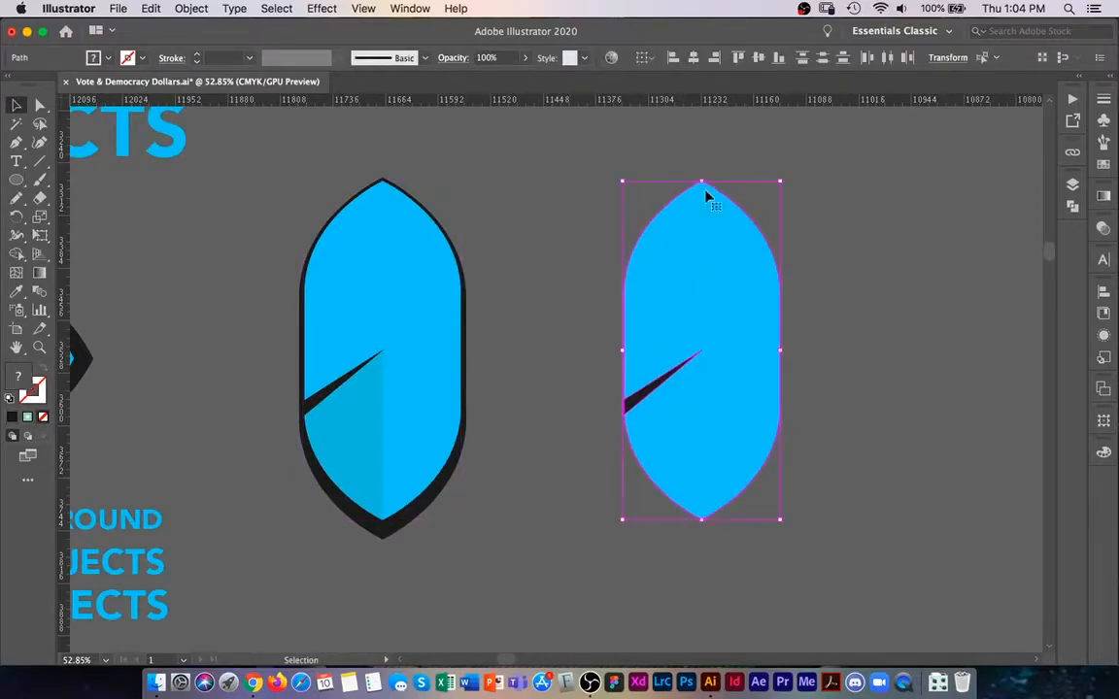
left_click(1073, 206)
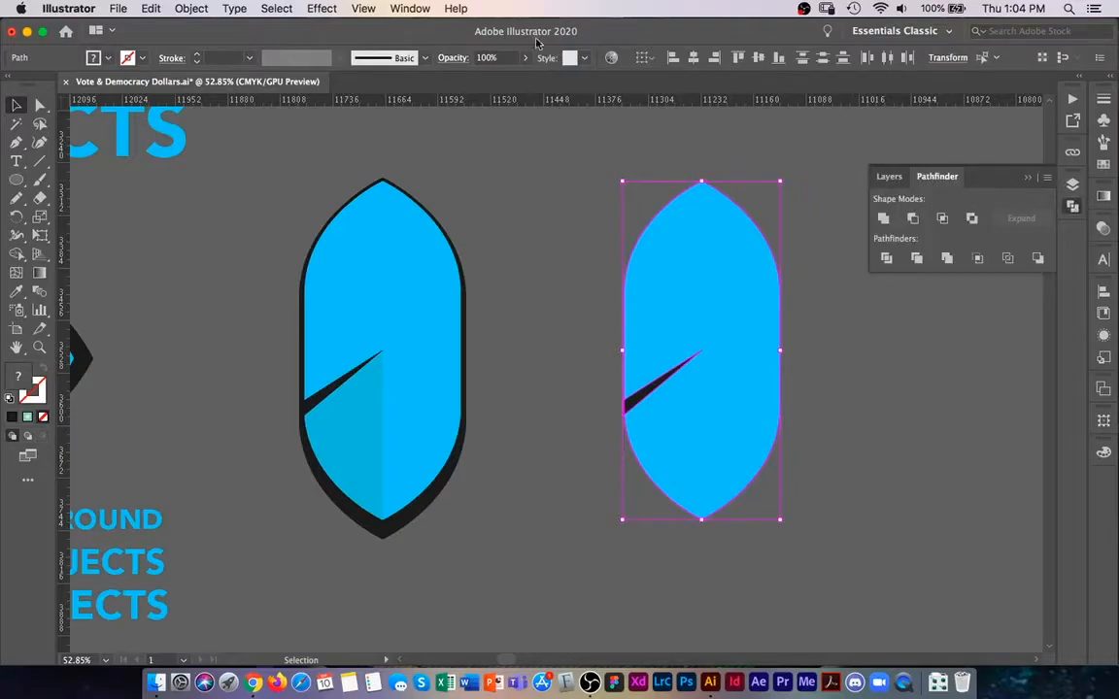
left_click(408, 8)
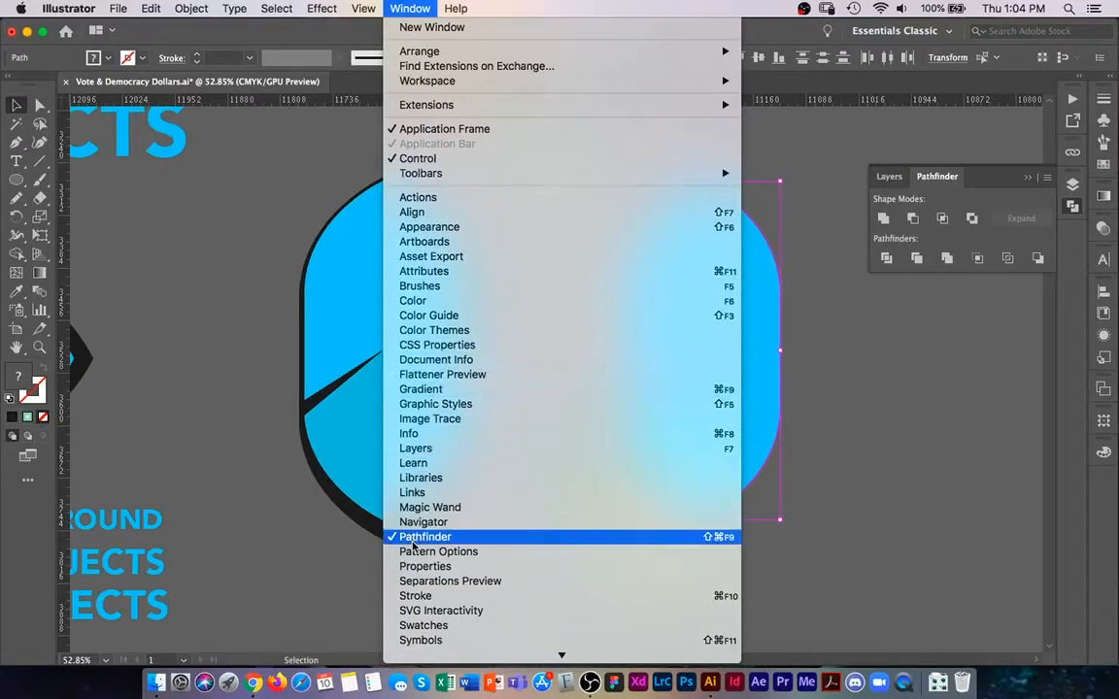
left_click(412, 9)
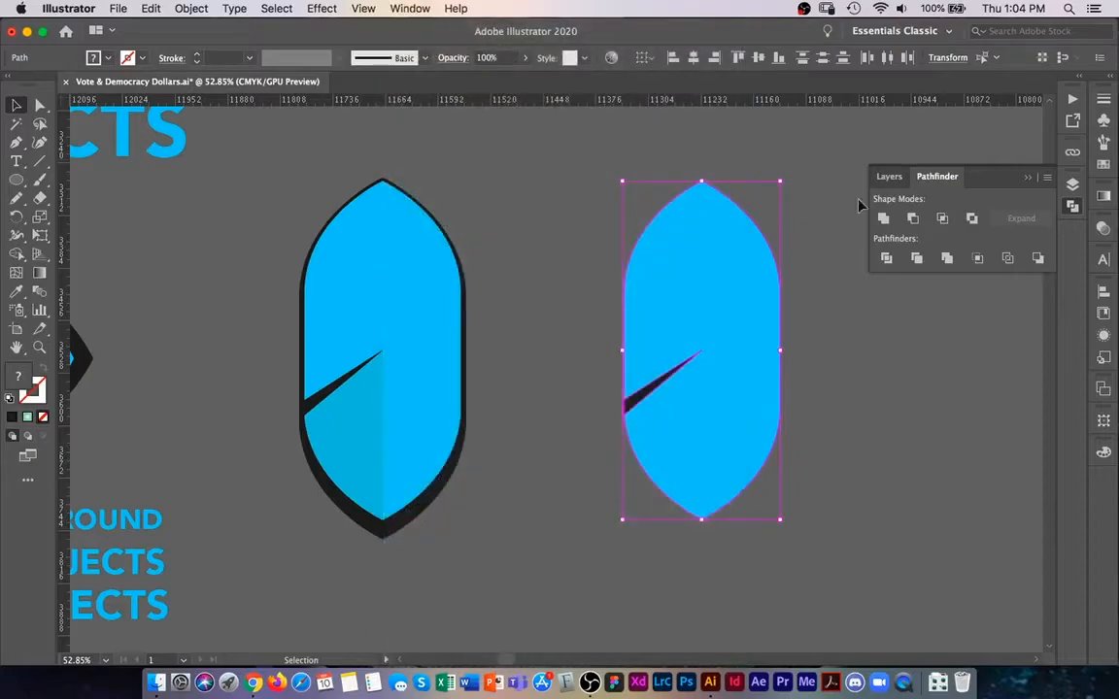
left_click(912, 219)
left_click(854, 415)
Move the notched blue copy beside the upright figure for comparison, and delete it
left_click_drag(688, 425, 599, 420)
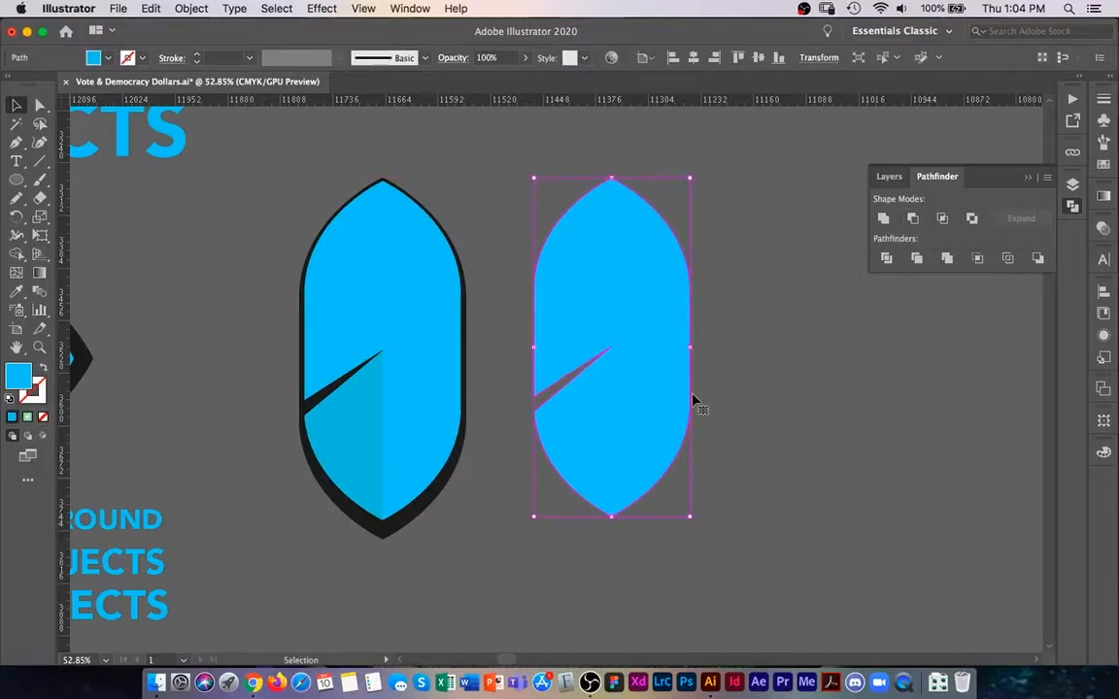
left_click(1071, 212)
left_click_drag(596, 419, 665, 423)
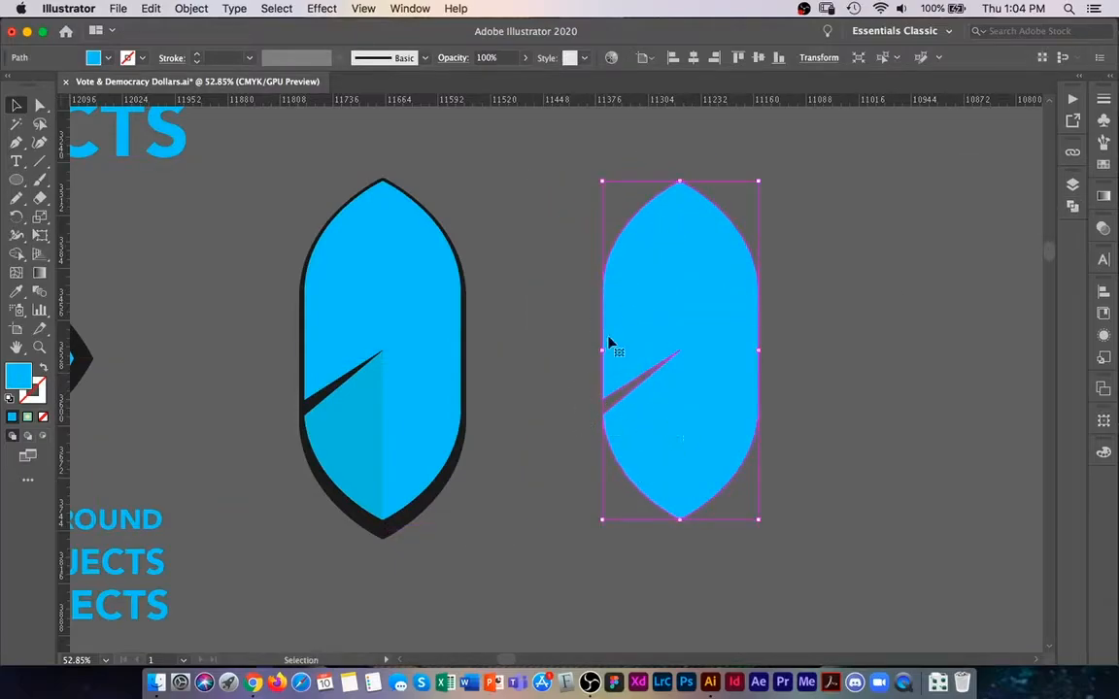
key("Delete")
Select the upright figure's black wedge and black base together to examine how they combine
scroll(379, 349, "left", 5)
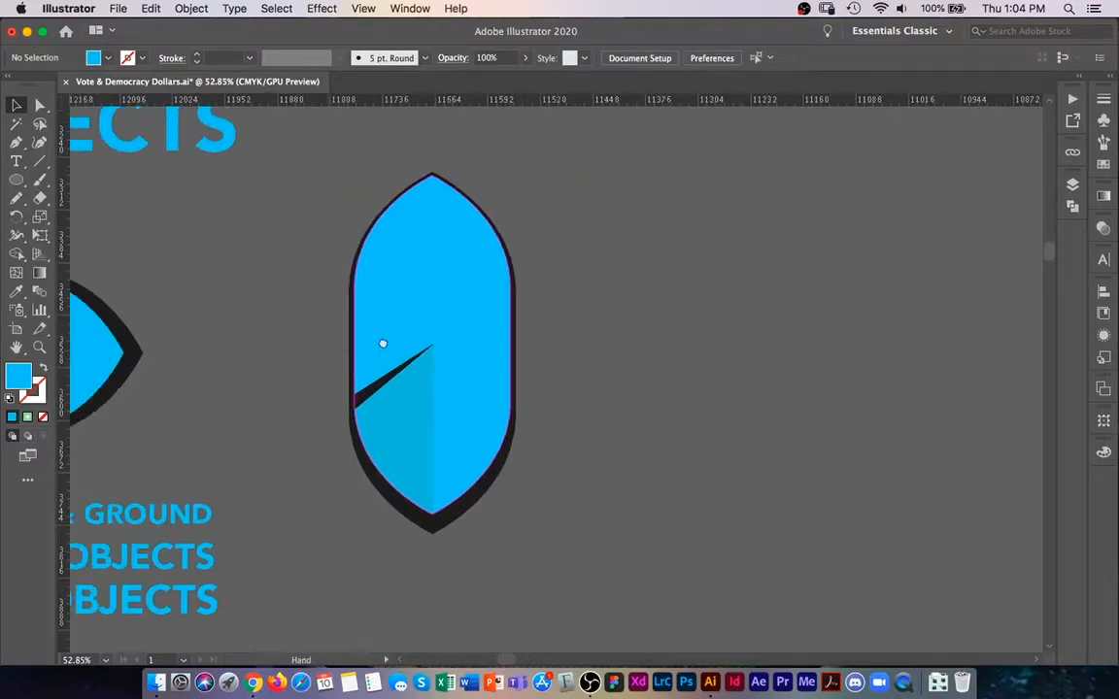
left_click(445, 377)
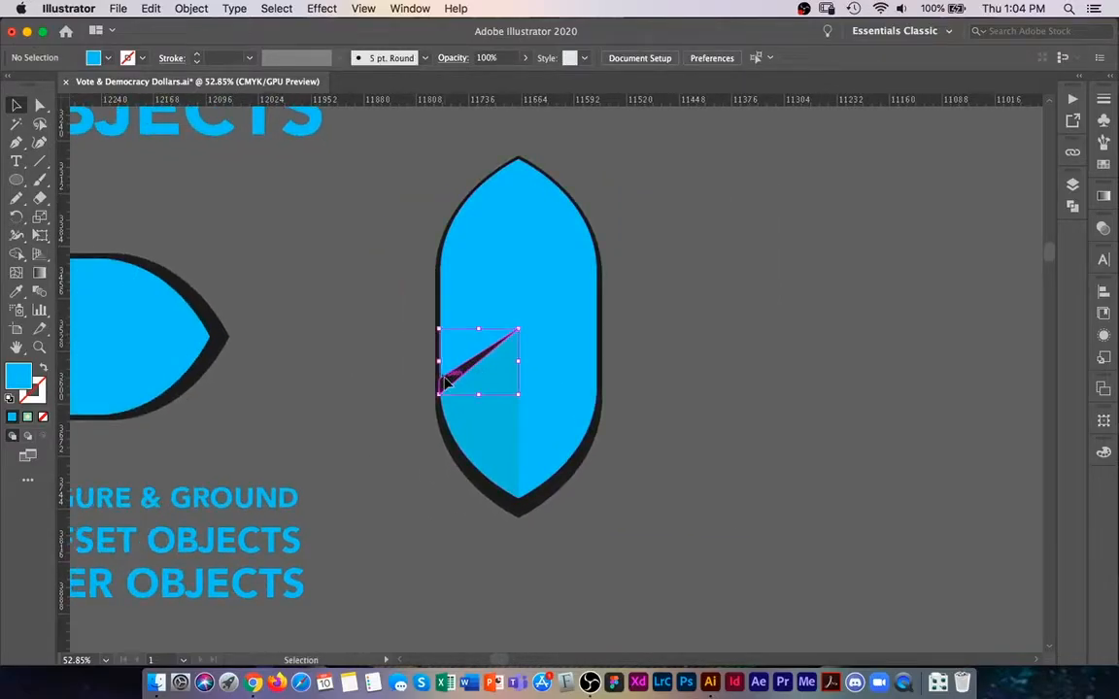
left_click(453, 437, "shift")
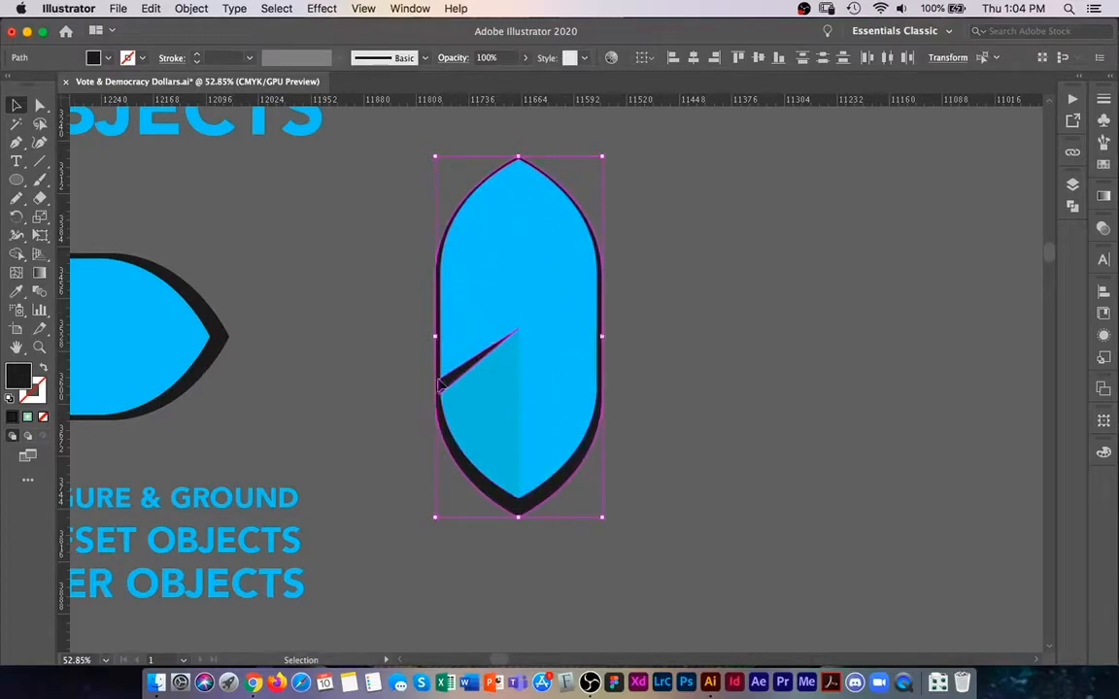
mouse_move(198, 446)
left_mouse_down()
mouse_move(353, 421)
mouse_move(198, 449)
left_mouse_up()
Move the upright figure's blue shape to the right, off its black base, and undo the move
left_click(382, 335)
left_click_drag(478, 317, 696, 318)
key("super+z")
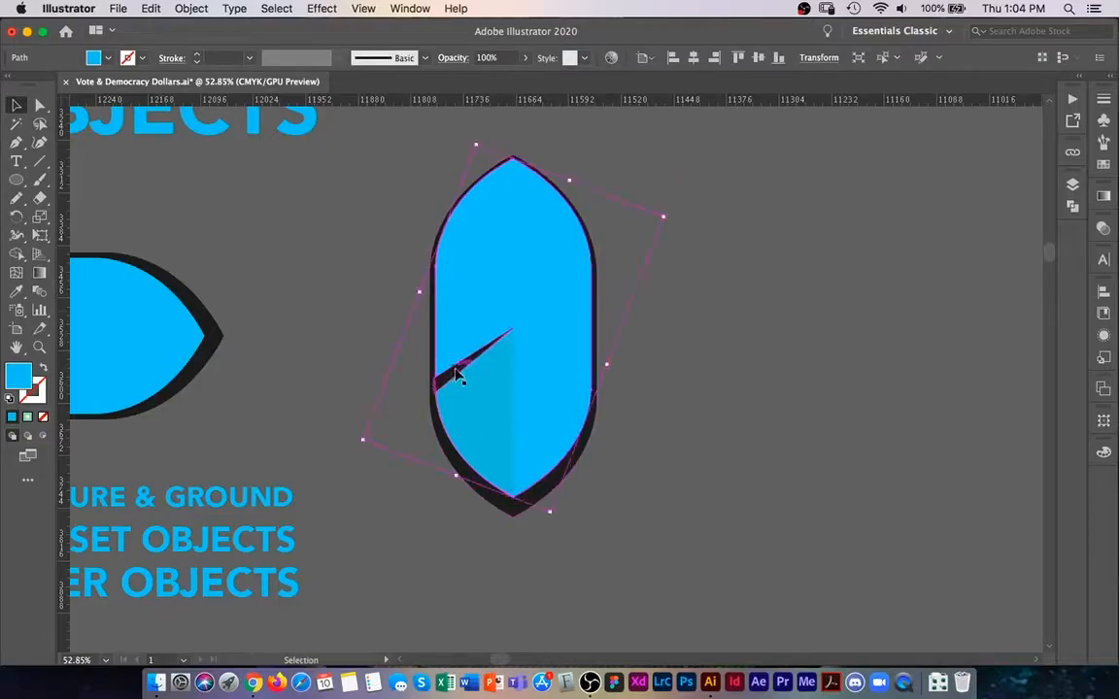
Select the upright figure's black wedge with its black base to show them as one ground, and deselect both
left_click(456, 375)
left_click(440, 441, "shift")
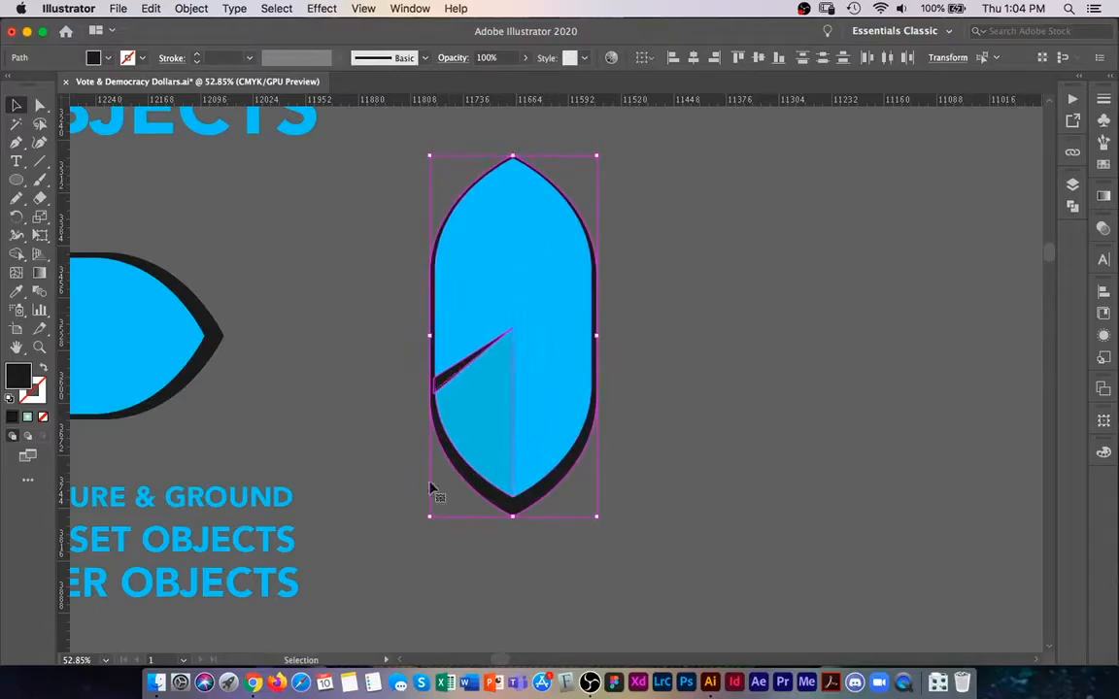
left_click(323, 417)
Examine the vertical outline figure of overlapping circles and pointed shapes below the layering notes
scroll(310, 399, "left", 10)
scroll(310, 399, "down", 2)
key("z")
left_click_drag(476, 331, 397, 342)
left_click_drag(409, 264, 456, 365)
key("v")
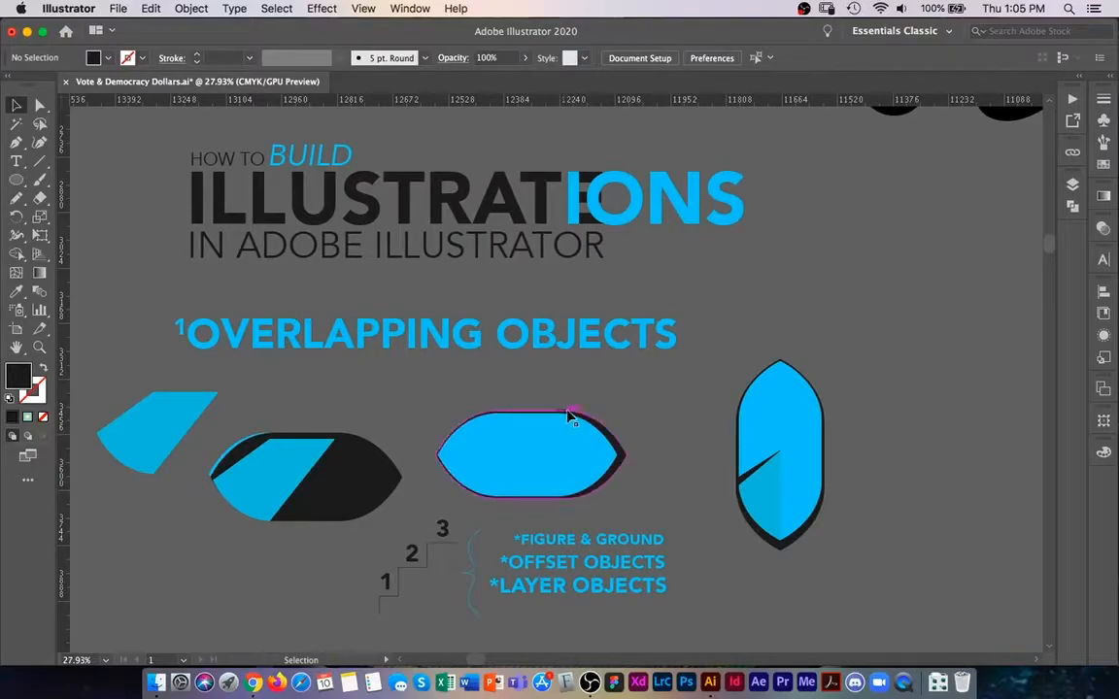
left_click_drag(479, 550, 497, 240)
left_click_drag(480, 393, 477, 325)
key("z")
left_click_drag(283, 432, 436, 390)
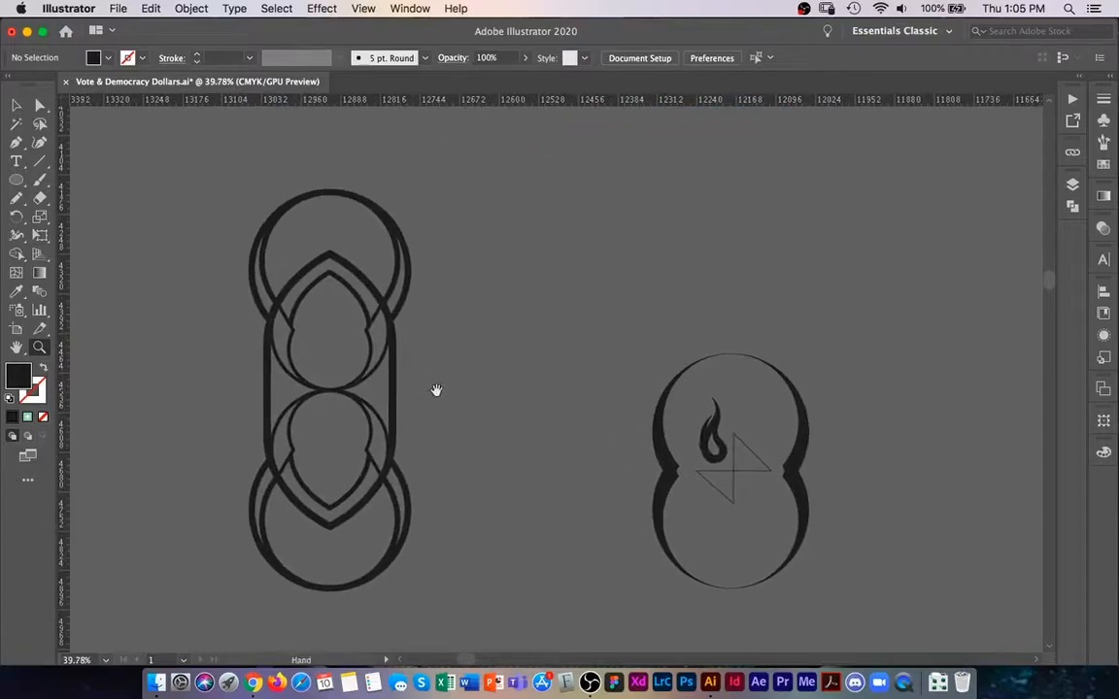
Try moving the inner upper arc off the outline figure, and undo the move
key("v")
left_click_drag(400, 262, 597, 293)
left_click(517, 388)
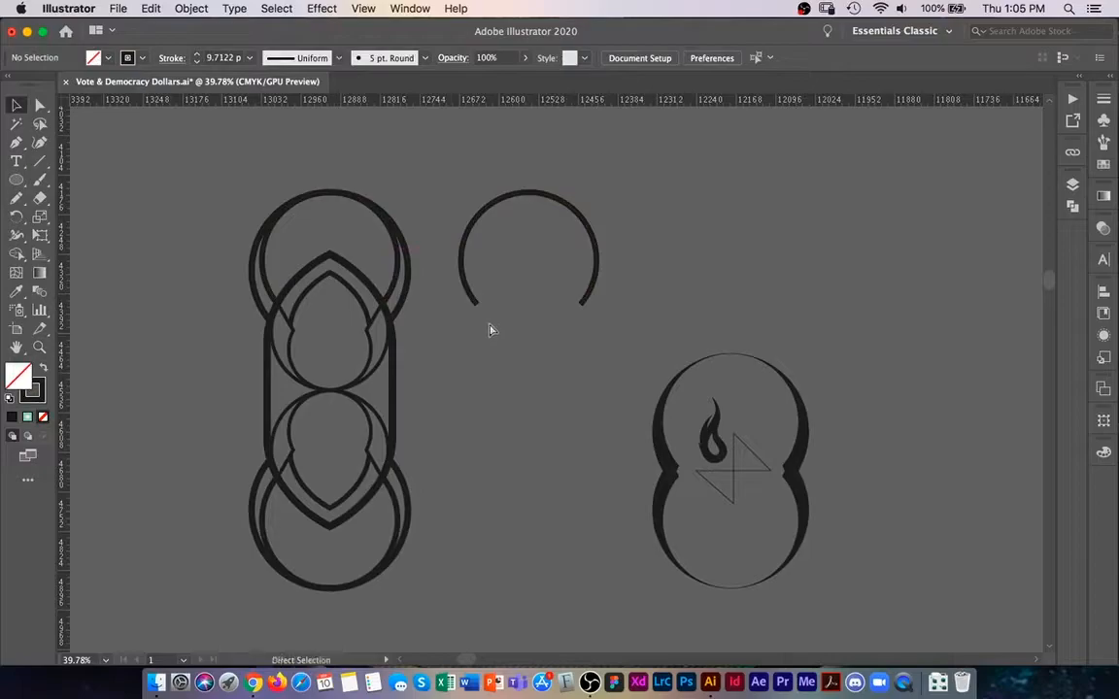
key("super+z")
Pull the outline figure's two upper arcs away, the outer one to its right and the inner one to its left
left_click_drag(490, 331, 540, 361)
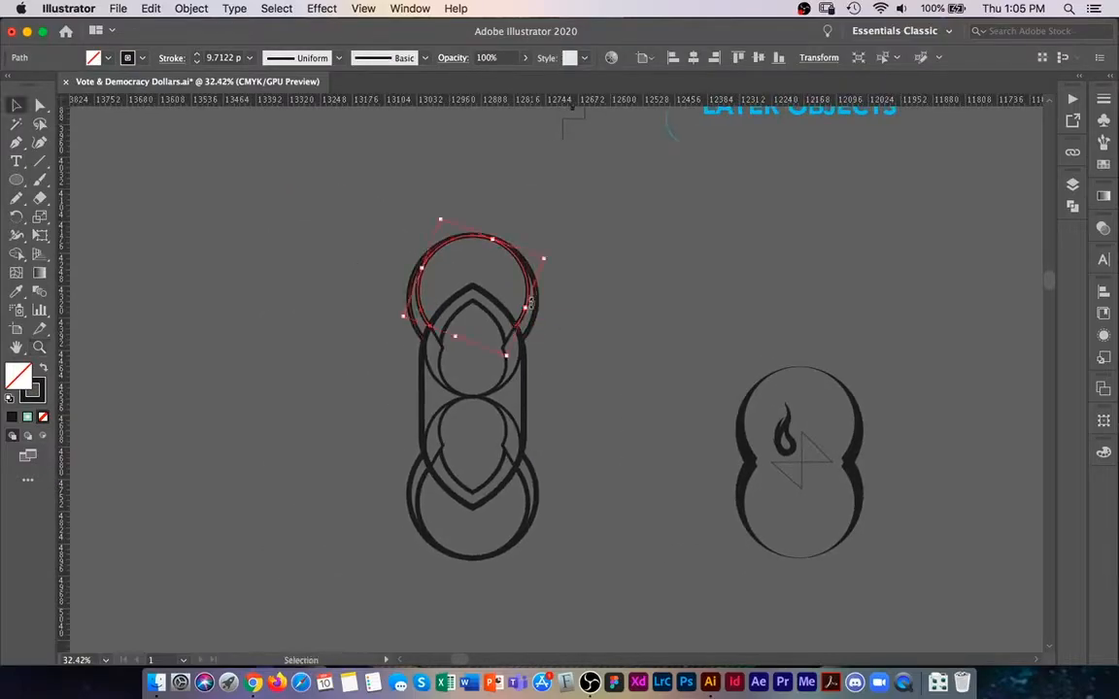
left_click_drag(530, 290, 671, 291)
left_click_drag(536, 309, 346, 307)
key("super+z")
key("super+z")
mouse_move(536, 304)
left_mouse_down()
mouse_move(545, 337)
mouse_move(619, 312)
mouse_move(701, 316)
mouse_move(289, 285)
left_mouse_up()
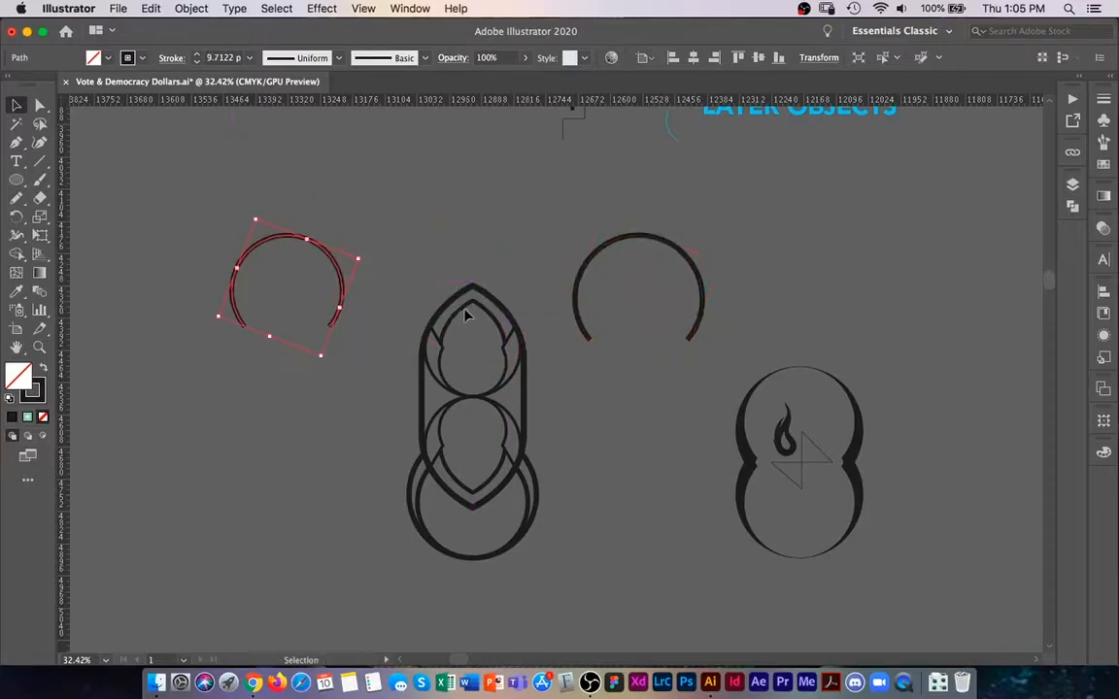
Take the rest of the outline figure apart, spreading its pointed capsule, horned crescents, pointed arcs and lower arcs over the empty area
left_click_drag(464, 313, 283, 333)
left_click_drag(461, 304, 214, 408)
left_click_drag(444, 372, 403, 289)
left_click_drag(437, 404, 353, 370)
left_click_drag(449, 474, 281, 553)
left_click_drag(419, 486, 468, 486)
left_click(528, 399)
left_click_drag(631, 379, 515, 456)
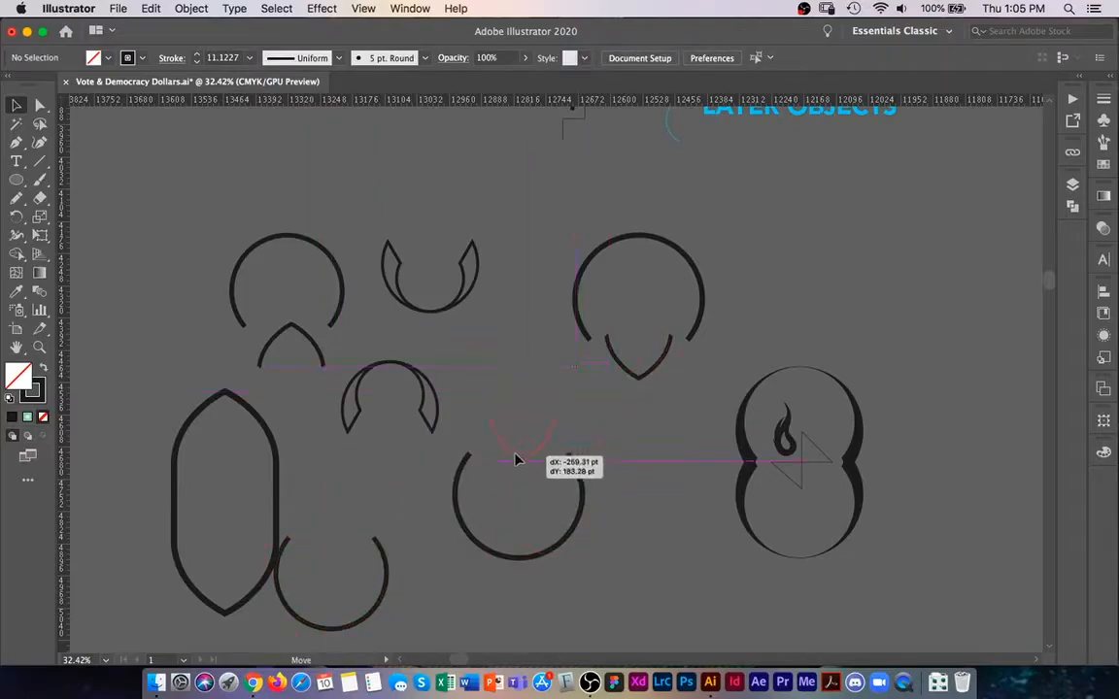
Draw an unfilled circle with the Ellipse tool, between the large open arc and the flame figure
left_click_drag(588, 406, 499, 464)
left_click(539, 400, "super")
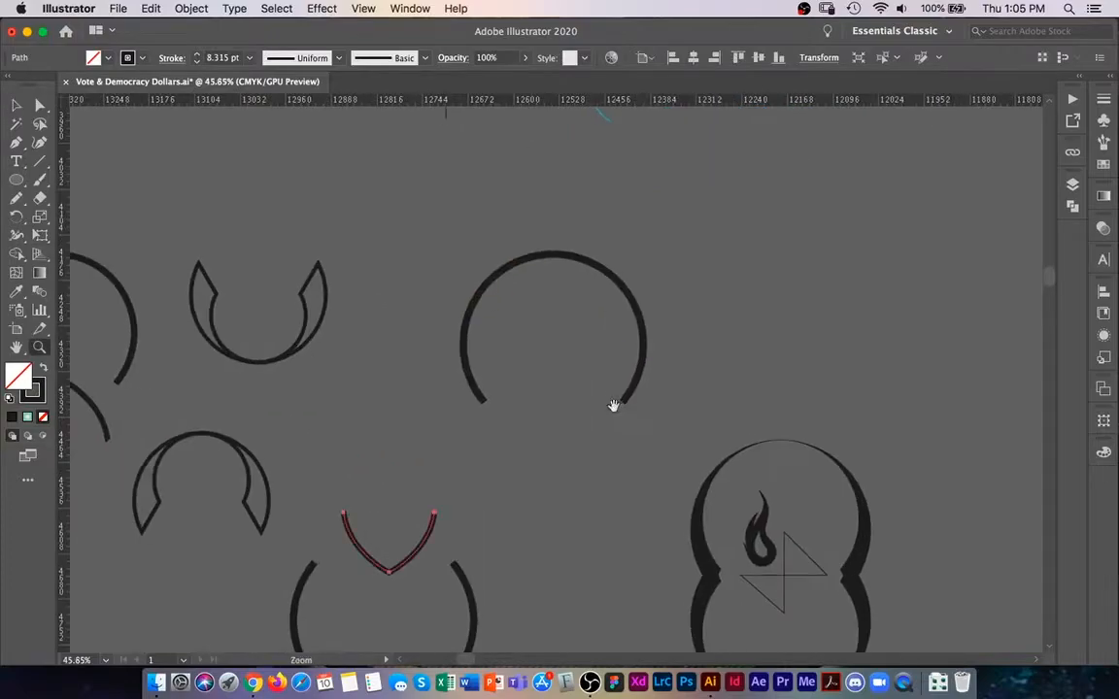
left_click_drag(614, 405, 542, 417)
left_click_drag(17, 179, 61, 222)
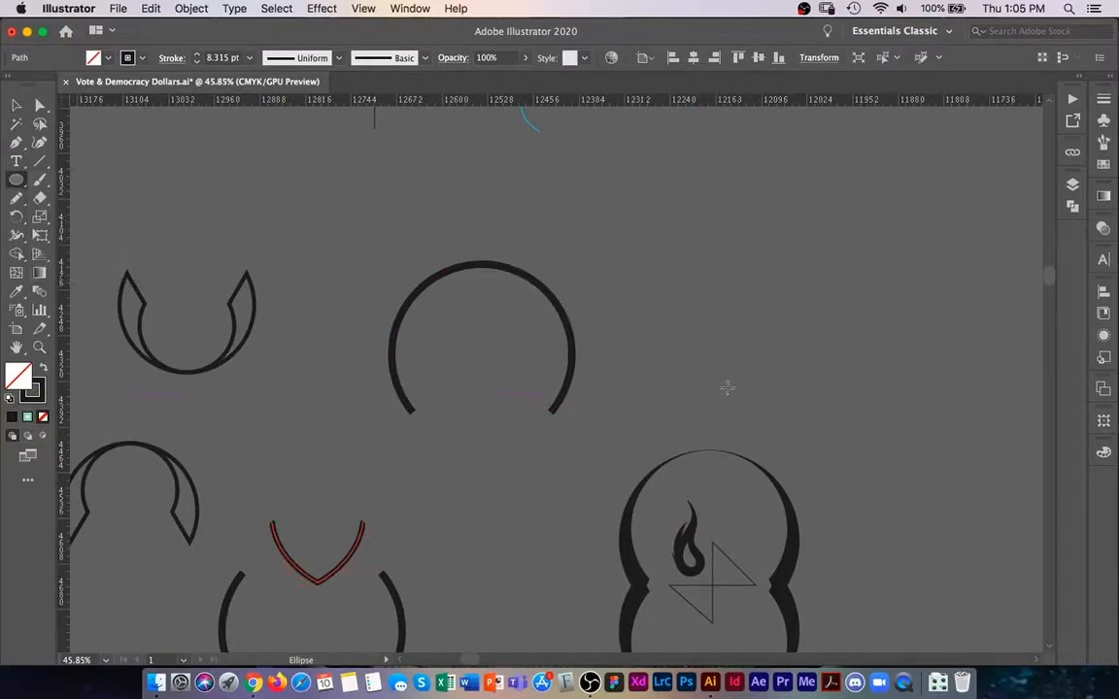
left_click_drag(691, 296, 749, 369)
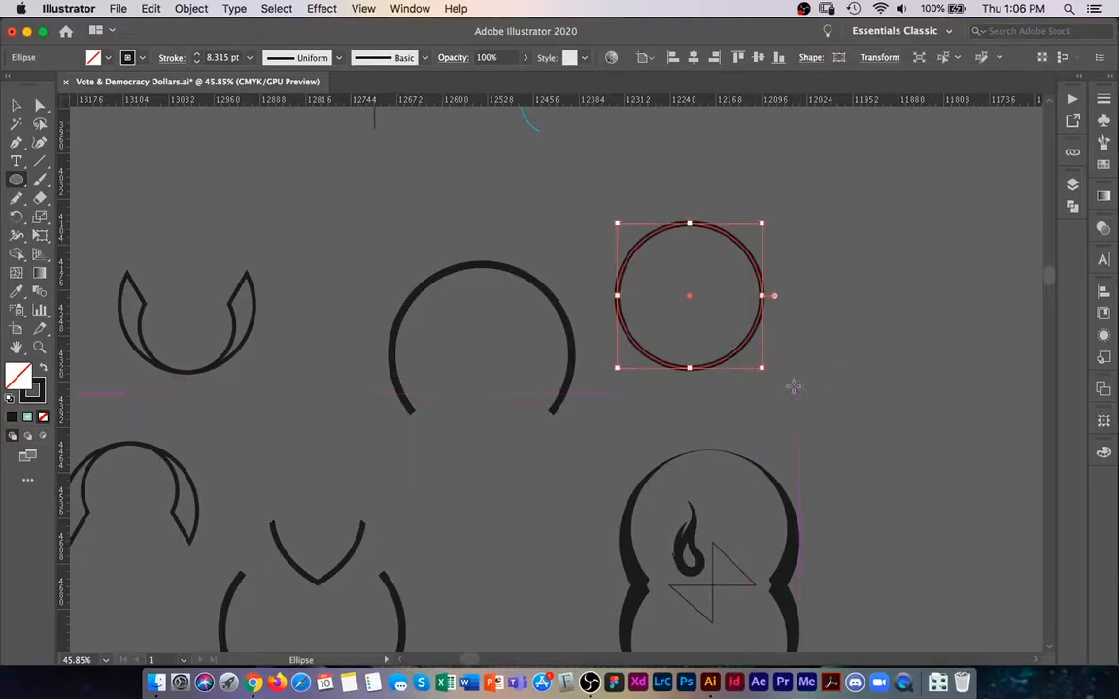
Add an anchor point on the new circle's path at each side of its lowest anchor
key("z")
left_click_drag(759, 345, 869, 342)
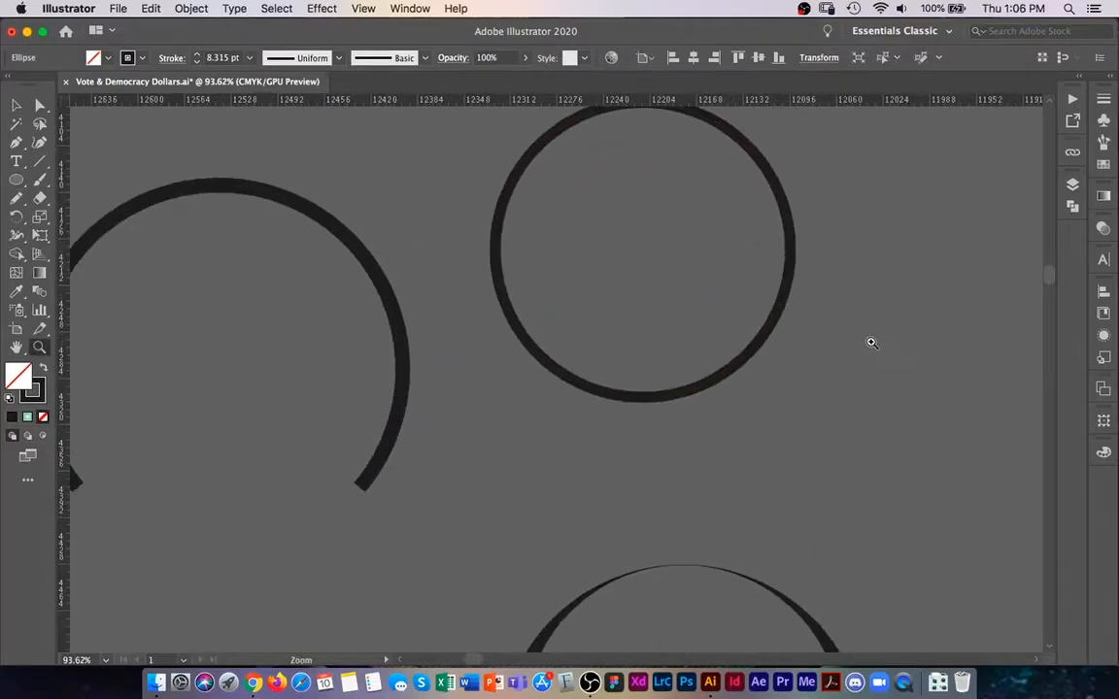
left_click_drag(808, 369, 773, 417)
key("a")
left_click(699, 447)
left_click(610, 447)
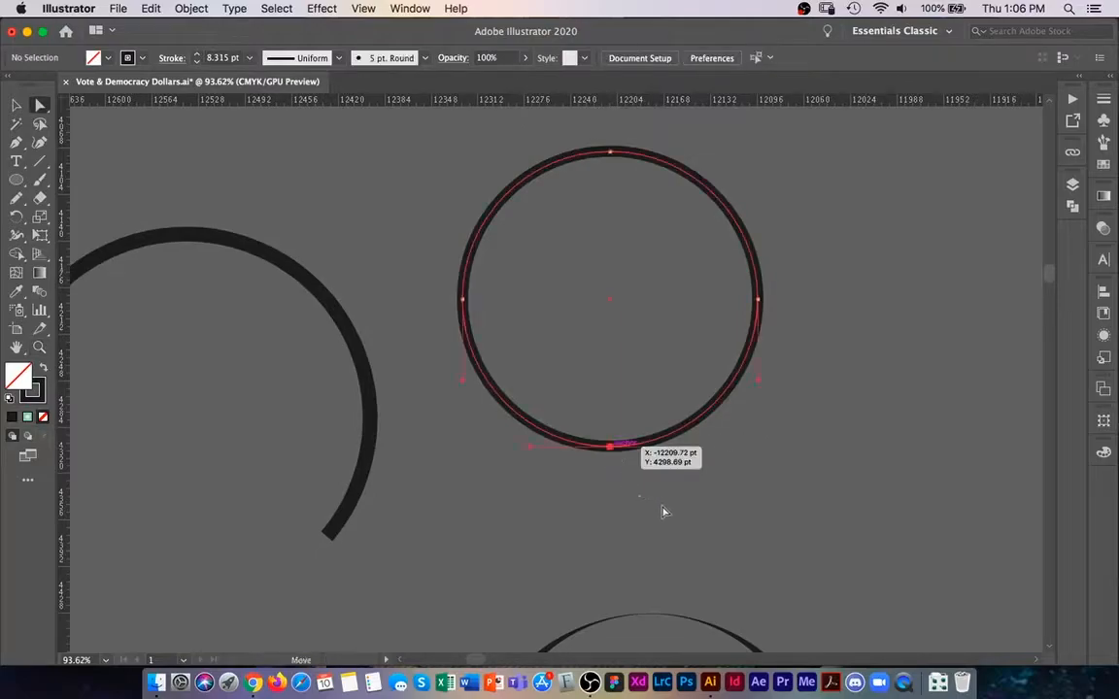
key("plus")
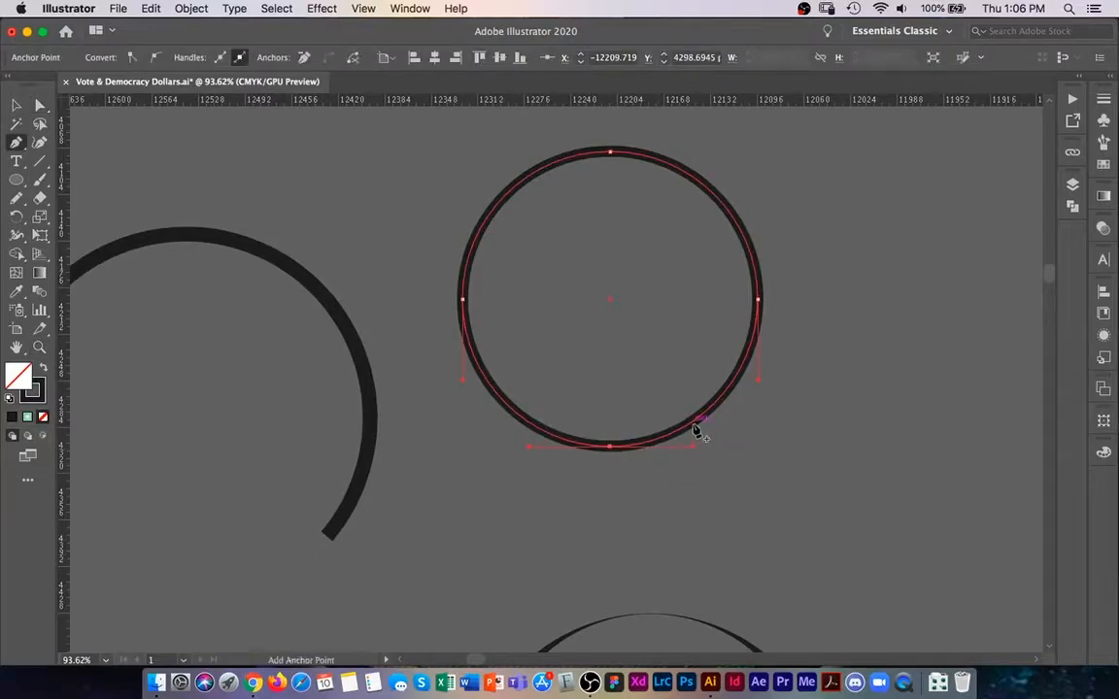
left_click(692, 423)
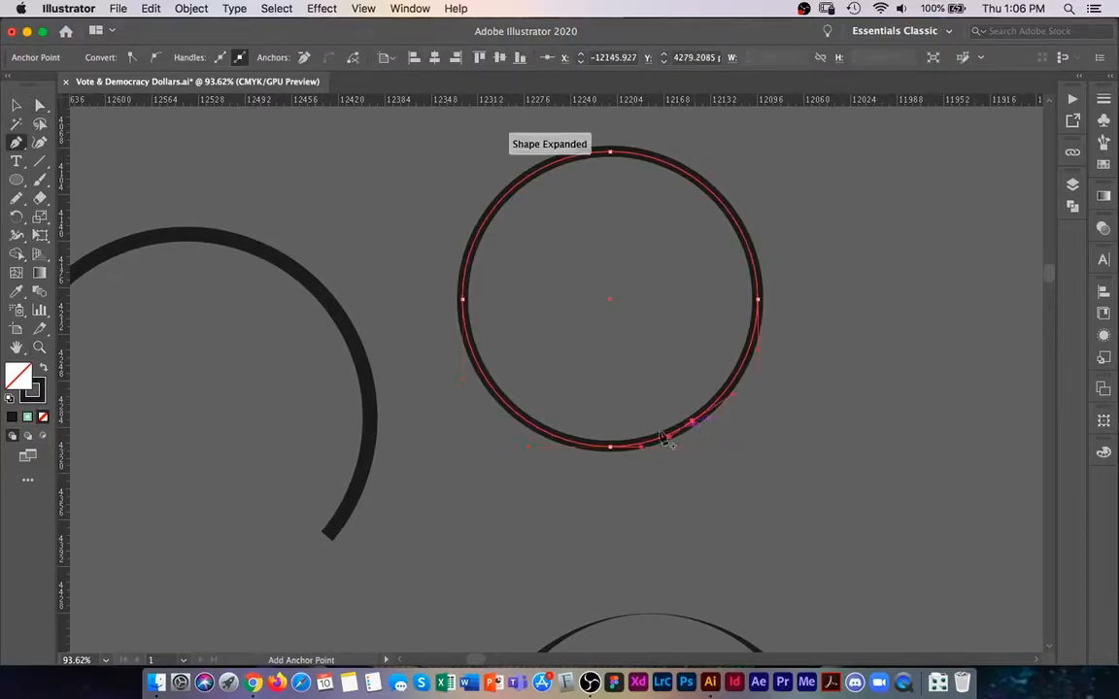
left_click(520, 419)
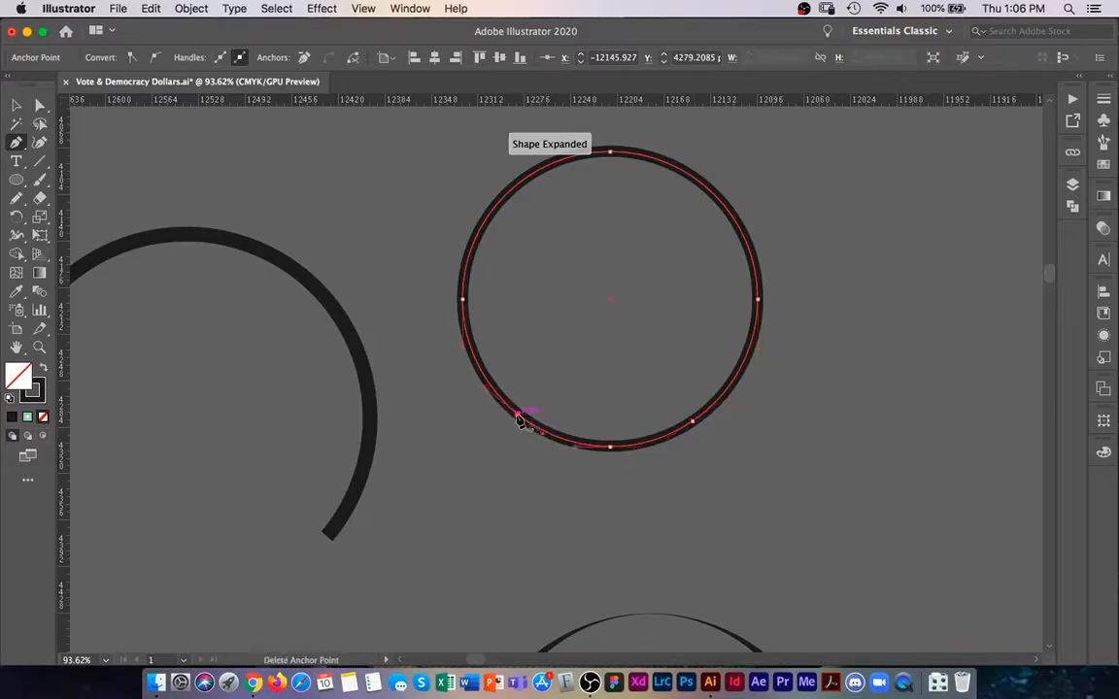
Delete the circle's lowest anchor point so the circle opens between the two added anchors
key("a")
left_click(603, 475)
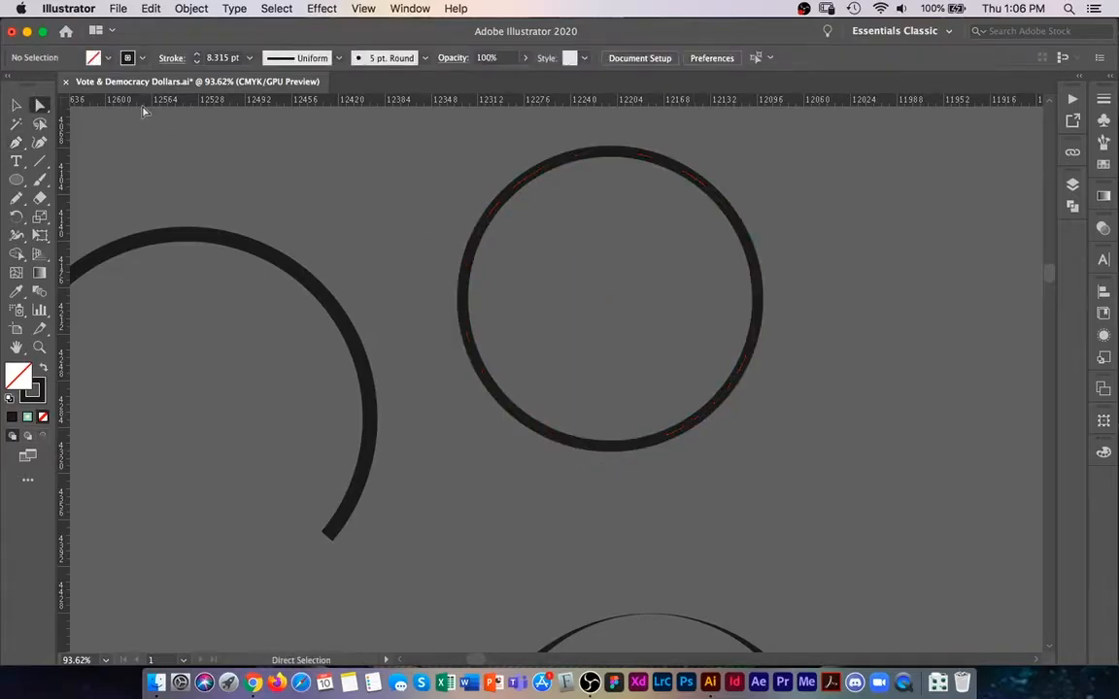
left_click(610, 447)
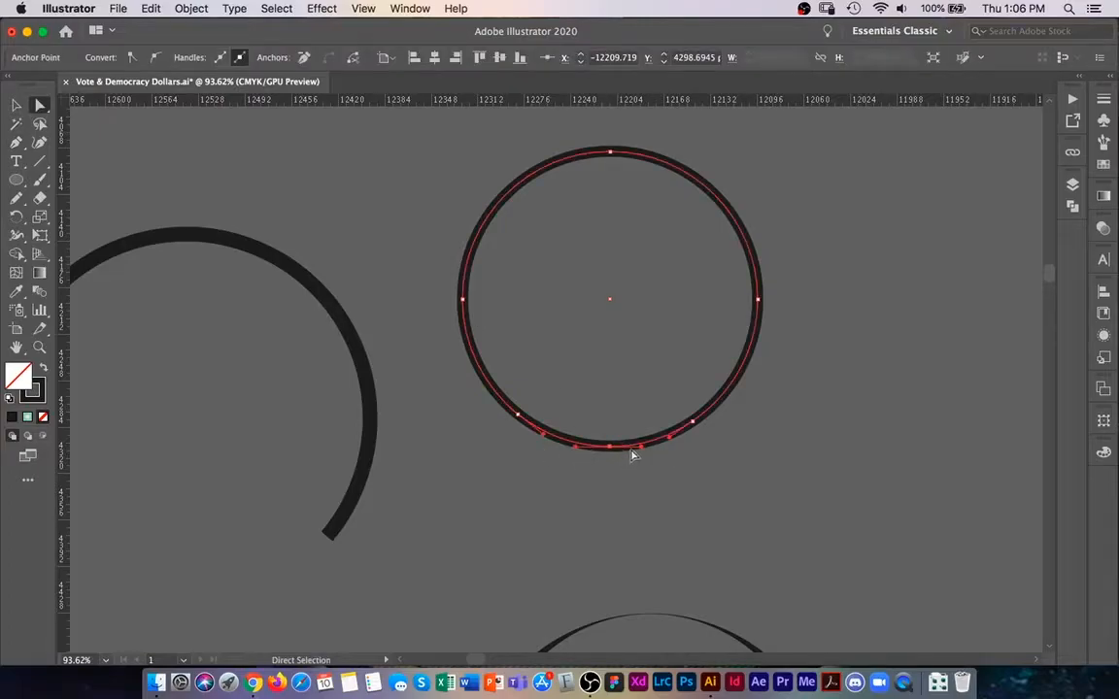
key("Delete")
left_click(607, 474)
Turn the opened circle upside down so its gap faces up, and move it above the horned crescent and large arc
key("z")
left_click_drag(651, 380, 589, 380)
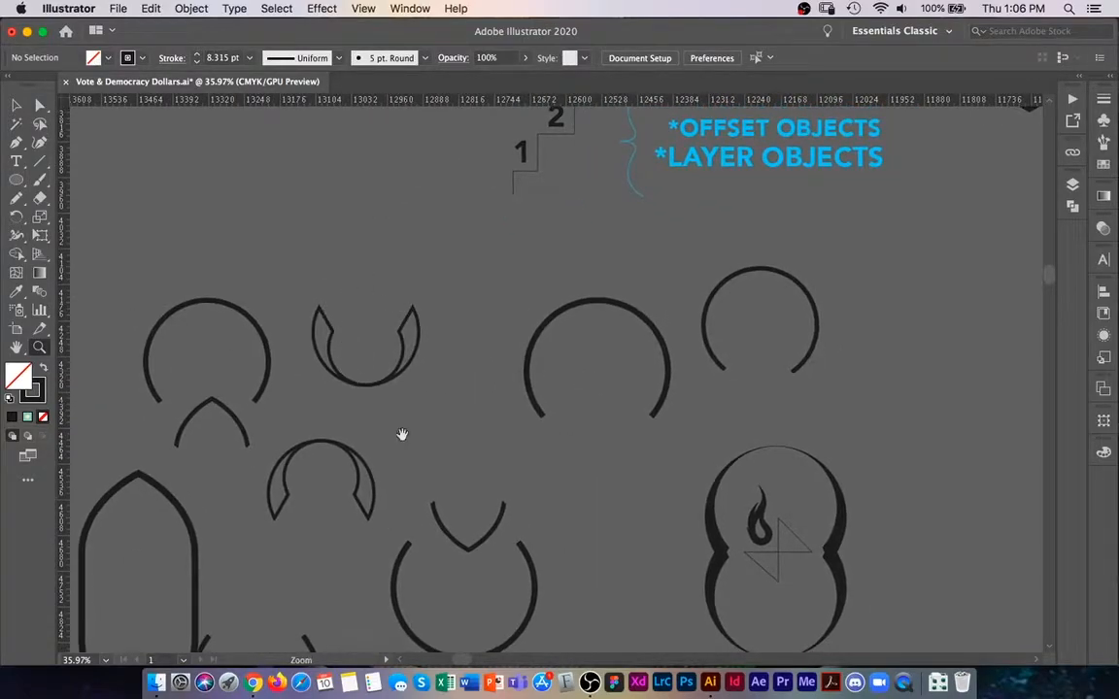
left_click_drag(402, 434, 392, 357)
left_click_drag(589, 293, 482, 357)
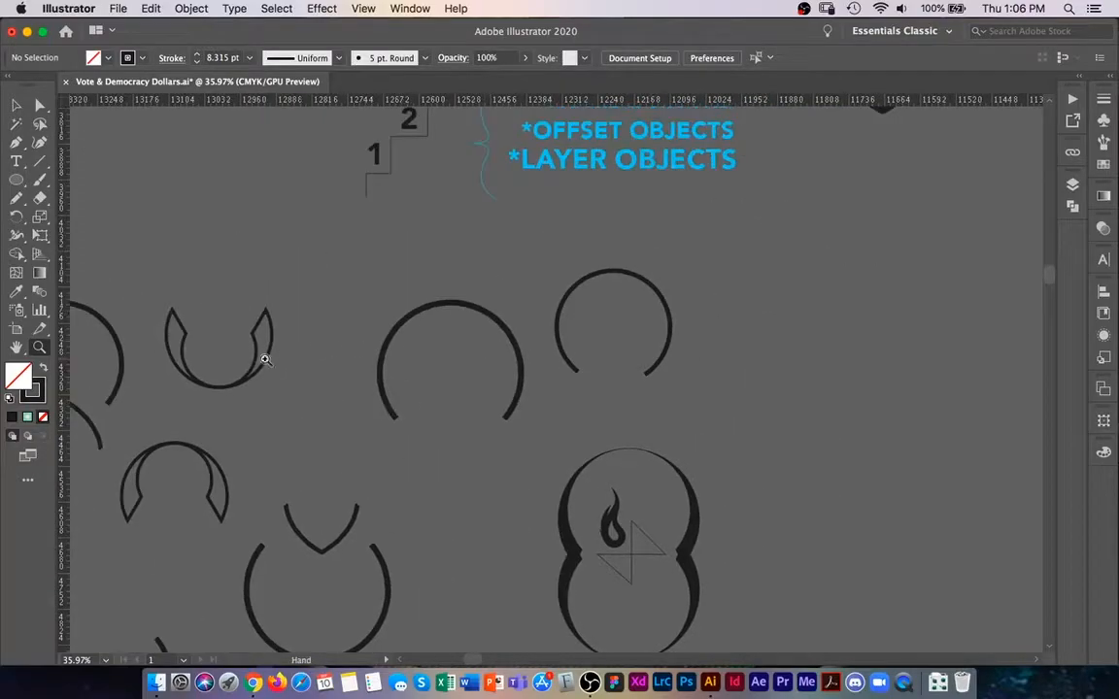
key("v")
left_click(565, 301)
left_click_drag(554, 262, 706, 424)
left_click_drag(572, 372, 319, 319)
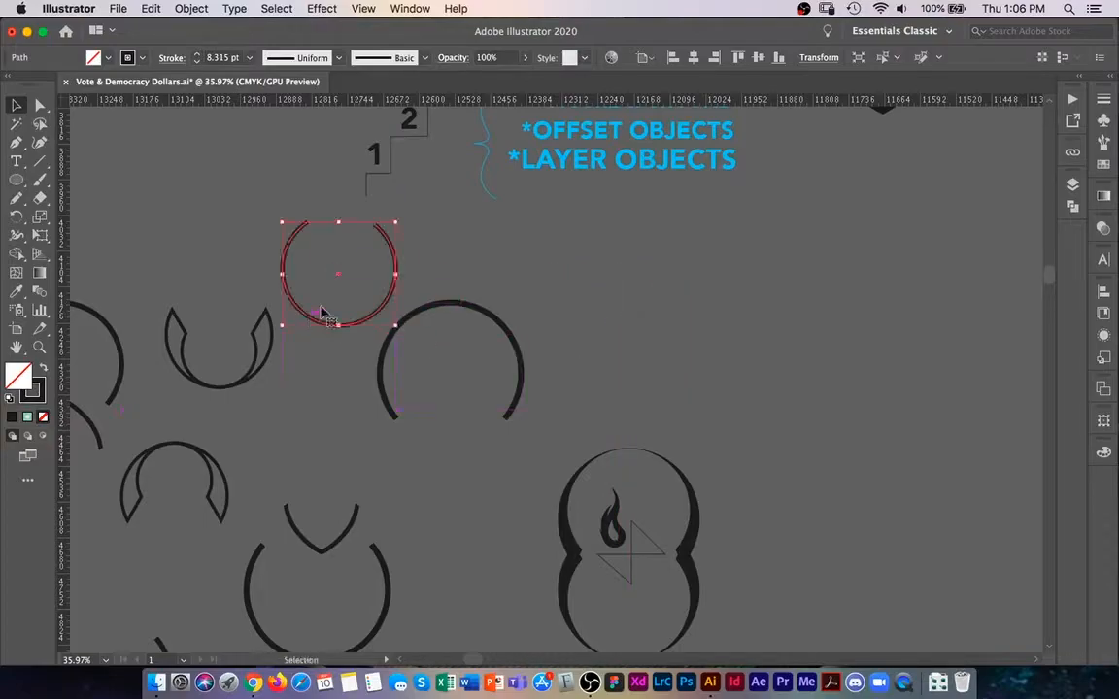
Place a slightly smaller copy of the opened circle inside the original, with their lowest points touching
key("super+equal")
left_click_drag(440, 284, 582, 354)
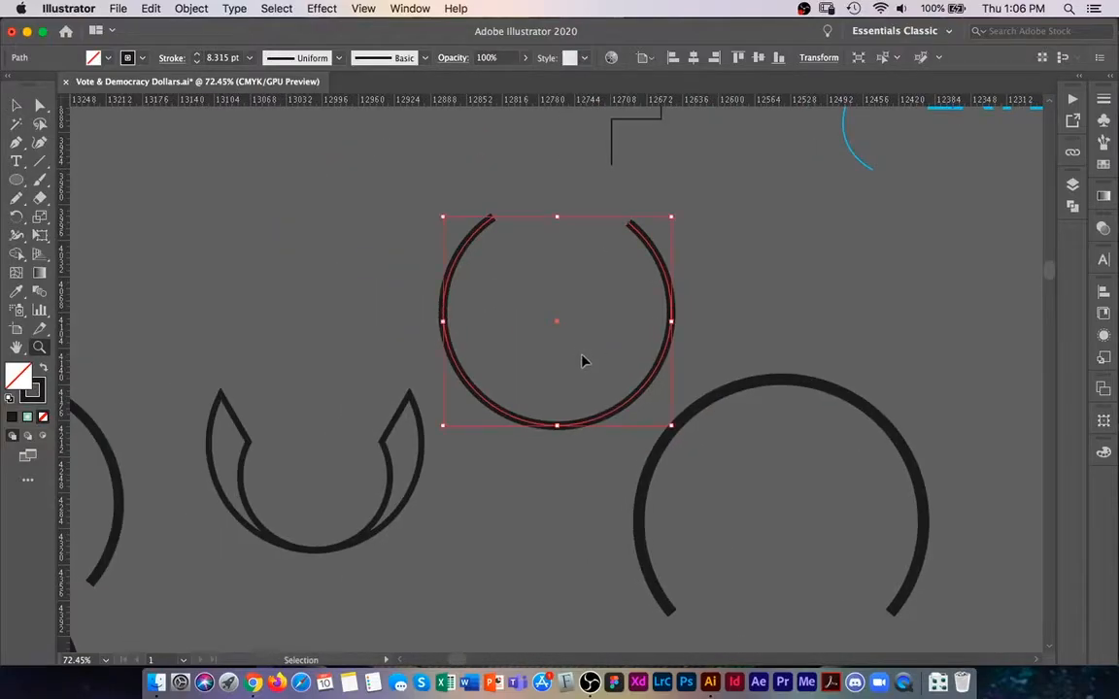
key("v")
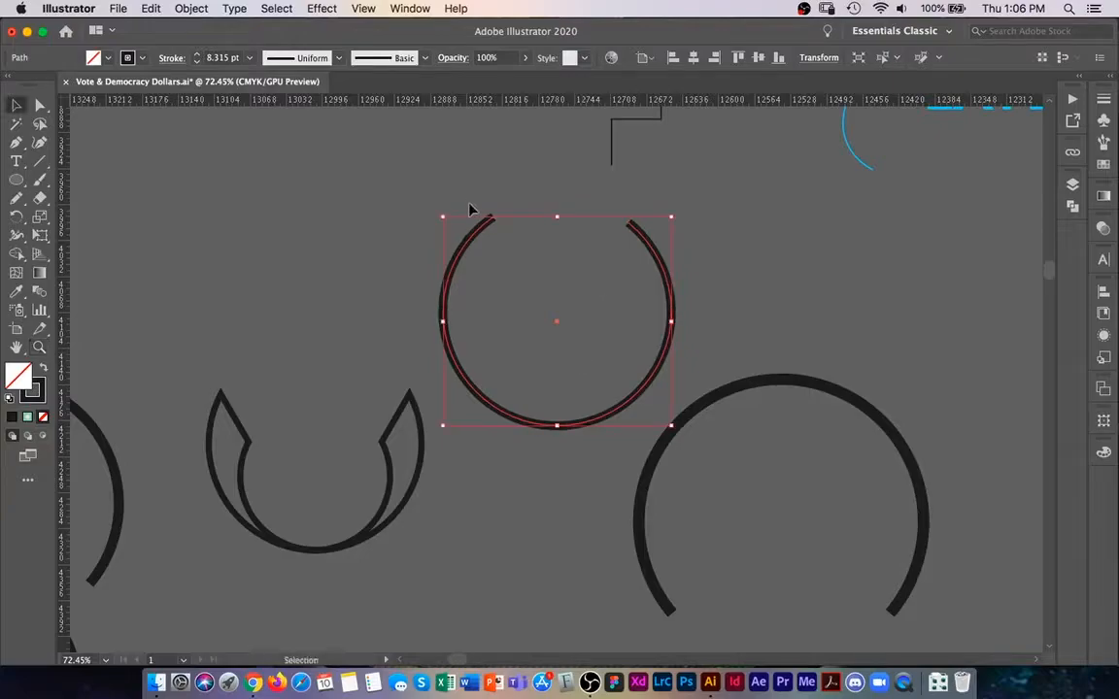
left_click_drag(442, 218, 477, 249)
left_click_drag(571, 398, 571, 429)
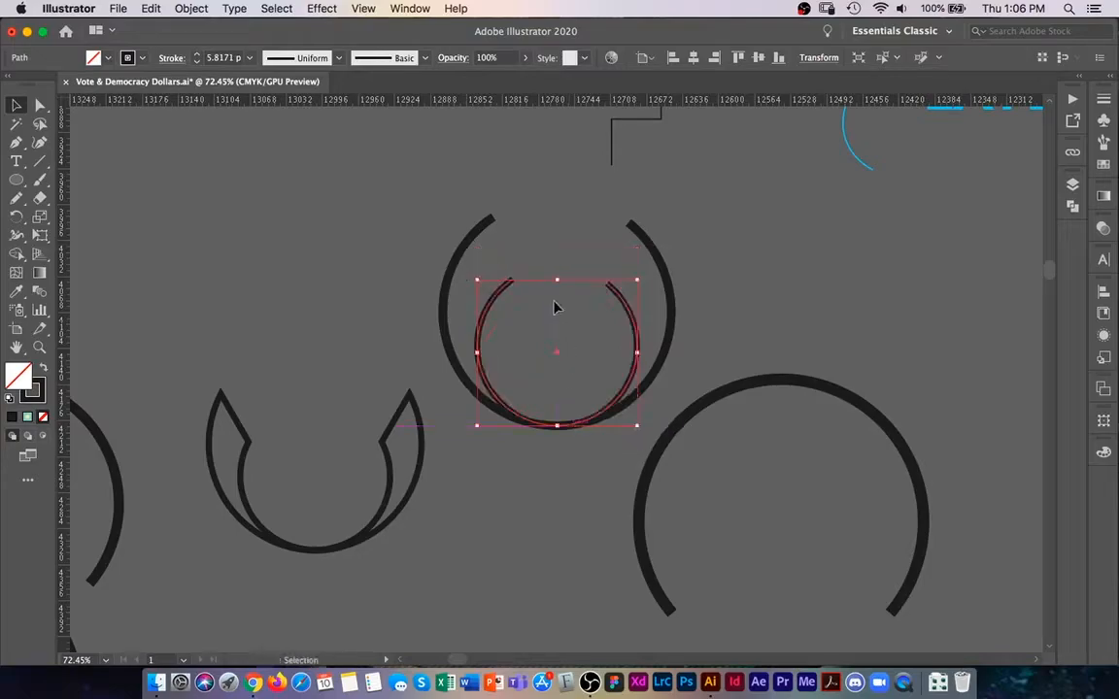
left_click_drag(552, 278, 559, 250)
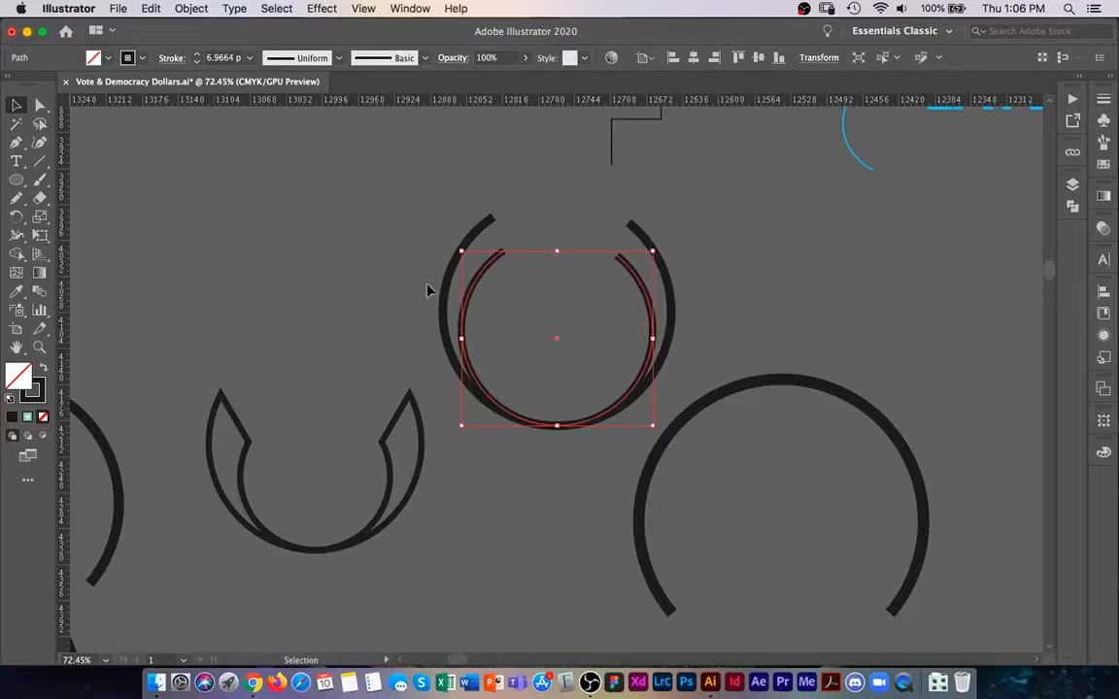
Join the inner and outer arcs' open ends on both sides with the Pen tool to form a closed crescent
key("p")
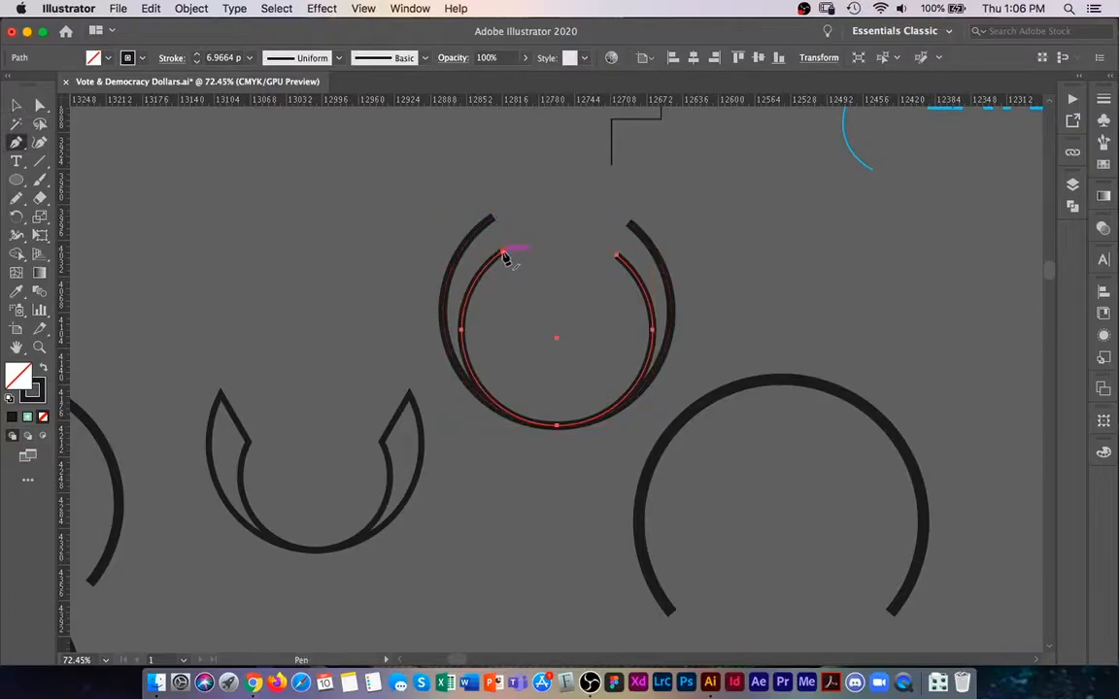
left_click(502, 255)
left_click(493, 219)
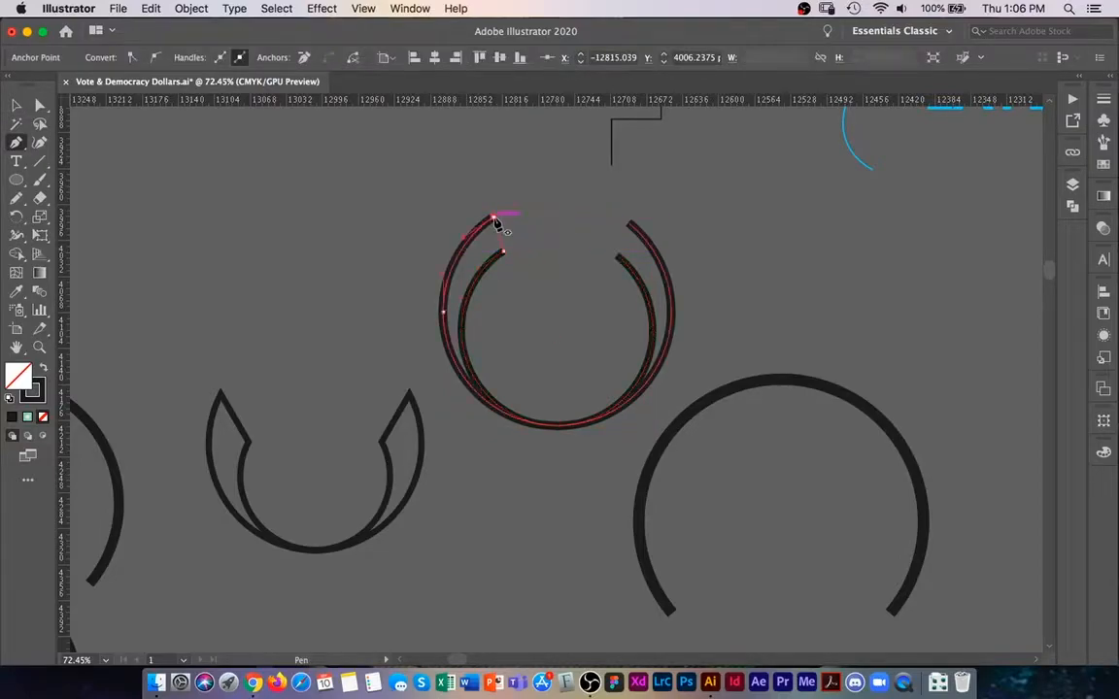
left_click(618, 257)
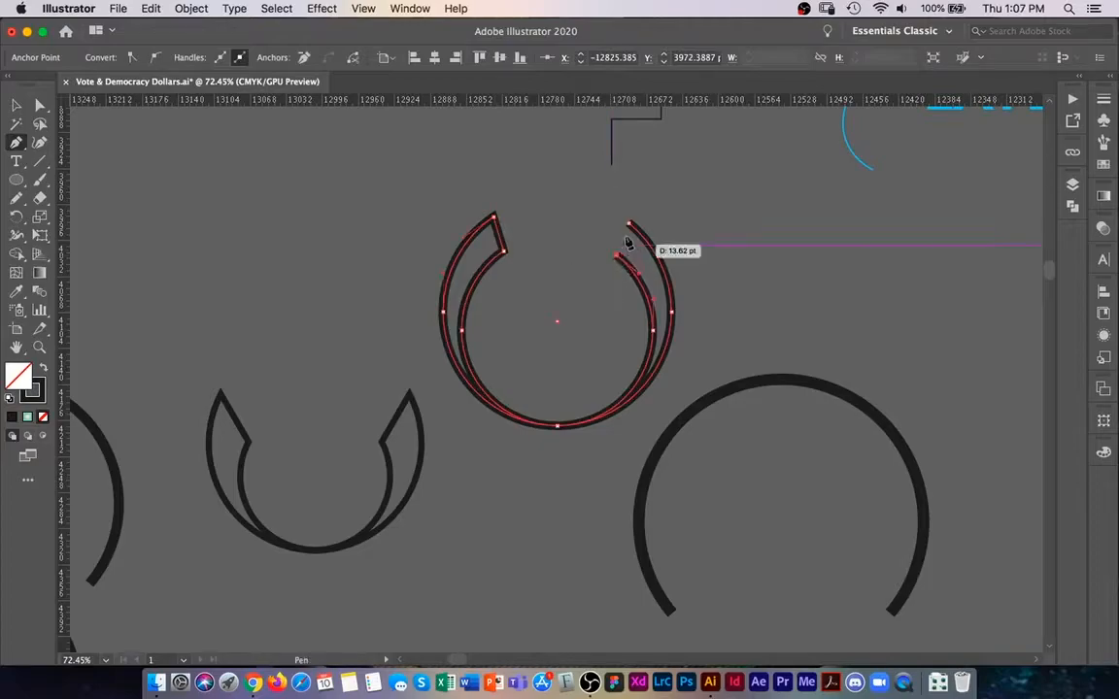
left_click(629, 225)
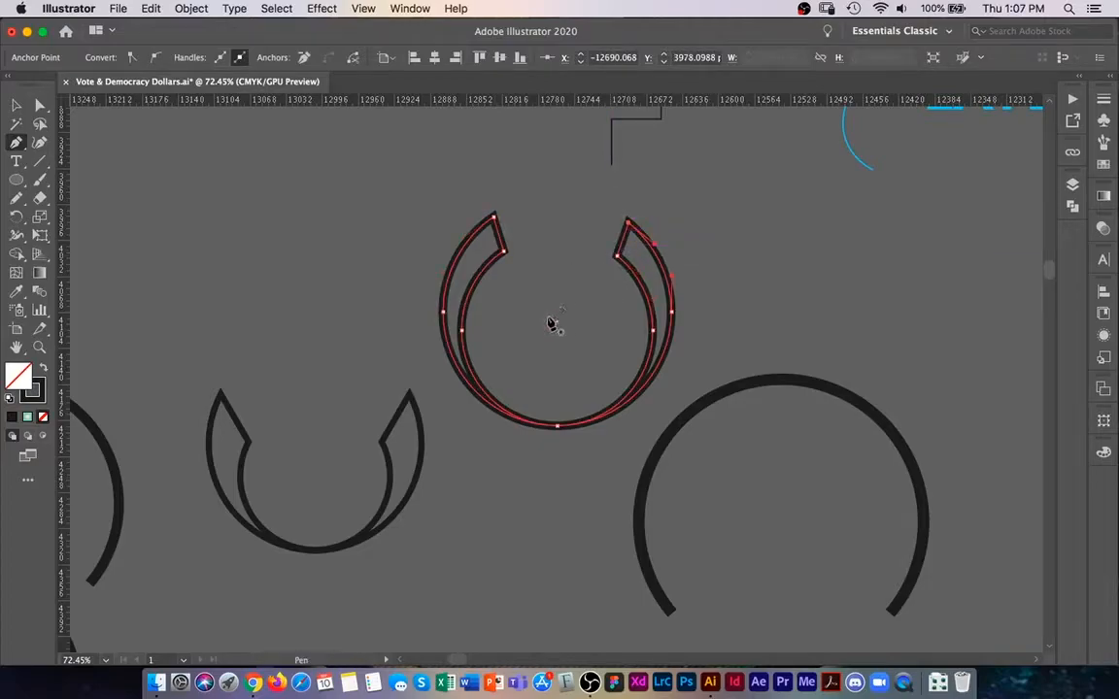
Swap the crescent's stroke and fill so it is solid black without an outline, and deselect it
key("v")
left_click(545, 352)
left_click(469, 314)
key("shift+x")
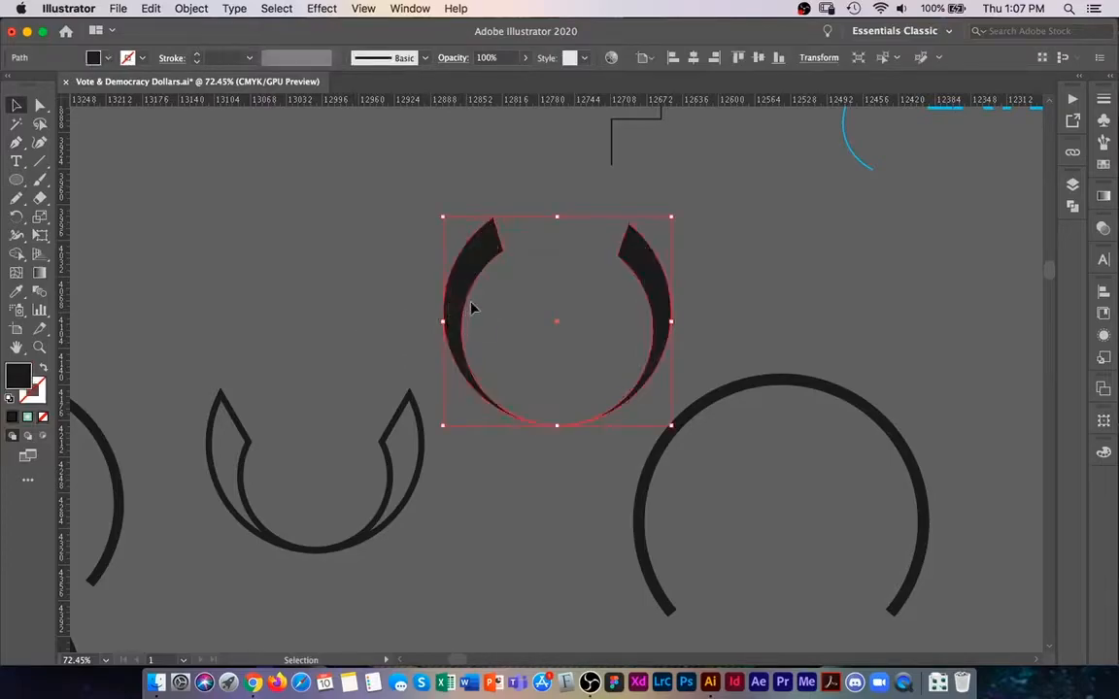
left_click(570, 346)
Compare the filled crescent with the separated outline parts, selecting the crescent and the pointed capsule outline
key("z")
left_click_drag(695, 347, 529, 327)
key("v")
left_click(510, 254)
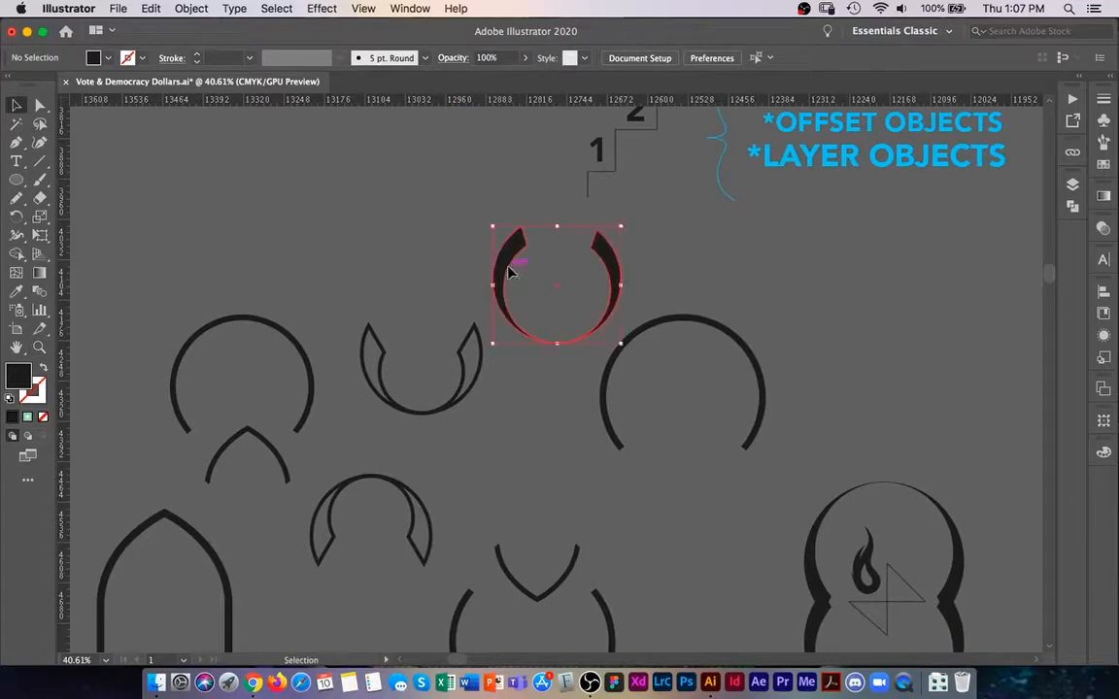
left_click(462, 467)
scroll(462, 467, "down", 5)
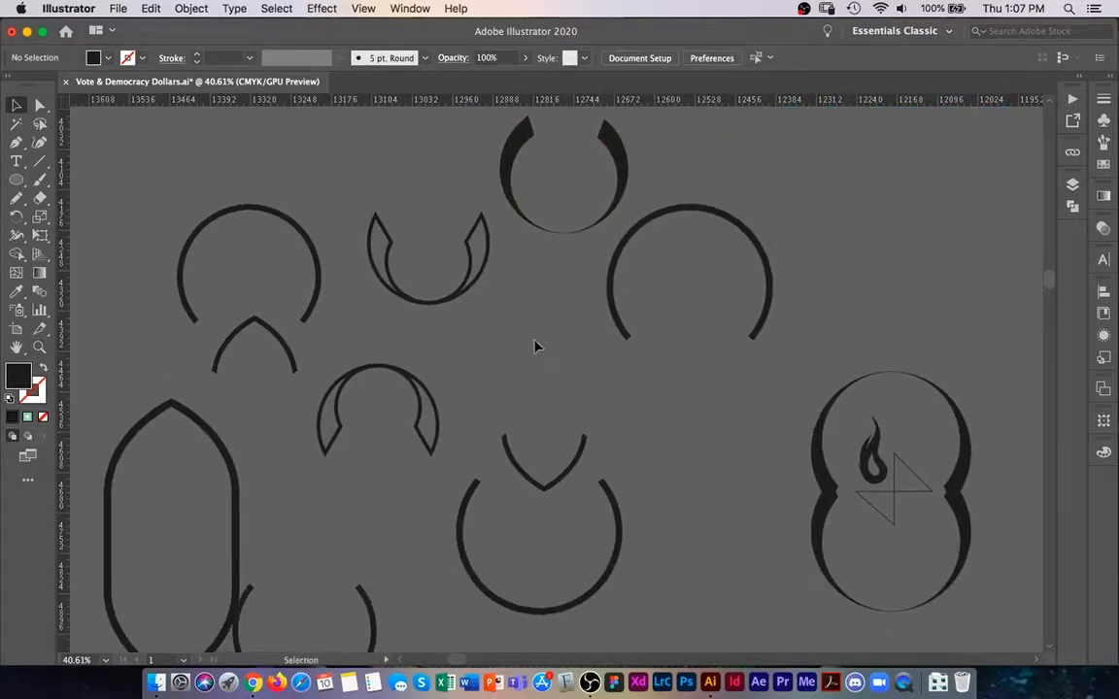
key("z")
left_click_drag(502, 351, 504, 389)
key("v")
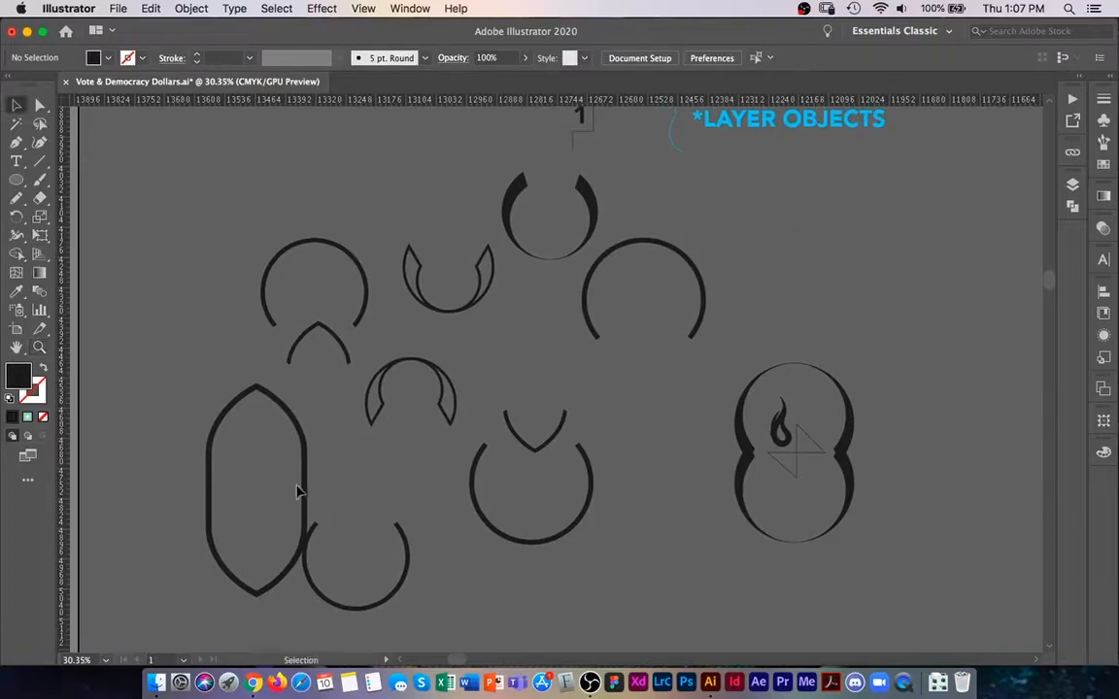
left_click(306, 491)
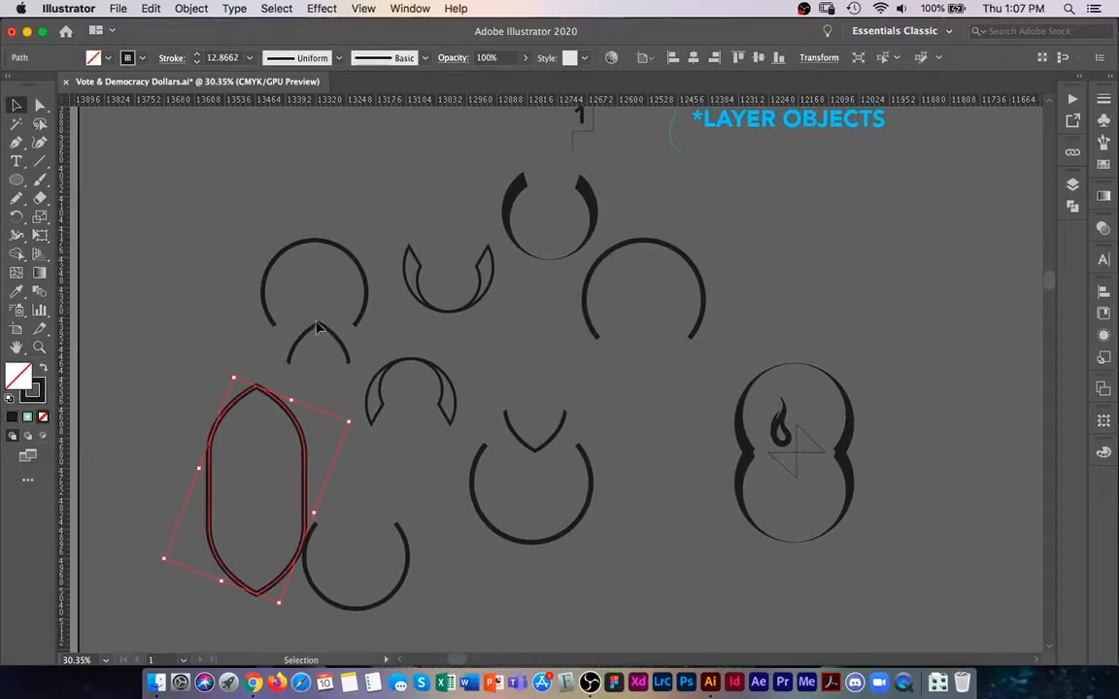
Select the topmost anchor of the arc above the small pointed arch to examine its path points beside the other parts
key("z")
left_click_drag(310, 281, 419, 287)
scroll(410, 306, "up", 3)
scroll(410, 306, "left", 3)
left_click_drag(383, 325, 412, 320)
scroll(412, 321, "up", 3)
key("a")
left_click(408, 324)
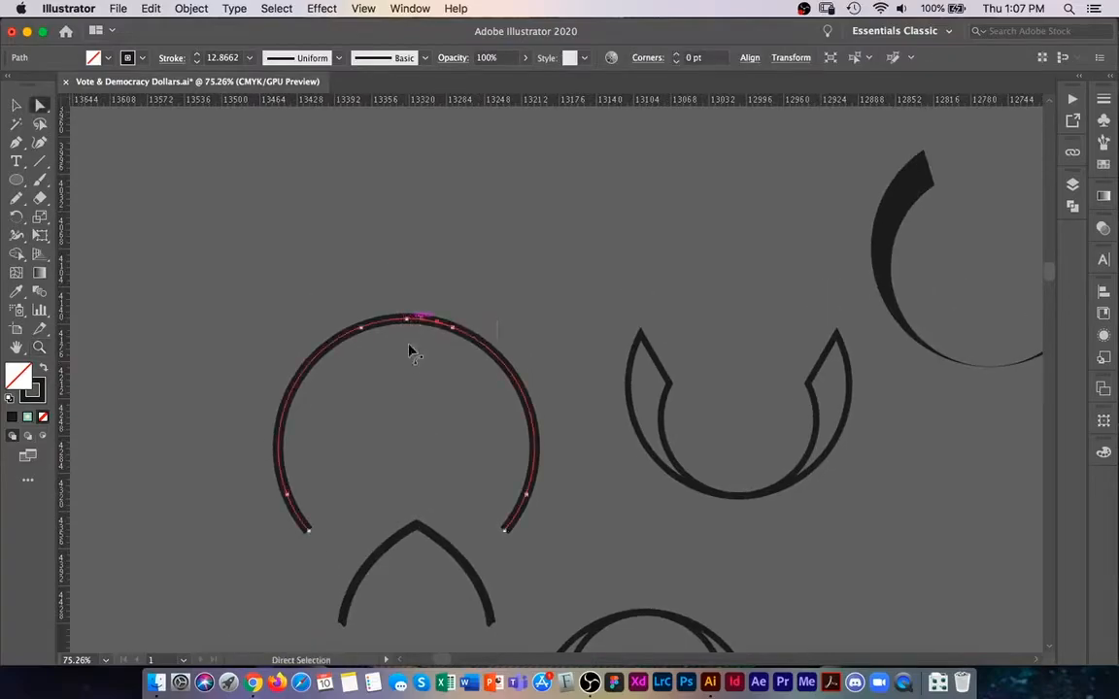
left_click(411, 319)
key("z")
left_click_drag(585, 420, 474, 421)
left_click_drag(601, 420, 358, 413)
left_click_drag(434, 421, 437, 348)
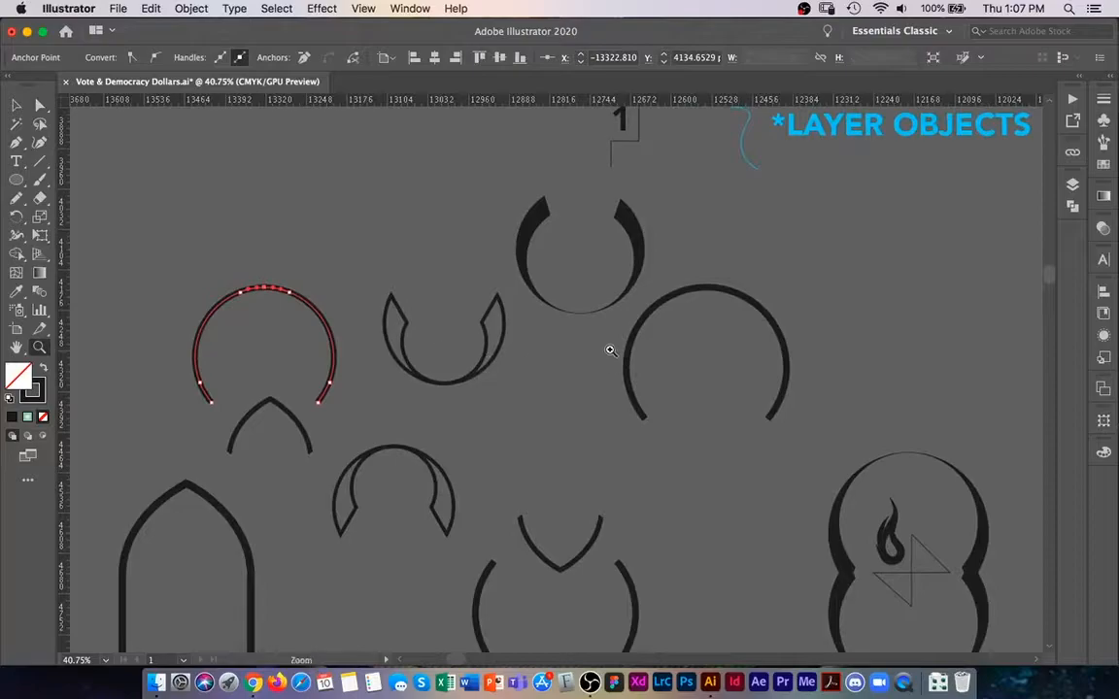
Draw an unfilled circle above the left arc, using the large arc's stroke
key("v")
left_click(629, 375)
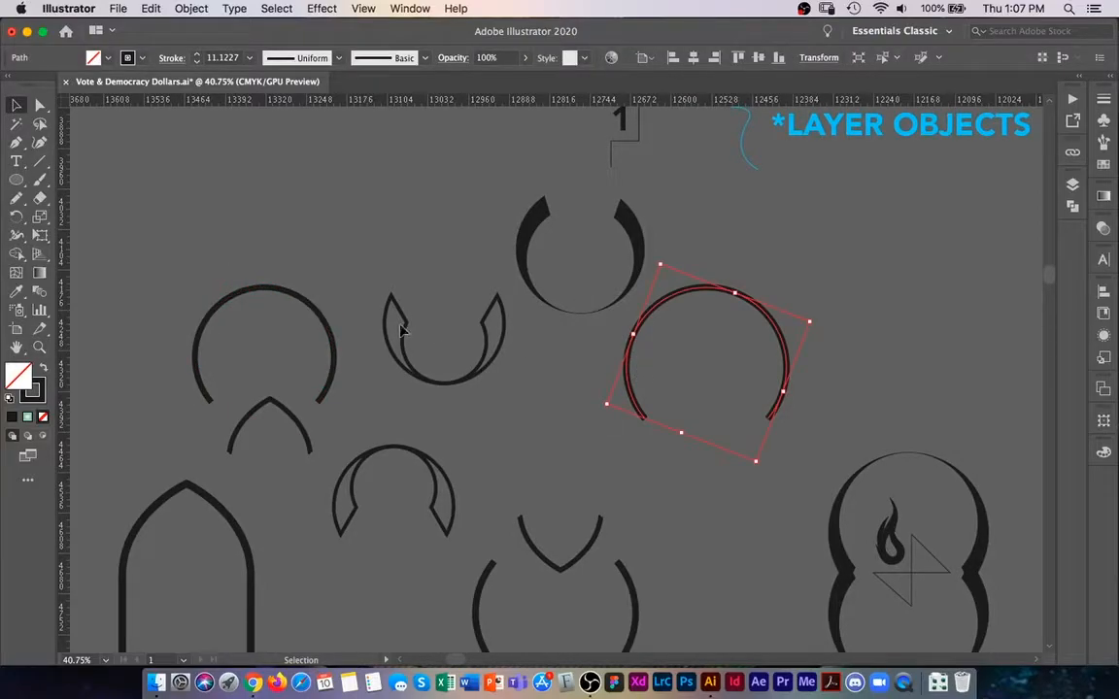
left_click(15, 181)
left_click_drag(321, 215, 390, 278)
key("z")
mouse_move(289, 281)
left_mouse_down()
mouse_move(370, 296)
mouse_move(437, 405)
left_mouse_up()
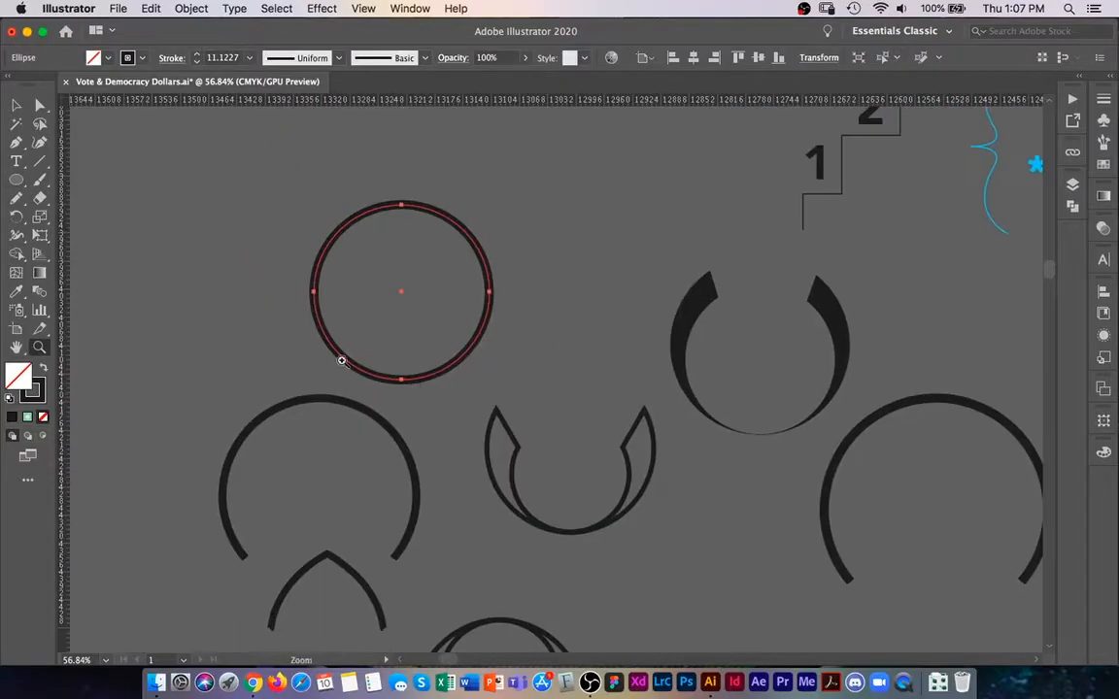
Delete the bottom anchor of the circle to leave an open half circle
key("a")
left_click(305, 380)
left_click(425, 380)
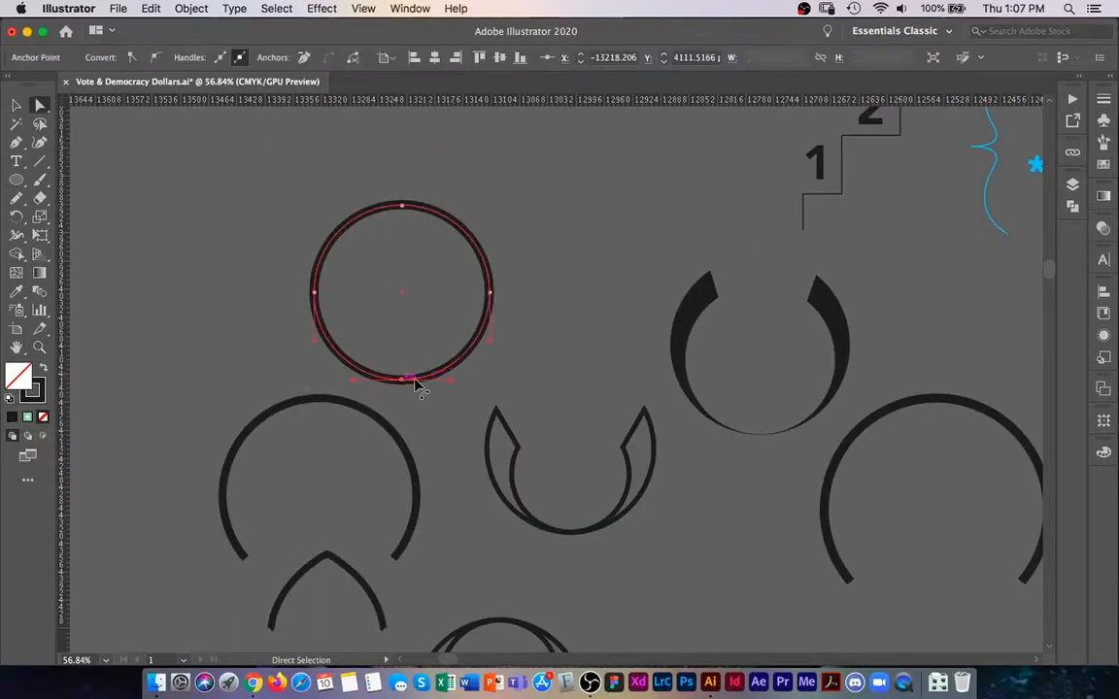
key("Delete")
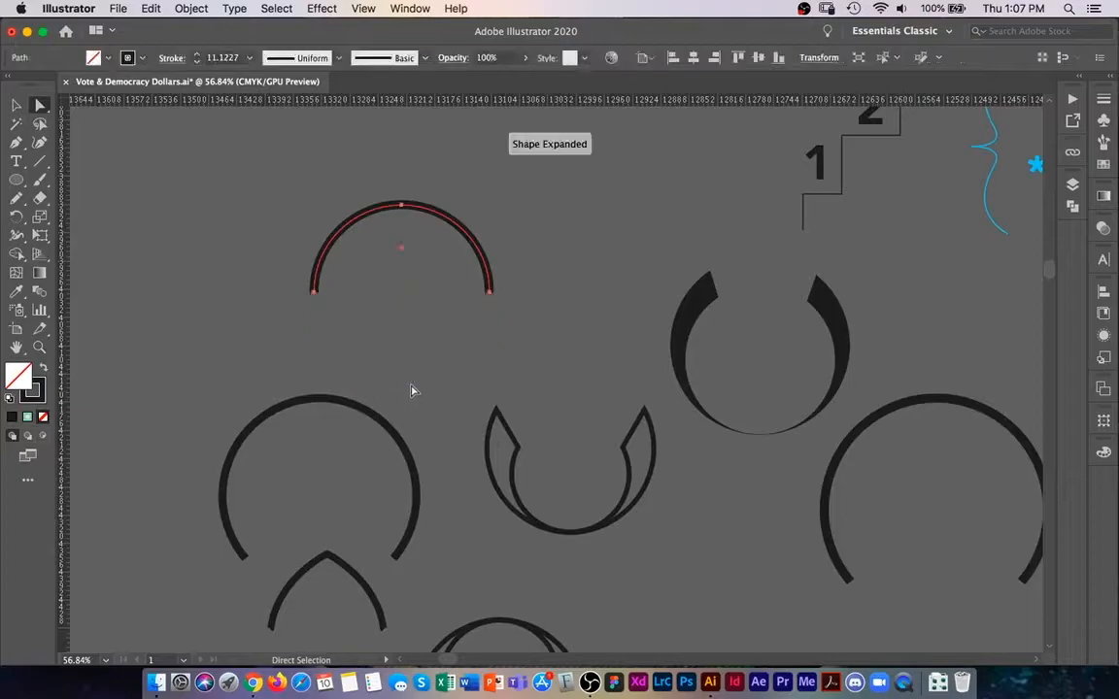
left_click(397, 248)
Shorten both direction handles of the half circle's top anchor to form a pointed arch, and deselect it
scroll(409, 294, "up", 5)
left_click_drag(410, 276, 391, 234)
left_click_drag(463, 234, 437, 239)
left_click(564, 298)
key("z")
left_click_drag(541, 322, 461, 356)
key("space")
left_click_drag(463, 357, 467, 320)
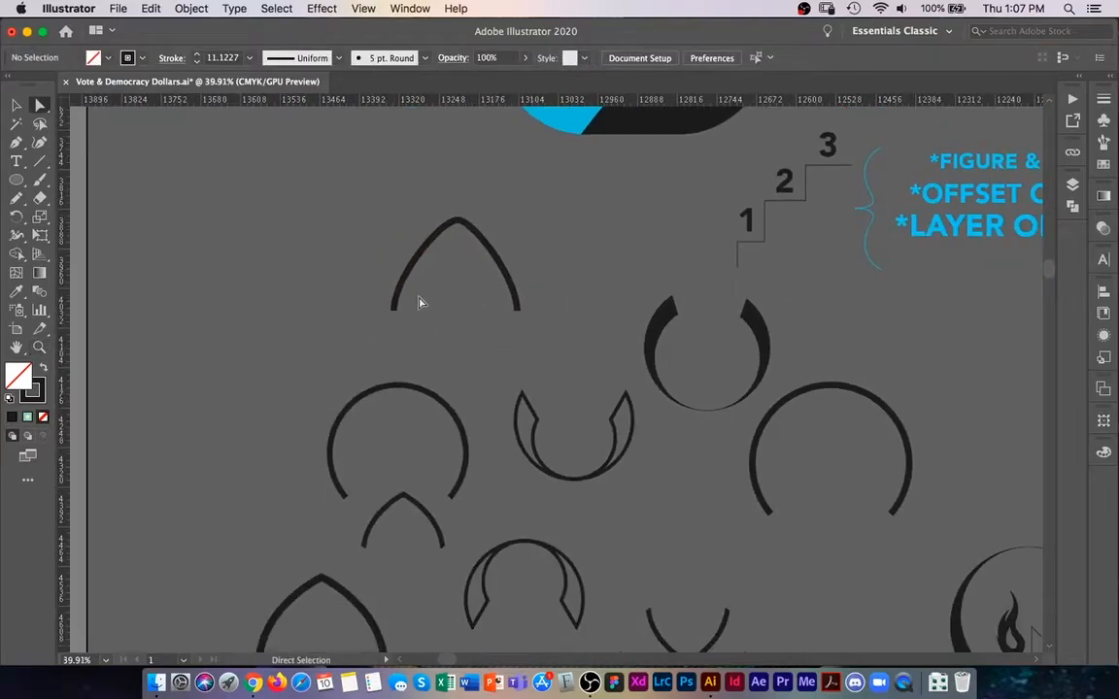
Move the pointed arch straight down by about 105 pt and deselect it
left_click(393, 310)
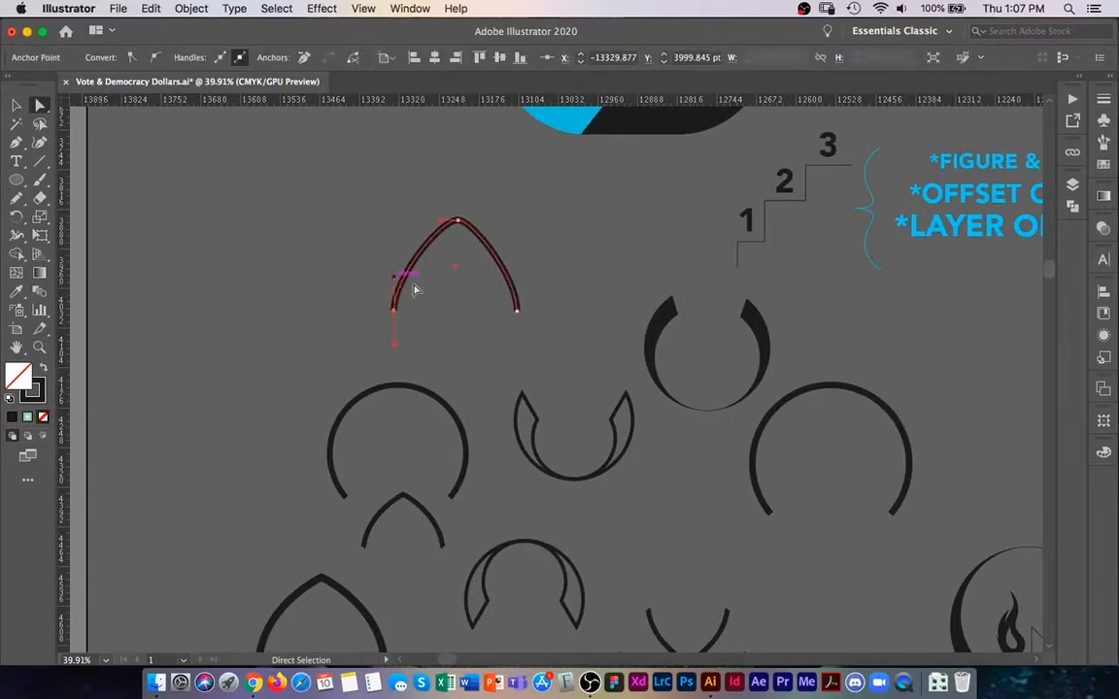
key("v")
left_click(452, 277)
left_click_drag(431, 246, 437, 308)
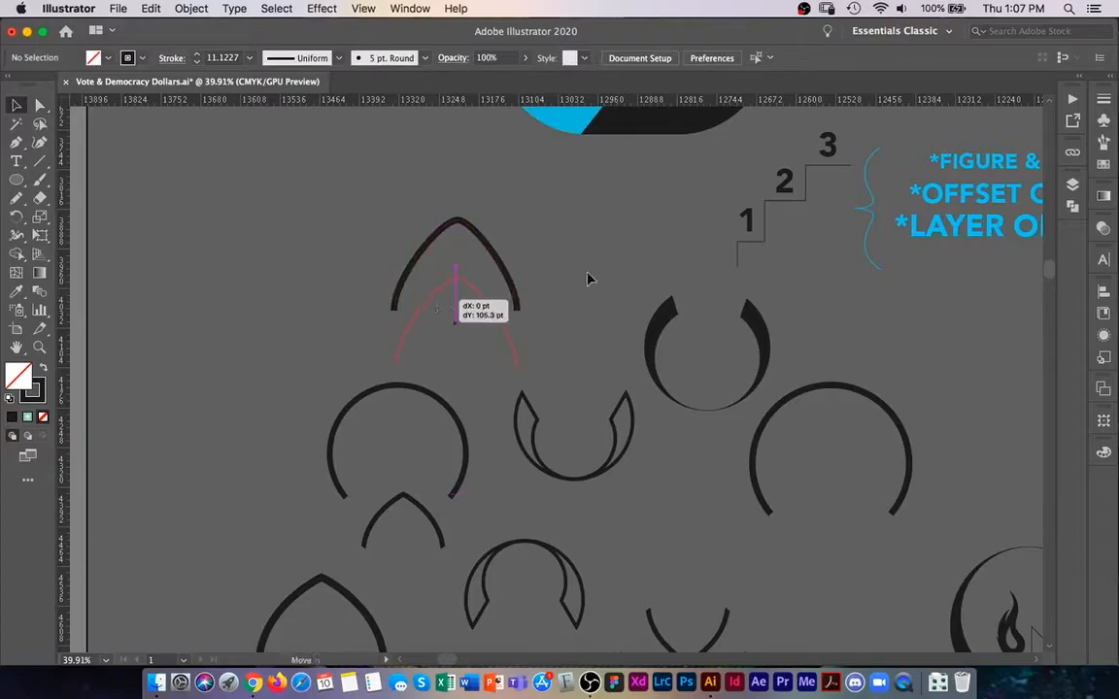
left_click(612, 332)
Place a duplicate of the pointed arch to its left, slightly higher up
key("z")
left_click(586, 337)
left_click_drag(493, 404, 522, 285)
left_click_drag(548, 323, 470, 265)
key("v")
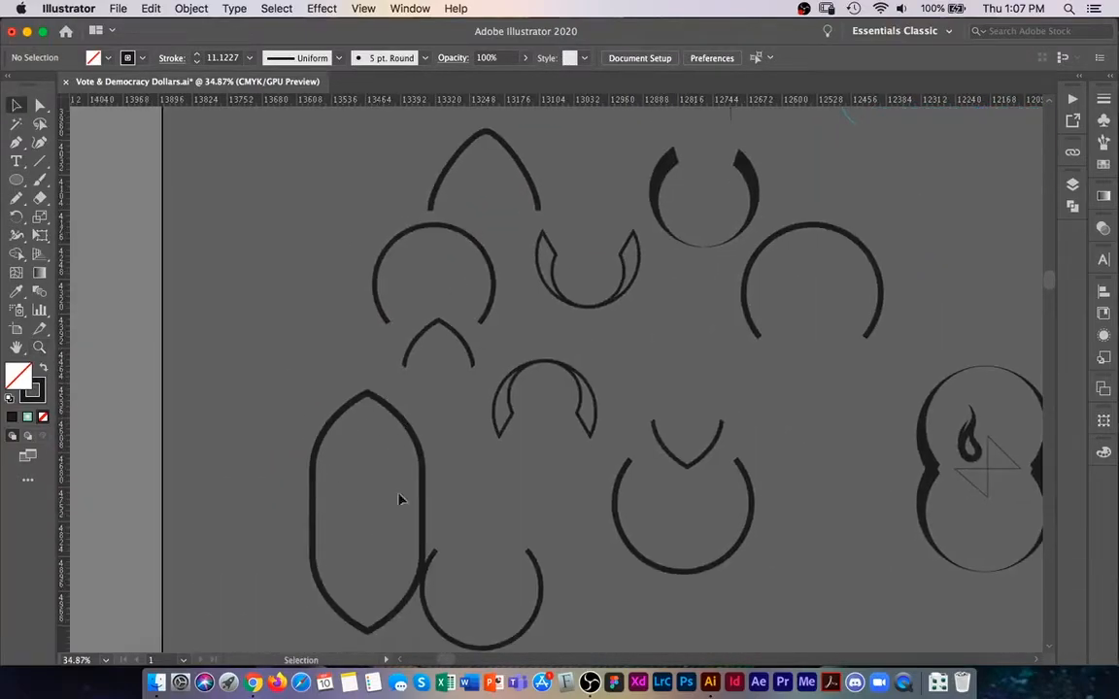
scroll(398, 499, "up", 5)
left_click_drag(456, 376, 294, 351)
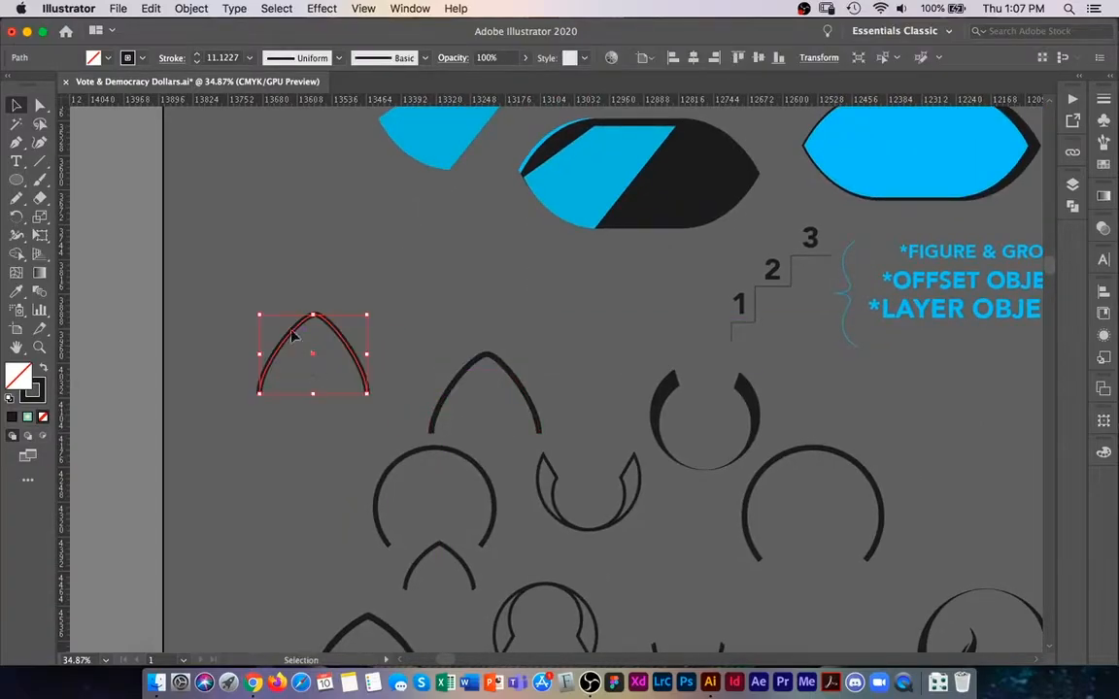
Duplicate the left pointed arch straight down so the two copies are stacked with a gap between them
left_click_drag(250, 305, 225, 420)
key("super+z")
left_click_drag(290, 338, 370, 569)
key("super+z")
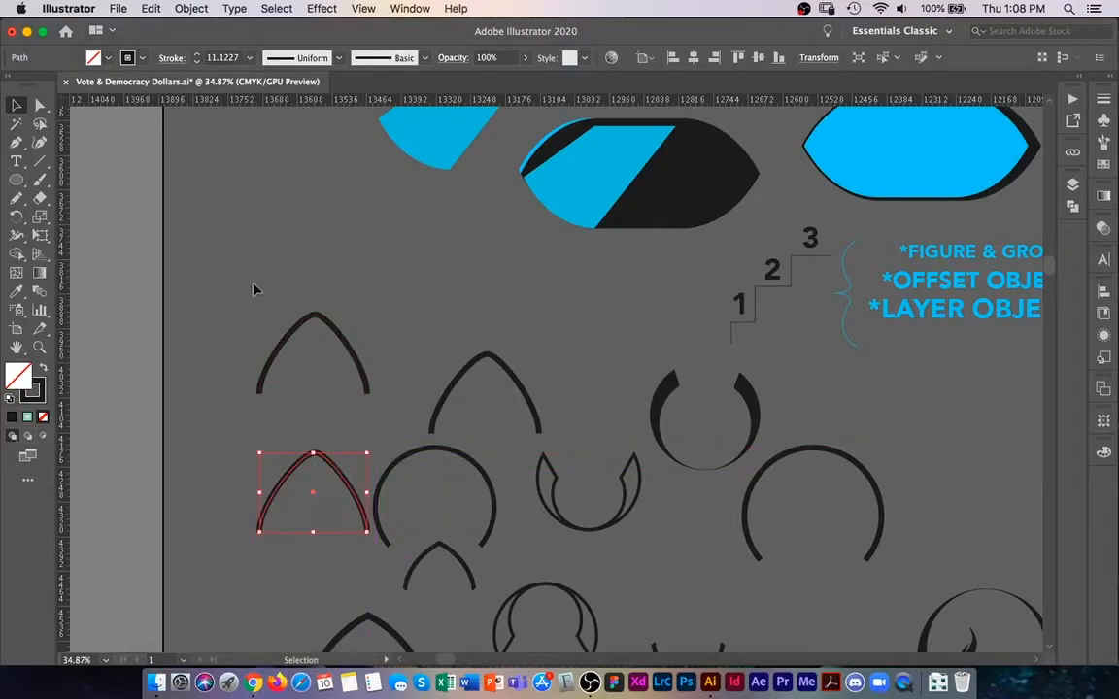
Reflect the lower arch copy across the horizontal axis so its tip points down, comparing the horizontal and vertical previews
left_click(19, 216)
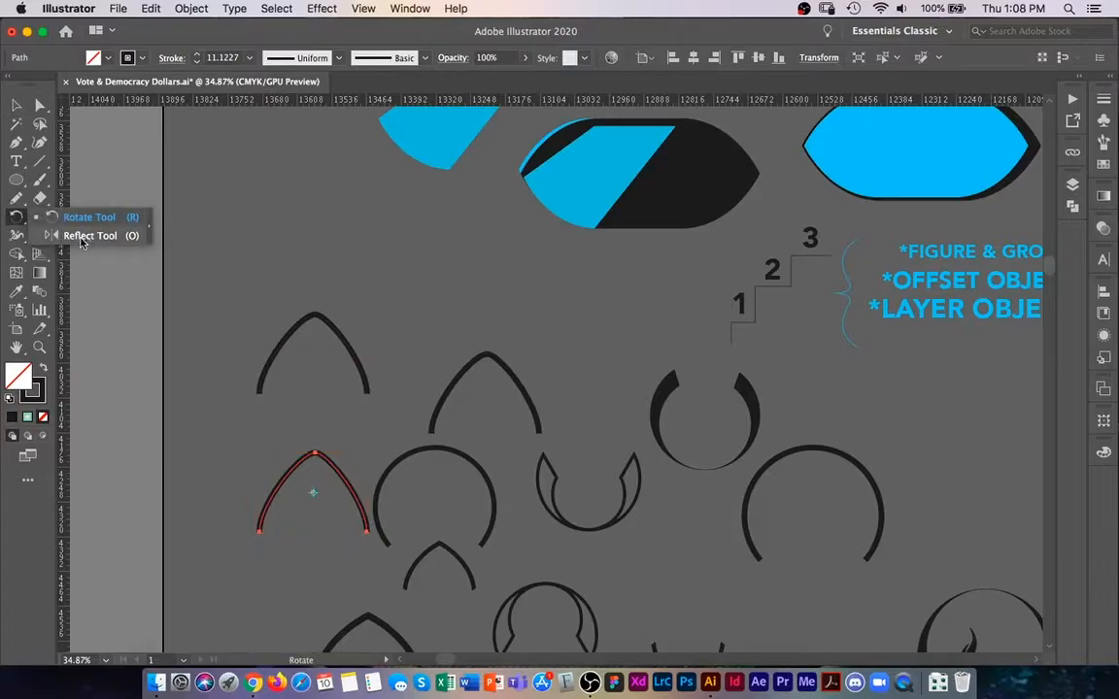
left_click(81, 237)
double_click(16, 215)
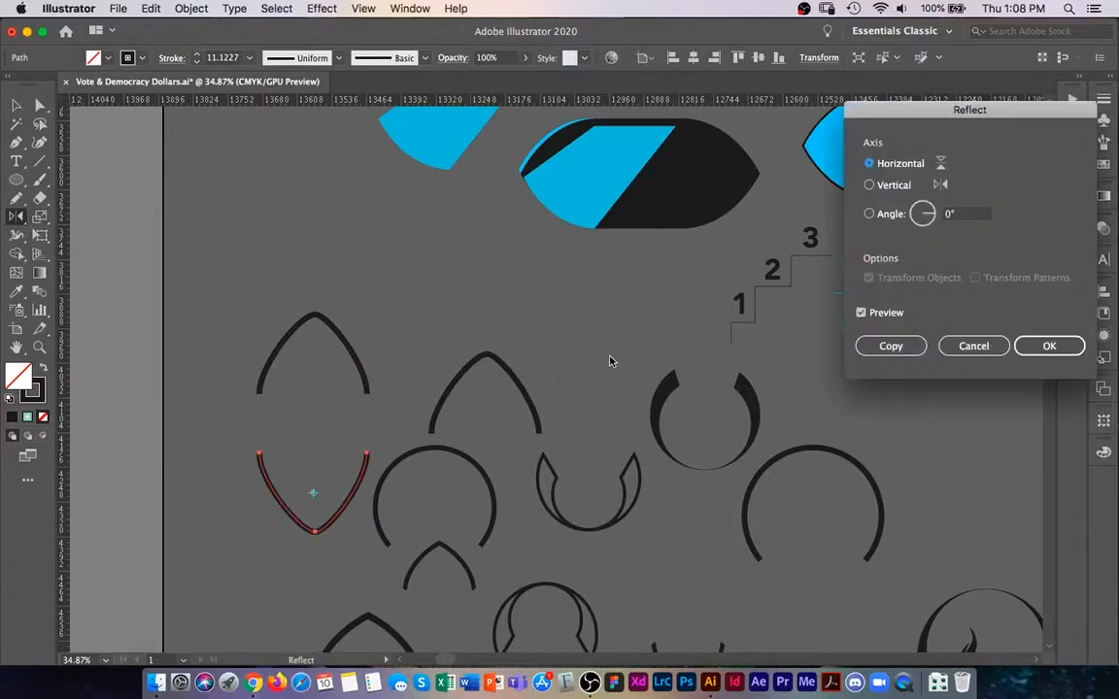
left_click_drag(914, 114, 528, 166)
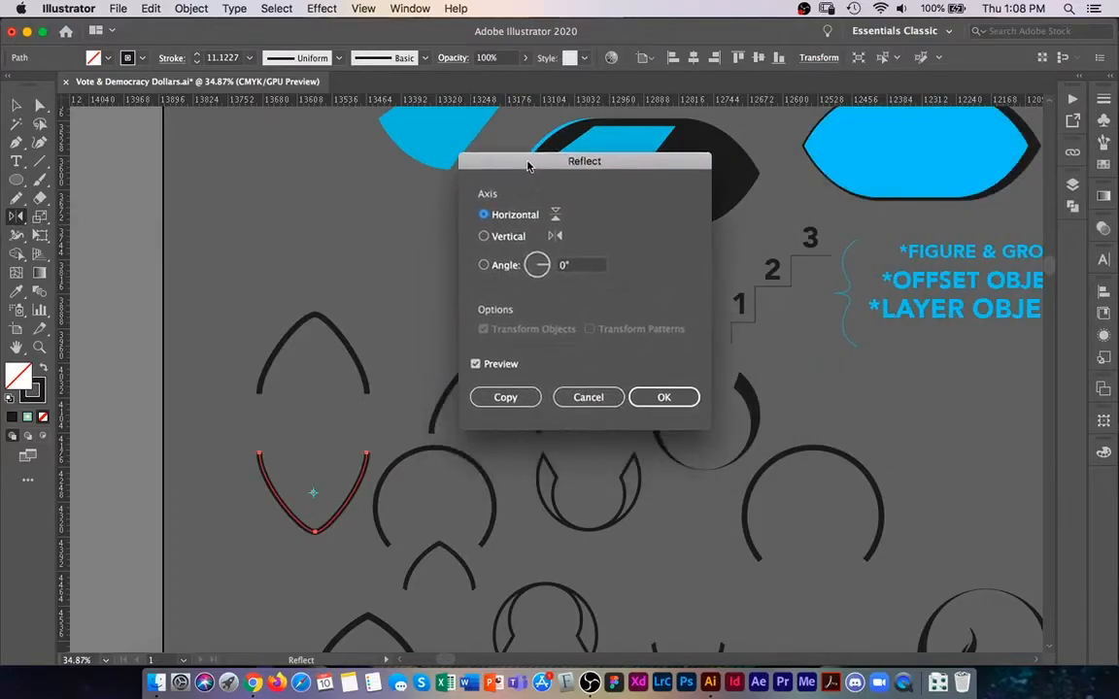
left_click(507, 237)
left_click(506, 215)
left_click(507, 236)
left_click(506, 214)
left_click(507, 237)
left_click(507, 215)
left_click(663, 397)
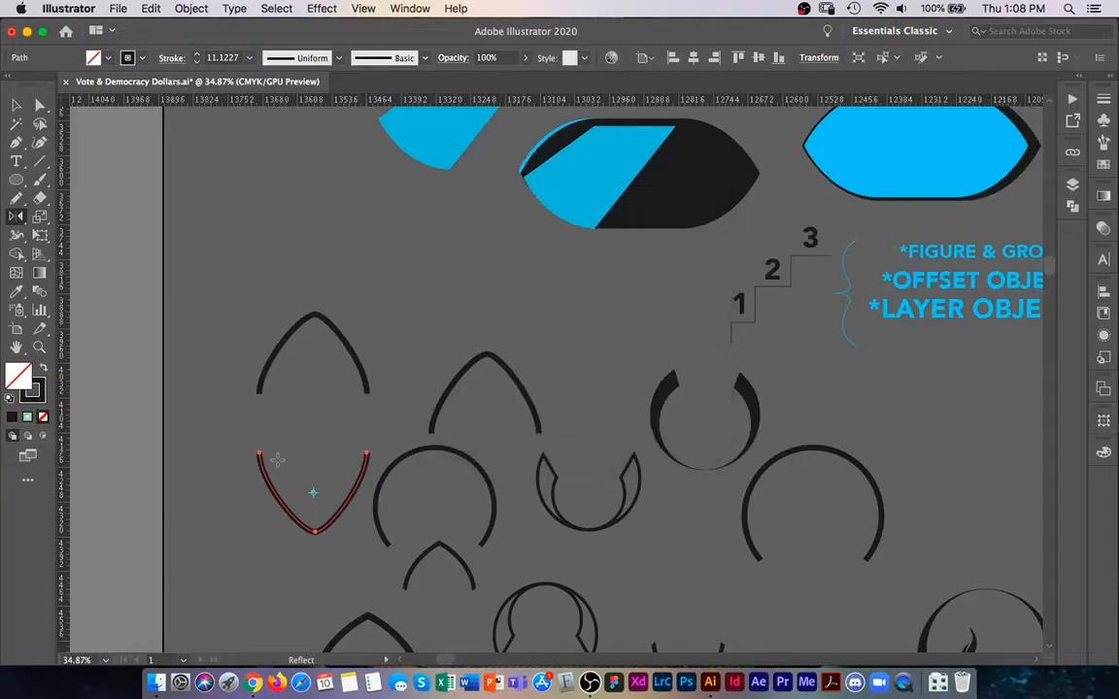
Connect the open ends of the upper and lower arches on both sides with the Pen tool, closing the outline
key("p")
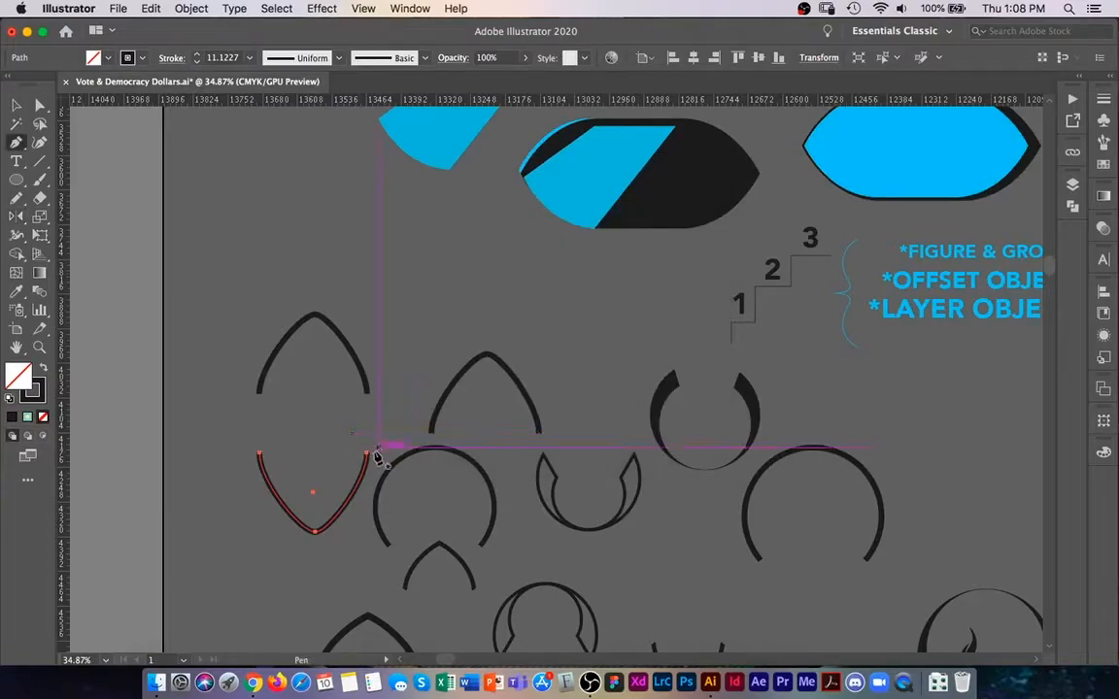
left_click(366, 452)
left_click(367, 396)
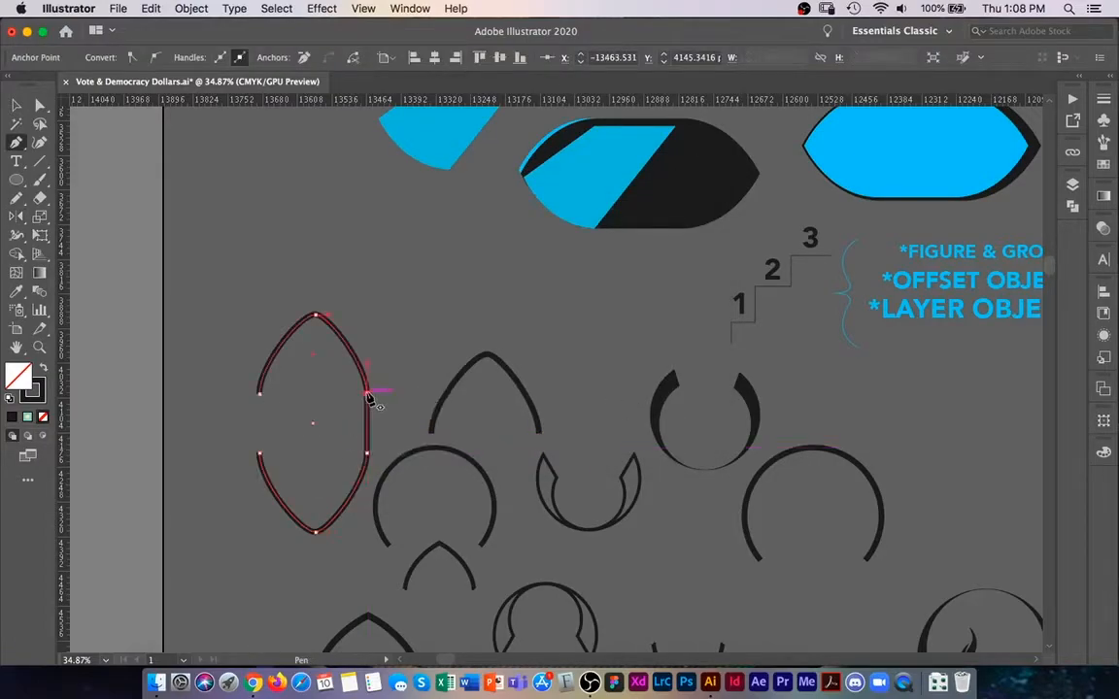
left_click(260, 453)
left_click(260, 393)
key("v")
left_click(209, 462)
Convert the bottom and top anchors of the closed capsule outline from smooth to sharp corner points
scroll(292, 459, "down", 2)
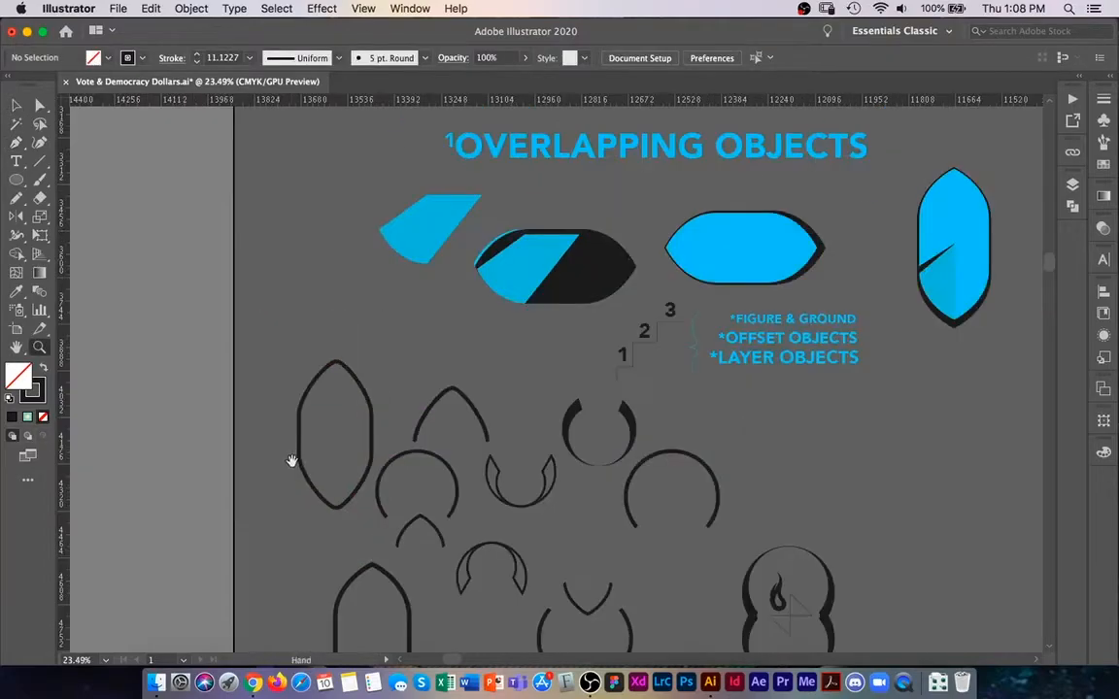
scroll(322, 427, "down", 1)
scroll(330, 475, "down", 2)
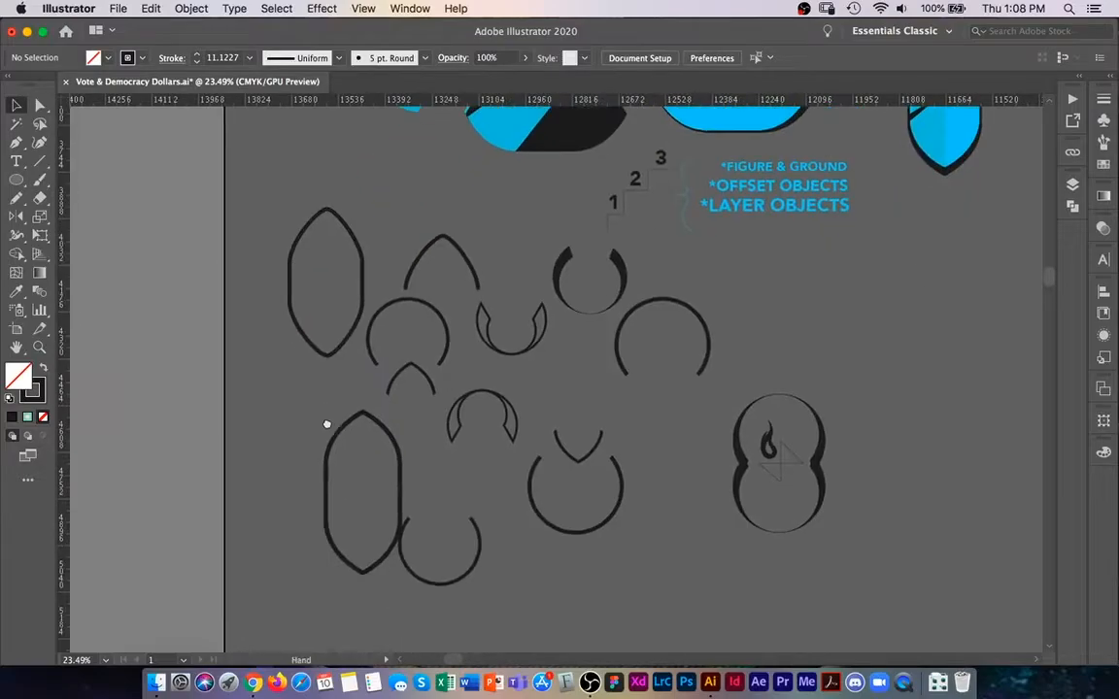
scroll(307, 383, "up", 2)
scroll(303, 398, "up", 2)
key("a")
left_click(332, 538)
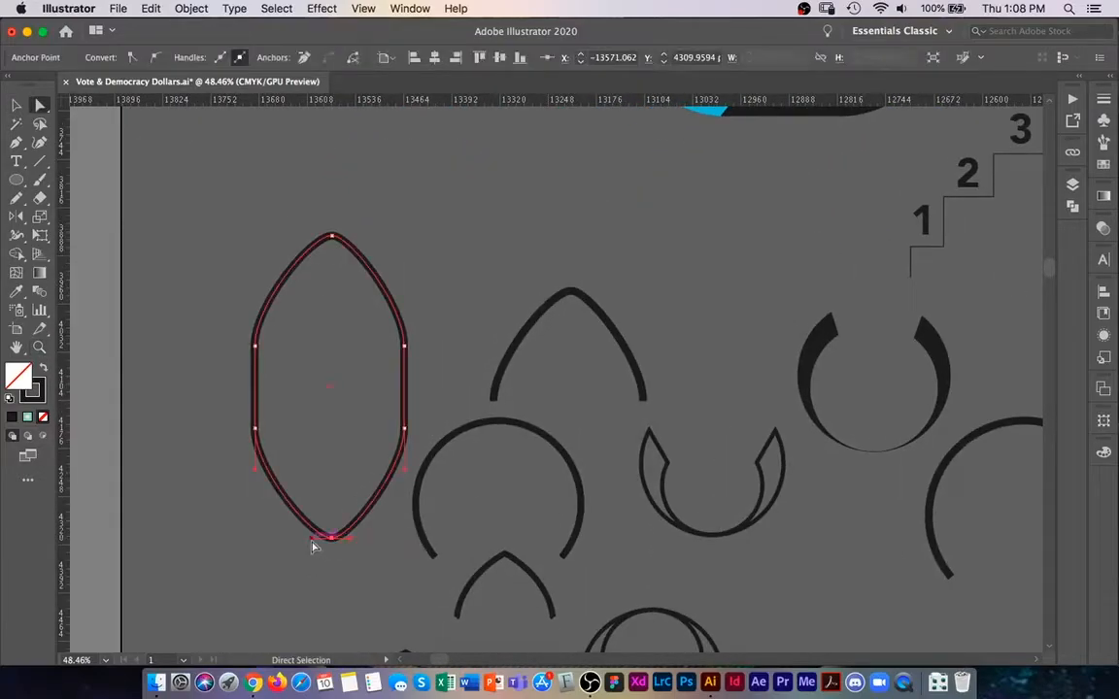
key("shift+c")
left_click(332, 536)
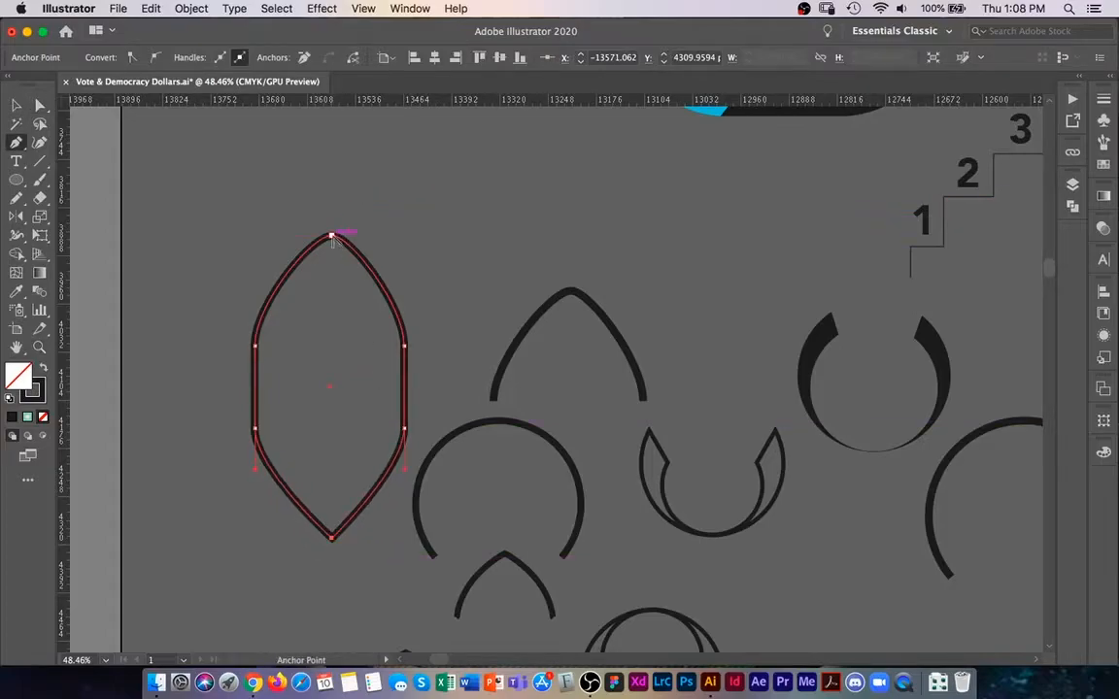
key("v")
left_click(357, 270)
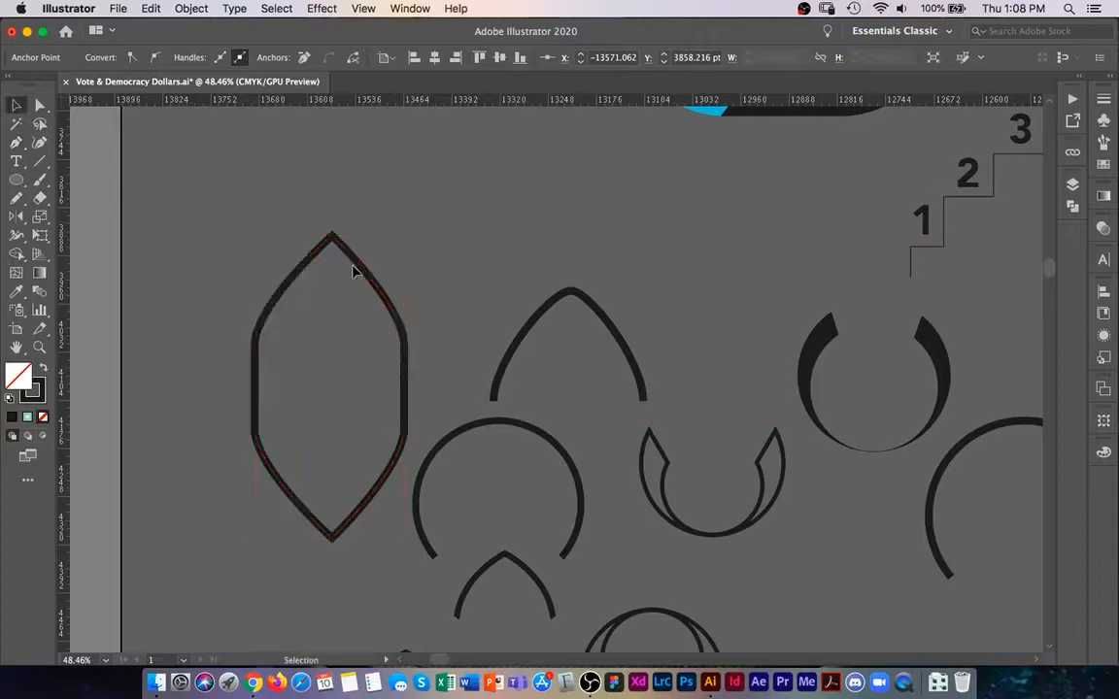
Select the capsule outline's top and bottom tip anchors together, adjust the tips slightly, and deselect
key("z")
left_click(373, 314, "alt")
key("a")
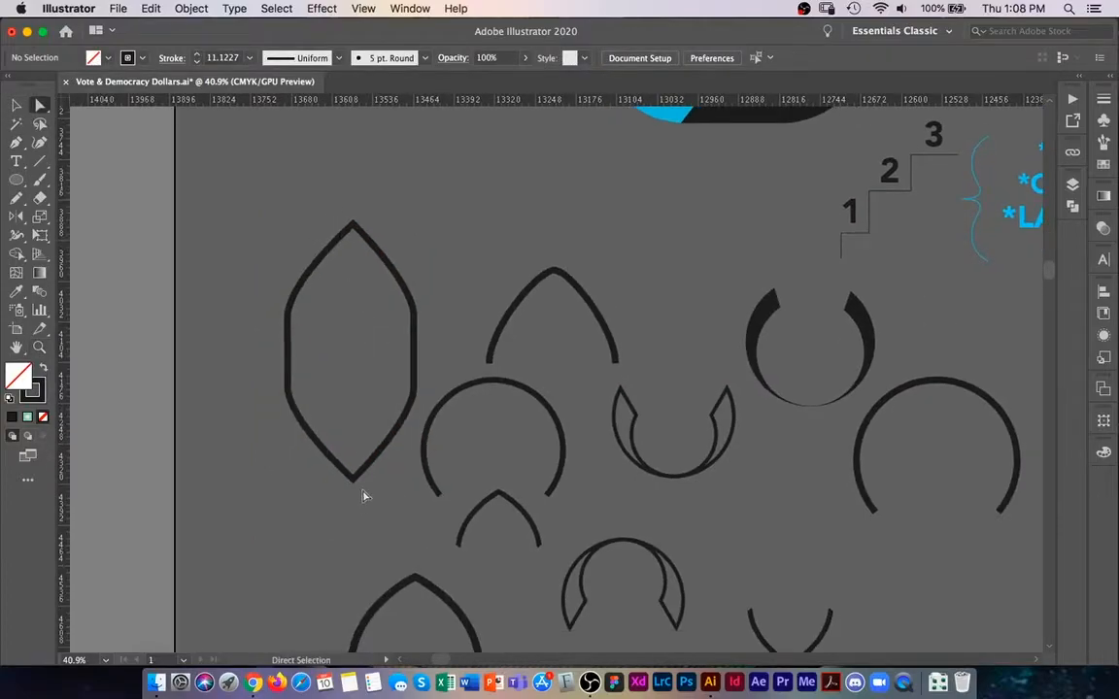
left_click_drag(332, 179, 365, 526)
left_click_drag(353, 228, 349, 222)
key("v")
left_click(509, 284)
Examine the filled, offset and layered capsule examples under the Overlapping Objects heading
key("z")
left_click_drag(504, 284, 406, 291)
left_click_drag(513, 288, 389, 325)
left_click_drag(452, 276, 239, 415)
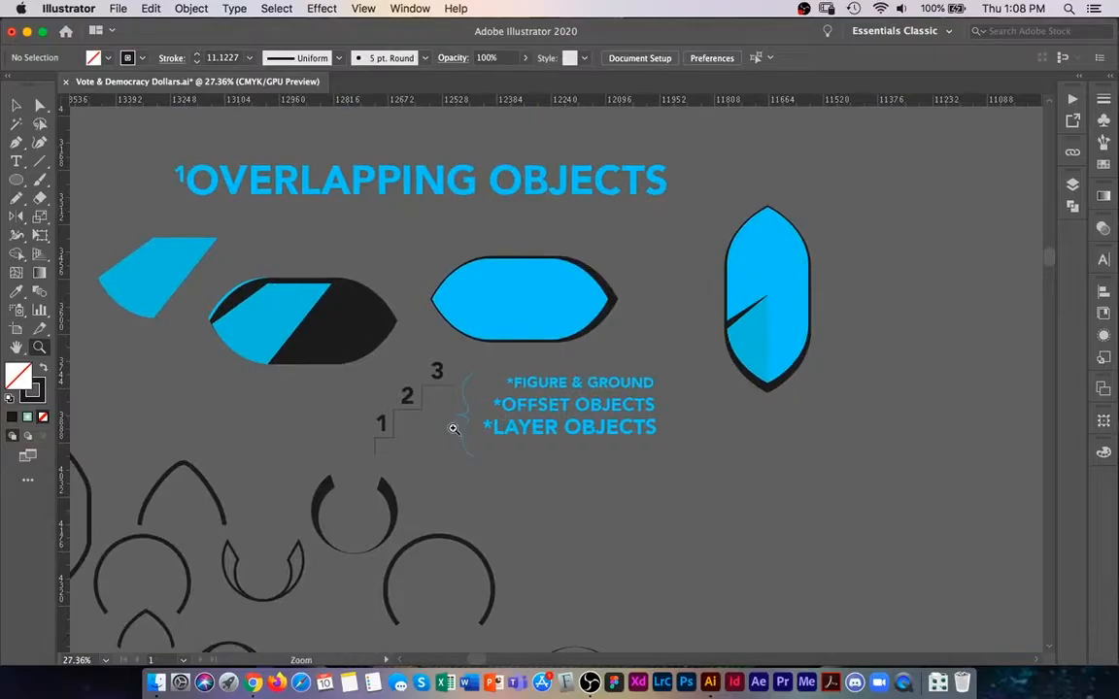
left_click_drag(306, 368, 345, 491)
left_click_drag(397, 348, 429, 384)
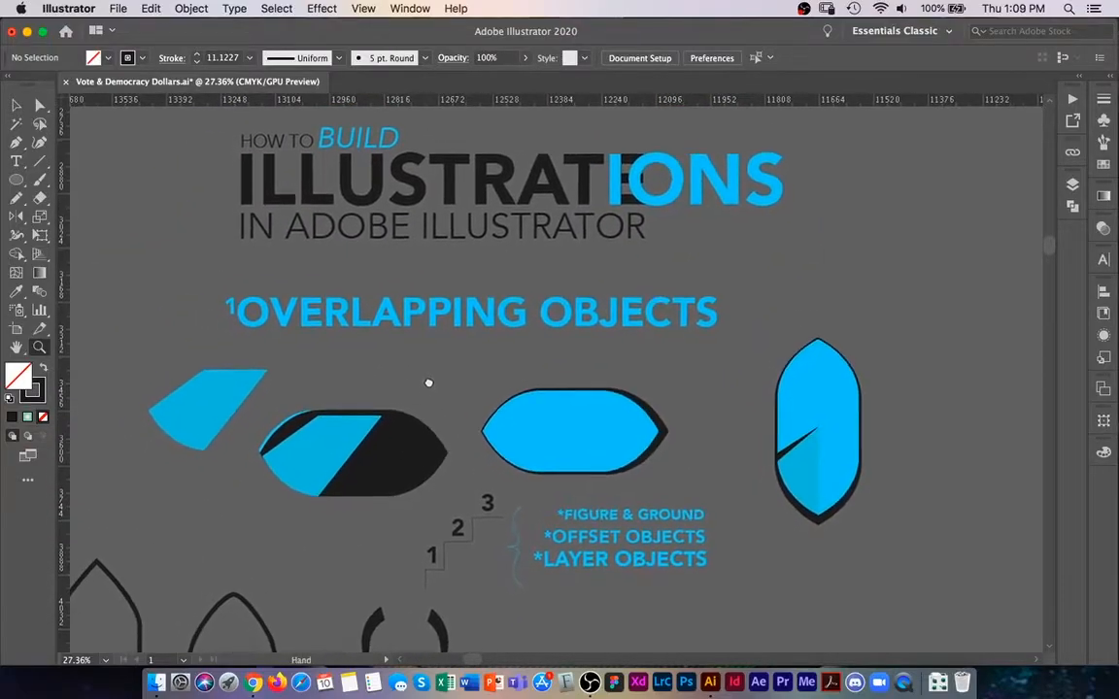
key("v")
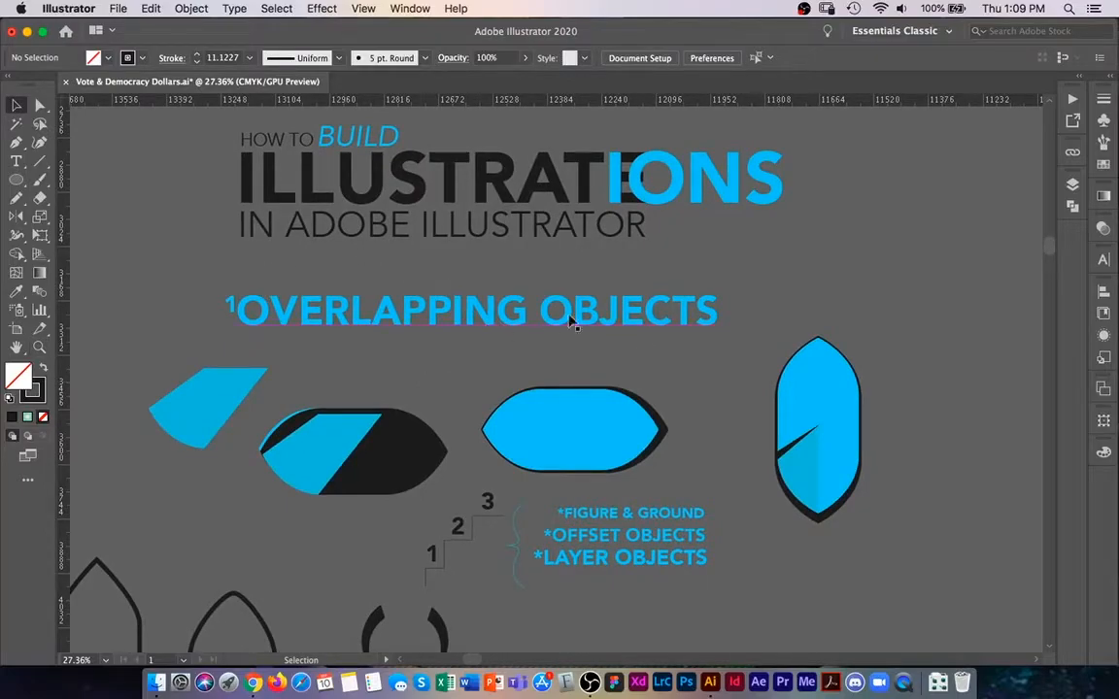
Examine the finished HoS emblem below the outline parts, briefly opening its group in isolation mode
key("z")
left_click_drag(648, 322, 479, 343)
left_click_drag(549, 397, 547, 394)
scroll(548, 394, "down", 10)
scroll(489, 367, "right", 2)
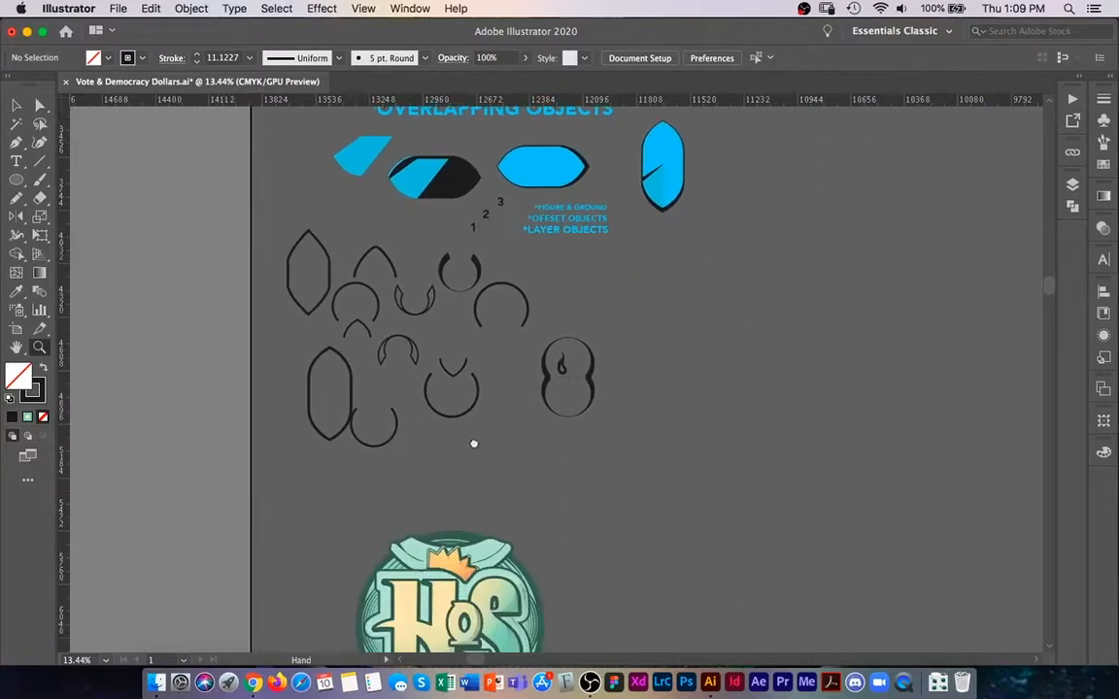
left_click_drag(459, 285, 455, 248)
left_click_drag(425, 450, 521, 422)
key("v")
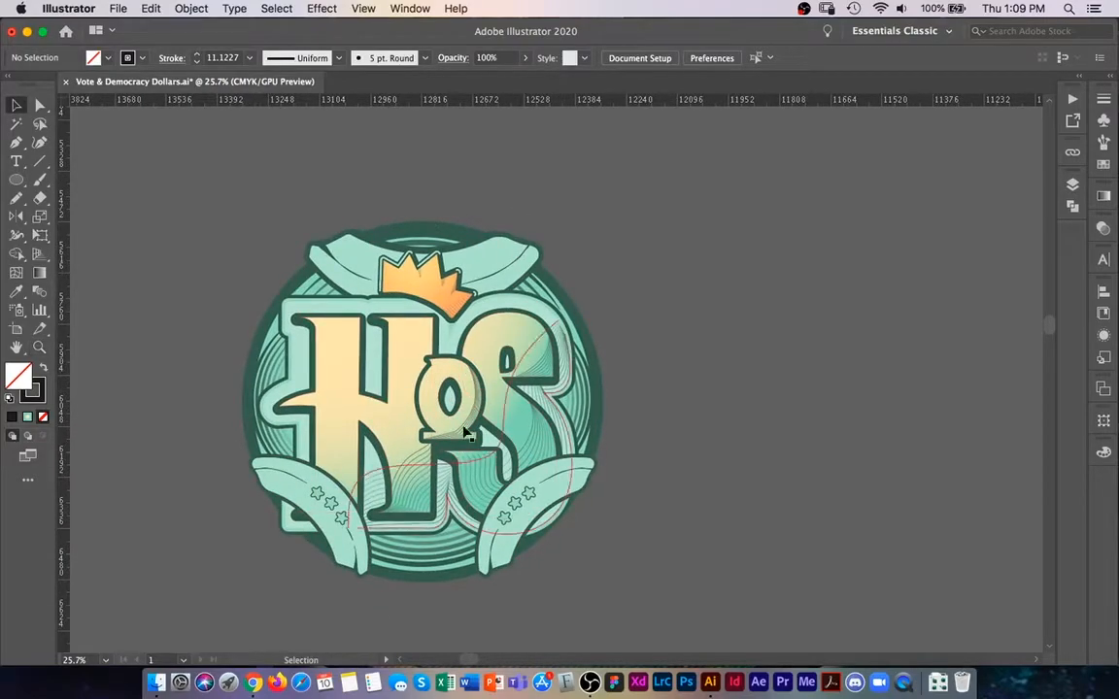
left_click(412, 401)
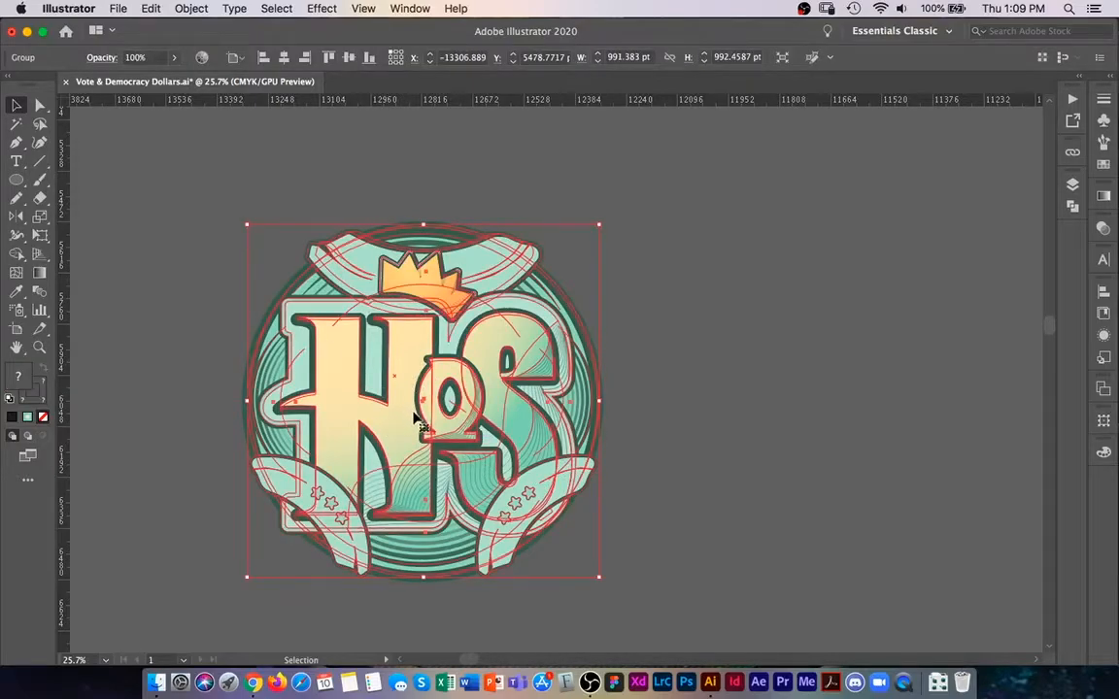
double_click(409, 431)
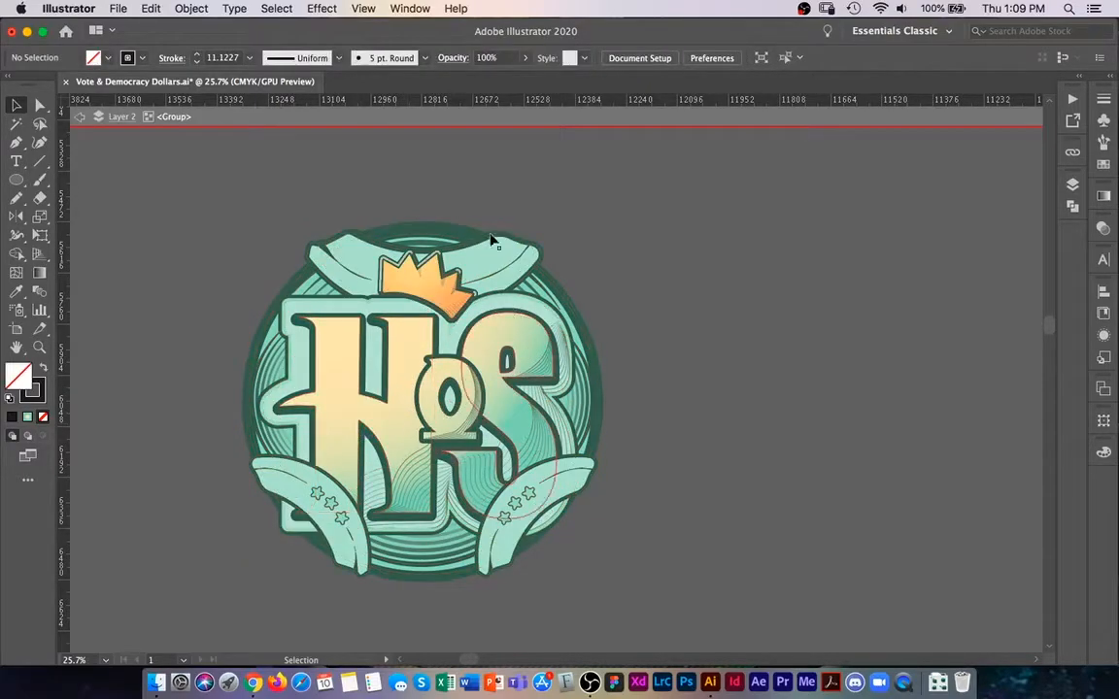
double_click(224, 249)
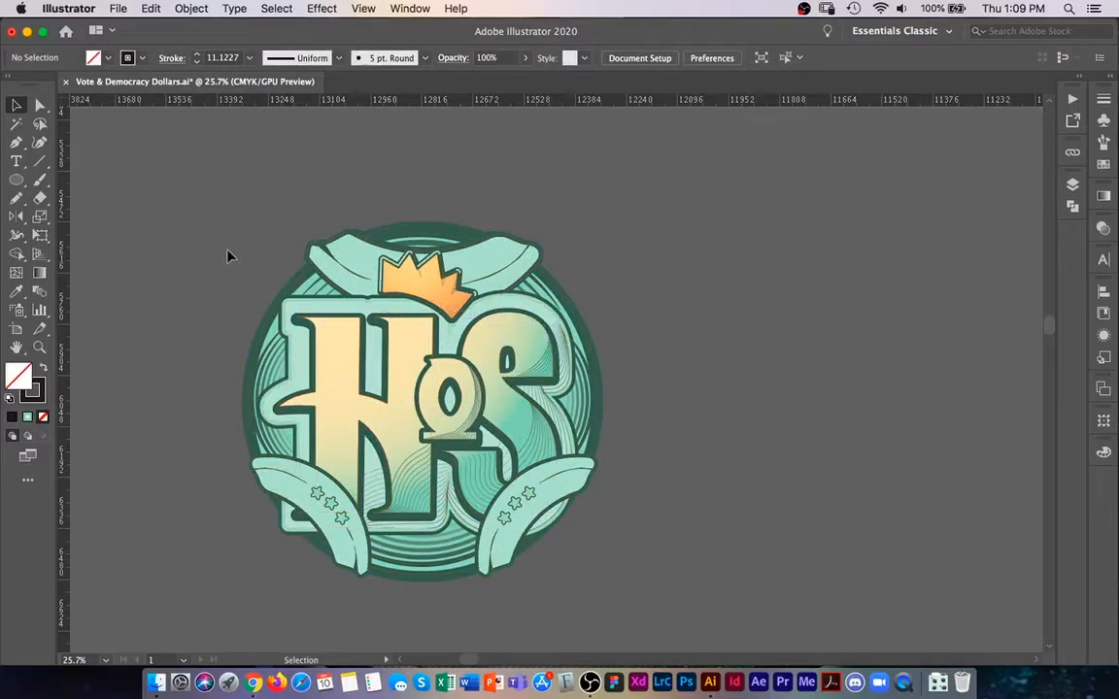
Ungroup the HoS emblem and select the ribbon behind the crown on its own
left_click(346, 308)
key("super+a")
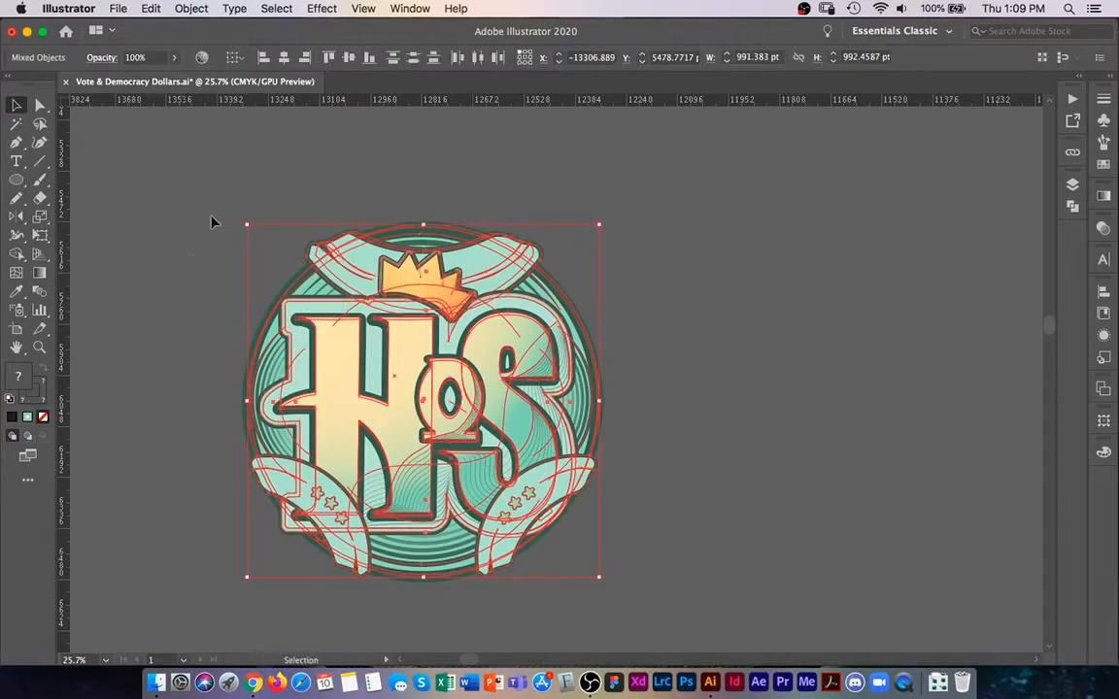
left_click(193, 254)
left_click(295, 334)
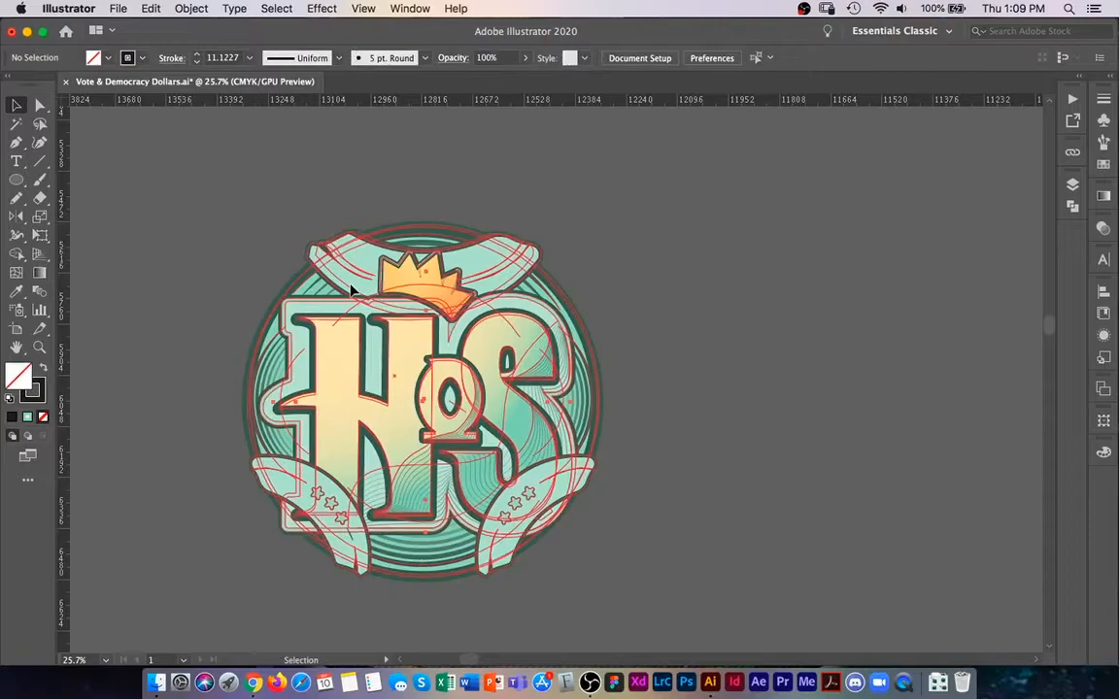
key("super+a")
left_click(235, 284)
left_click(484, 262)
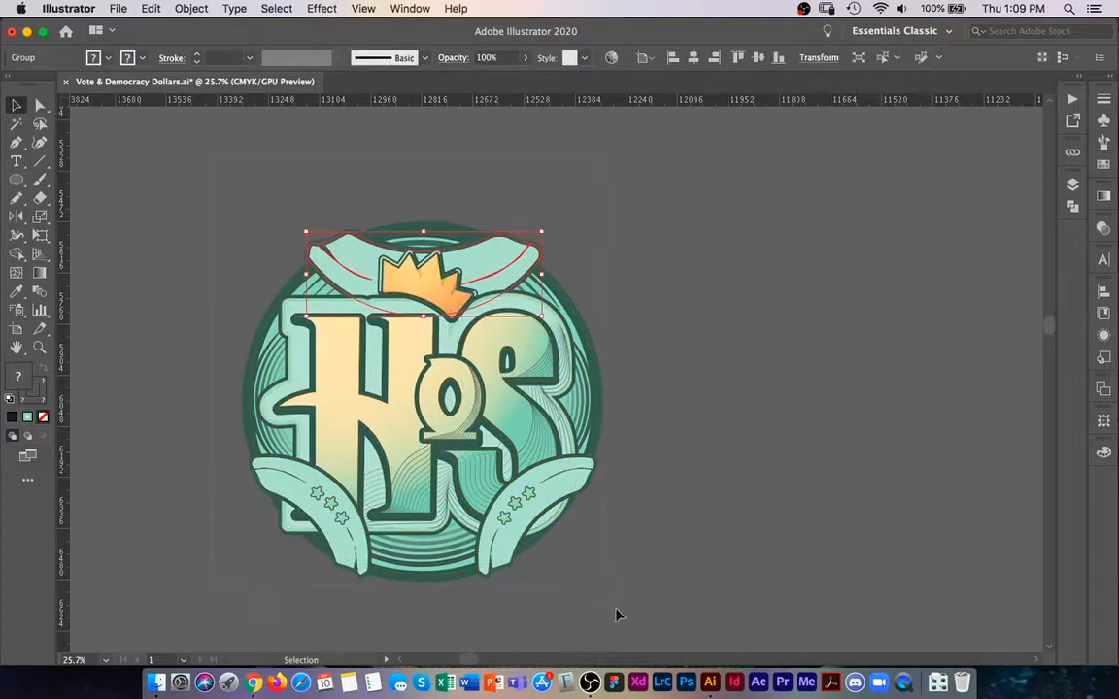
Select all parts of the HoS emblem and group them back together
key("super+a")
left_click(191, 12)
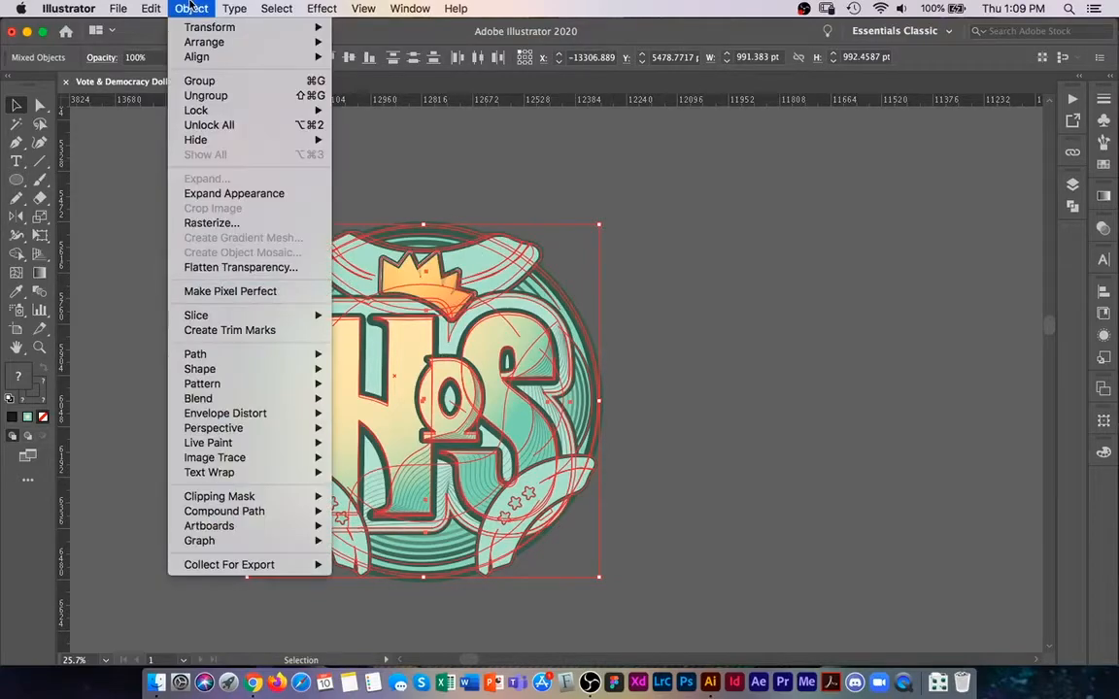
left_click(259, 87)
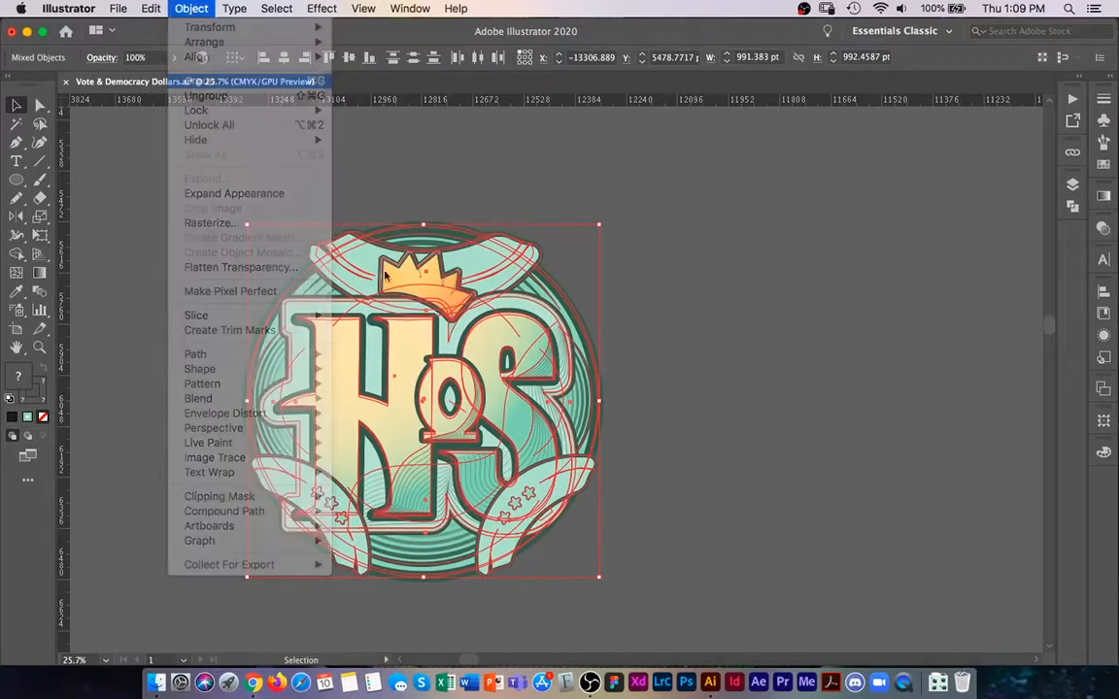
left_click(659, 289)
left_click_drag(616, 328, 729, 348)
key("super+z")
key("super+z")
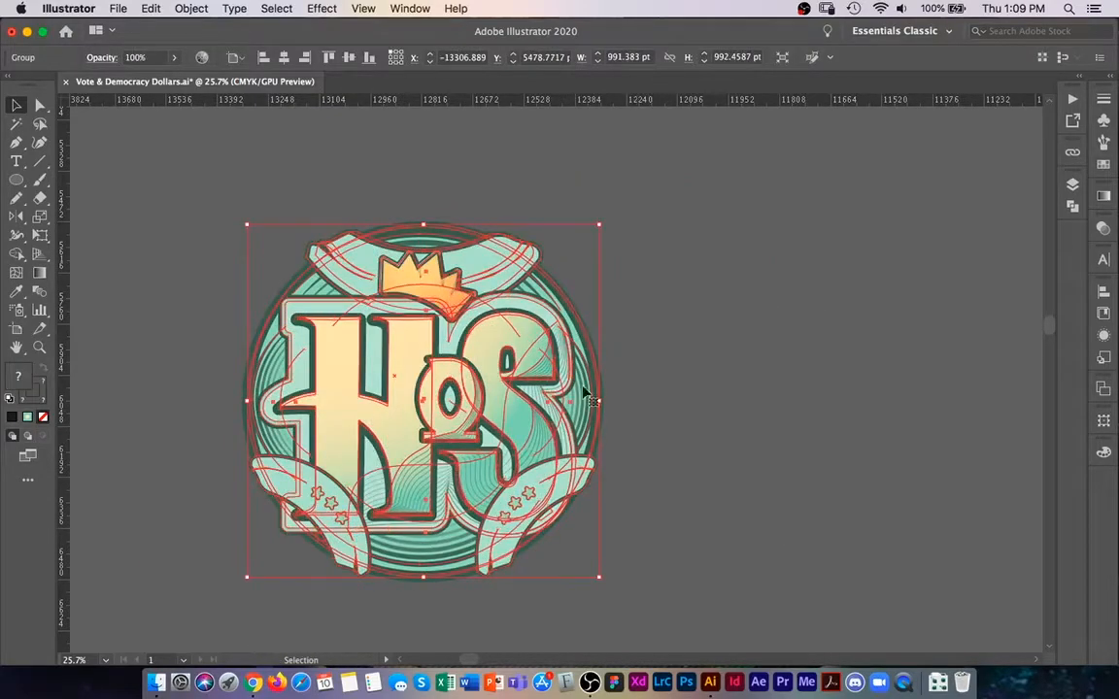
Isolate the HoS emblem group and move the two starred ribbons off the emblem, one to each side
double_click(550, 372)
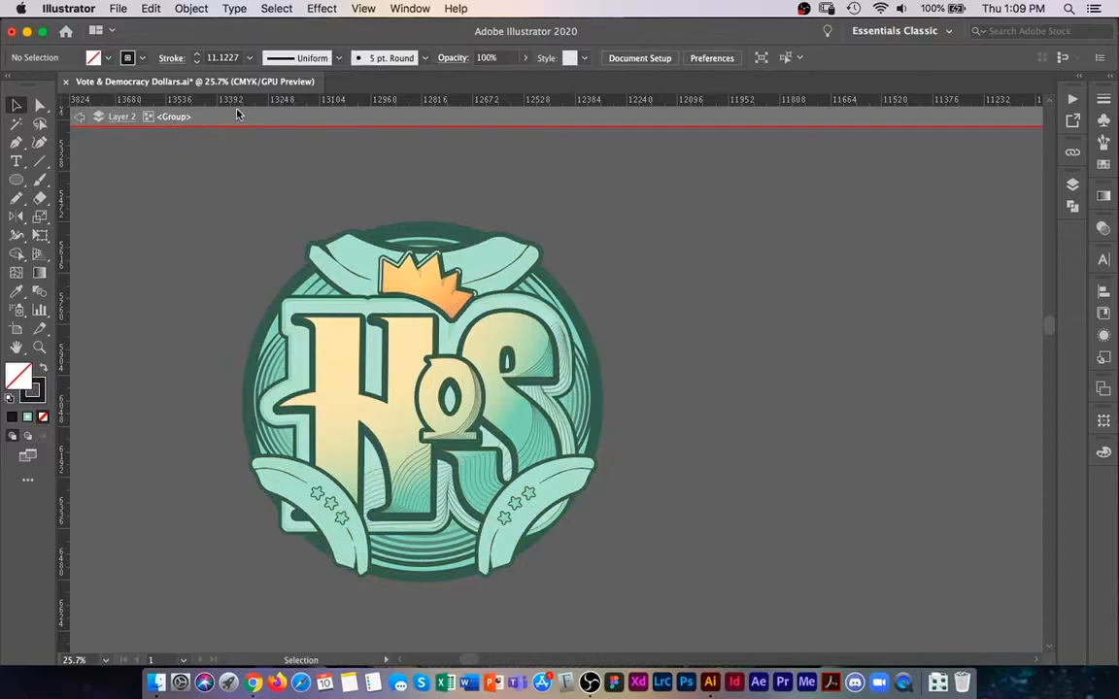
left_click_drag(227, 304, 202, 278)
left_click(510, 472)
left_click_drag(507, 467, 681, 467)
left_click_drag(293, 475, 172, 479)
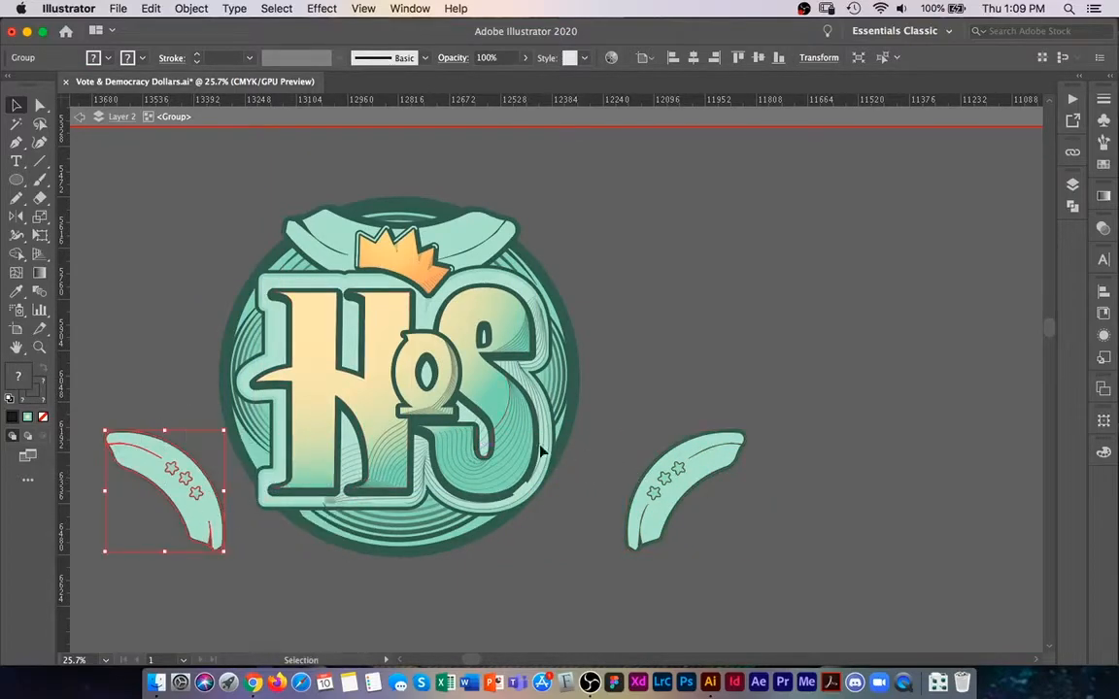
Move the HoS lettering, the crown and the upper ribbon off the round background of the emblem
left_click_drag(491, 403, 858, 289)
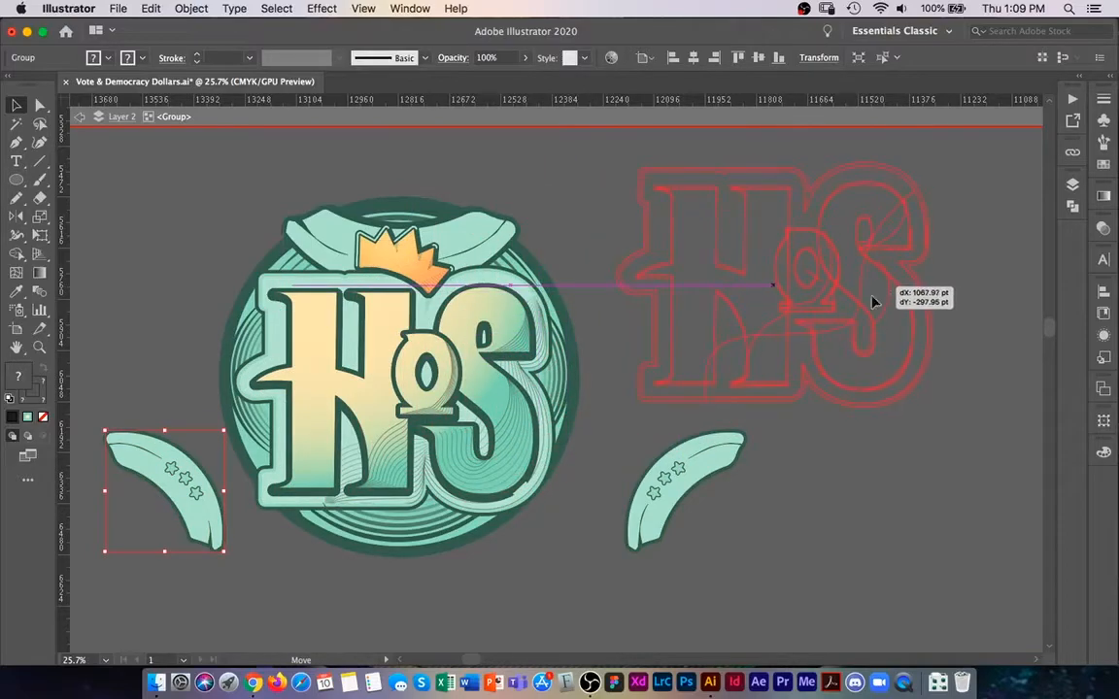
left_click_drag(407, 250, 151, 238)
left_click_drag(403, 271, 263, 180)
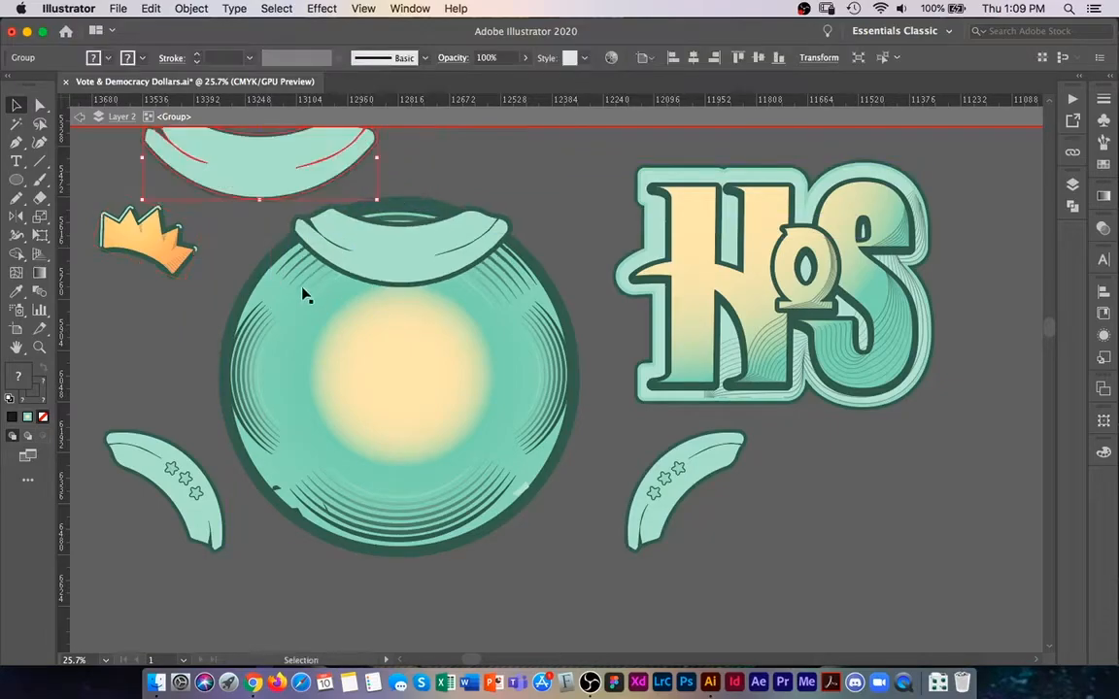
Delete the remaining ribbon copy and its shading lines from the upper part of the circle
left_click(372, 266)
left_click(332, 245, "shift")
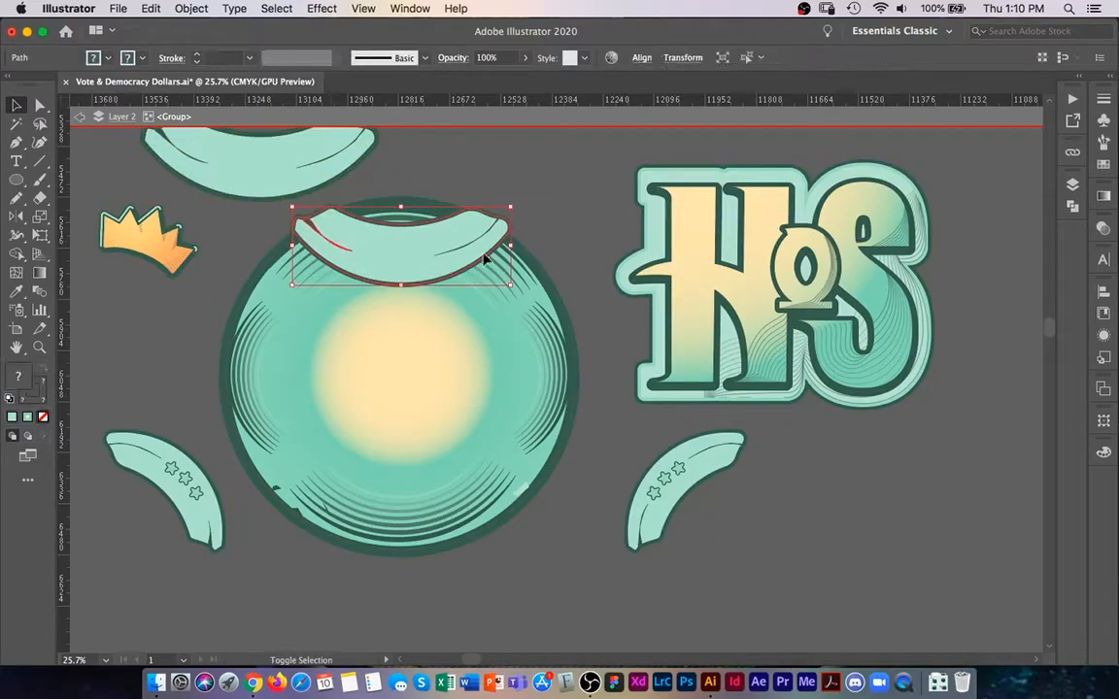
key("Delete")
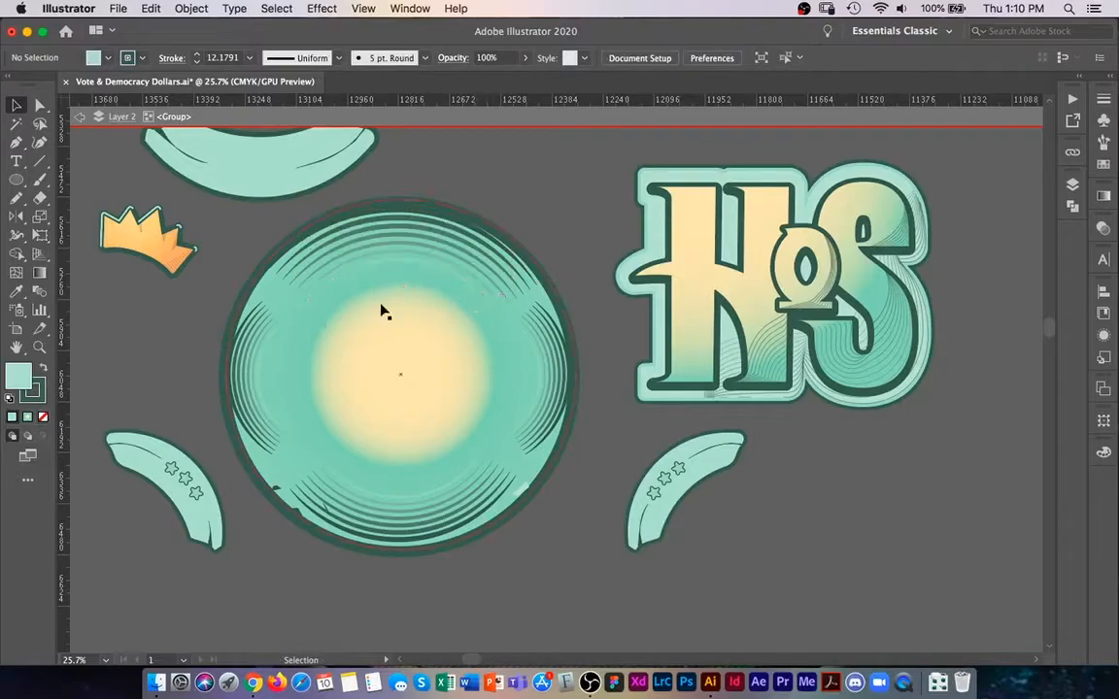
Select the small leftover fragments near the circle's lower edge together and move them below the circle
left_click(276, 489)
left_click(299, 512, "shift")
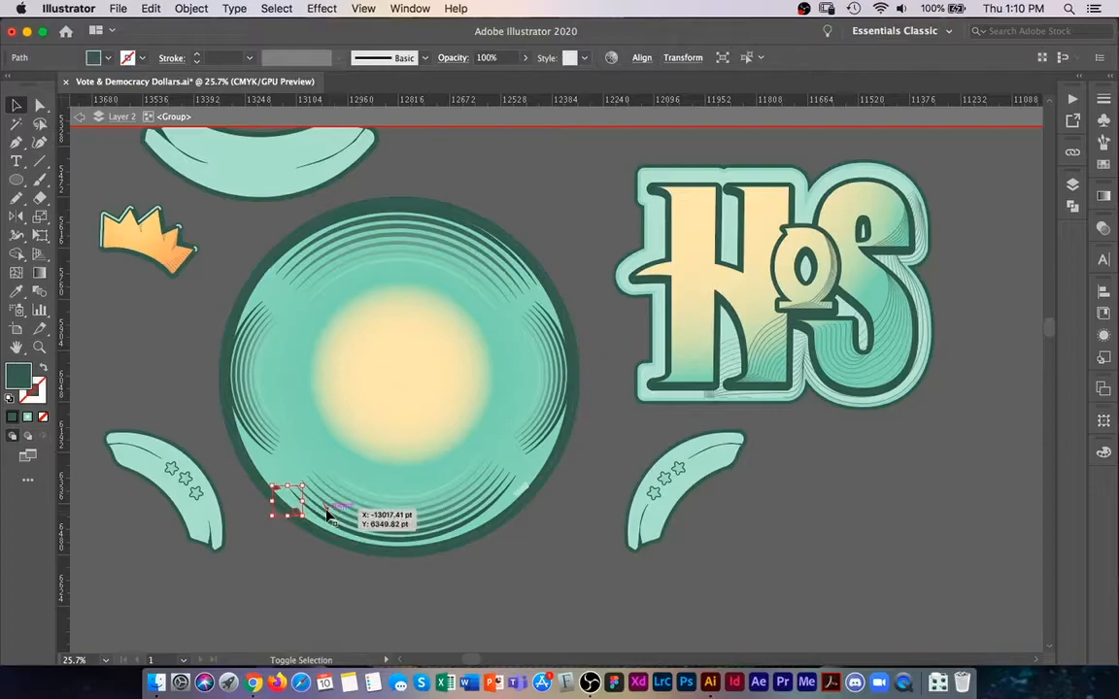
left_click(523, 493, "shift")
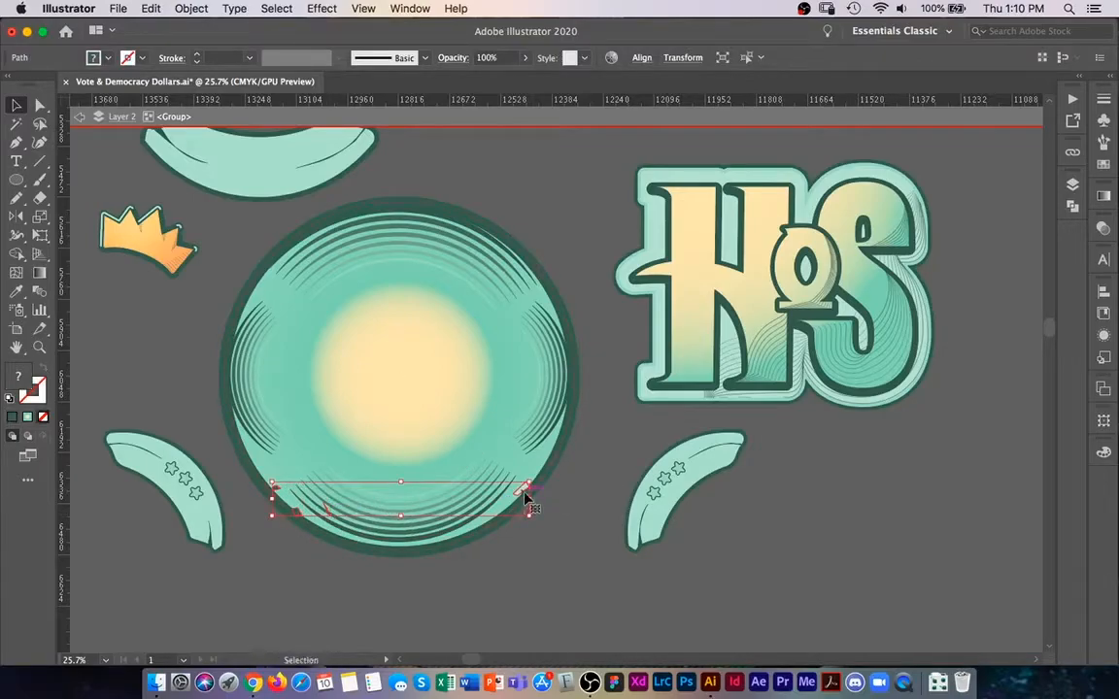
left_click_drag(519, 514, 519, 610)
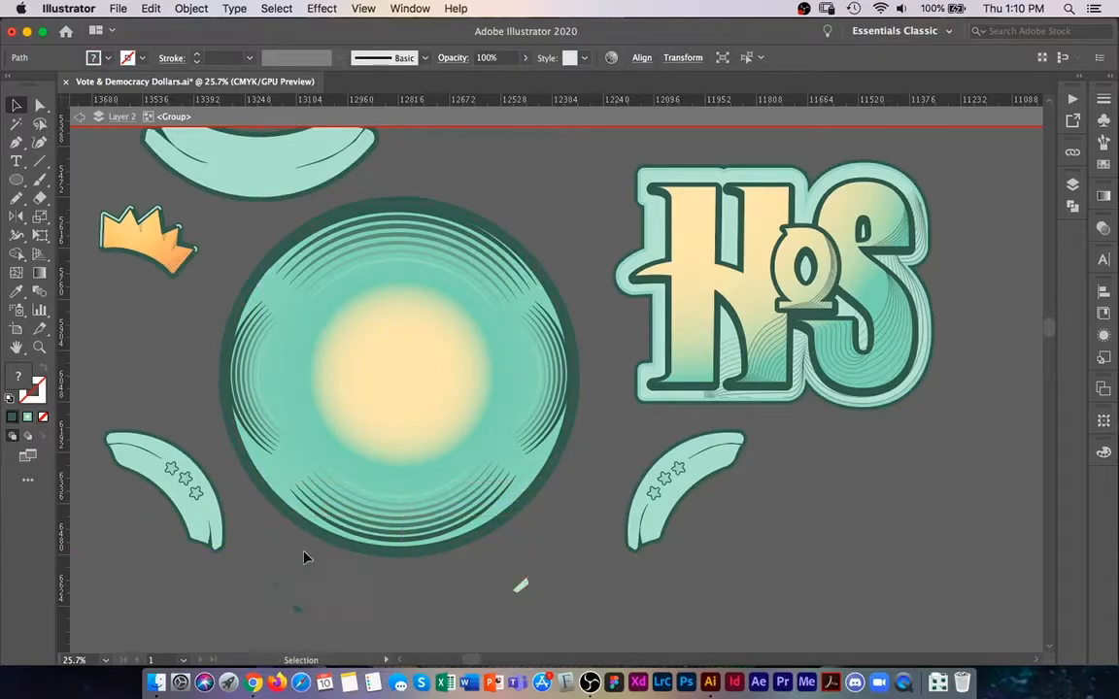
left_click(406, 604)
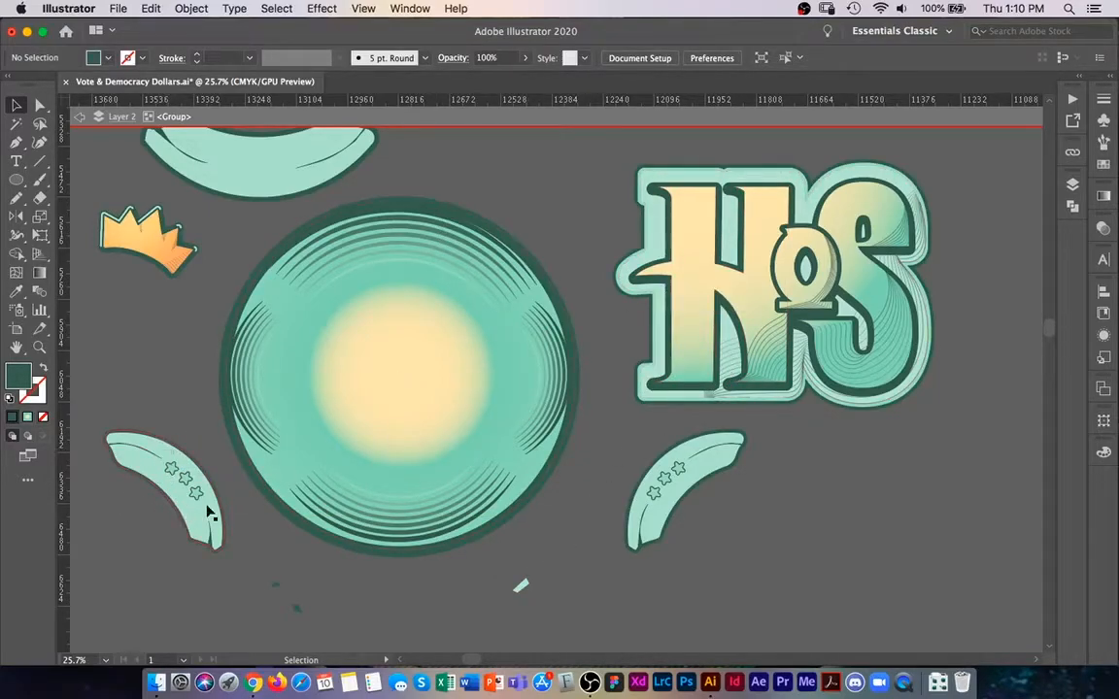
Select the four blends of concentric arcs without the circle and move them away beneath the HoS lettering
left_click(265, 393)
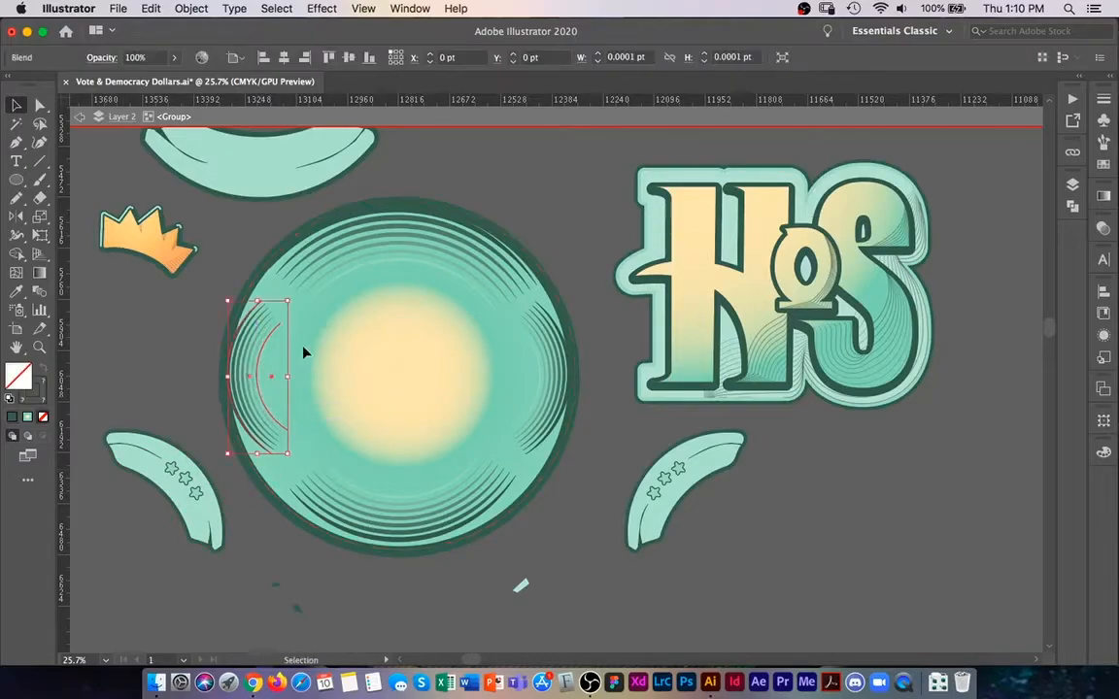
left_click(407, 263, "shift")
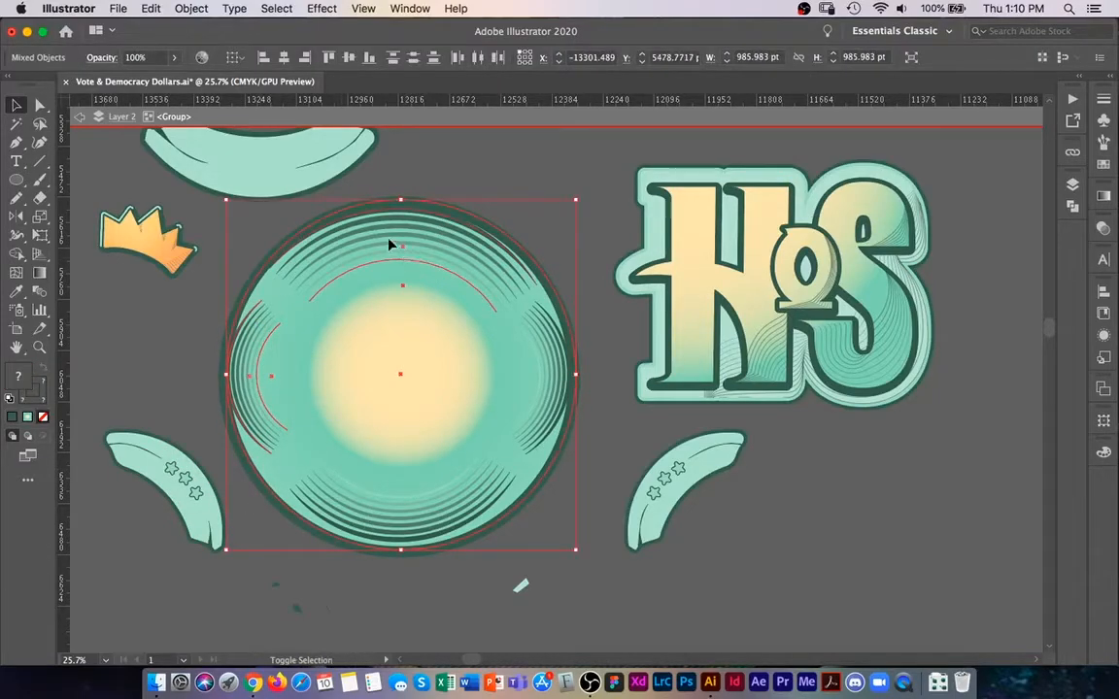
left_click(472, 172)
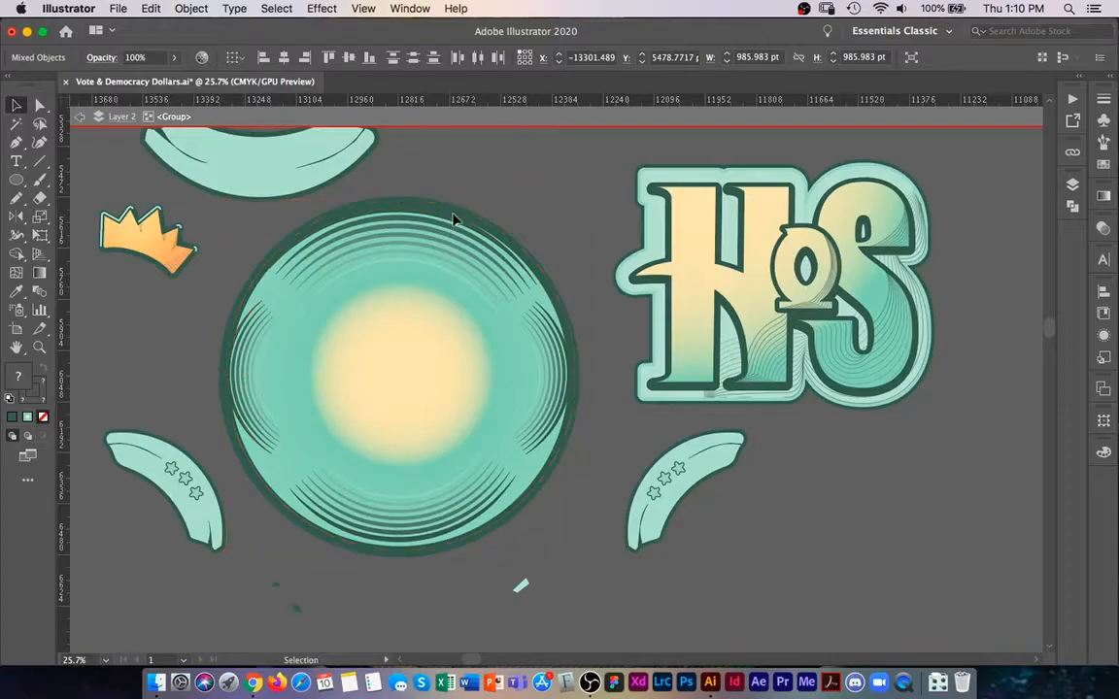
left_click(414, 262)
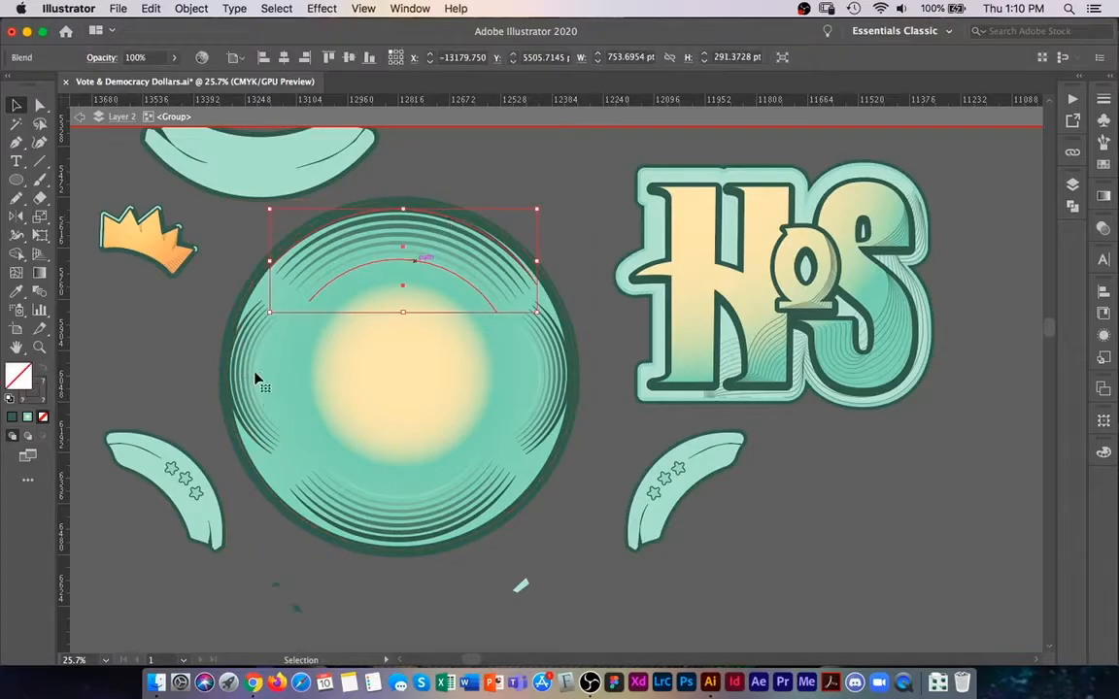
left_click(261, 379, "shift")
left_click(539, 386, "shift")
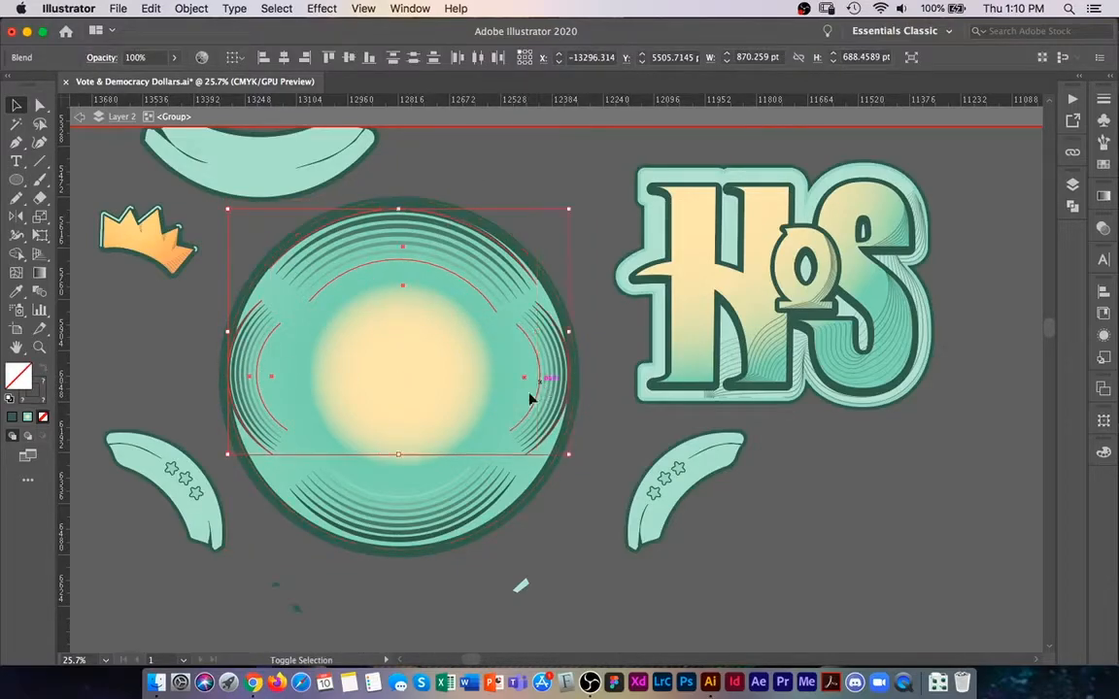
left_click(454, 486, "shift")
left_click_drag(539, 388, 954, 570)
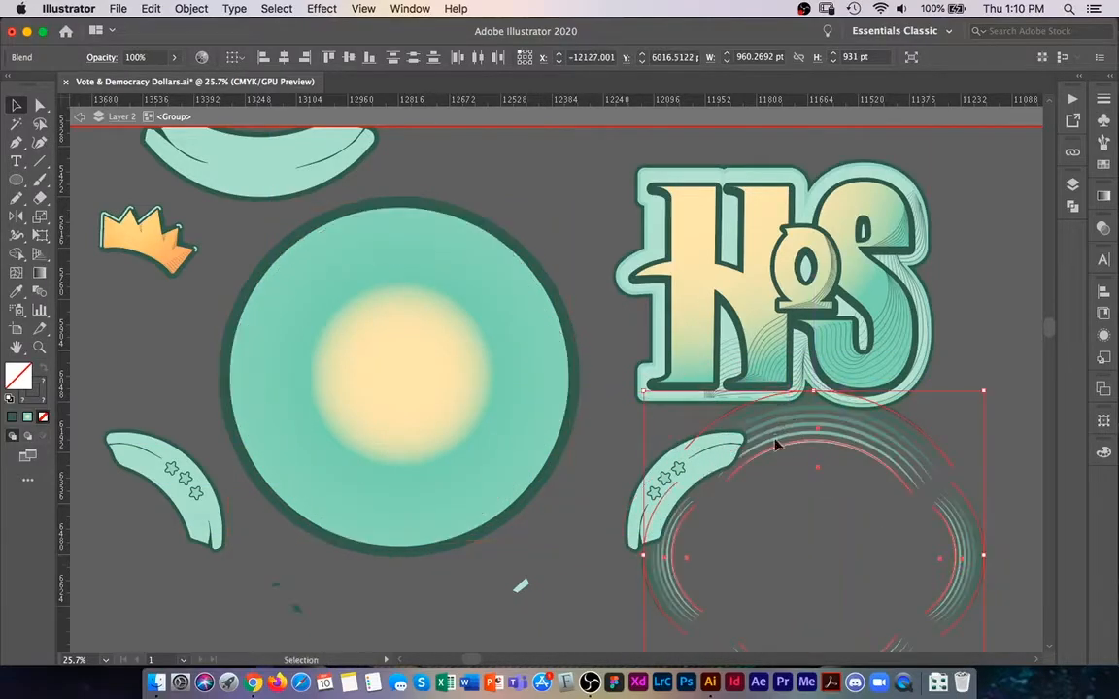
left_click_drag(777, 455, 826, 498)
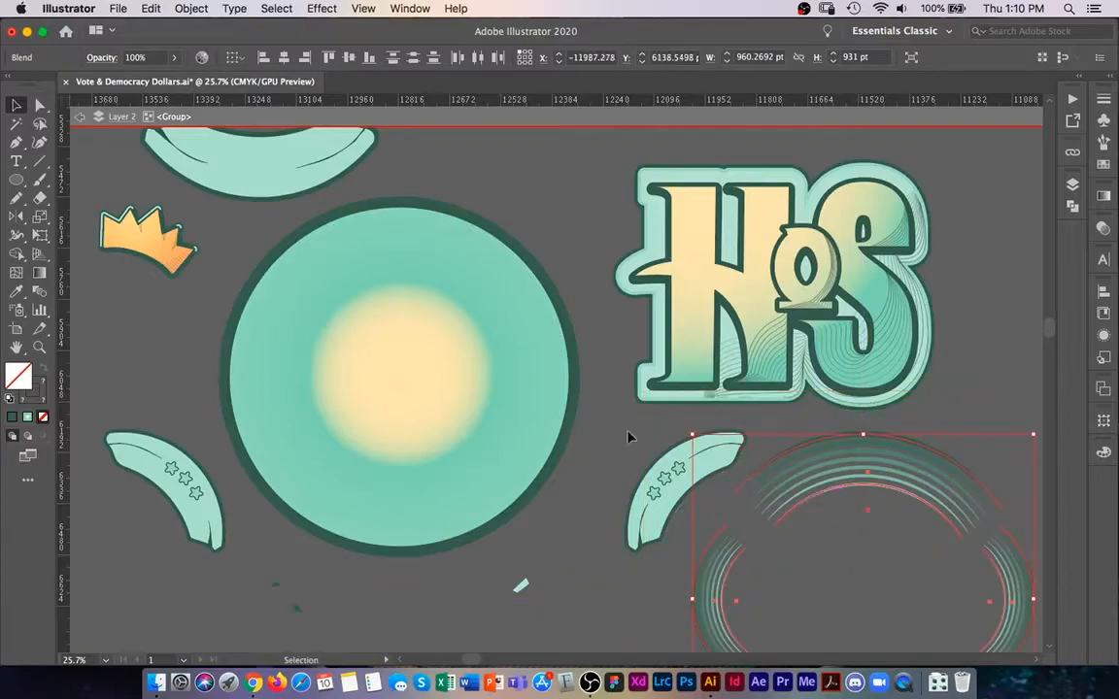
left_click(844, 527)
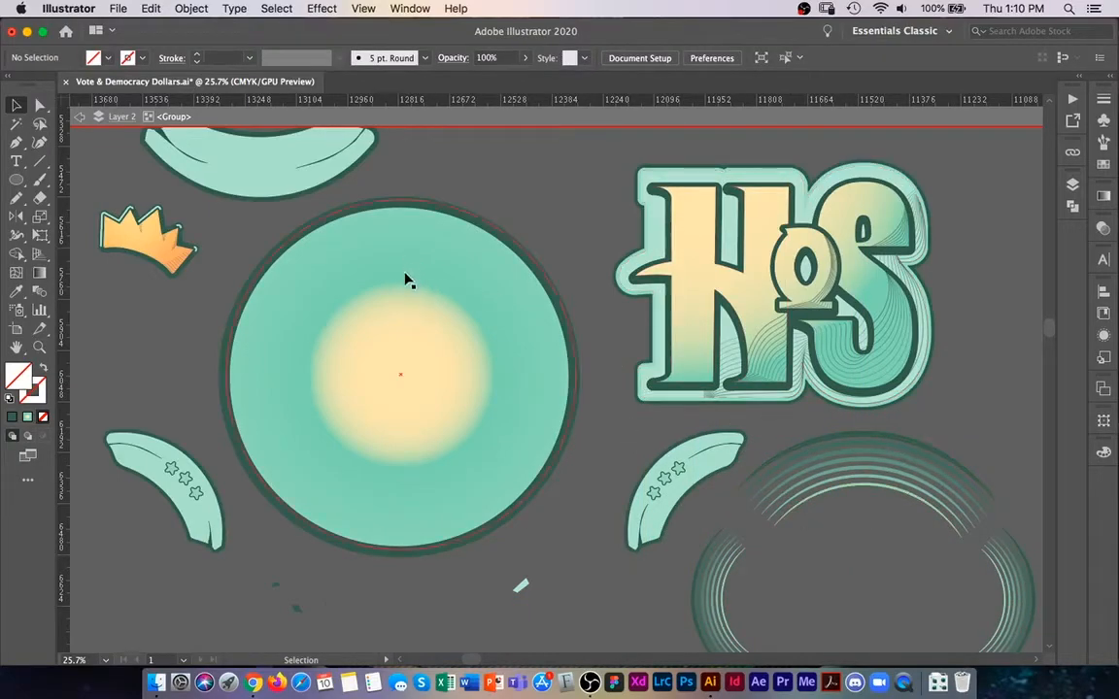
Offset the gradient-filled circle from its dark outline ring to show the two as separate layers
left_click_drag(467, 301, 501, 342)
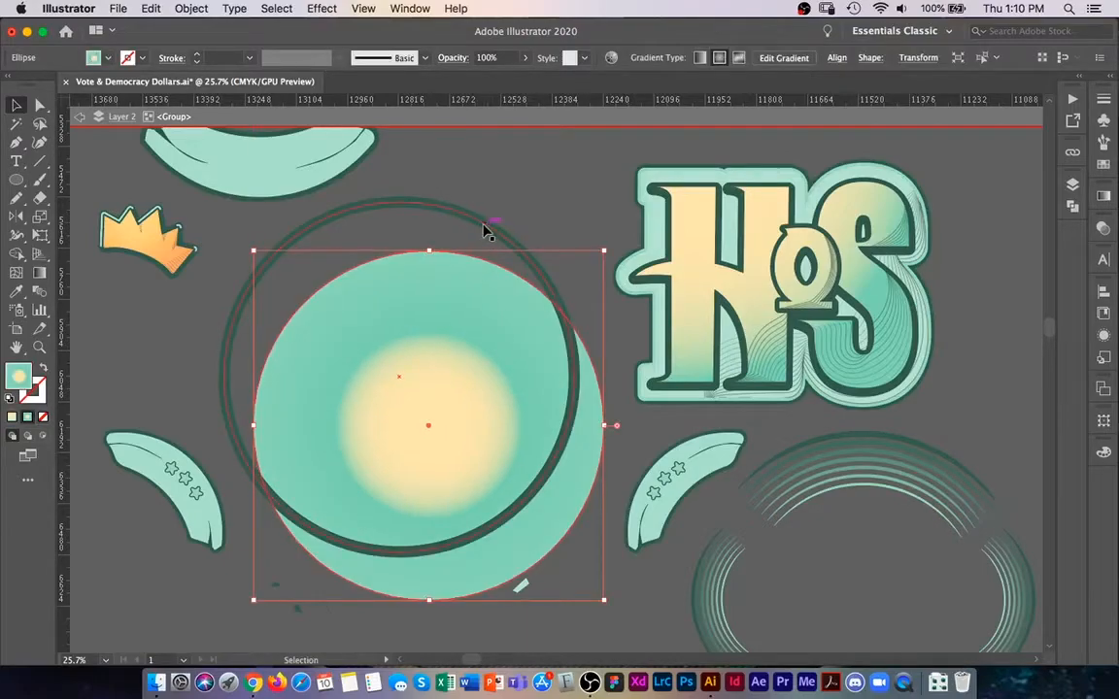
left_click(485, 230)
left_click(496, 356)
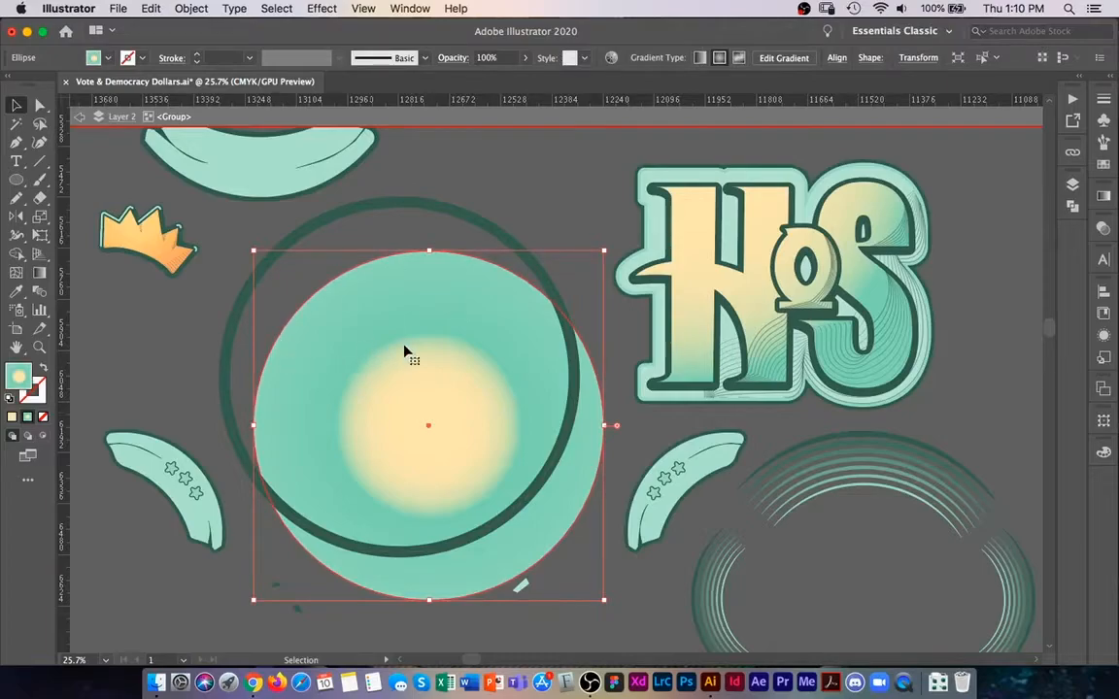
Undo all the moves and the deletion to reassemble the HoS emblem, and leave isolation mode
key("super+z")
key("super+z")
key("super+z")
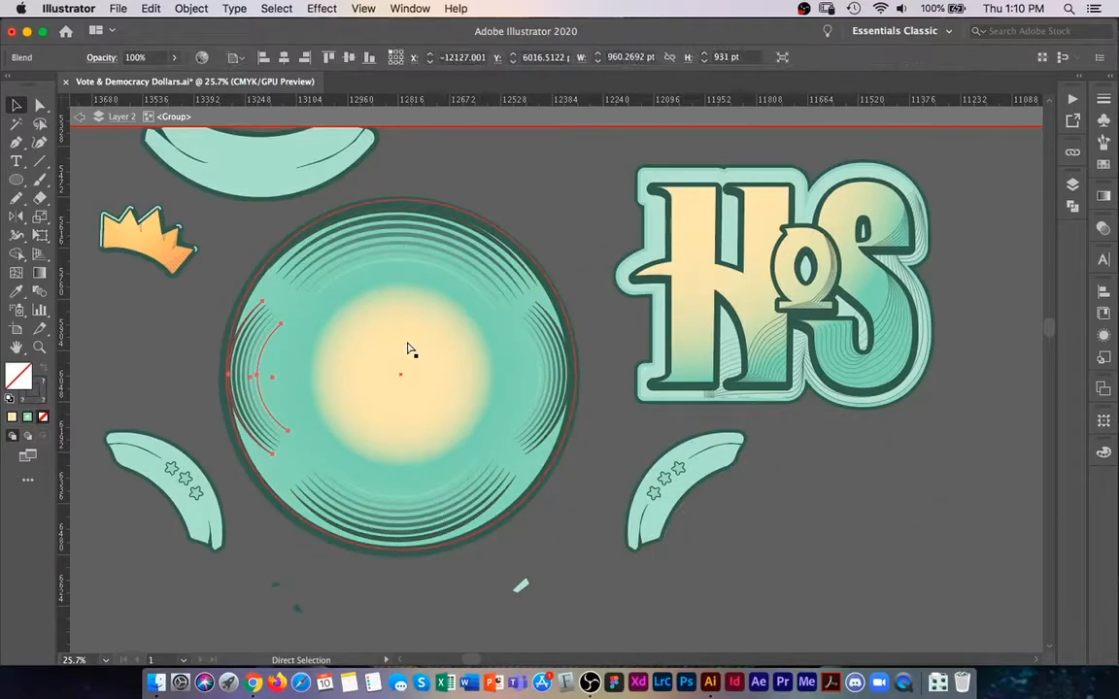
key("super+z")
key("super+z")
key("super+z")
key("super+z")
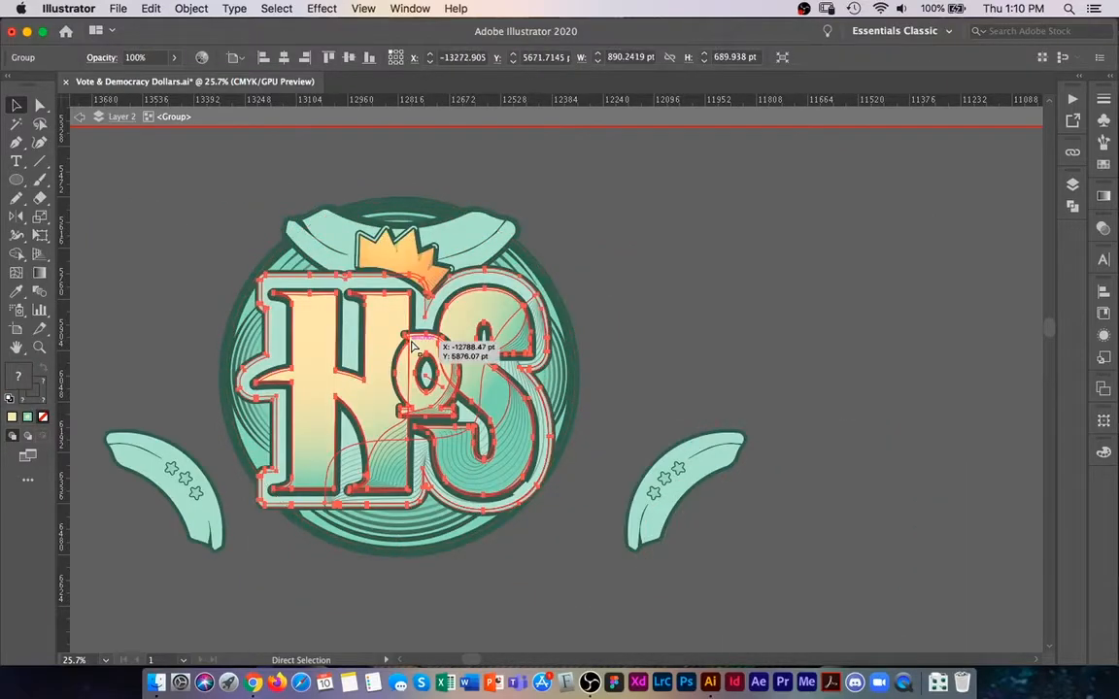
key("super+z")
key("super+z")
key("super+z")
key("super+z")
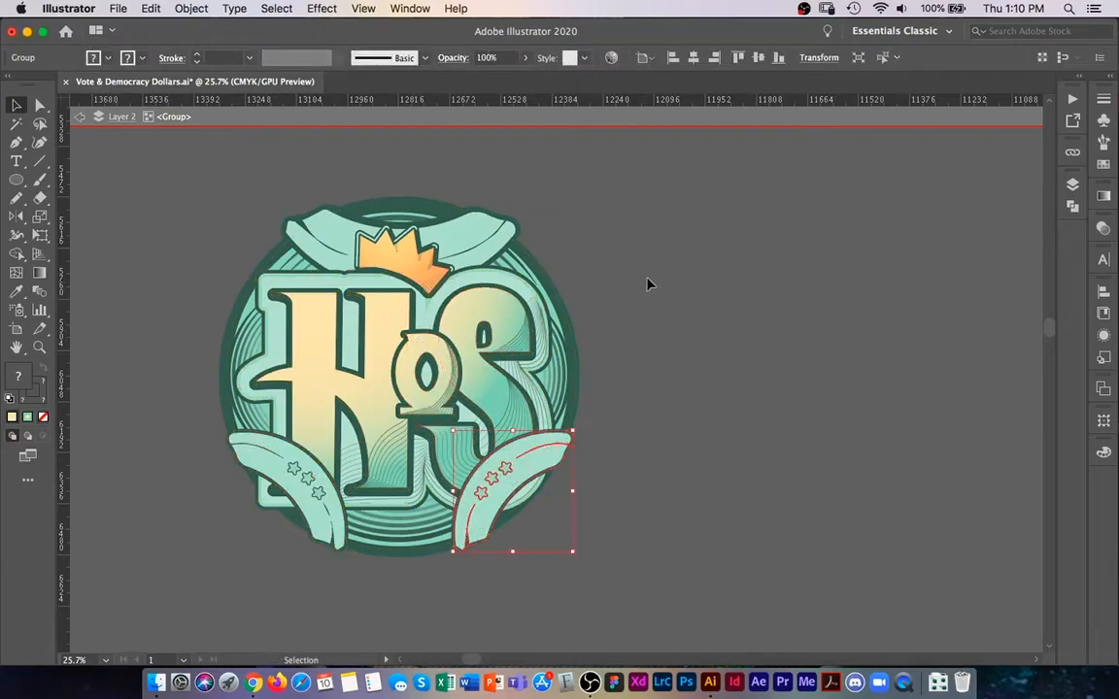
double_click(661, 279)
Examine the black VOTE lettering, its second copy with a blue band, and the blue curves drawn between them
key("z")
left_click_drag(685, 231, 613, 238)
left_click_drag(621, 194, 597, 332)
left_click_drag(637, 296, 479, 426)
left_click_drag(614, 242, 537, 340)
left_click_drag(579, 274, 517, 387)
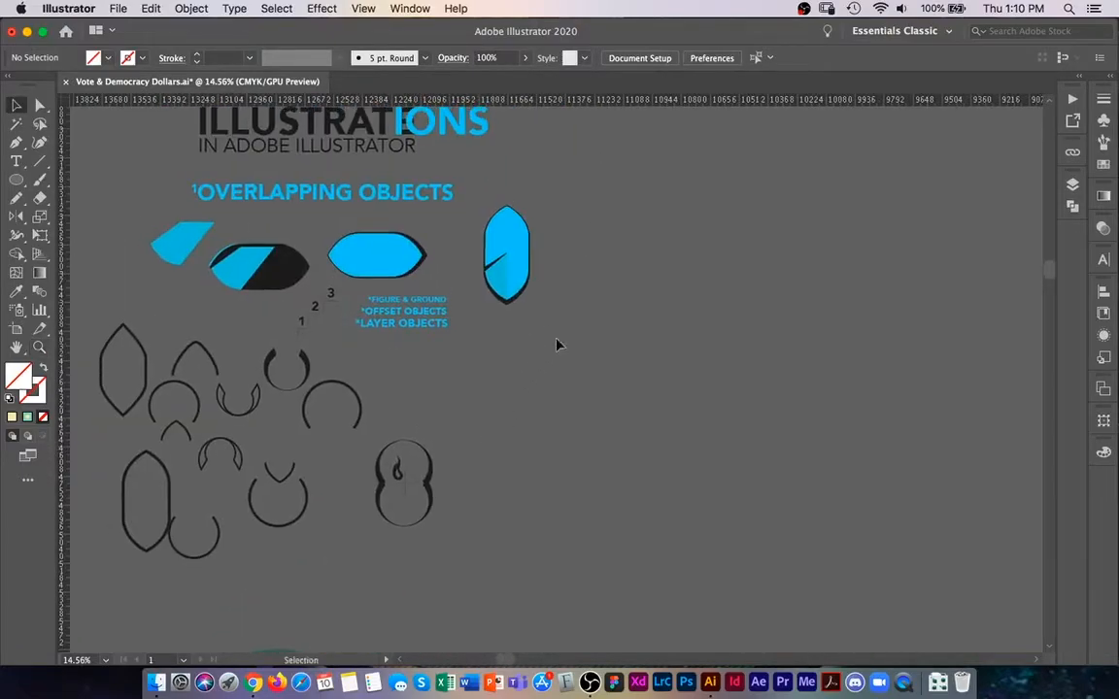
left_click_drag(518, 331, 467, 403)
left_click_drag(728, 122, 347, 464)
left_click_drag(475, 393, 561, 328)
left_click_drag(390, 376, 454, 370)
key("z")
left_click_drag(295, 375, 339, 377)
left_click_drag(504, 417, 367, 414)
left_click_drag(493, 394, 755, 386)
key("v")
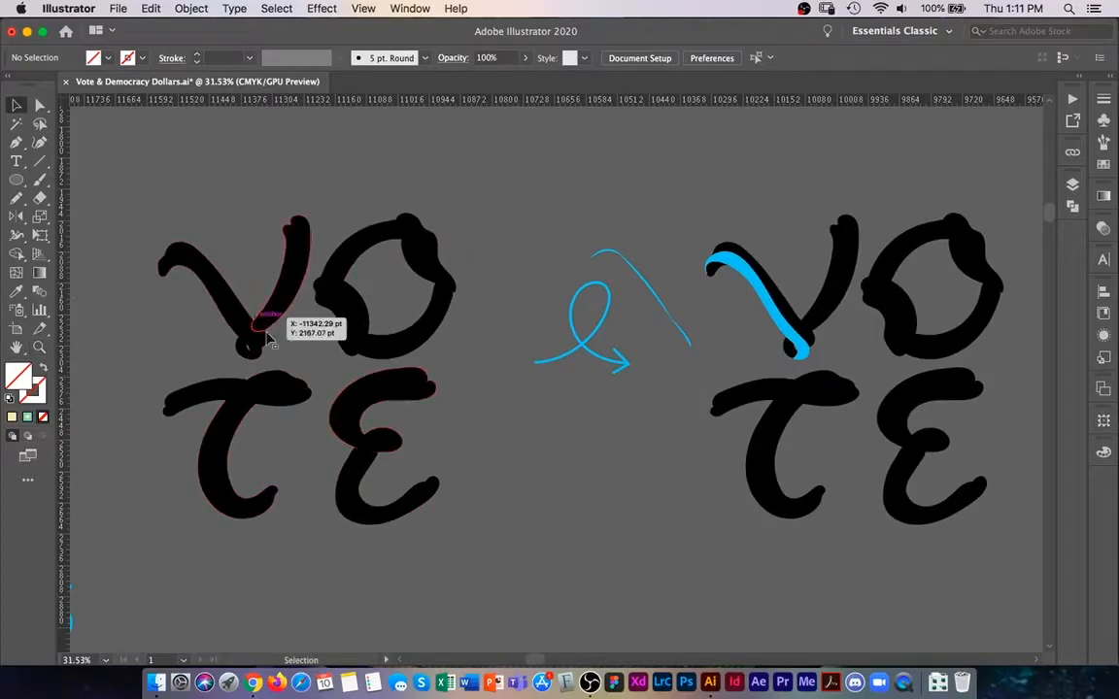
Examine the V of the second VOTE lettering up close, where the blue band overlaps its left stroke
key("space")
left_click_drag(539, 438, 262, 462)
key("z")
left_click_drag(546, 364, 708, 362)
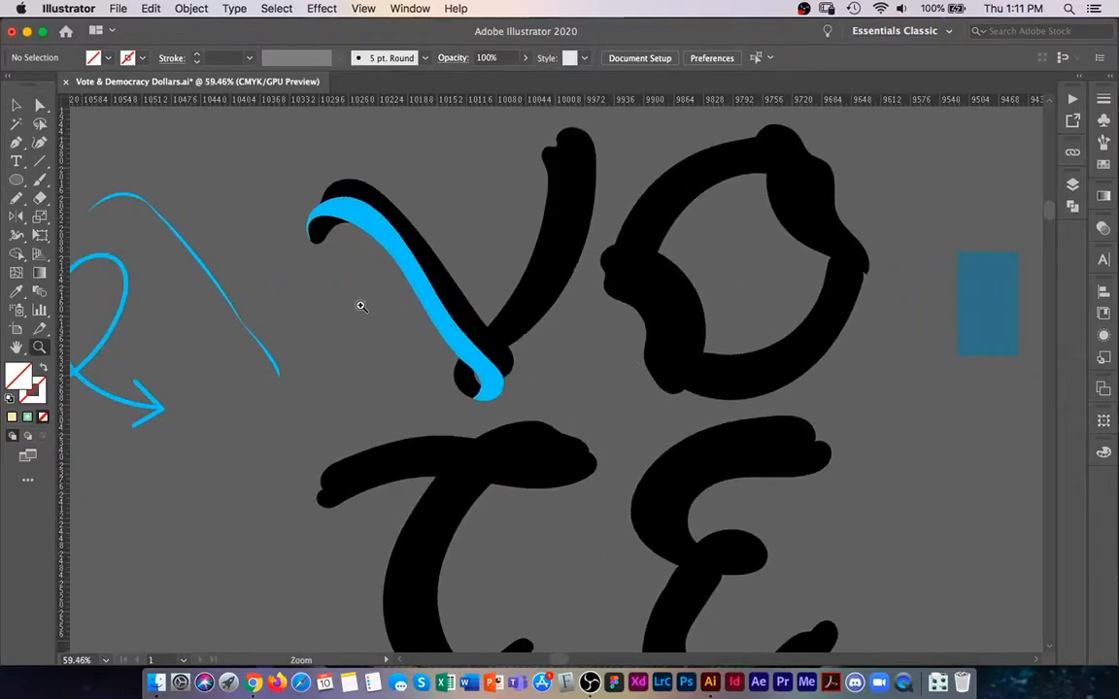
left_click_drag(359, 305, 383, 323)
left_click(385, 324)
key("v")
key("z")
left_click_drag(625, 376, 421, 404)
key("space")
left_click_drag(507, 375, 547, 365)
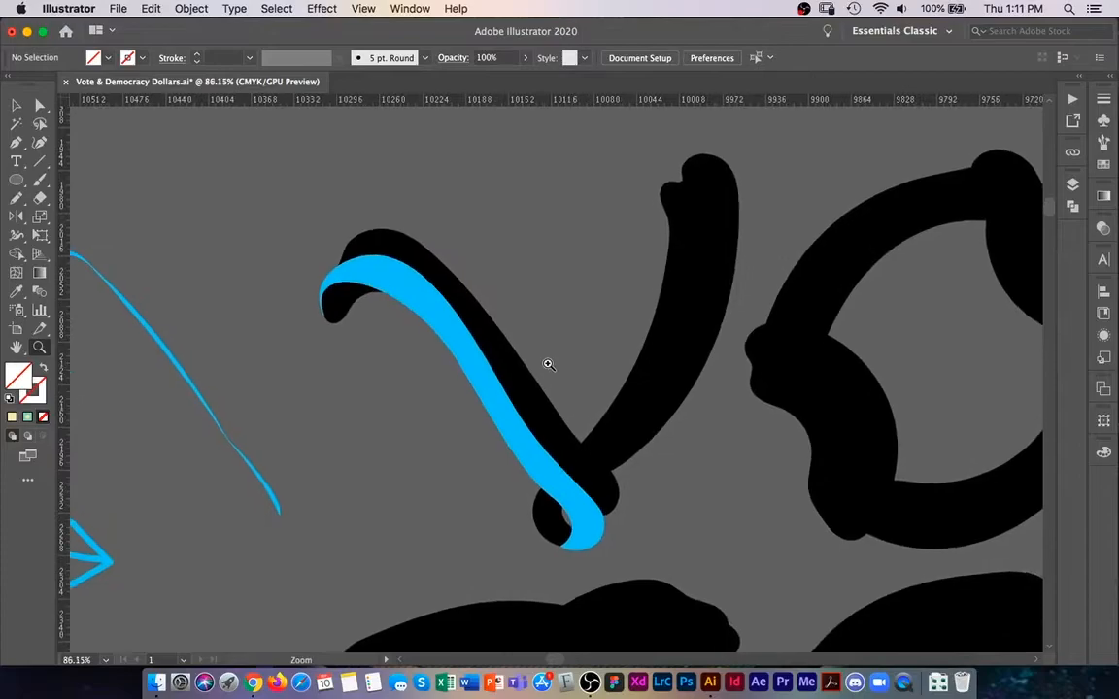
Draw a closed Pen path around the black area between the blue band and the outer edge of the V's left stroke
key("v")
key("p")
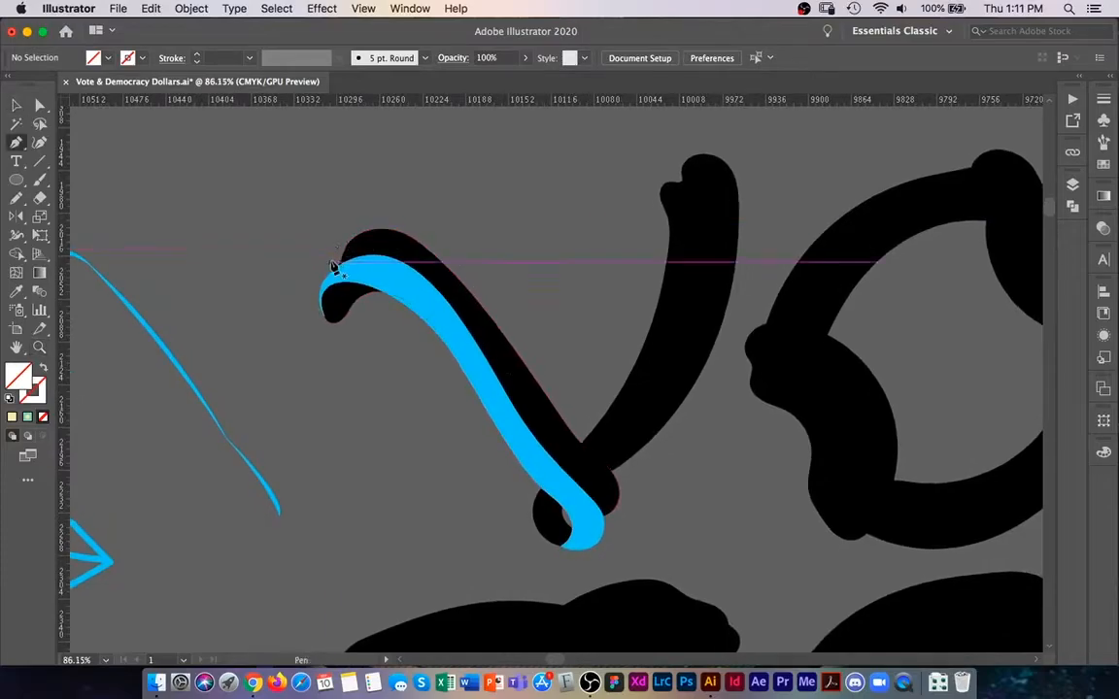
left_click(338, 267)
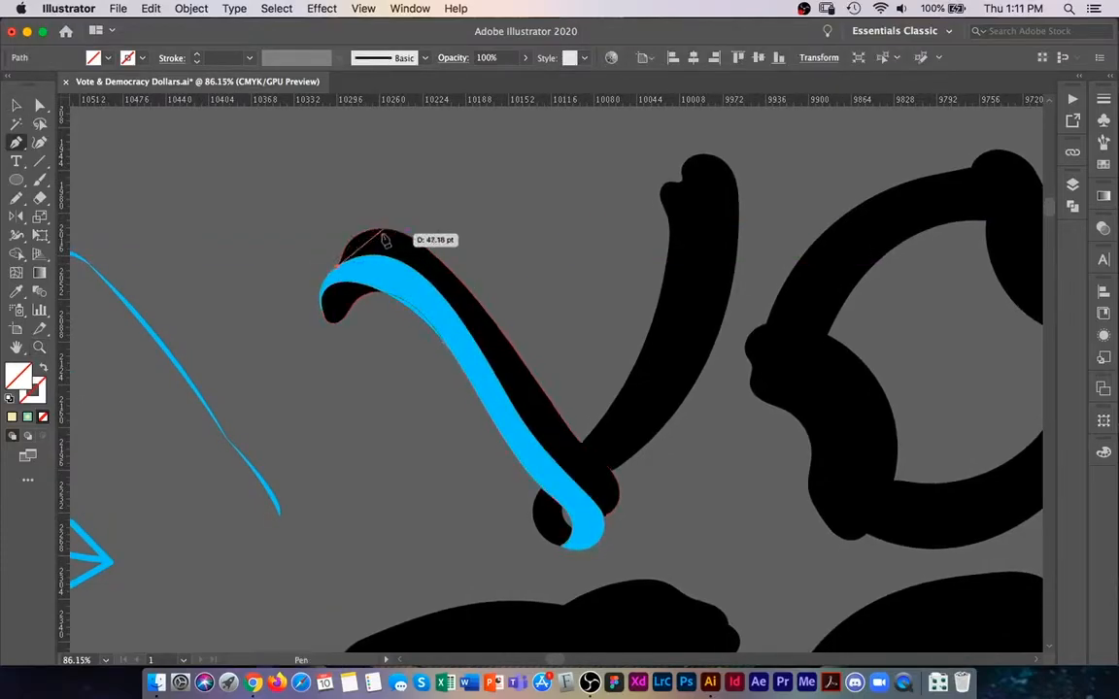
left_click_drag(379, 229, 418, 233)
left_click(513, 345)
left_click_drag(515, 350, 563, 421)
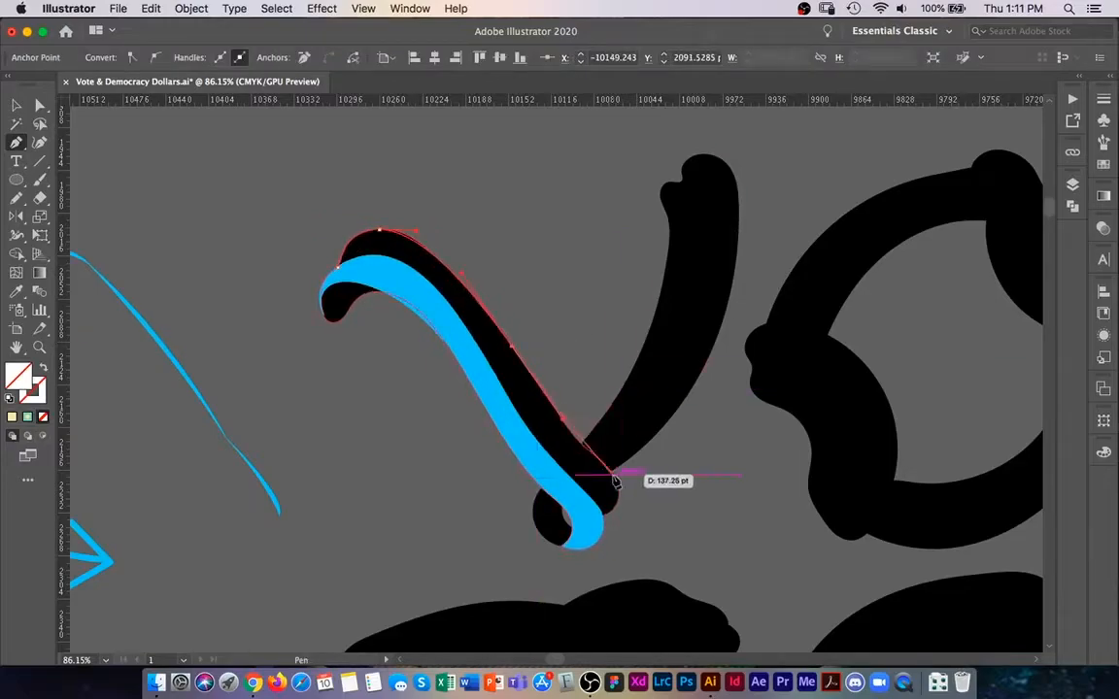
mouse_move(612, 475)
left_mouse_down()
mouse_move(622, 486)
mouse_move(619, 467)
mouse_move(626, 483)
mouse_move(604, 524)
mouse_move(547, 435)
mouse_move(486, 384)
mouse_move(497, 354)
mouse_move(475, 315)
mouse_move(412, 261)
mouse_move(328, 225)
left_mouse_up()
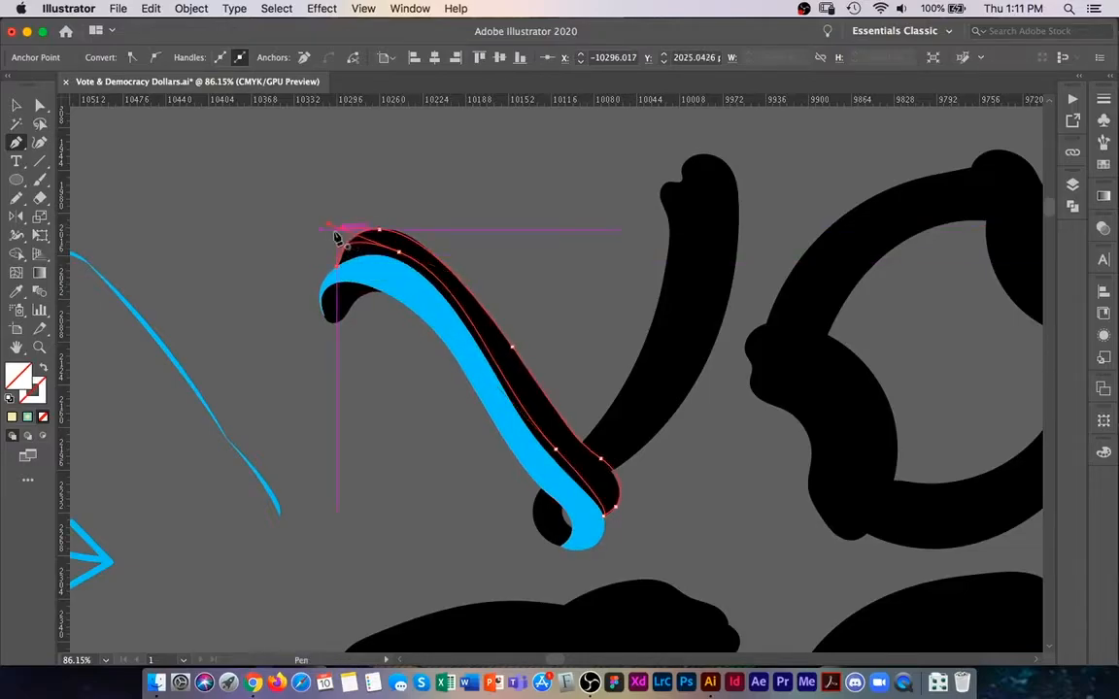
Shorten the direction handle near the new path's upper end to refine its curve, and deselect the path
key("a")
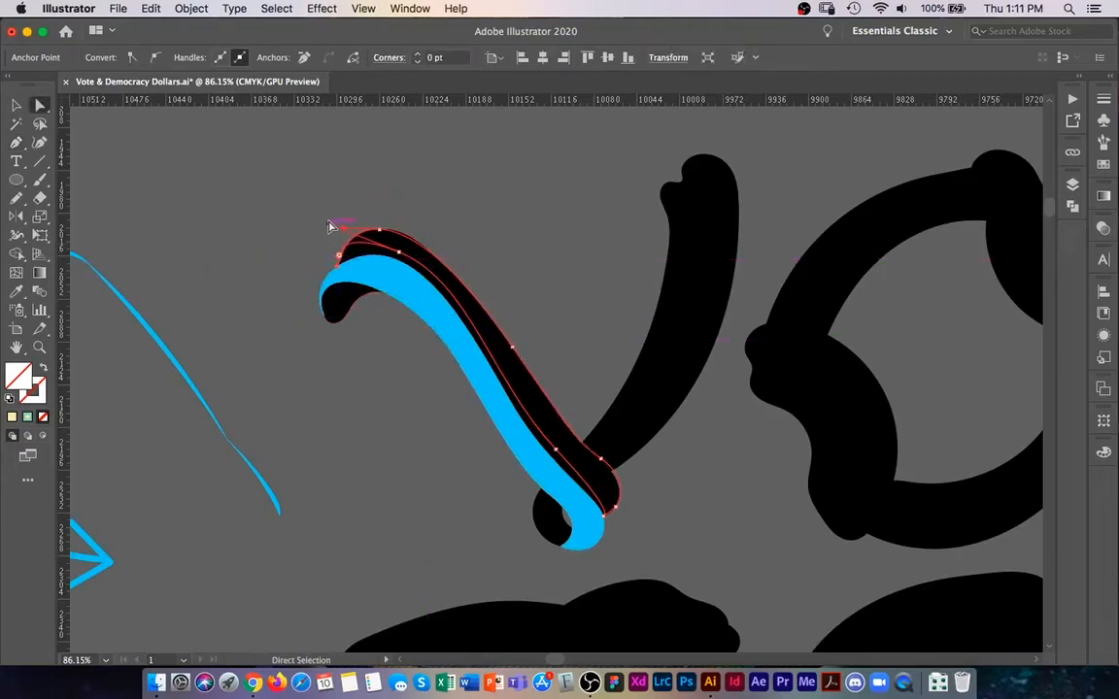
left_click_drag(329, 229, 344, 253)
key("v")
left_click(345, 429)
Fill the new path along the V's left stroke by sampling blue swatches, settling on the lightest grey-blue, and deselect it
key("z")
left_click_drag(585, 385, 382, 397)
left_click_drag(515, 377, 363, 381)
key("v")
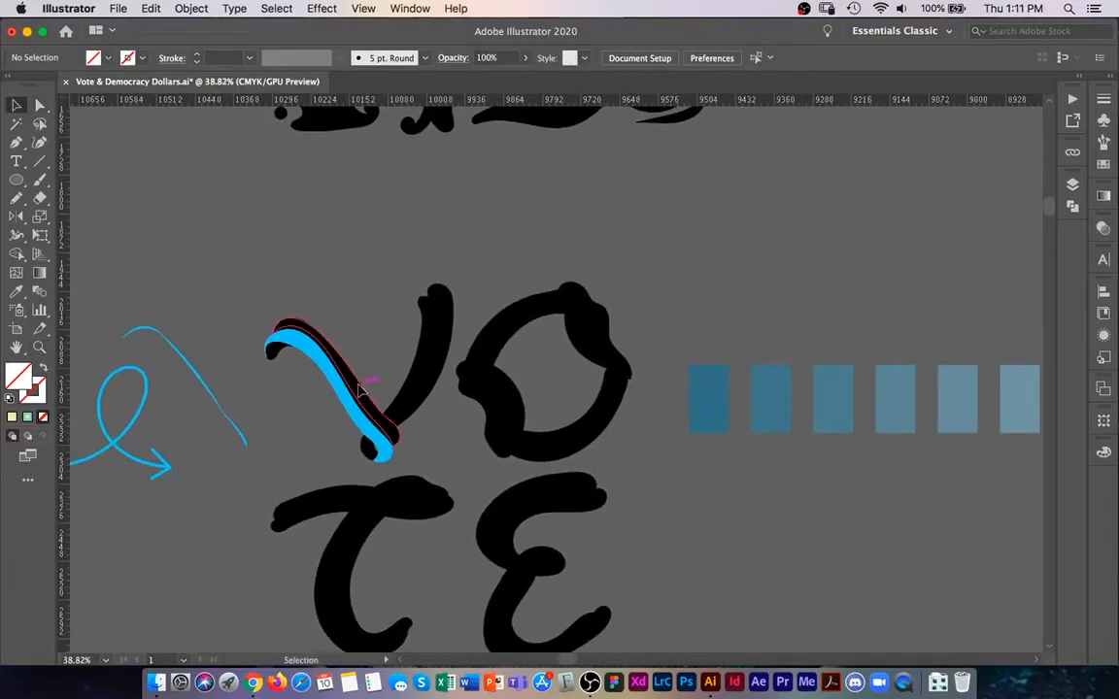
left_click(359, 388)
key("i")
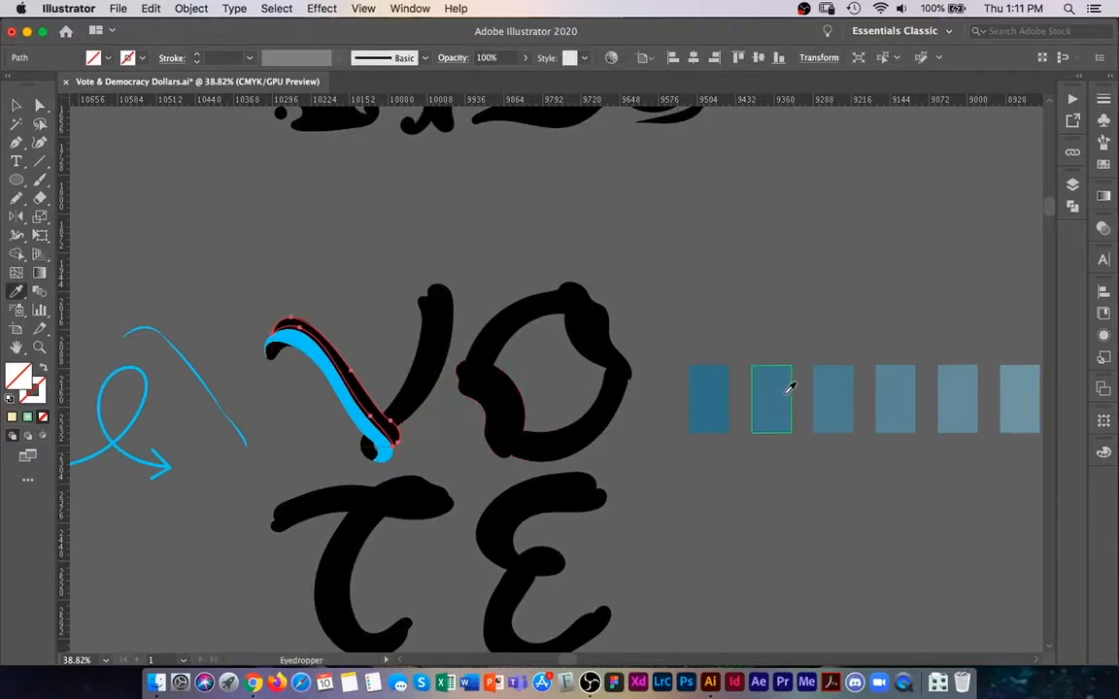
left_click(783, 392)
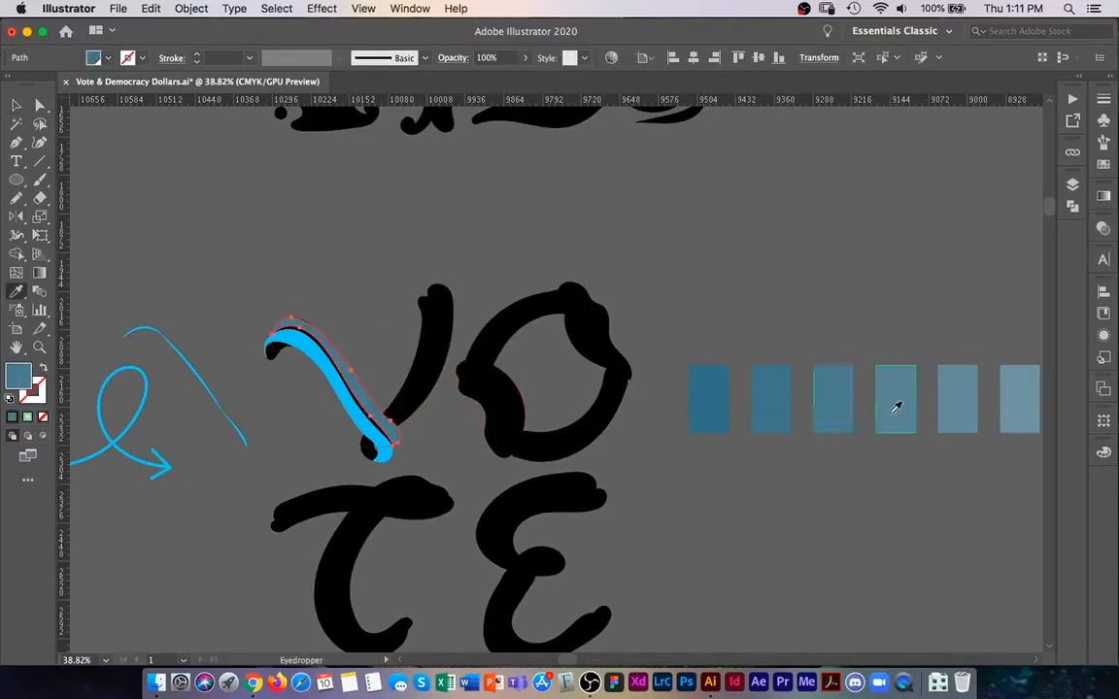
left_click(721, 394)
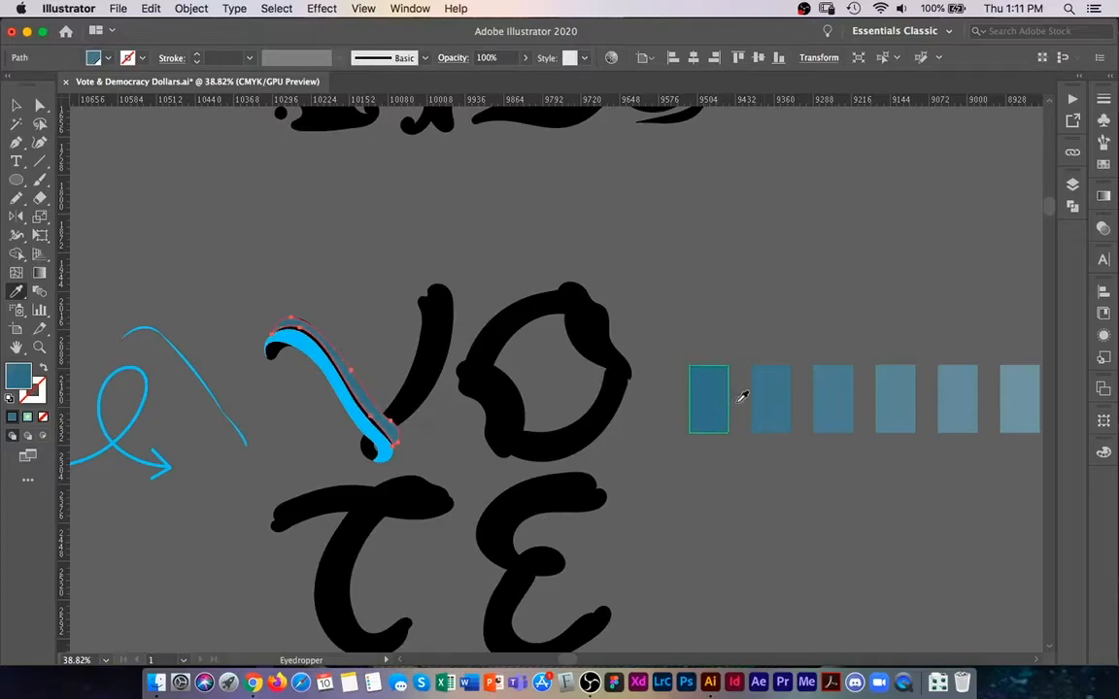
left_click(948, 396)
scroll(956, 379, "right", 5)
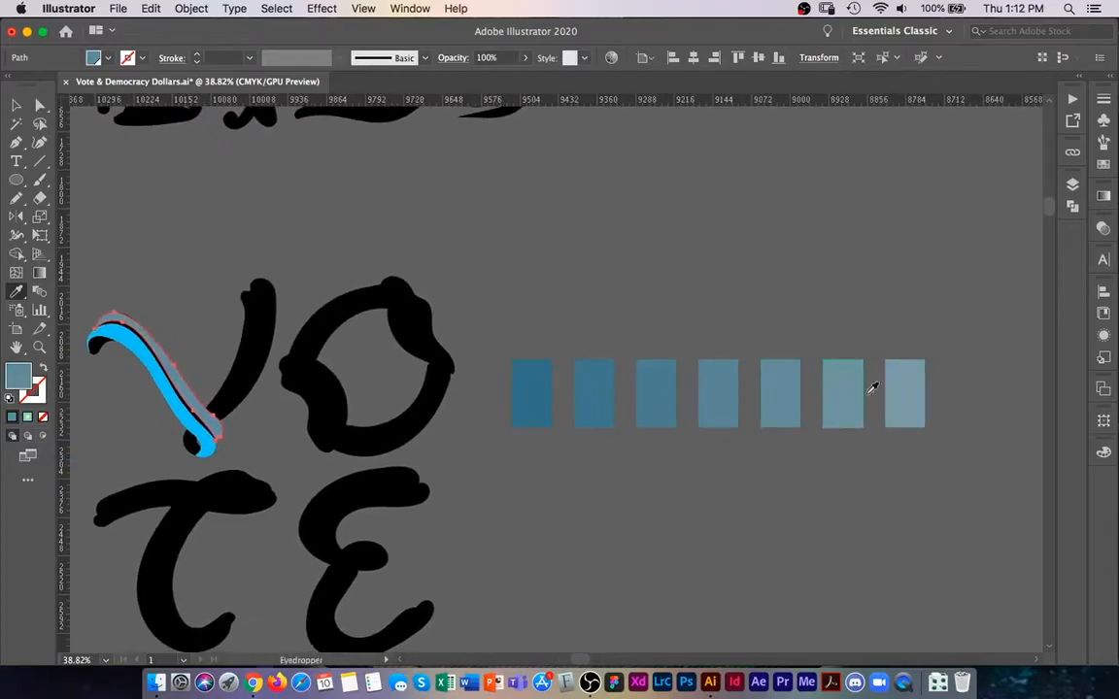
left_click(891, 397)
scroll(639, 320, "left", 6)
key("v")
left_click(488, 351)
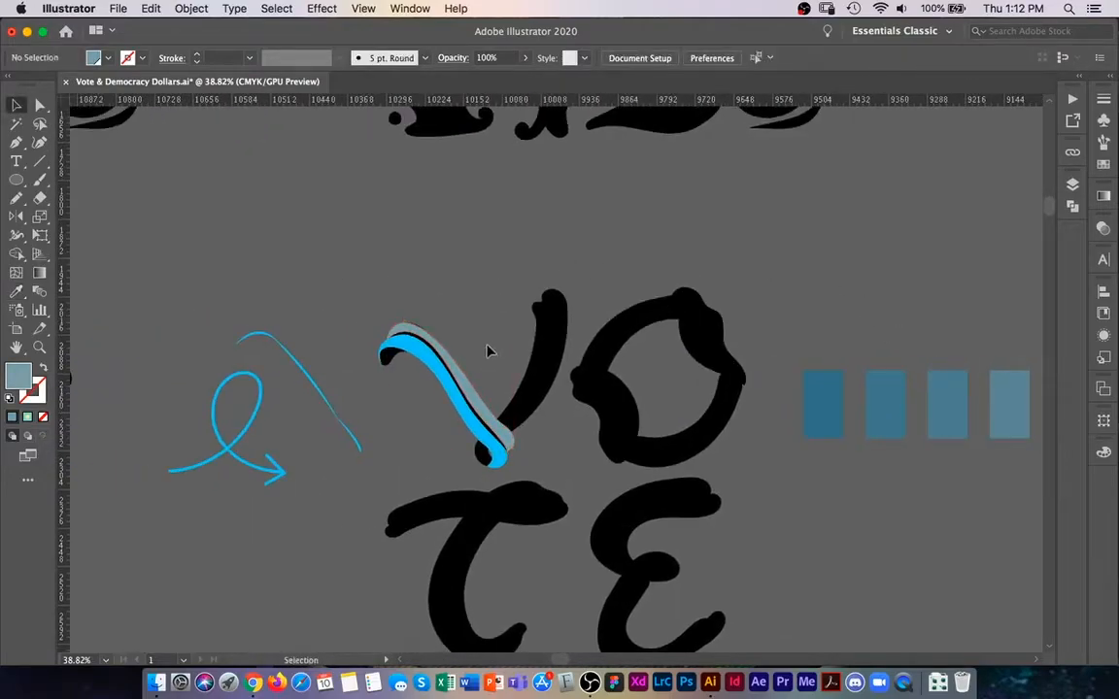
Adjust the direction handles at the grey-blue shape's upper end so its outer edge follows the black V's curve
left_click_drag(581, 337, 525, 325)
left_click_drag(357, 347, 546, 351)
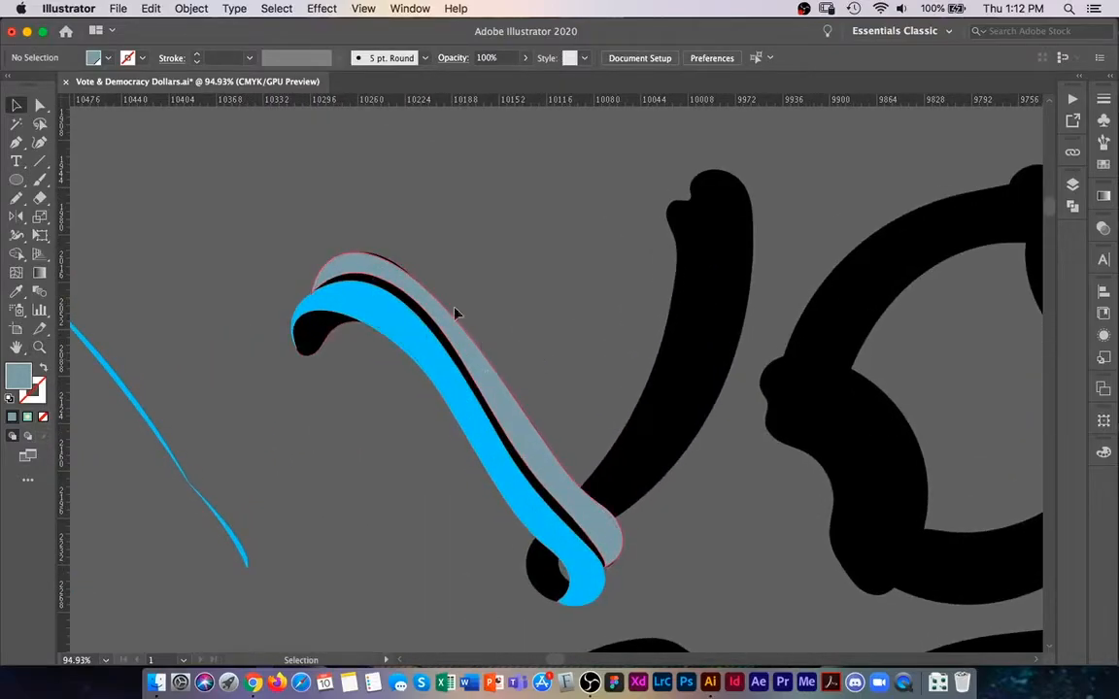
key("a")
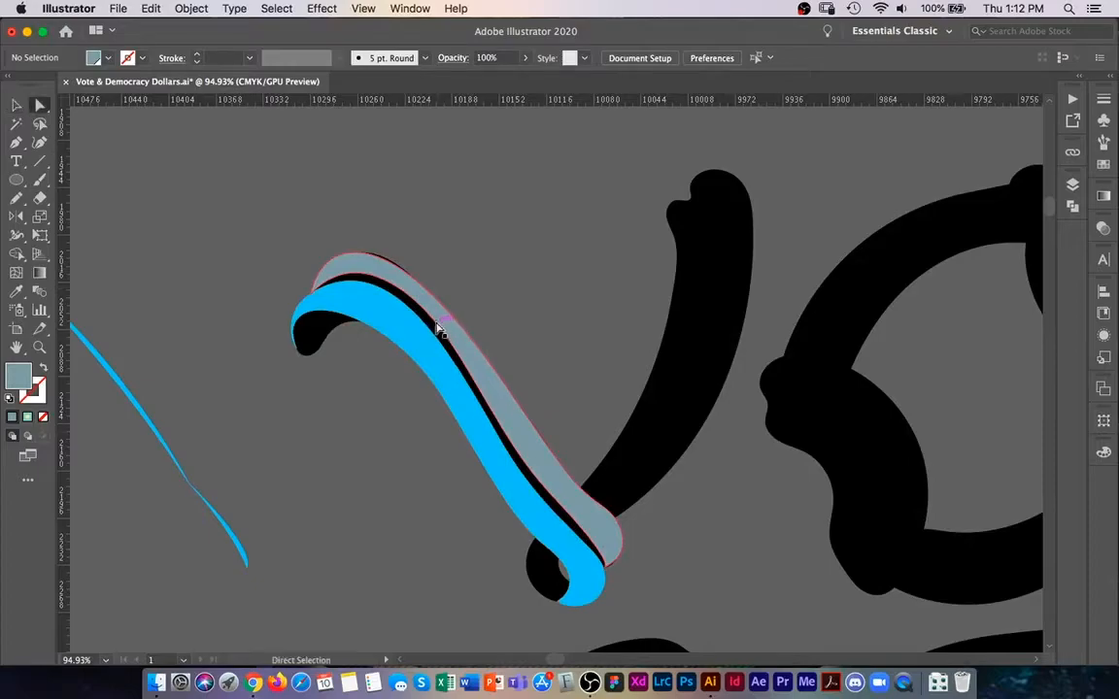
left_click(441, 332)
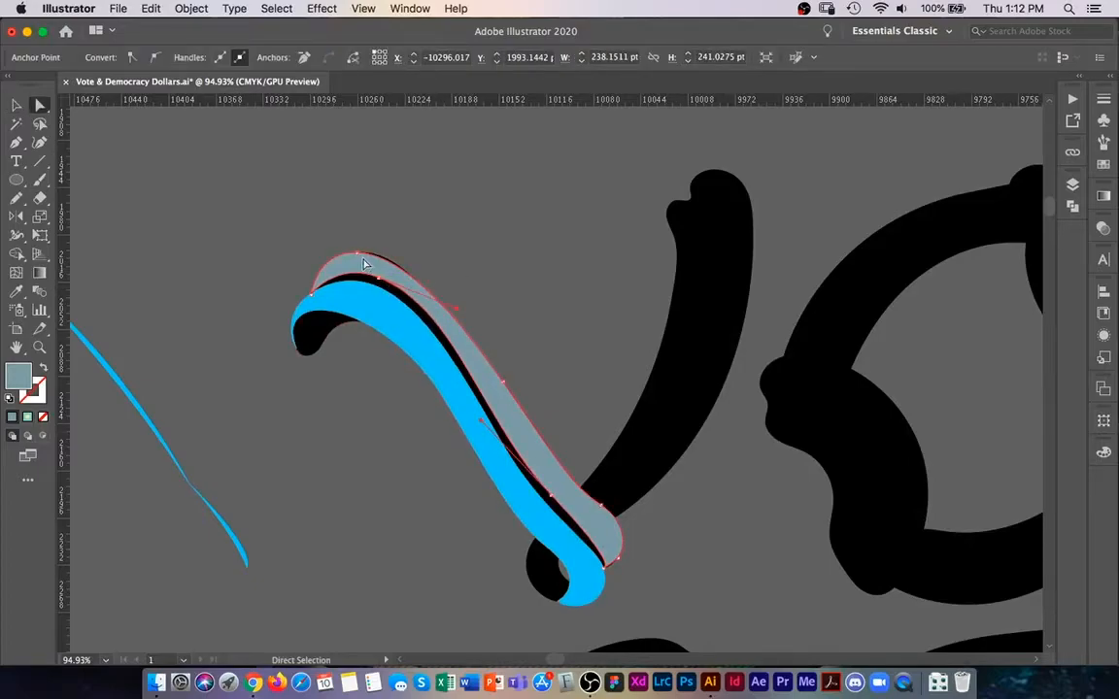
left_click(358, 260)
left_click_drag(404, 257, 406, 254)
left_click_drag(448, 302, 445, 293)
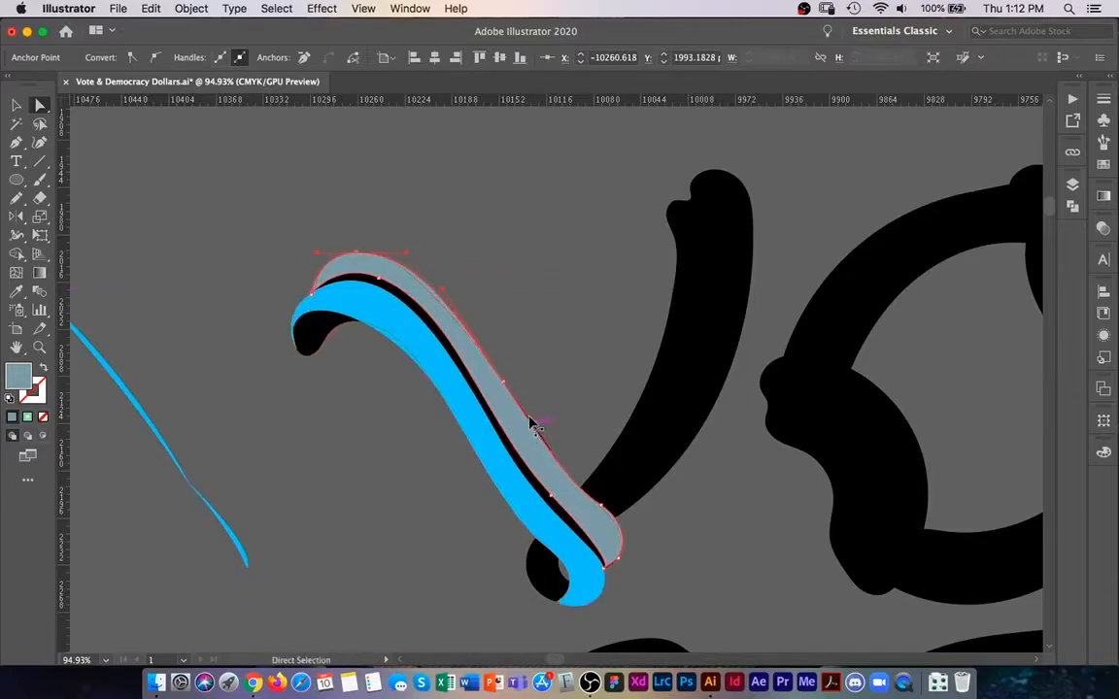
Refine the middle and lower outer edge of the grey-blue shape to match the black stroke, and deselect it
left_click(505, 385)
left_click_drag(556, 469, 536, 432)
left_click_drag(572, 486, 561, 472)
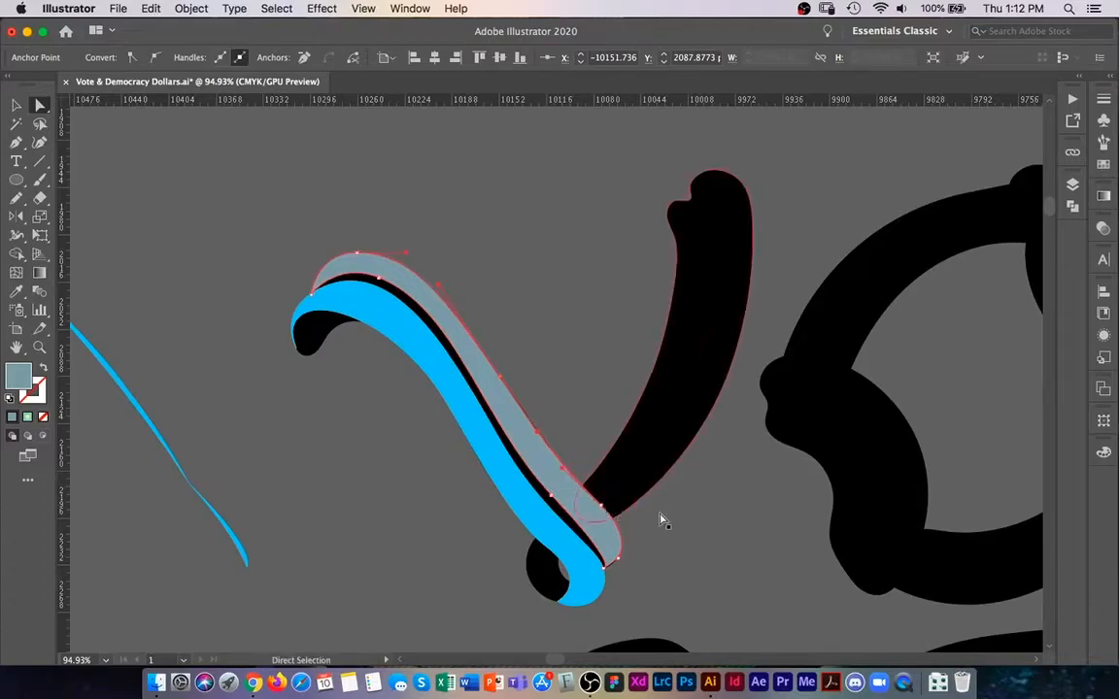
left_click(712, 517)
Examine the V's ribbon layers within the lettering and the layered VOTE artwork on the blue artboard
key("z")
left_click_drag(595, 404, 452, 379)
key("v")
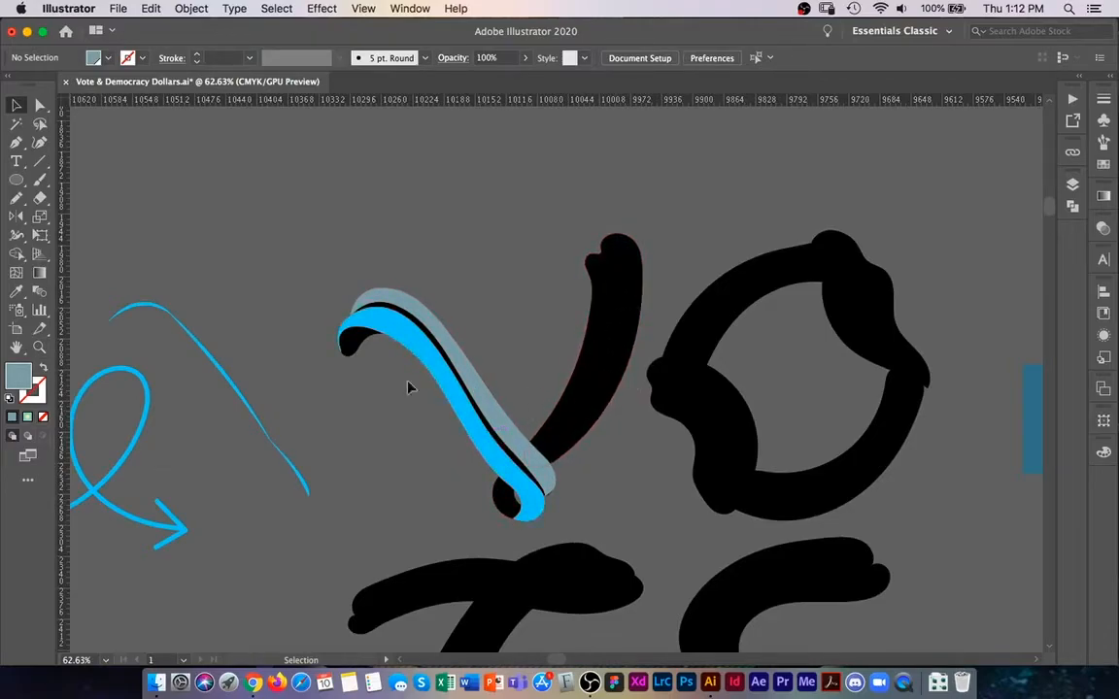
key("z")
left_click_drag(655, 428, 482, 434)
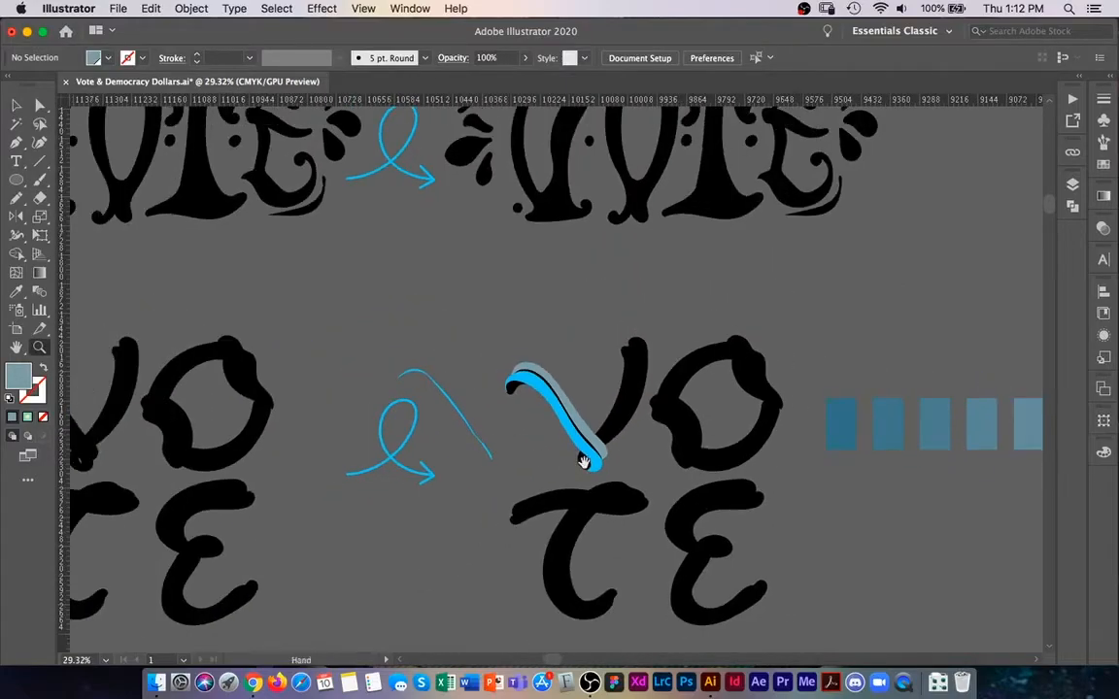
left_click_drag(582, 459, 451, 439)
scroll(551, 409, "down", 5)
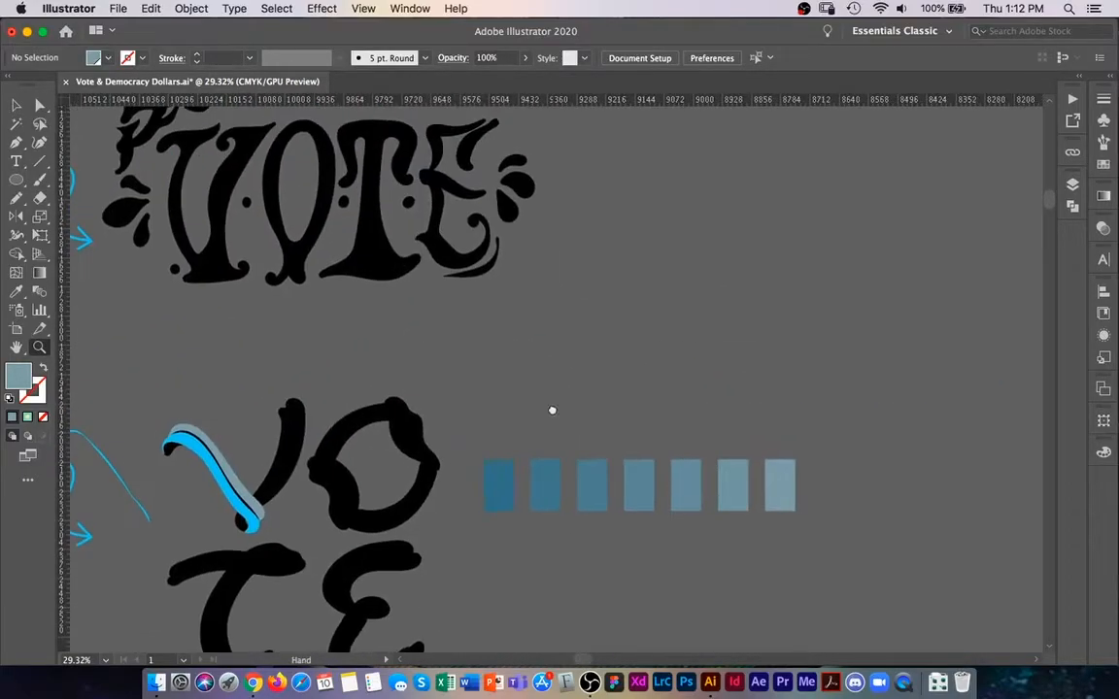
scroll(570, 389, "right", 5)
scroll(570, 390, "up", 1)
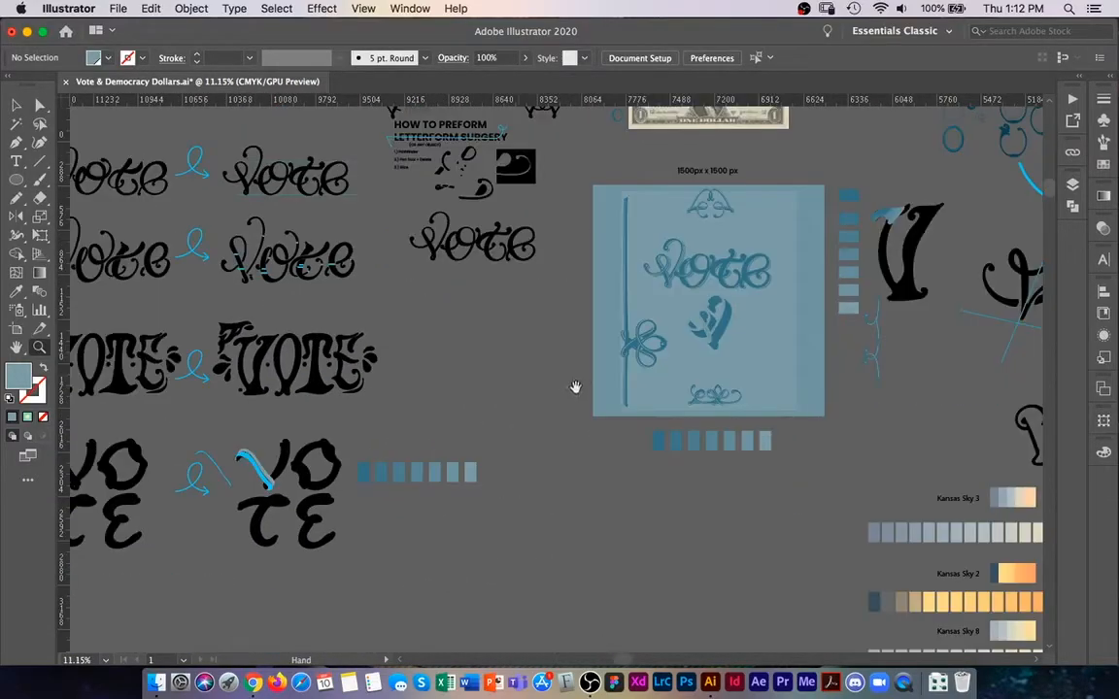
scroll(482, 382, "right", 5)
scroll(482, 381, "up", 1)
left_click_drag(545, 380, 761, 354)
left_click_drag(643, 384, 639, 338)
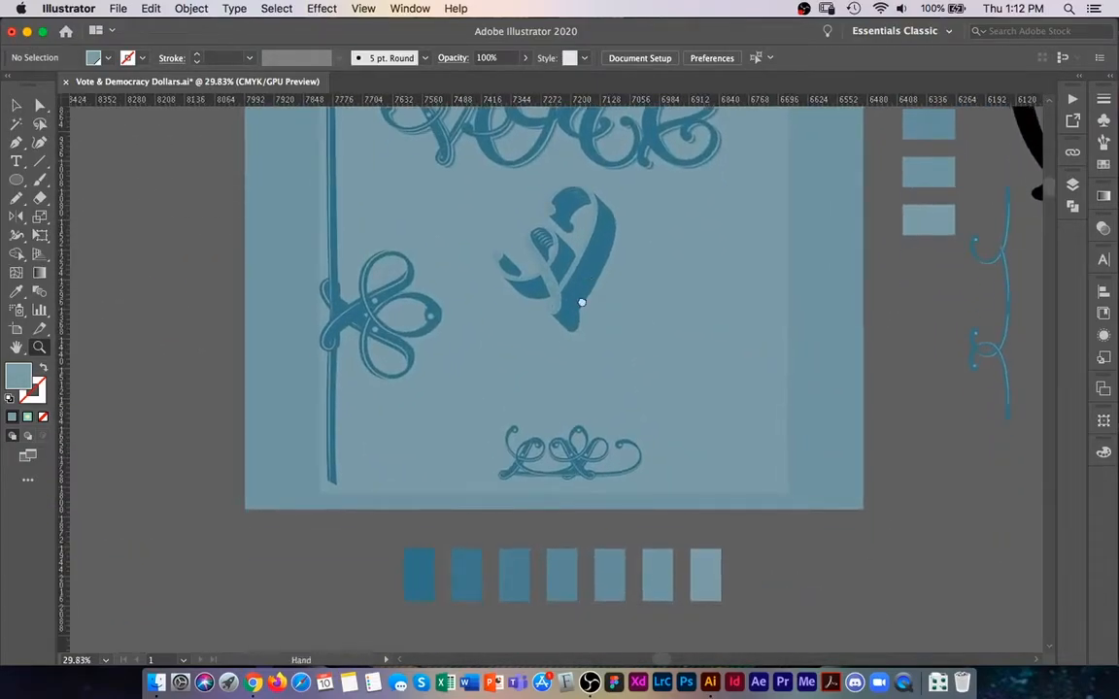
left_click_drag(582, 302, 574, 369)
Copy the light script V from the blue artboard to the empty canvas below it
key("v")
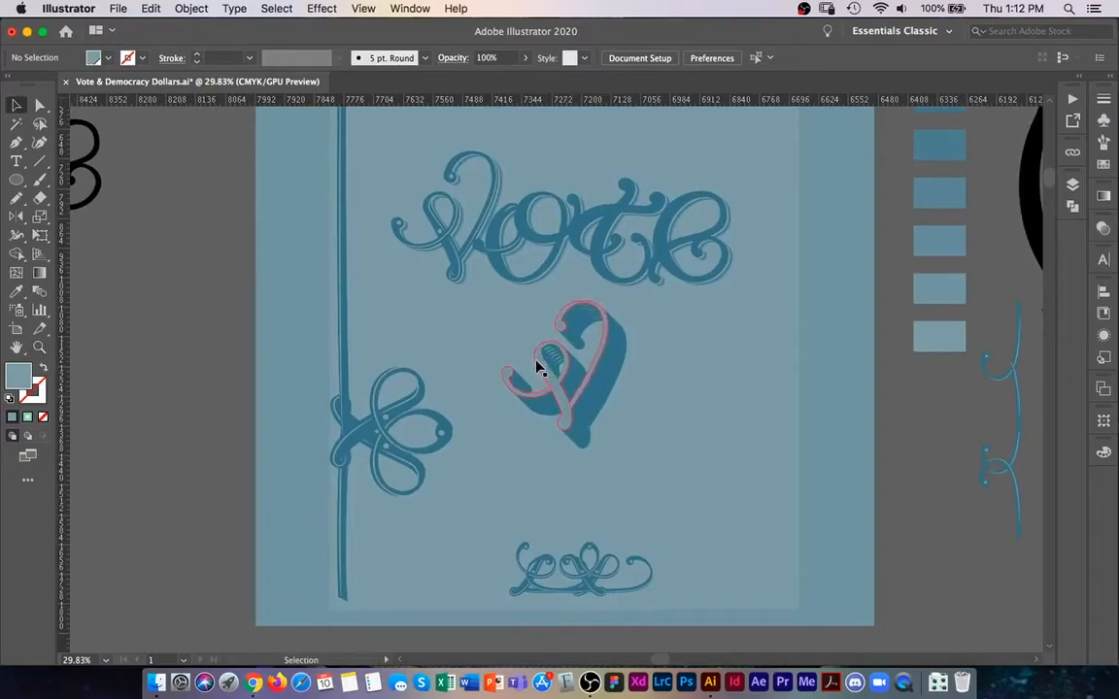
left_click(539, 368)
left_click(555, 392)
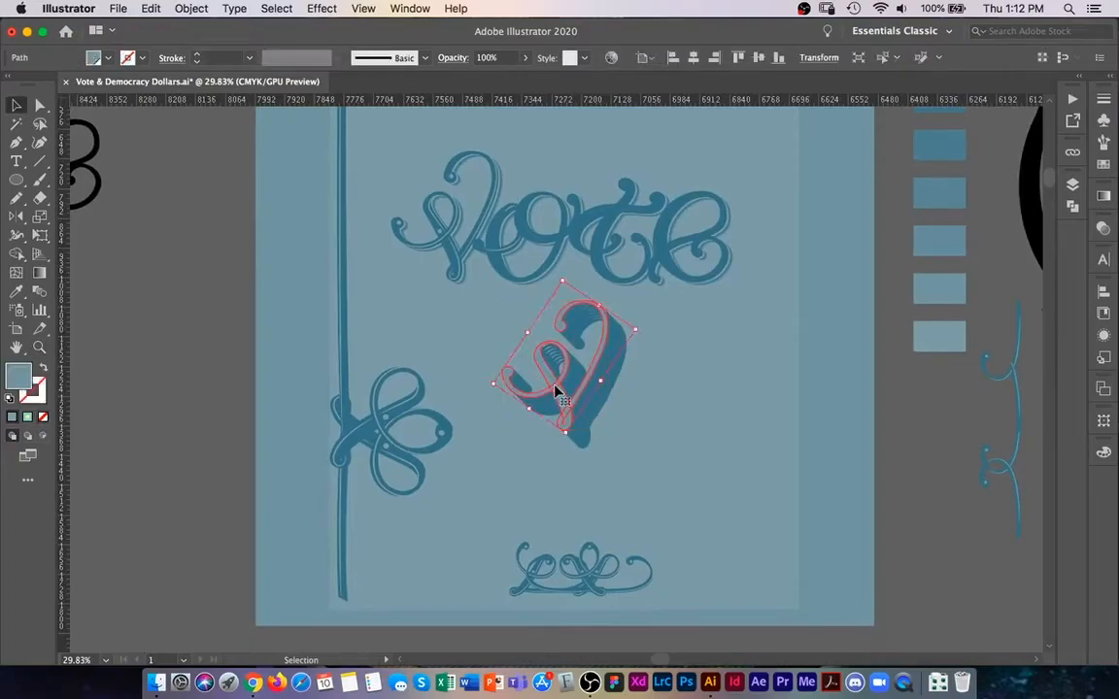
key("z")
left_click_drag(607, 436, 540, 255)
key("v")
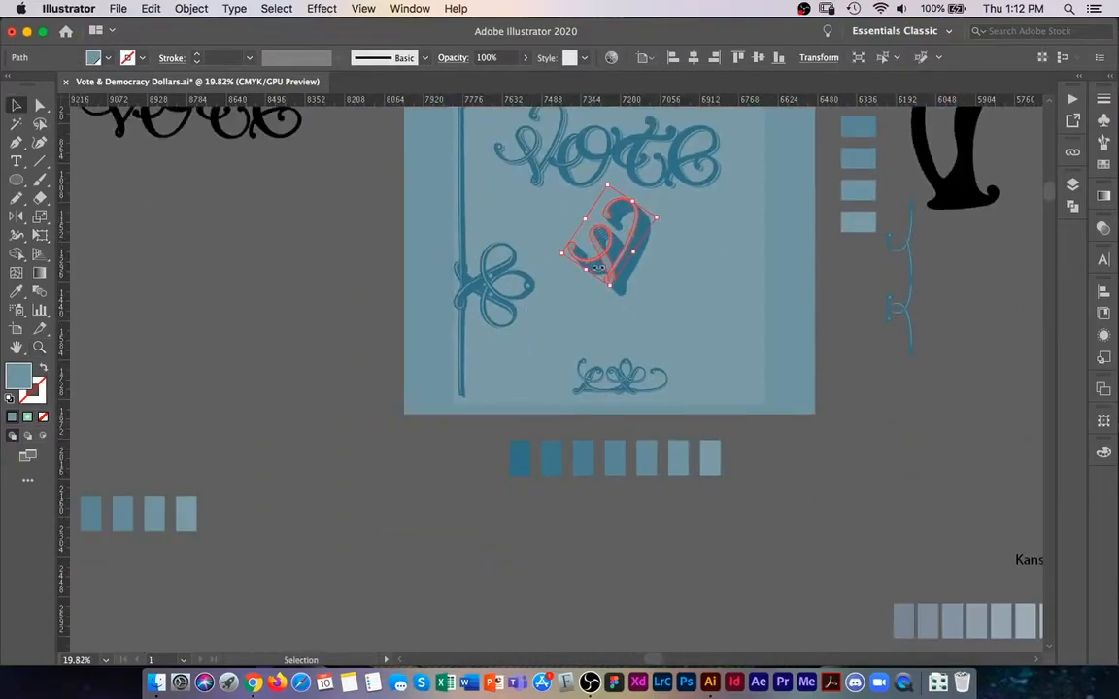
left_click_drag(621, 249, 462, 529)
left_click(457, 570)
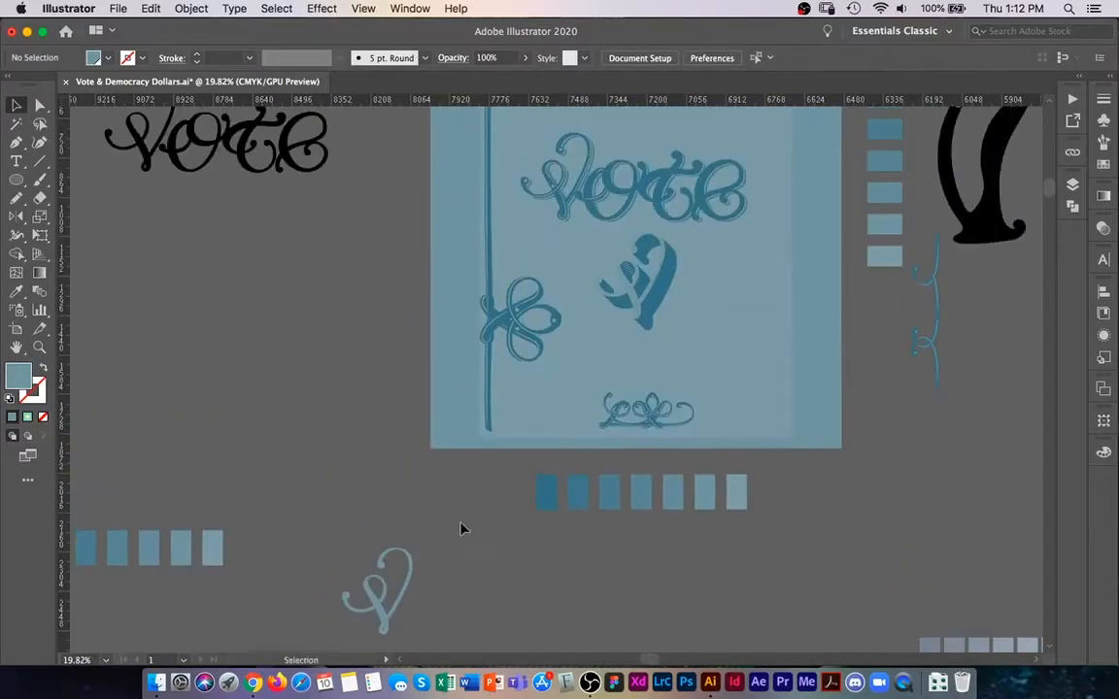
Fill the copied script V with the darkest blue swatch and deselect it
left_click(402, 561)
key("i")
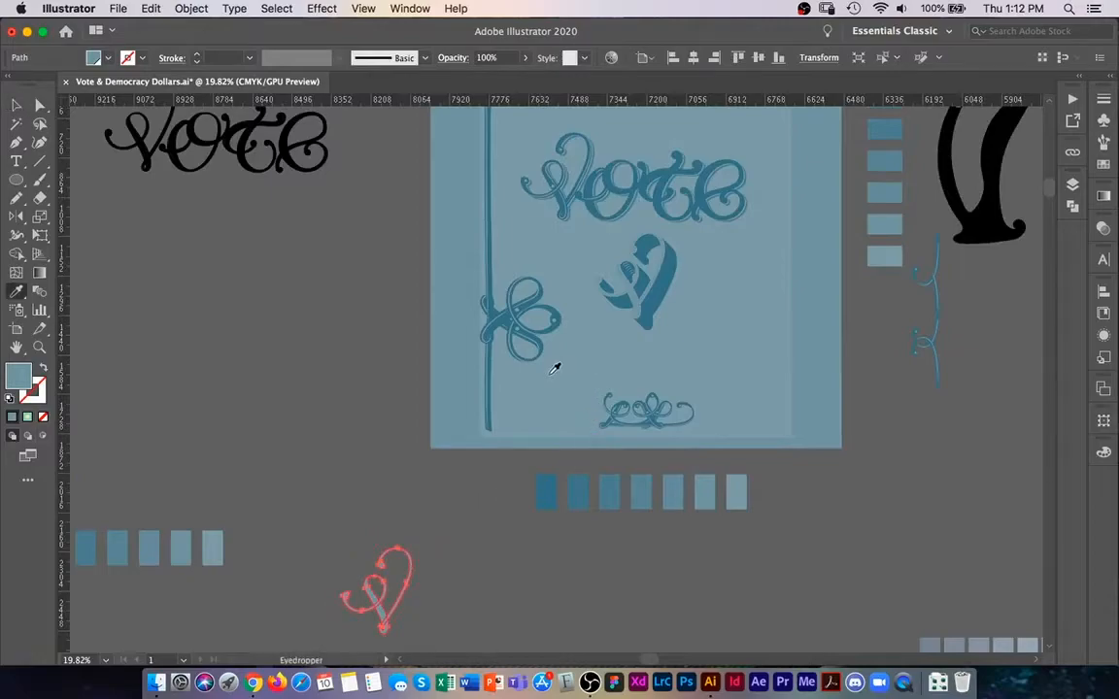
left_click(544, 488)
key("v")
left_click(463, 581)
Examine the copied script V's outline and anchor points up close
left_click_drag(462, 582, 596, 377)
key("z")
left_click_drag(485, 409, 419, 395)
left_click_drag(459, 396, 470, 369)
left_click_drag(375, 465, 454, 426)
key("a")
left_click(368, 460)
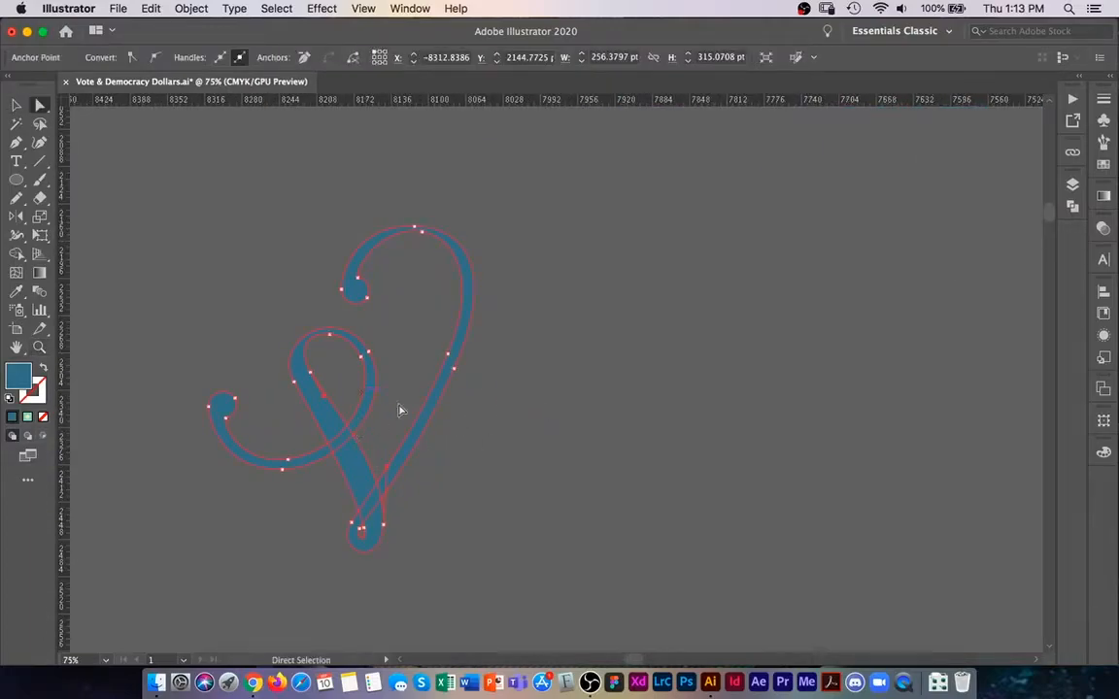
key("z")
left_click_drag(539, 337, 449, 376)
key("a")
left_click(434, 424)
key("v")
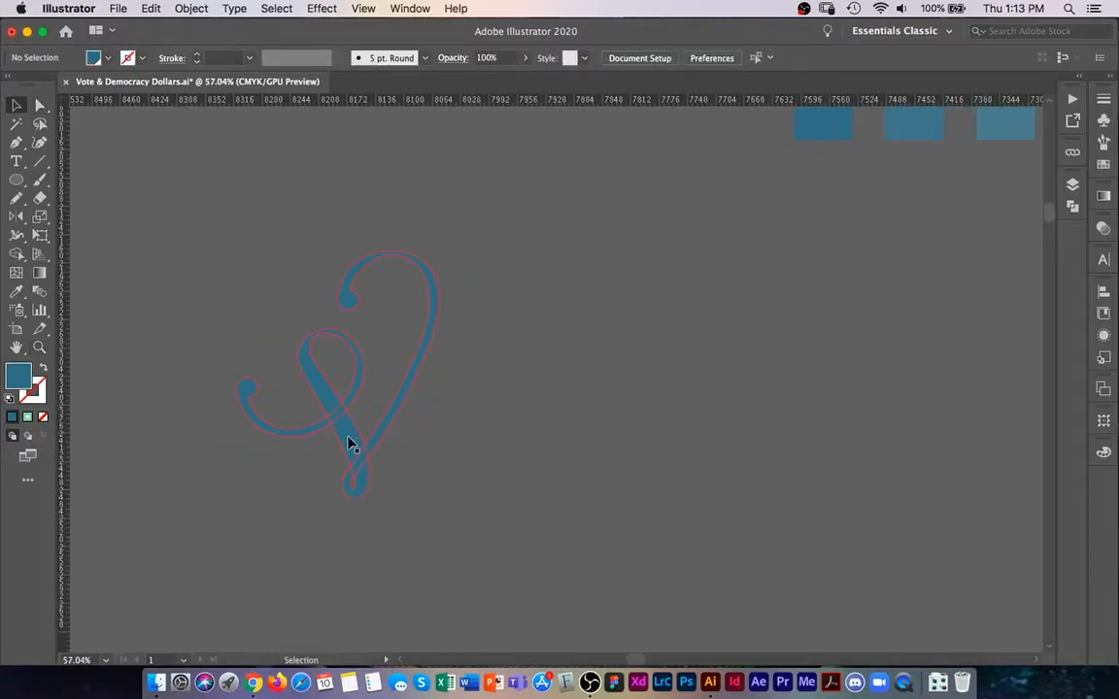
Fill the script V with the lightest grey-blue swatch and deselect it
left_click(352, 434)
key("z")
left_click_drag(582, 321, 309, 388)
key("i")
left_click(895, 251)
key("v")
left_click(357, 434)
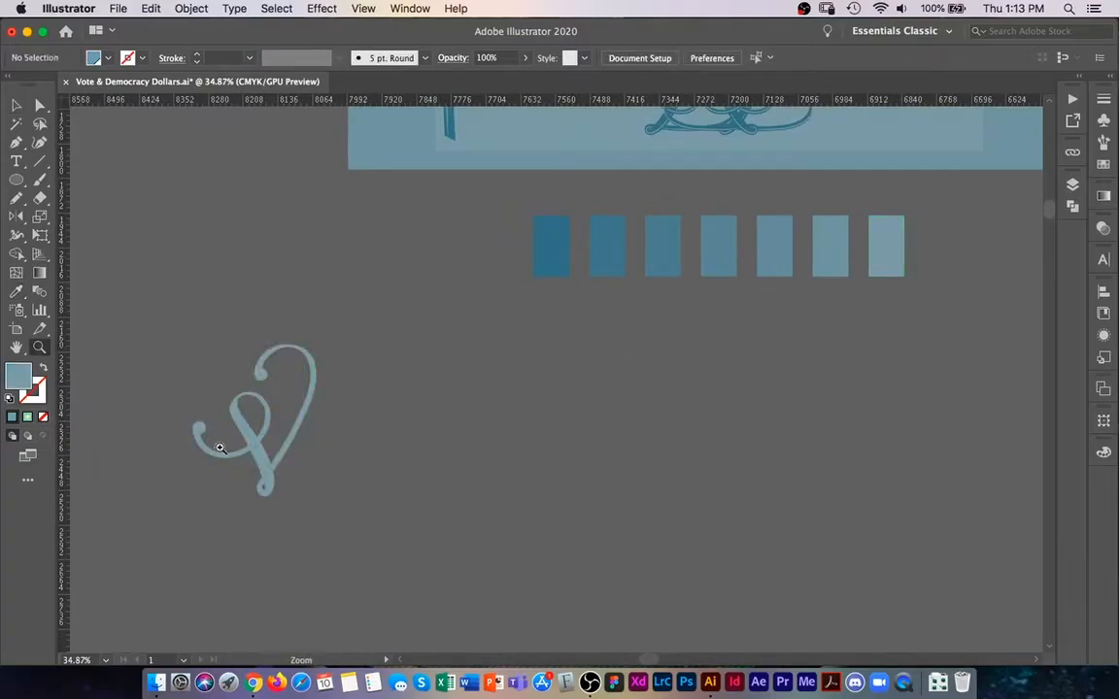
Duplicate the script V with a diagonal offset of about 9 pt down and to the right
key("z")
left_click_drag(218, 449, 425, 401)
key("v")
left_click(357, 434)
key("z")
left_click_drag(569, 382, 373, 446)
key("v")
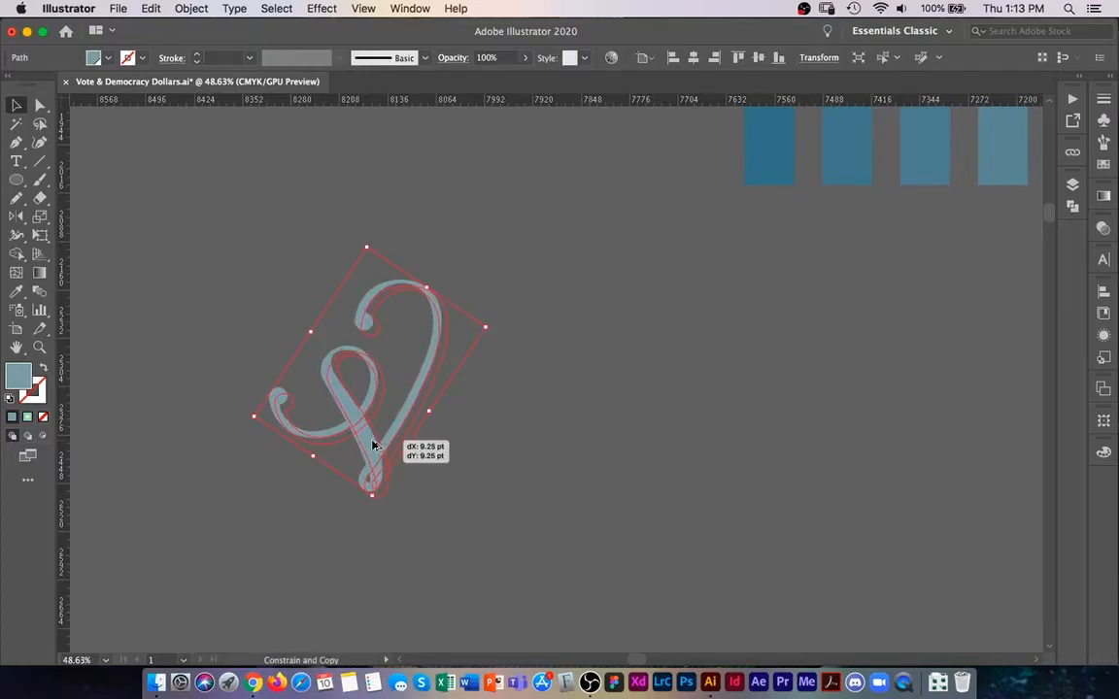
left_click_drag(374, 445, 380, 452)
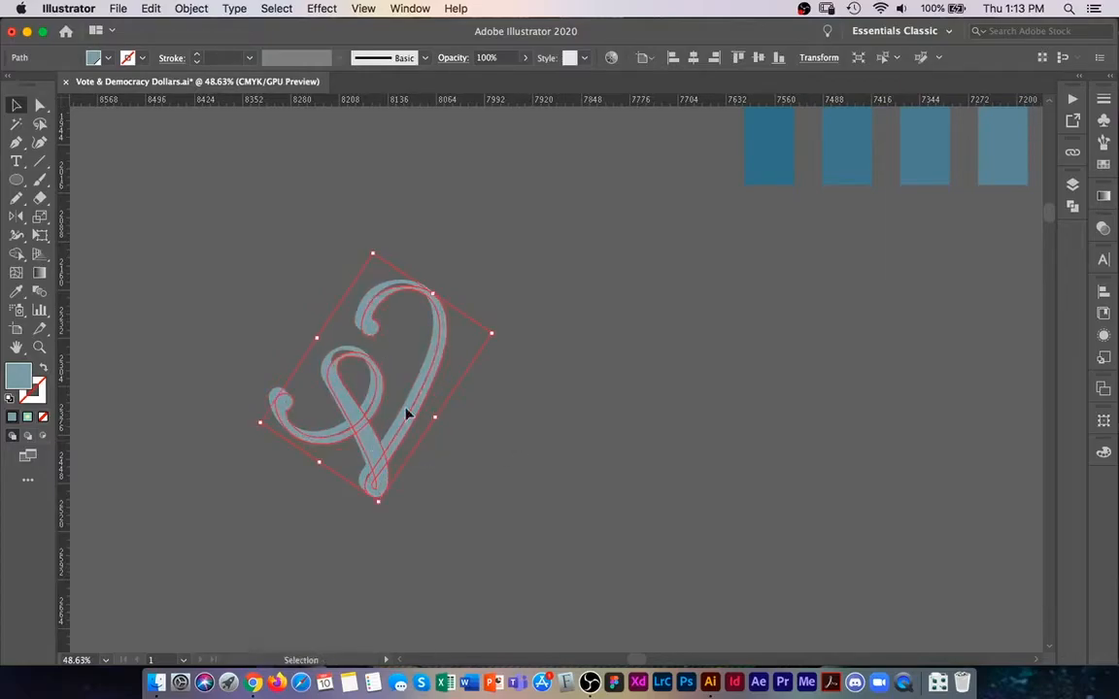
Repeat the offset duplication of the script V to build a long diagonal stack of copies, and deselect
key("super+d")
key("super+d")
key("super+d")
key("super+d")
key("super+d")
key("super+d")
key("super+d")
key("super+d")
key("super+d")
key("super+d")
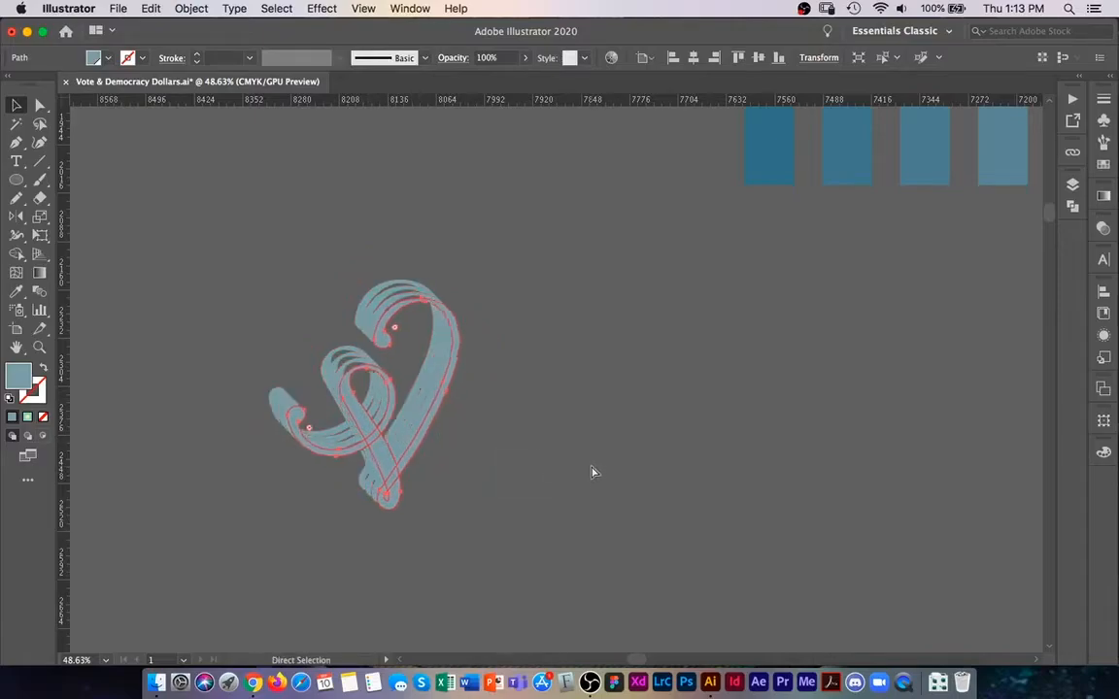
key("super+d")
left_click(588, 469)
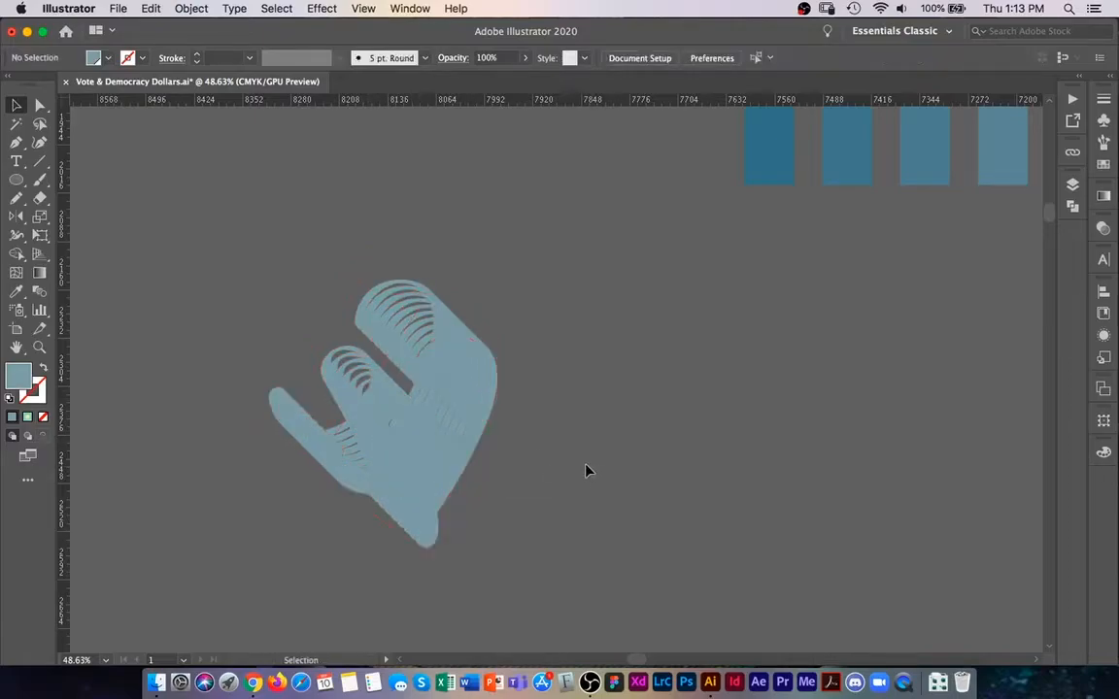
Bring the original script V at the upper-left end of the stack to the front
left_click_drag(324, 423, 486, 431)
key("v")
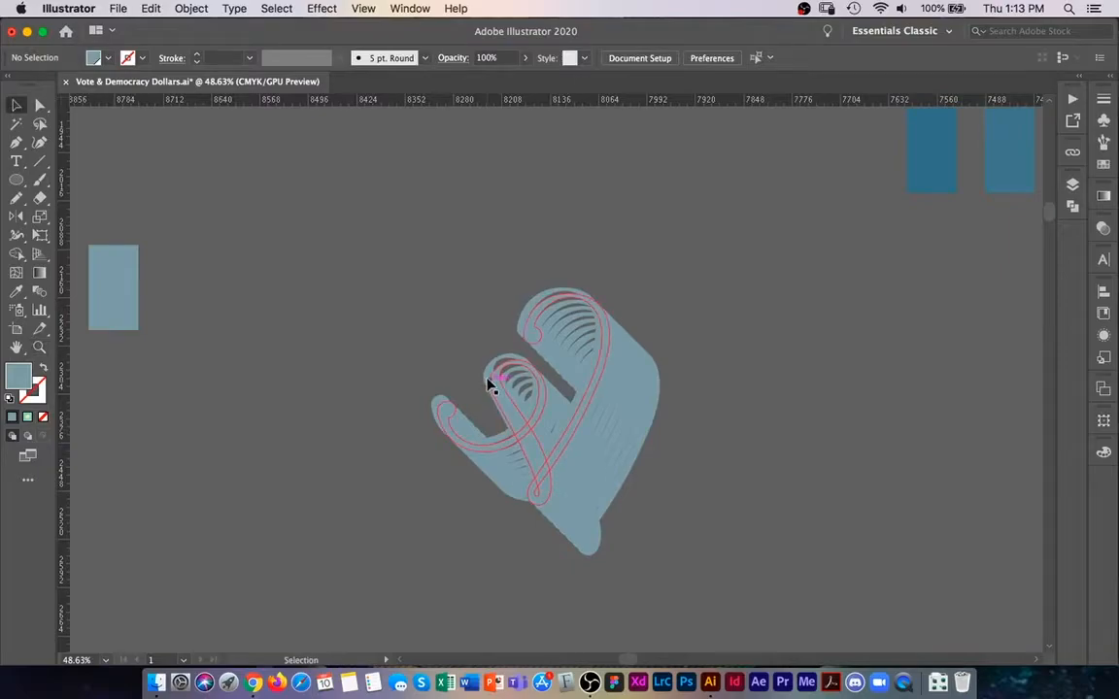
left_click(487, 380)
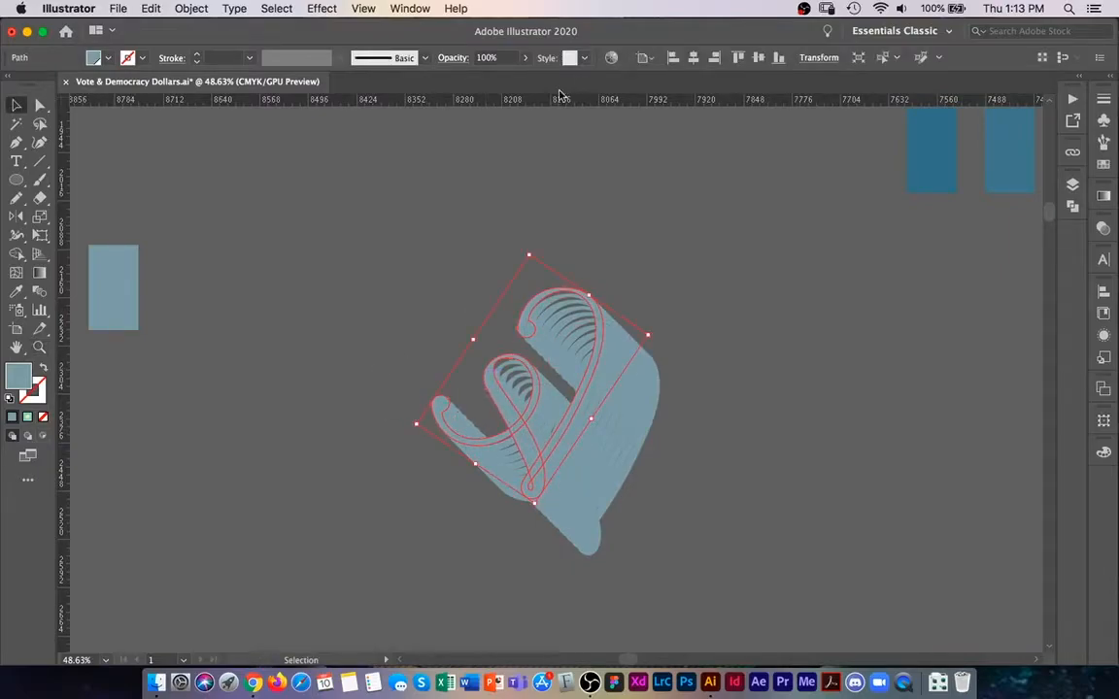
left_click(191, 8)
mouse_move(200, 40)
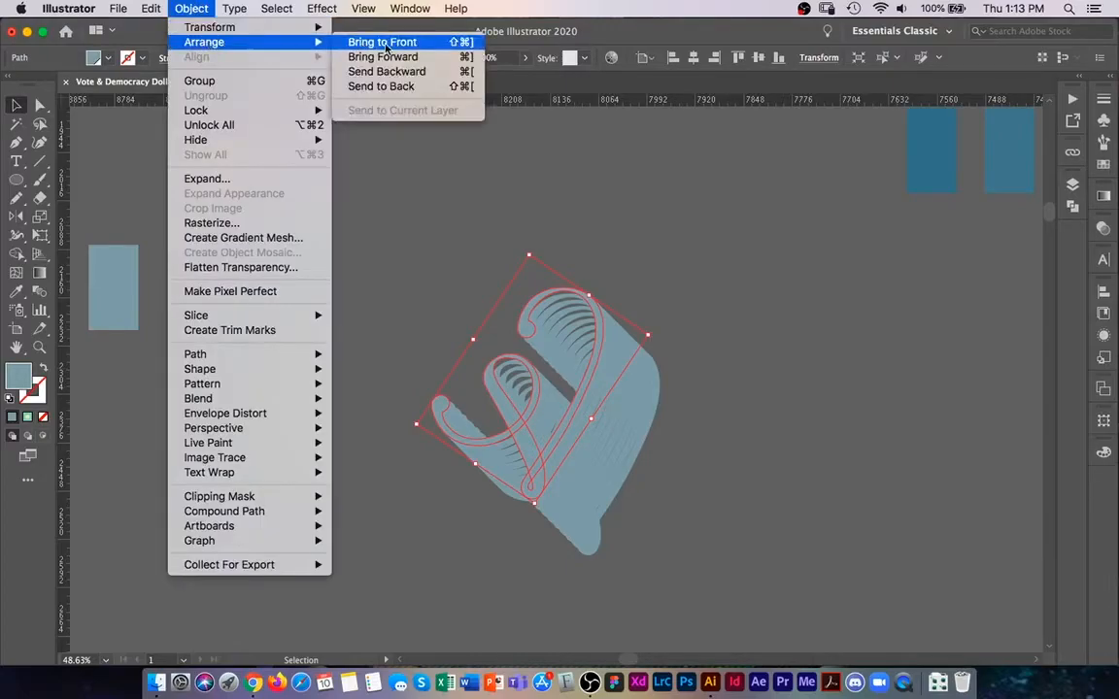
left_click(424, 70)
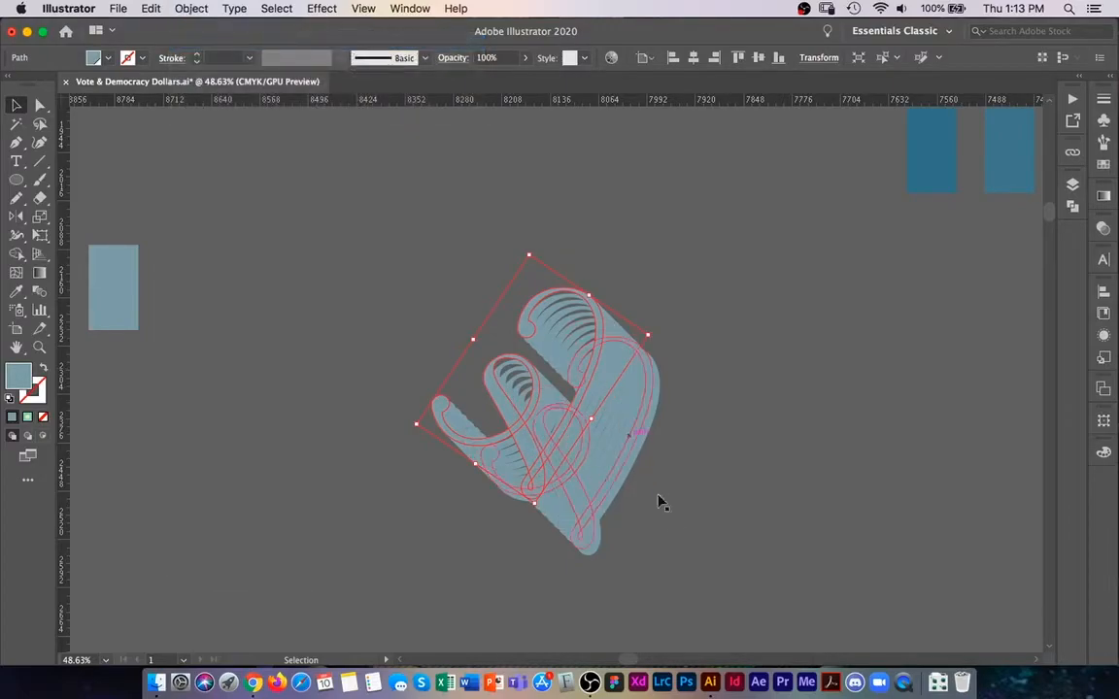
Select all the offset copies except the front V and fill them with the darkest blue swatch
left_click(561, 401)
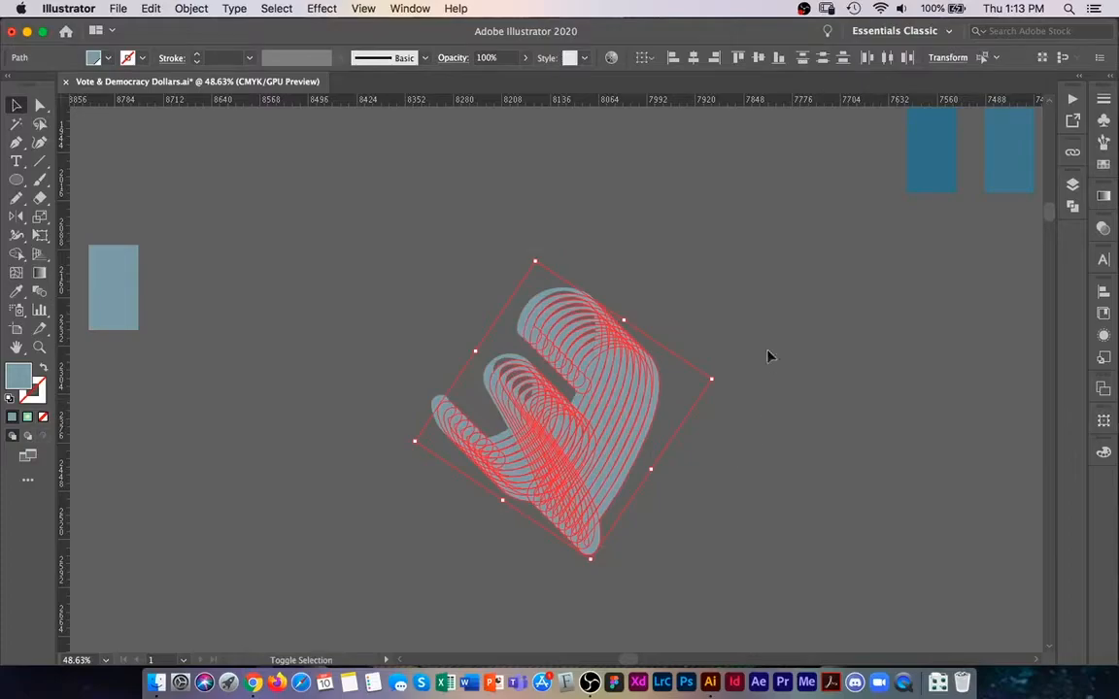
left_click_drag(805, 262, 557, 319)
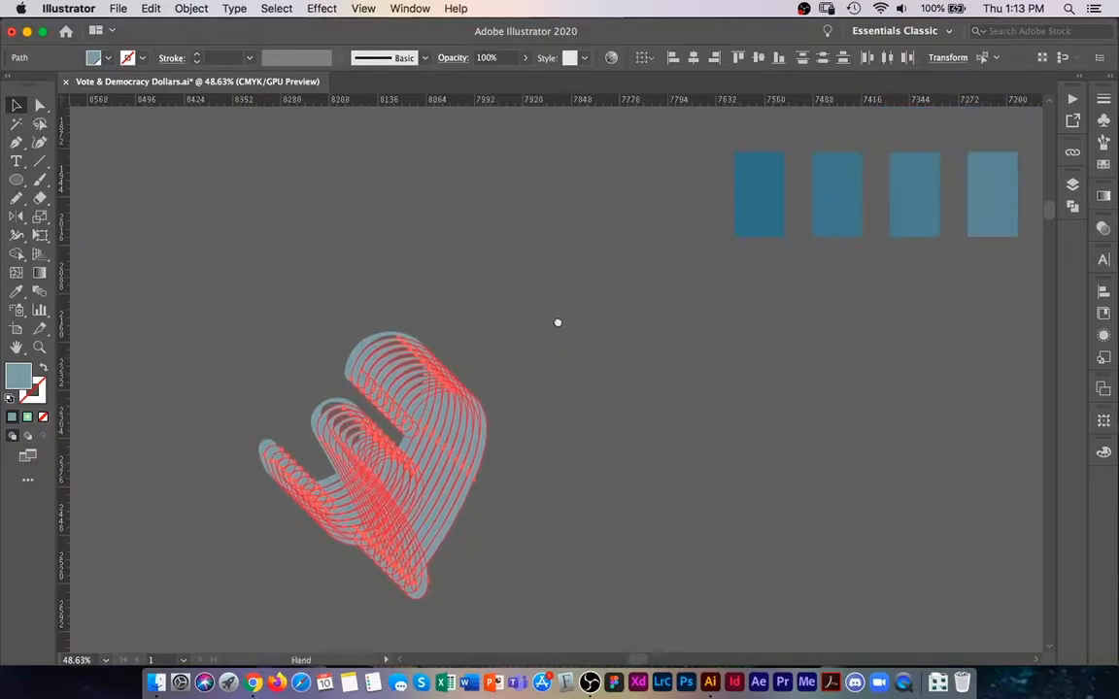
key("i")
left_click(701, 220)
left_click_drag(433, 380, 577, 320)
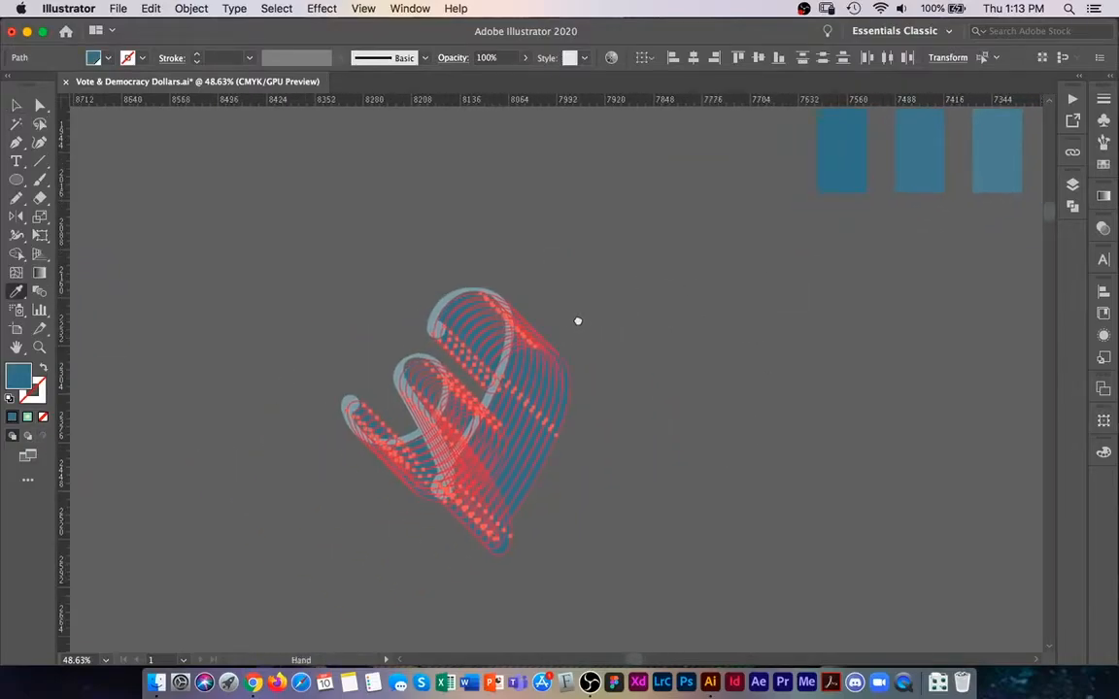
Deselect the dark blue copies and examine the stacked V extrusion up close for gaps and uneven edges
key("v")
left_click(612, 351)
key("z")
left_click_drag(428, 419, 591, 415)
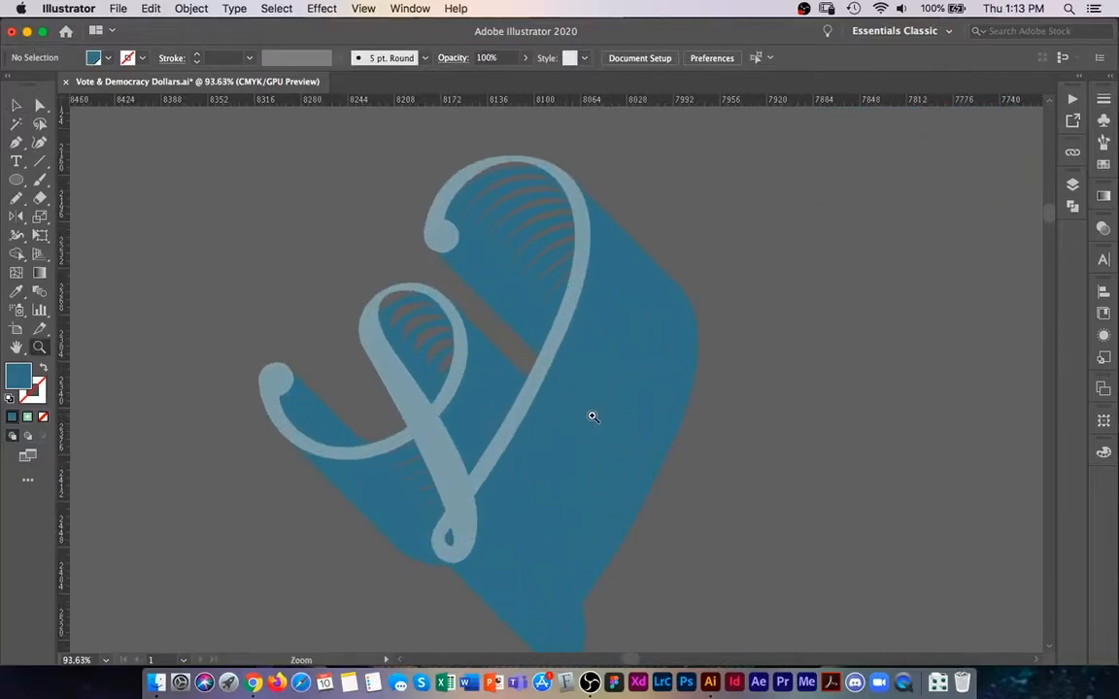
left_click(572, 409, "alt")
scroll(574, 412, "down", 2)
key("v")
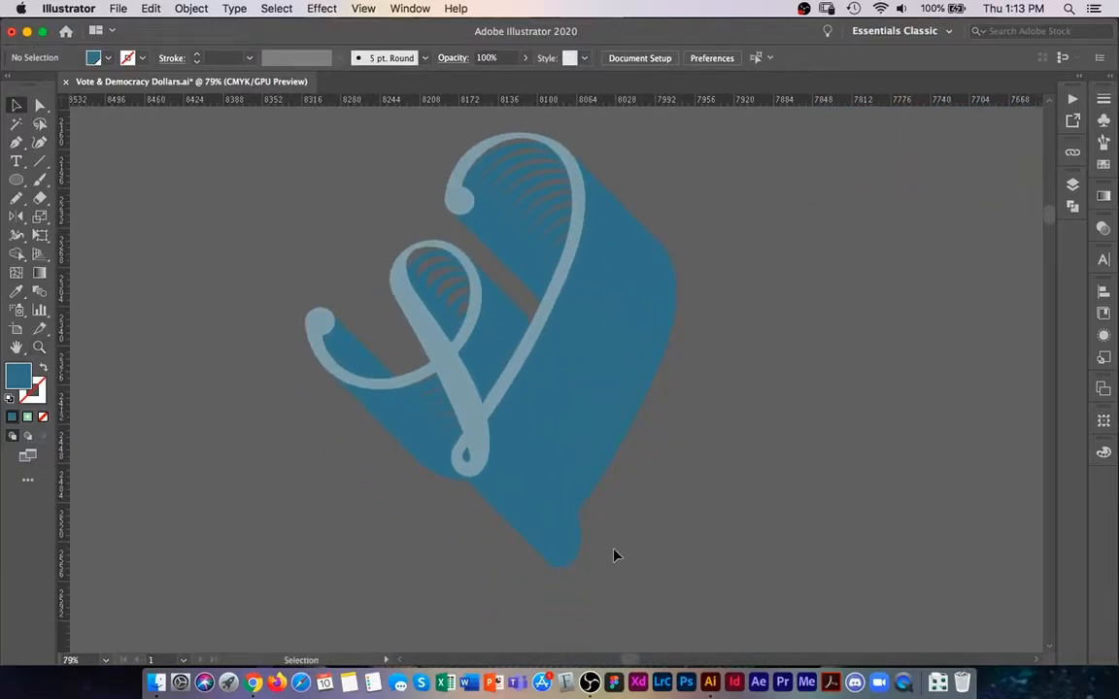
left_click(564, 351)
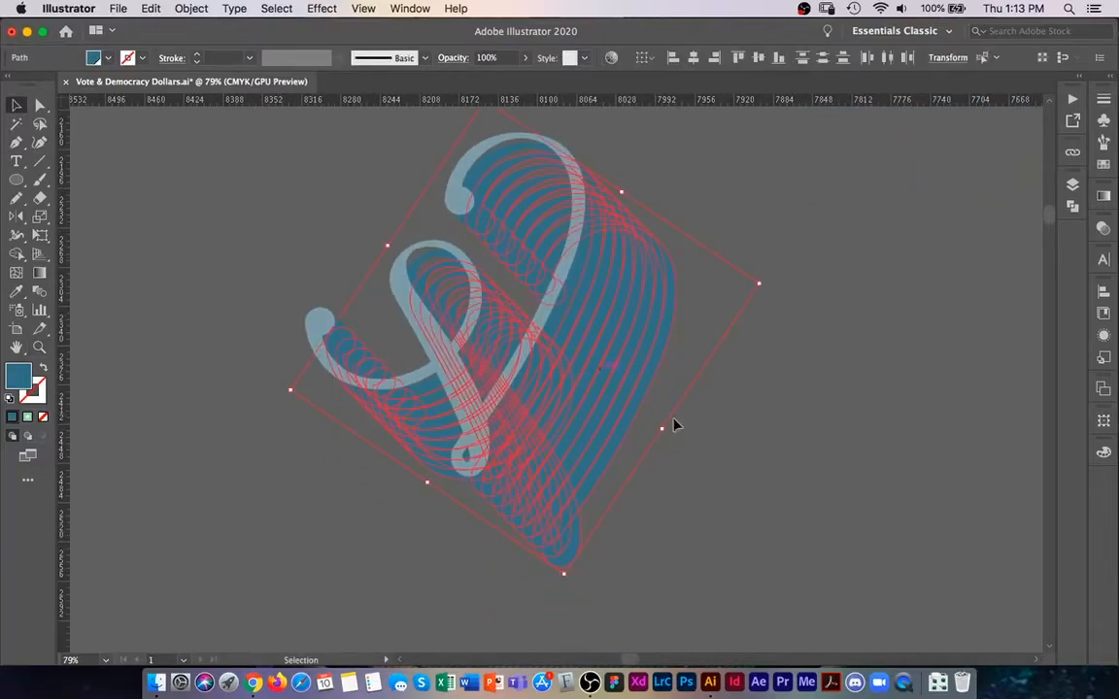
key("z")
left_click_drag(679, 401, 517, 419)
key("v")
left_click(588, 435)
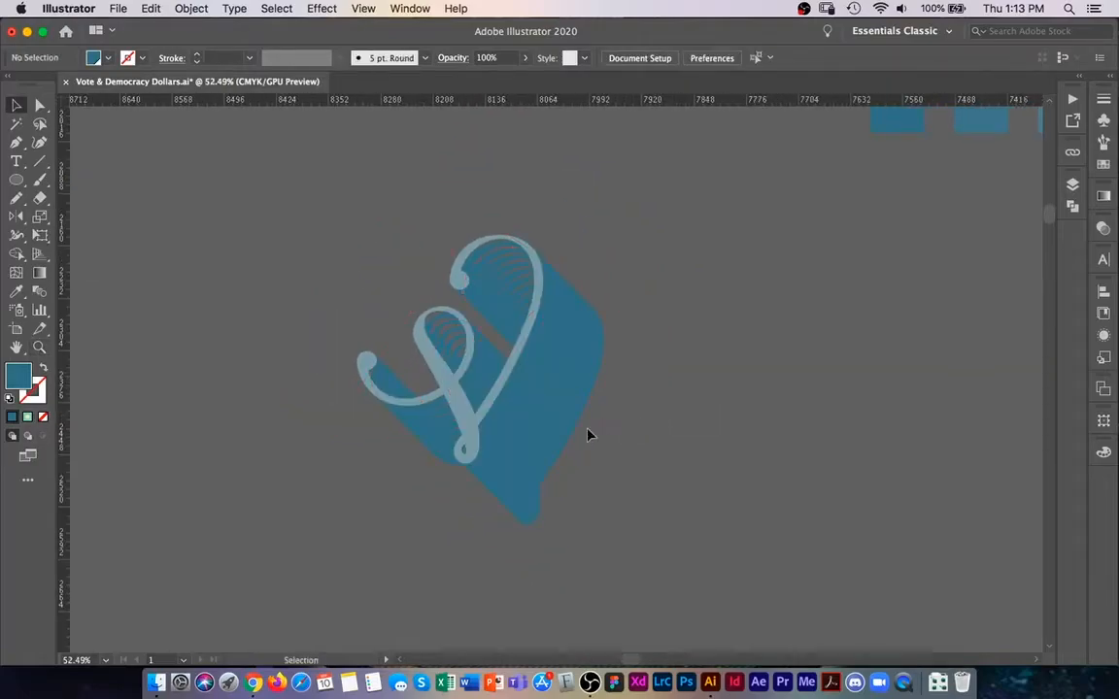
Delete all the dark blue offset copies behind the light front V
left_click(534, 364)
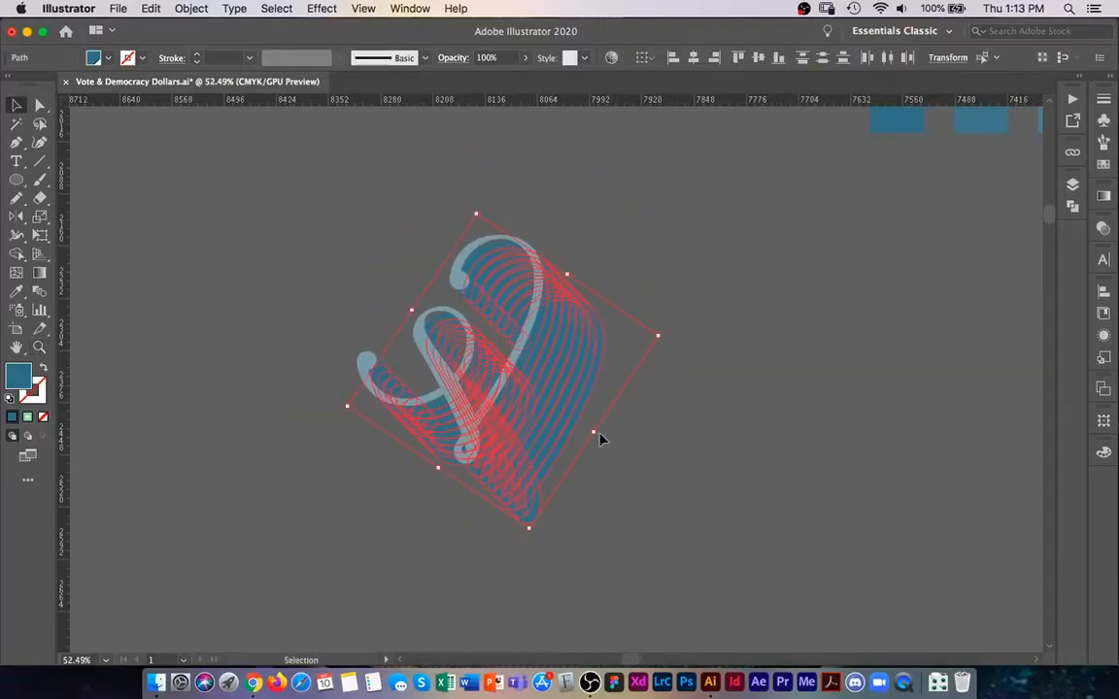
key("Delete")
key("z")
left_click_drag(425, 367, 564, 373)
key("v")
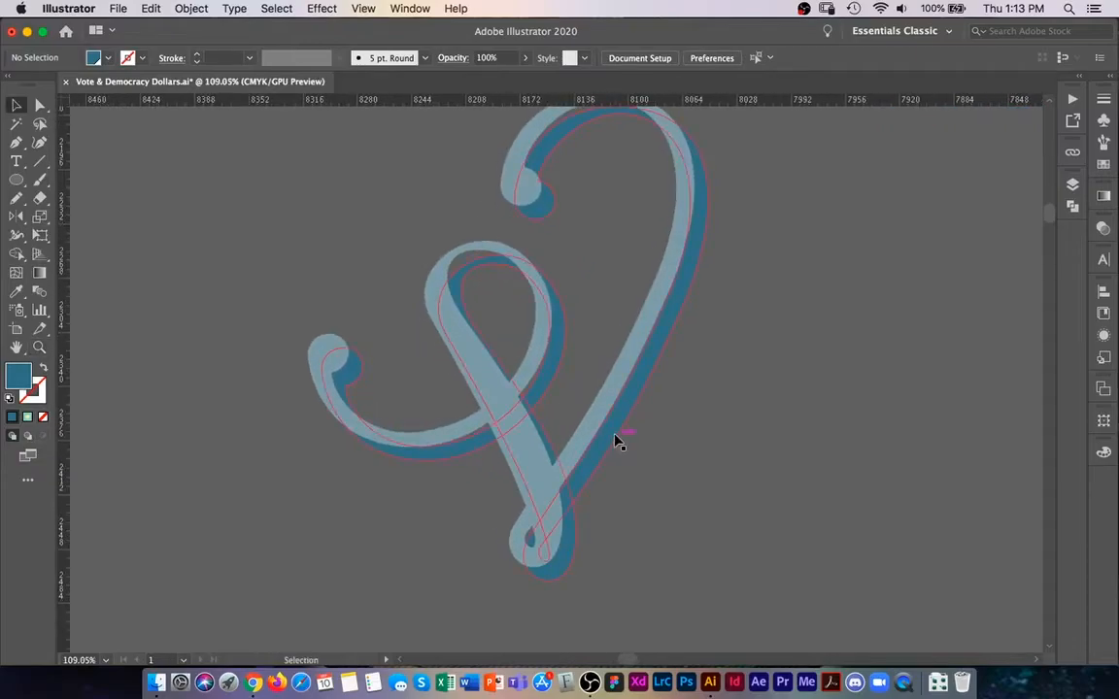
left_click(615, 442)
key("Delete")
Duplicate the light V with a small diagonal offset down and to the right
key("z")
left_click_drag(294, 252, 218, 257)
key("v")
left_click(432, 351)
left_click_drag(427, 347, 438, 355)
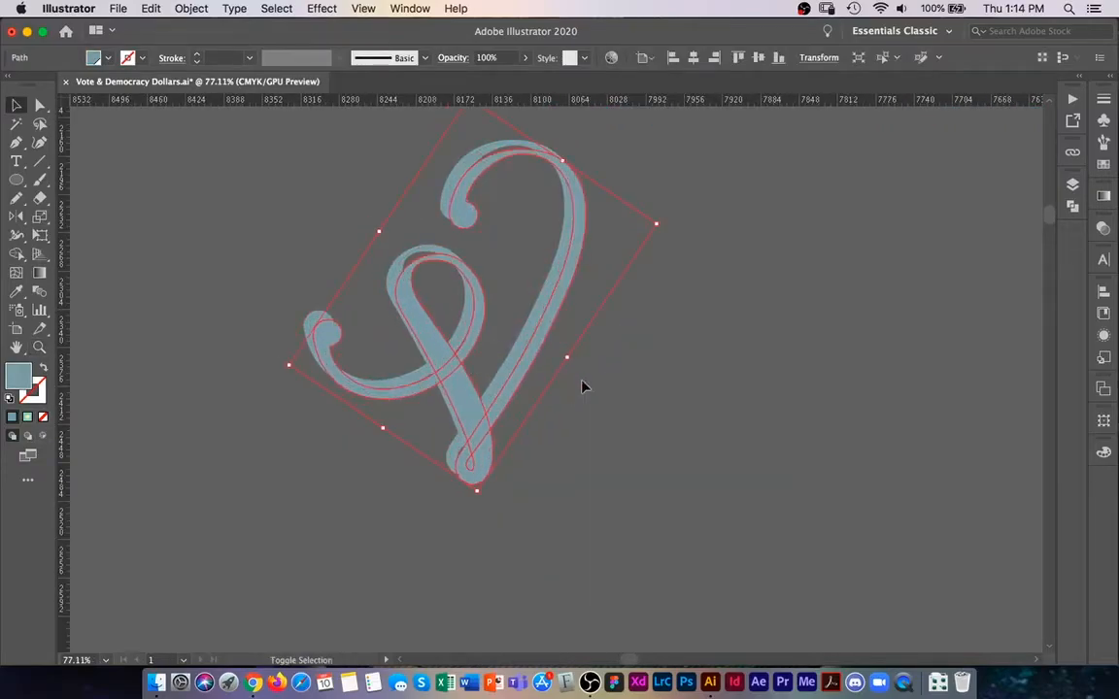
Repeat the offset duplication to build a new, tightly spaced diagonal stack of V copies, and deselect
key("super+d")
key("super+d")
key("super+d")
key("super+d")
key("super+d")
key("super+d")
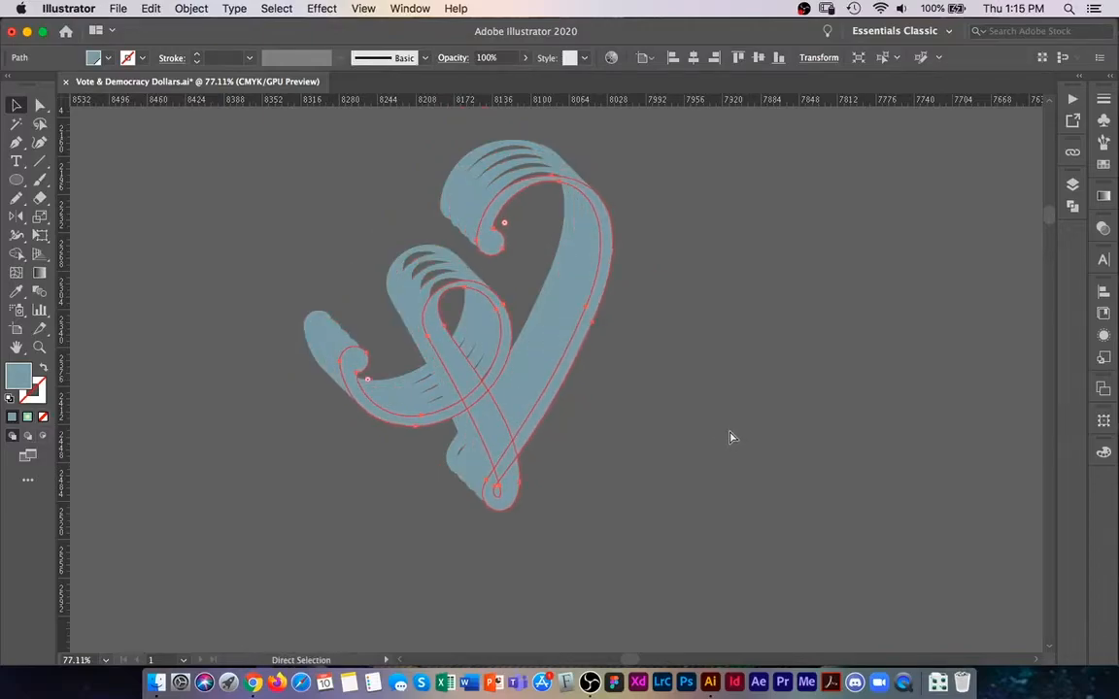
key("super+d")
key("super+d")
key("super+d")
key("super+d")
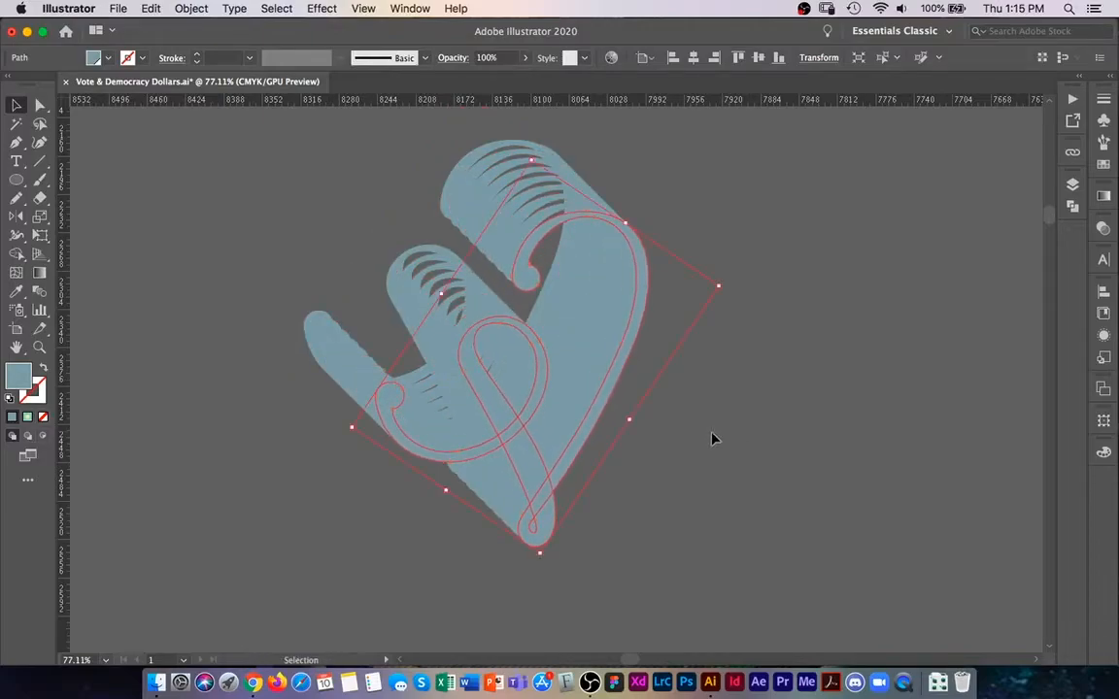
left_click(673, 465)
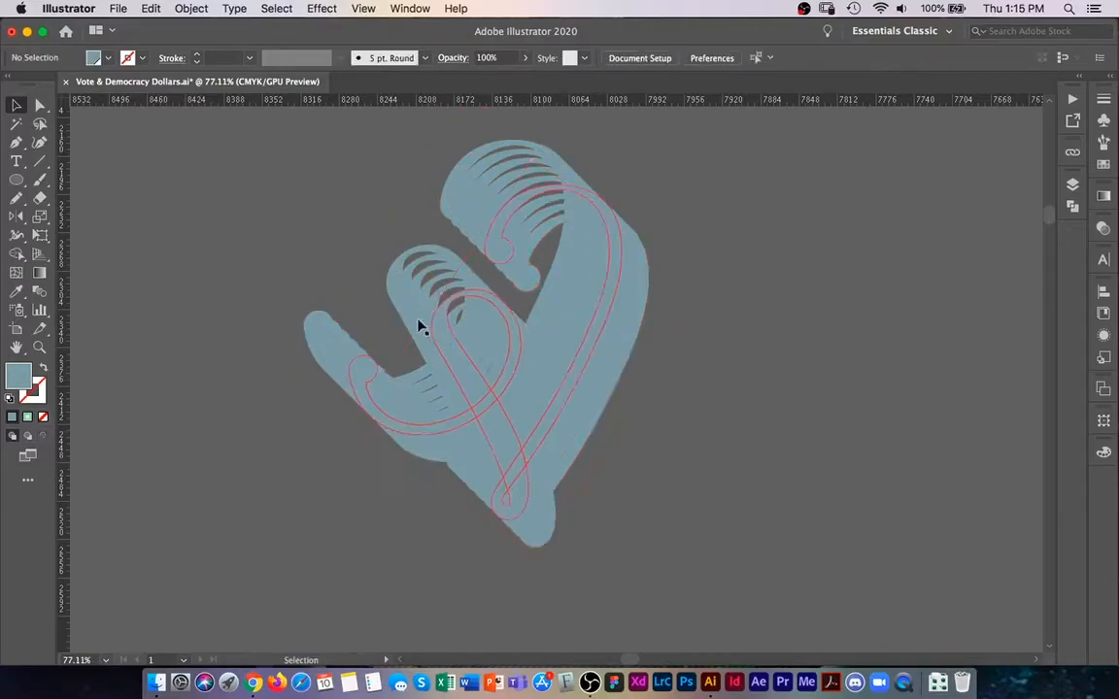
Bring the original V at the upper-left end of the new stack to the front
left_click(398, 269)
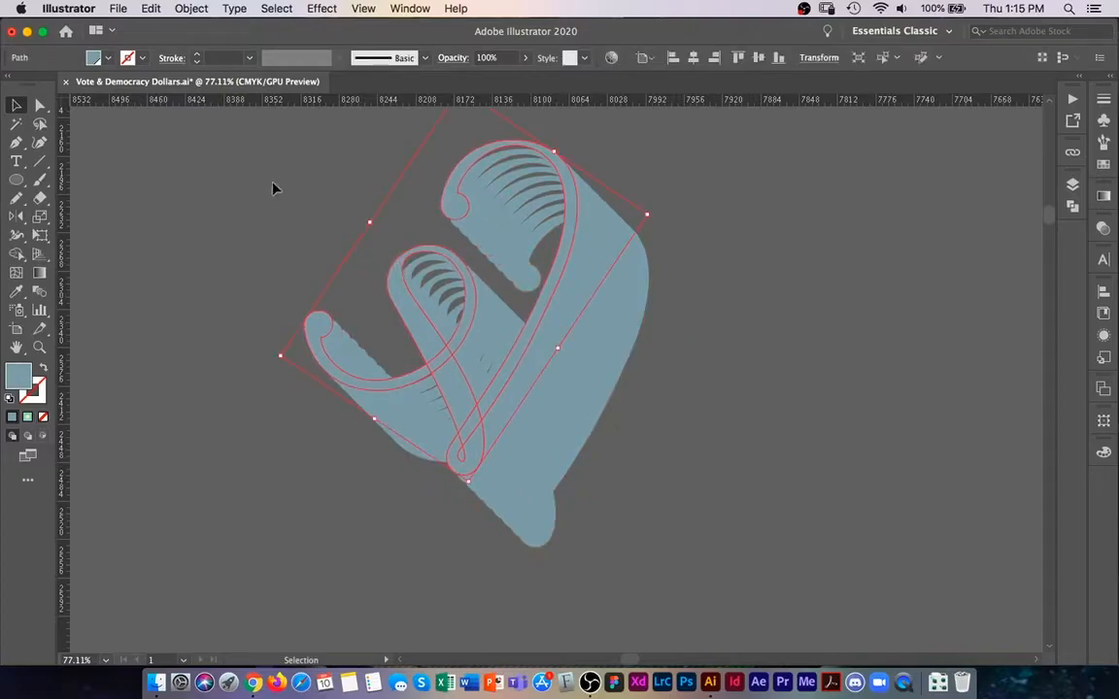
left_click(191, 8)
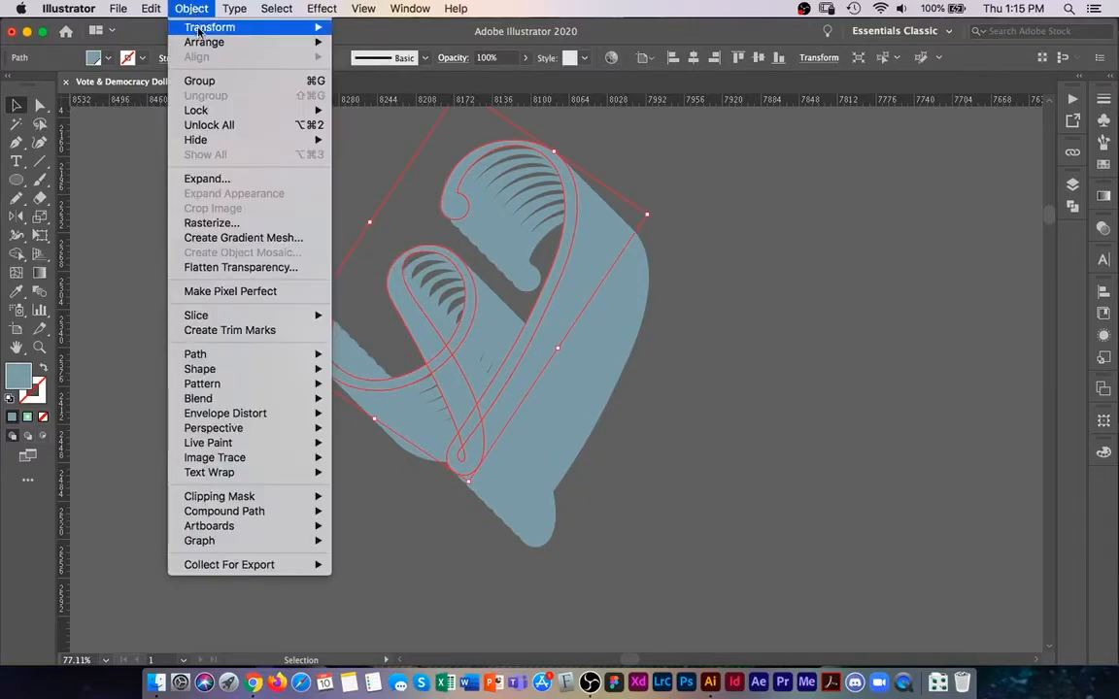
mouse_move(310, 42)
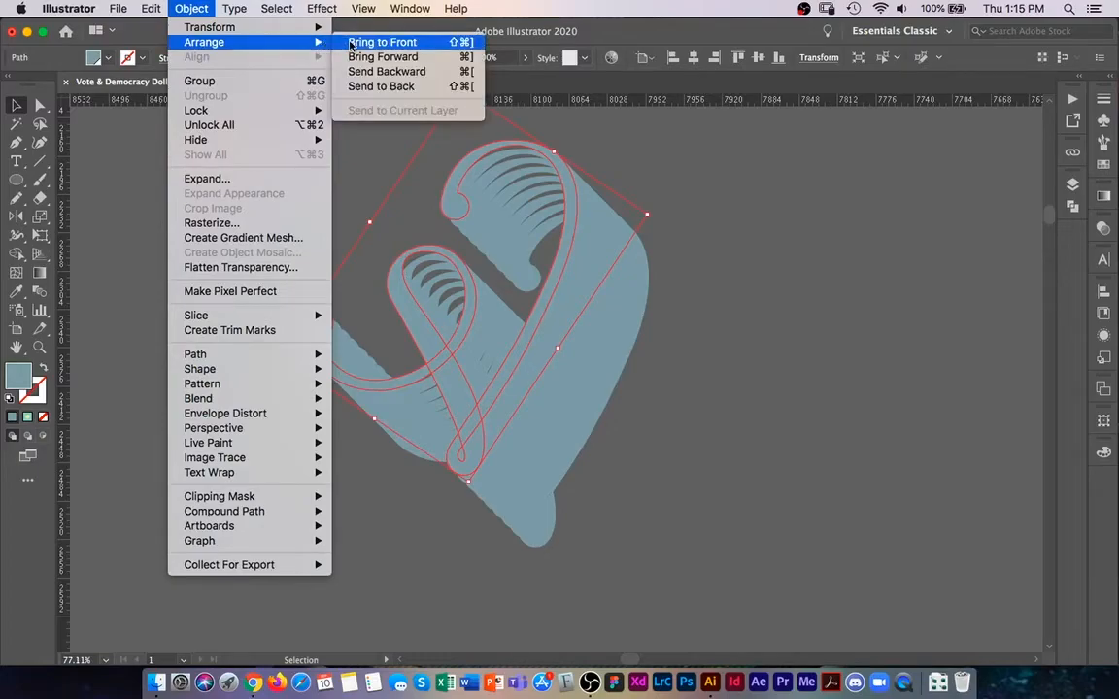
left_click(353, 43)
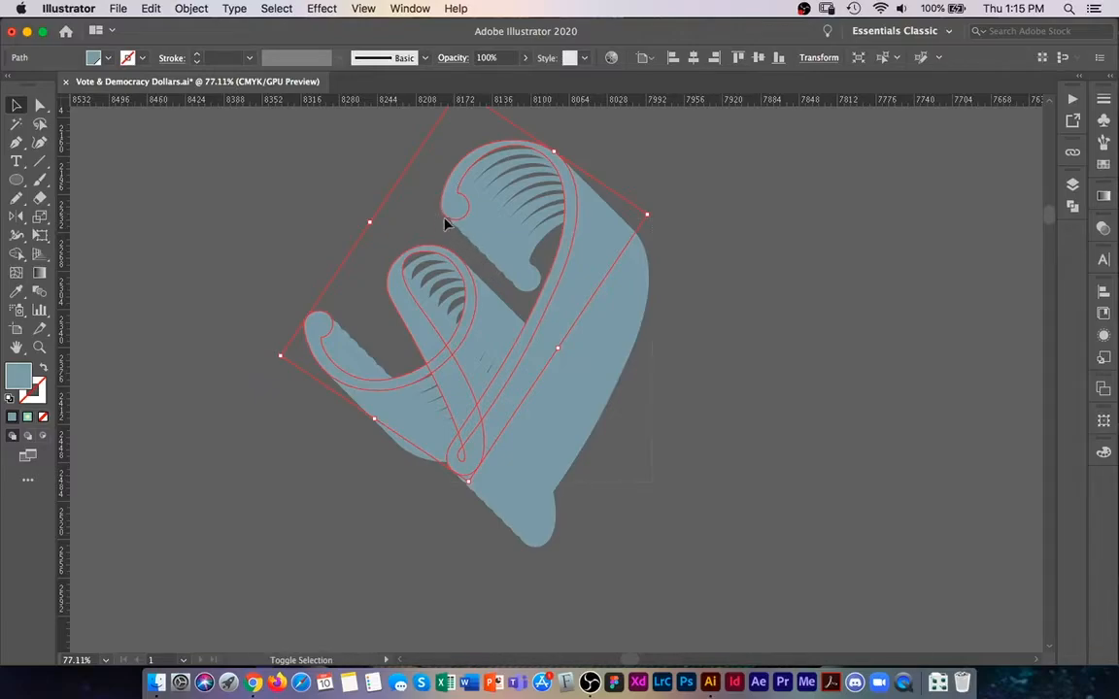
Select the new offset copies without the front V, fill them with the darkest blue swatch, and deselect
key("super+z")
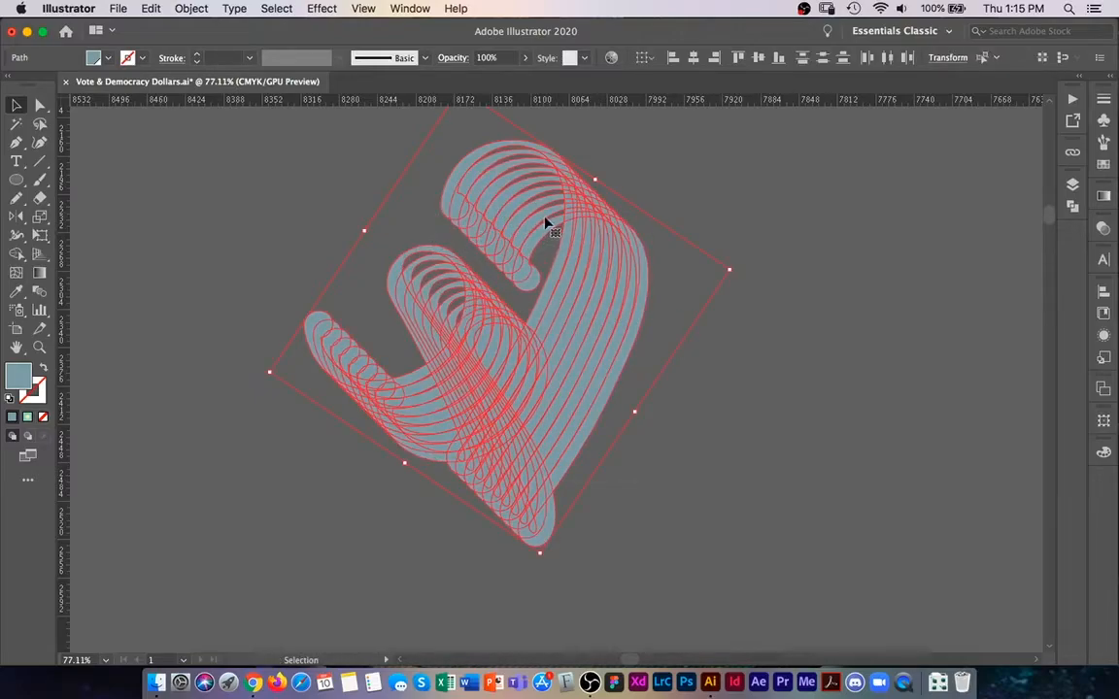
left_click_drag(700, 192, 511, 342)
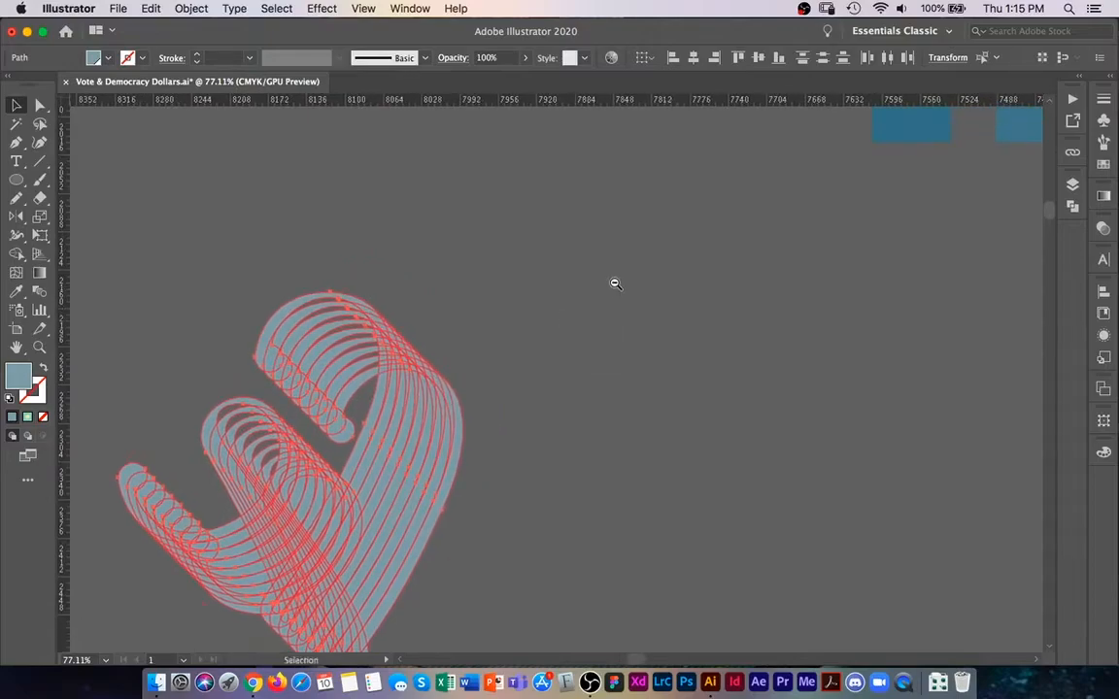
key("z")
left_click_drag(616, 279, 563, 280)
key("i")
left_click(851, 150)
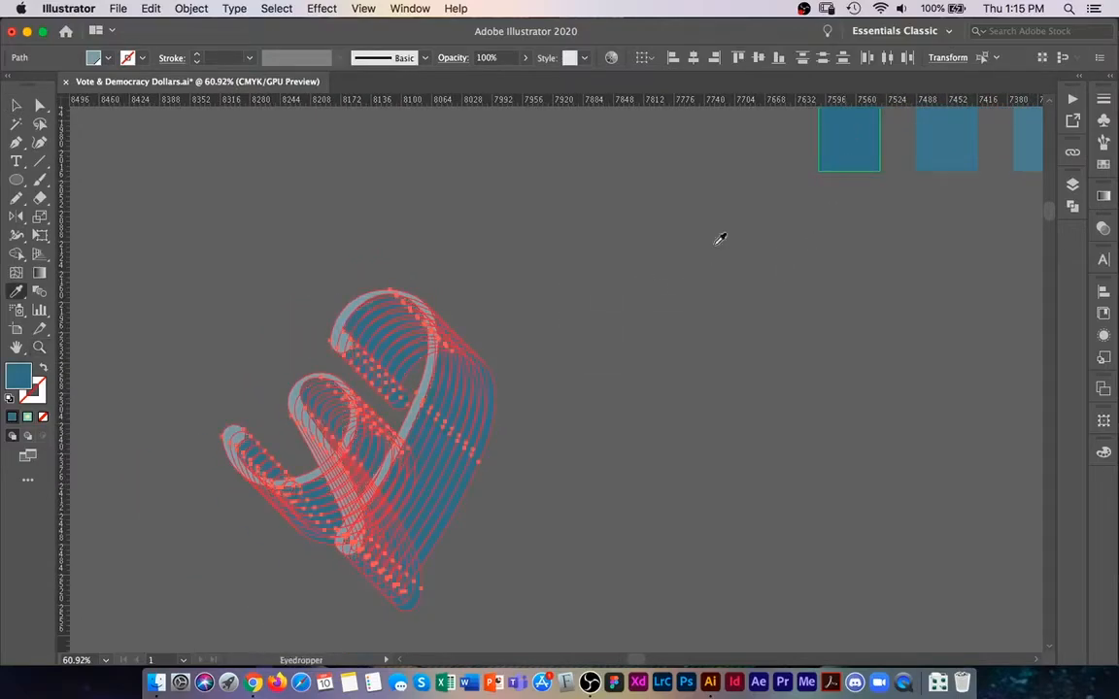
key("v")
left_click(559, 340)
Unite all the dark blue offset copies into one compound shape with Pathfinder, and deselect it
key("z")
left_click_drag(326, 448, 479, 378)
key("v")
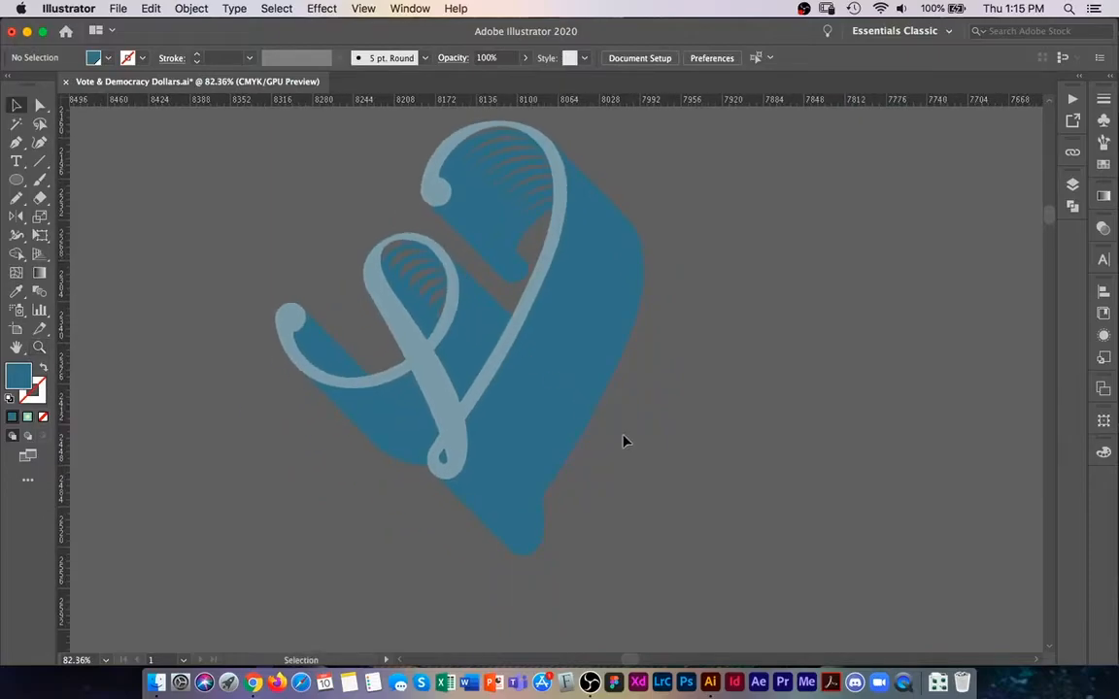
left_click(529, 334)
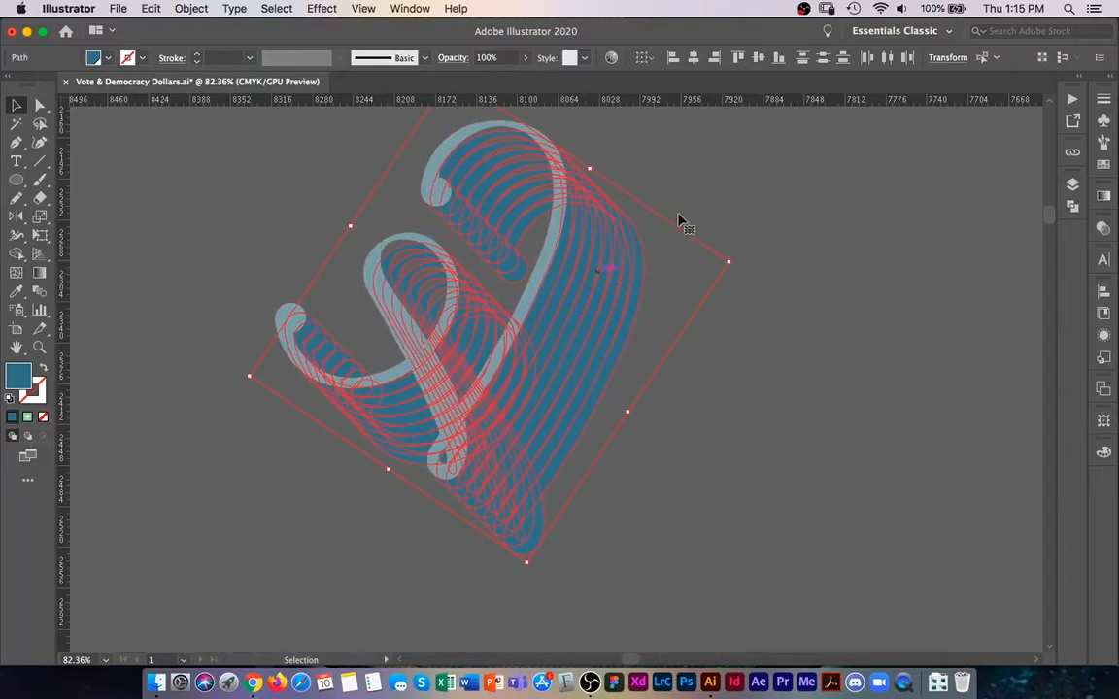
left_click(1072, 207)
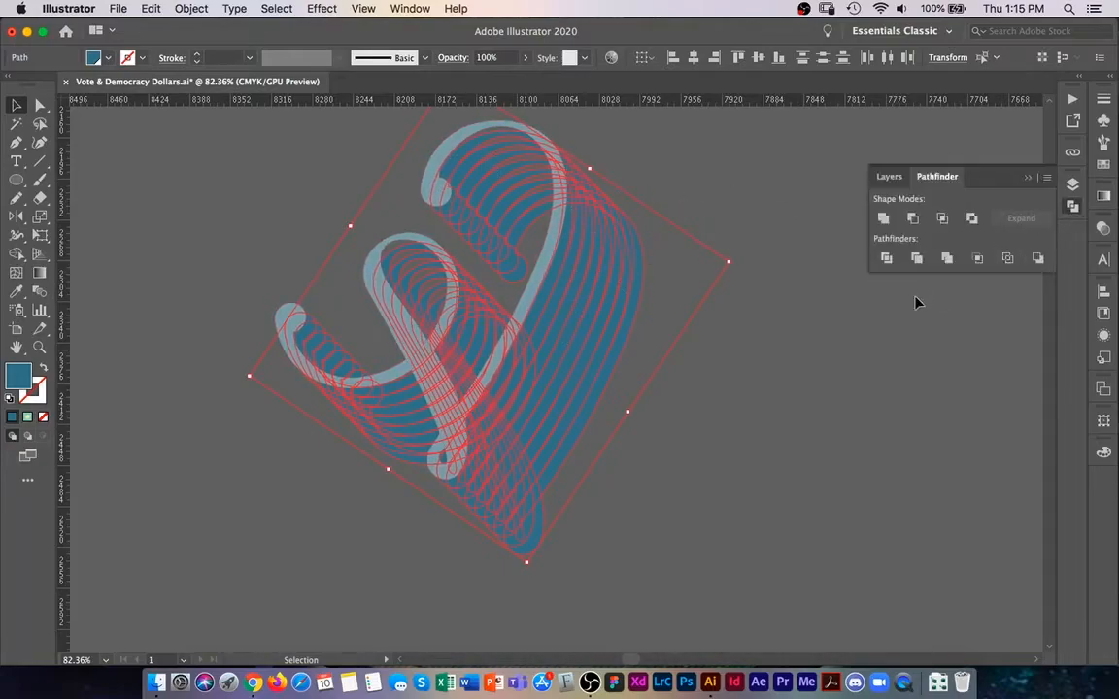
left_click(883, 220)
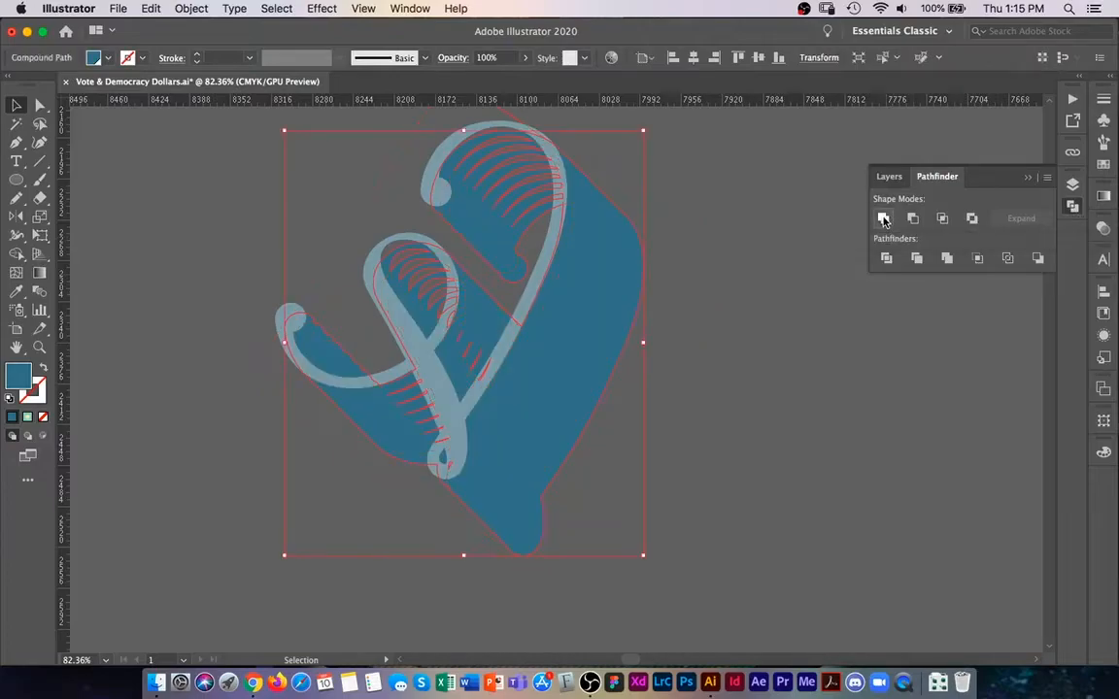
left_click(1072, 208)
left_click(669, 381)
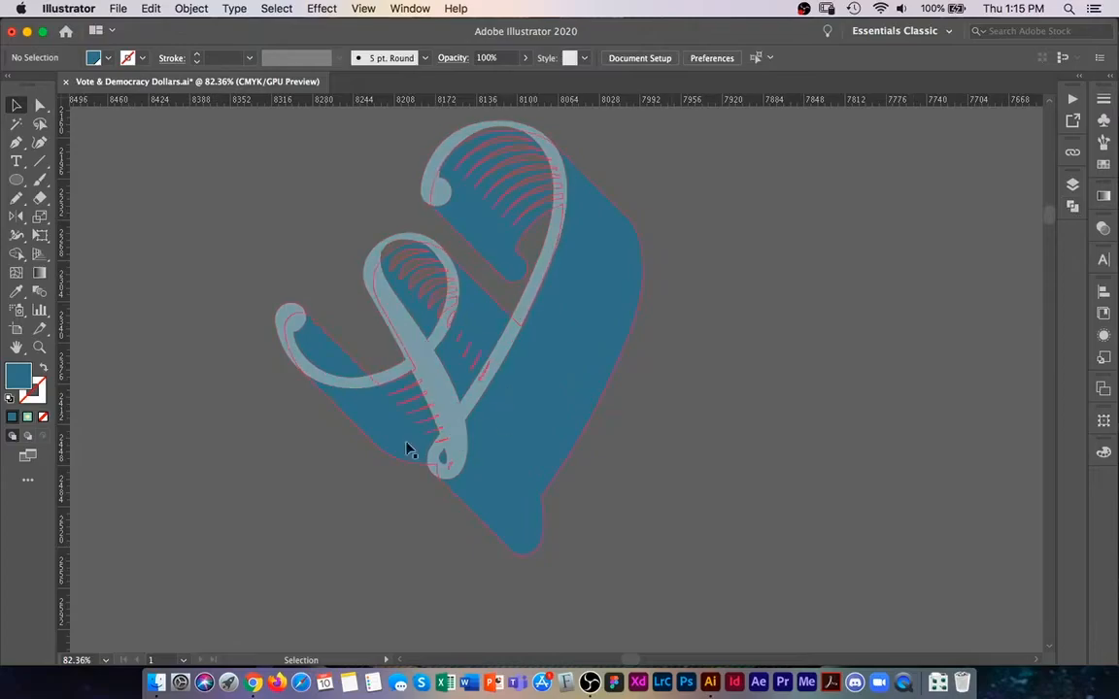
Remove the extra anchor points along the lower-left diagonal edge of the united blue shape to straighten it
key("z")
left_click_drag(345, 362, 592, 369)
key("a")
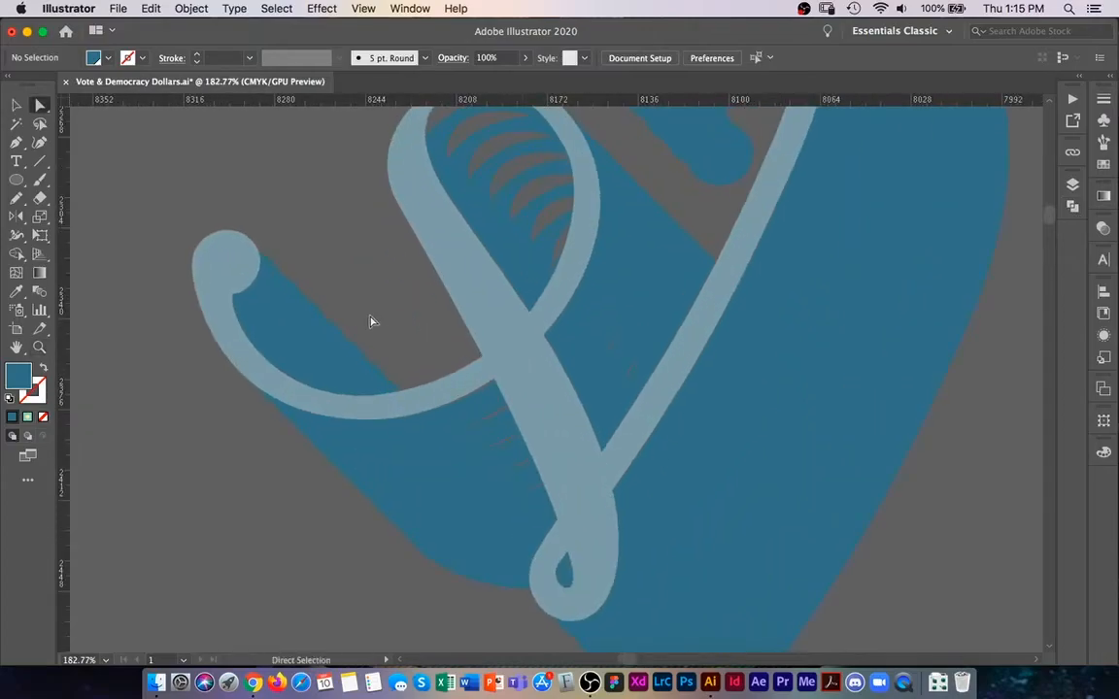
left_click(346, 336)
left_click(361, 350)
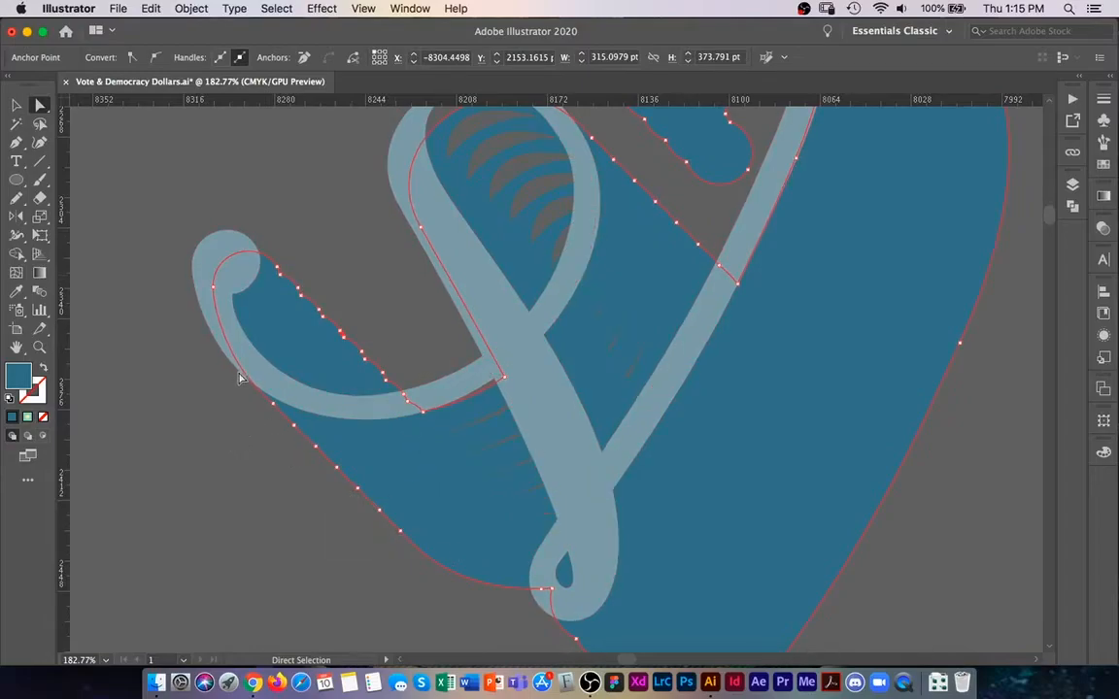
left_click(294, 425)
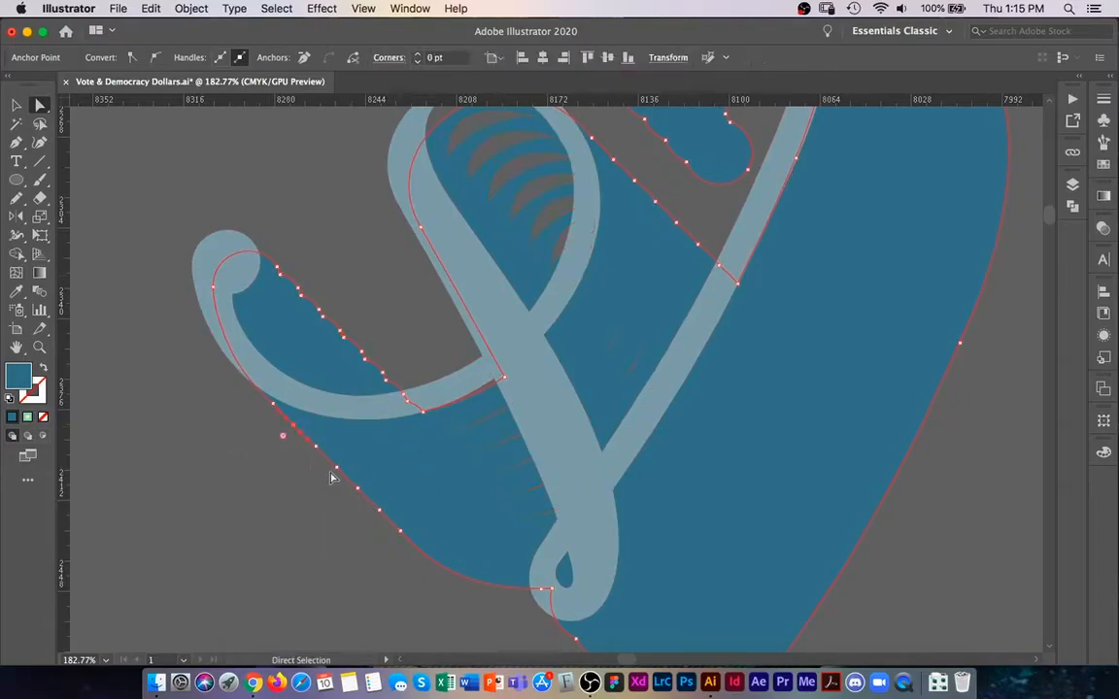
key("p")
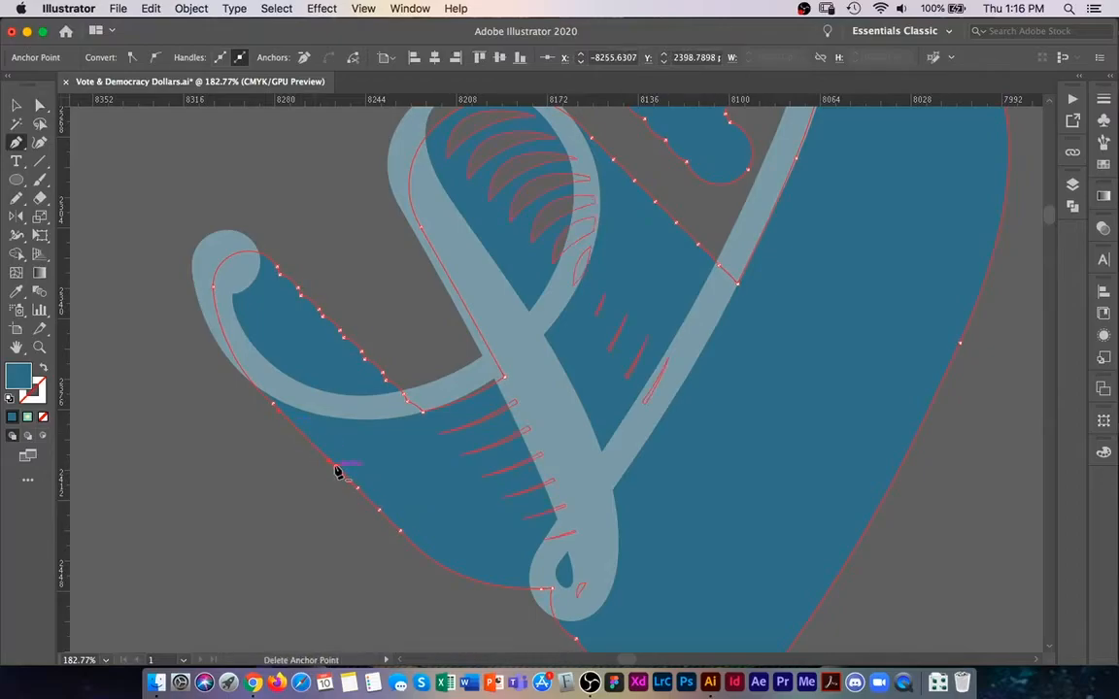
left_click(378, 511)
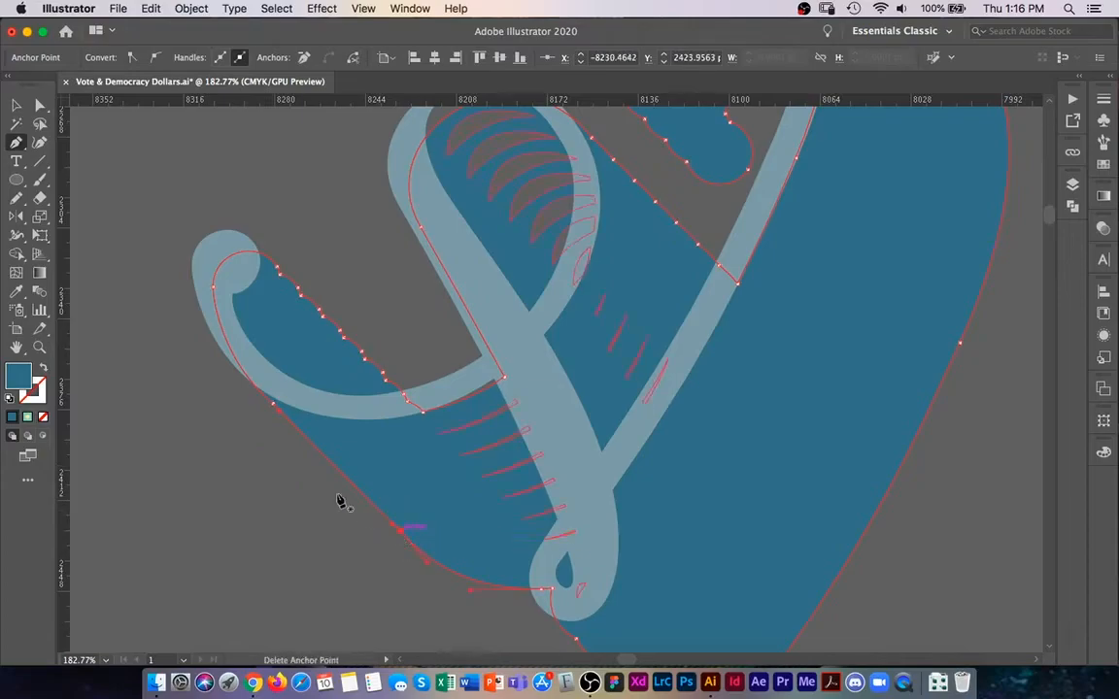
Remove the jagged anchor points along the upper diagonal edge below the V's left terminal, and deselect
left_click(301, 296)
left_click(319, 311)
left_click(322, 318)
left_click(344, 335)
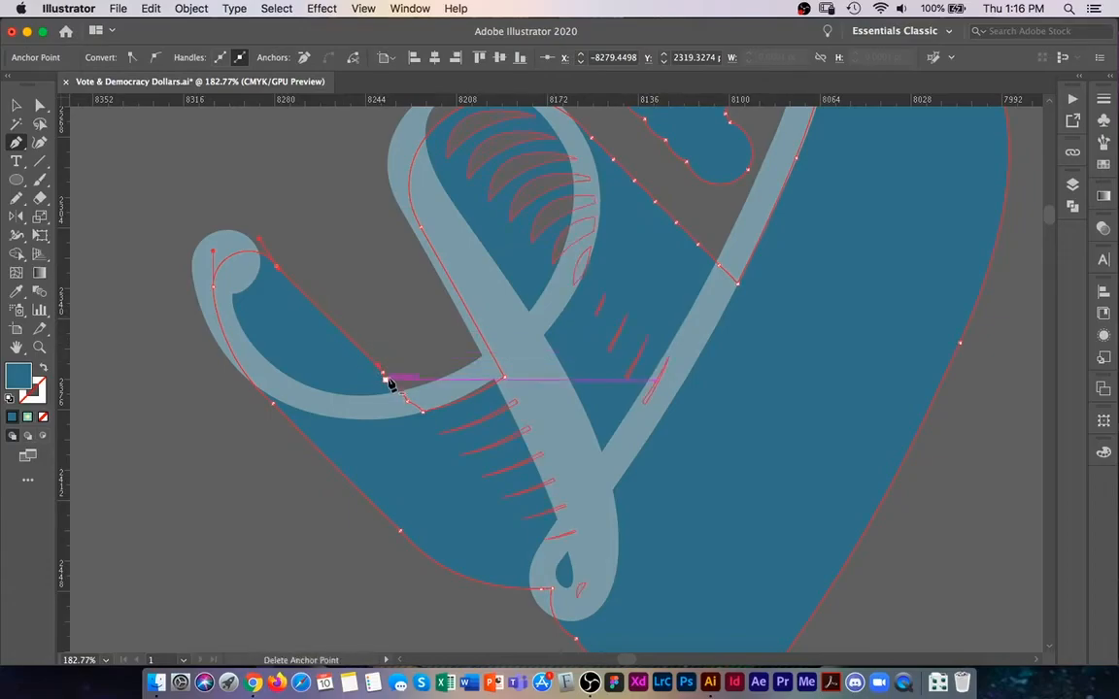
left_click(385, 377)
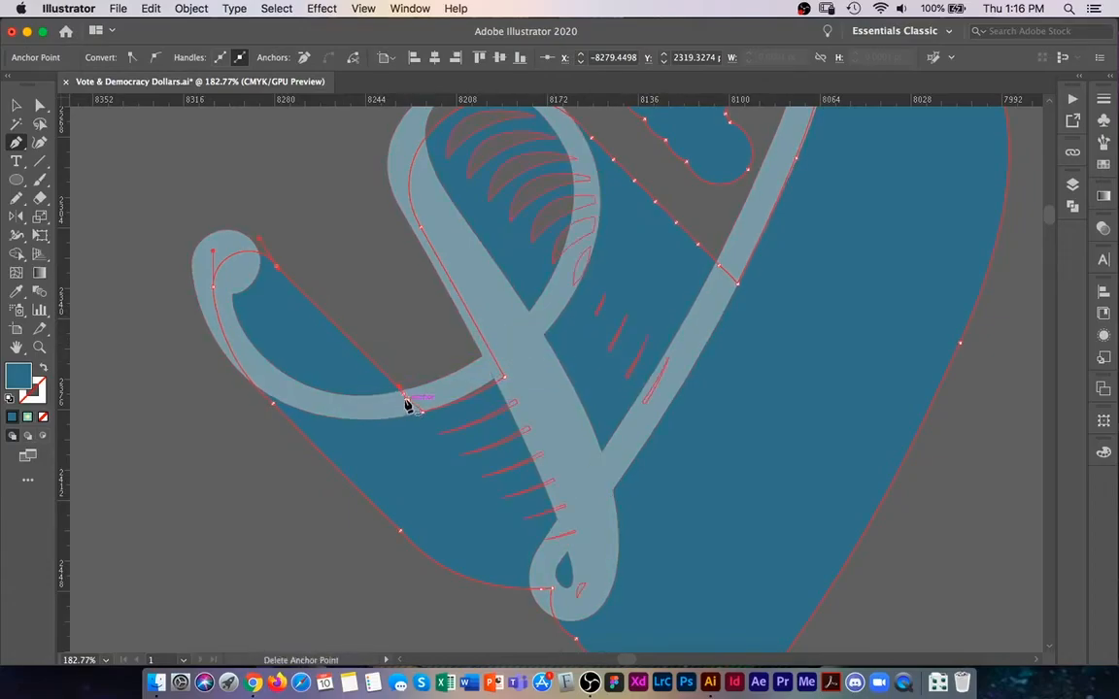
key("v")
left_click(397, 321)
Draw a curved three-point path down the V's thick stem with the Pen tool and swap its fill and stroke
key("z")
left_click_drag(630, 276, 437, 295)
left_click_drag(554, 263, 345, 360)
left_click_drag(547, 304, 510, 380)
left_click_drag(382, 393, 469, 391)
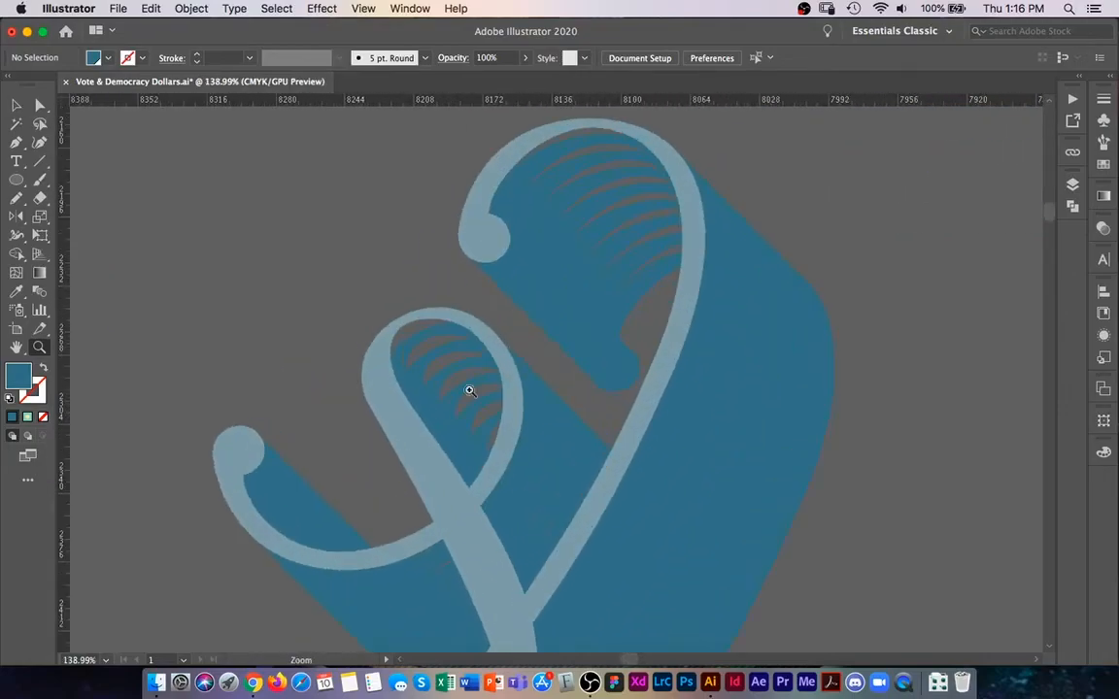
left_click_drag(450, 474, 473, 377)
key("p")
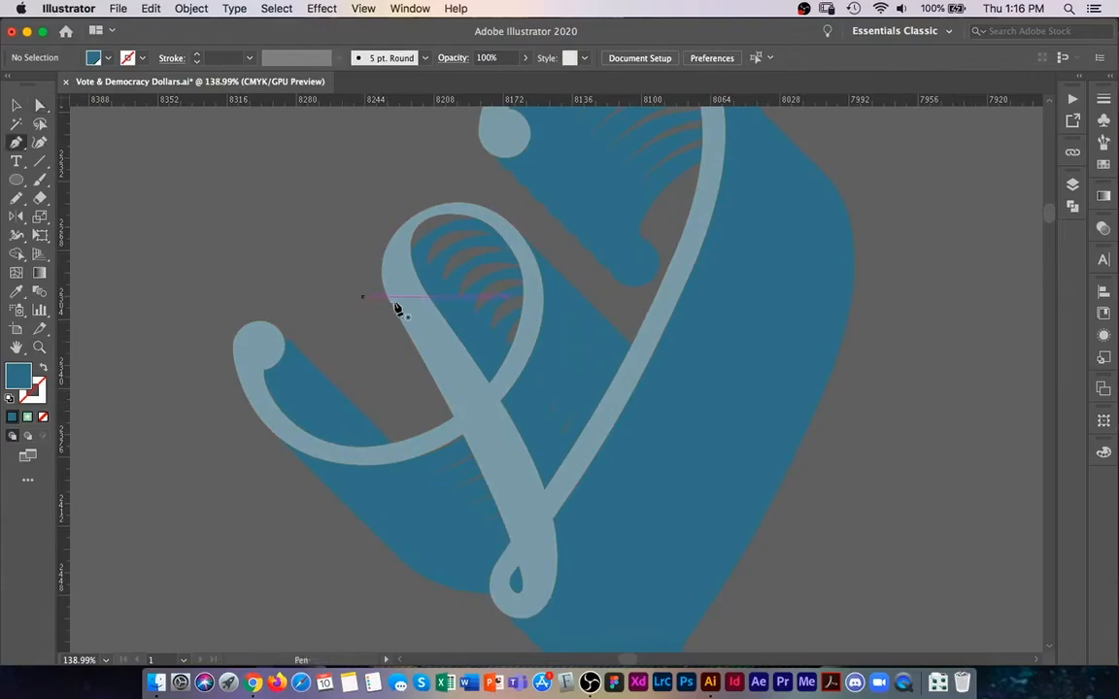
left_click(397, 249)
left_click_drag(426, 330, 457, 380)
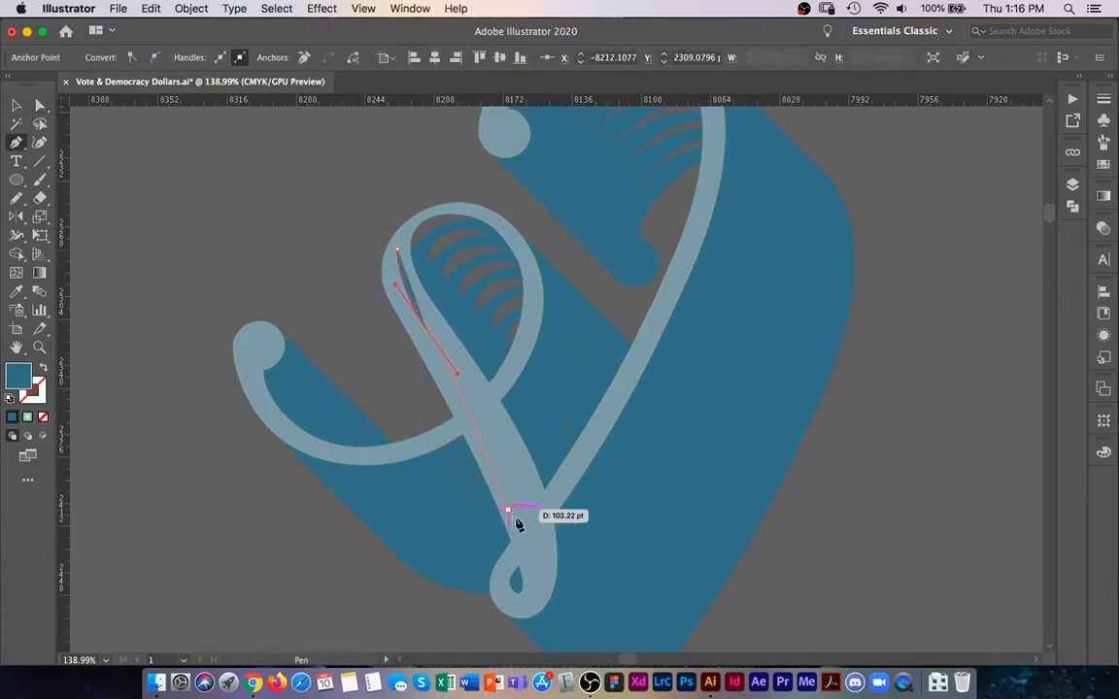
left_click_drag(541, 579, 527, 650)
key("v")
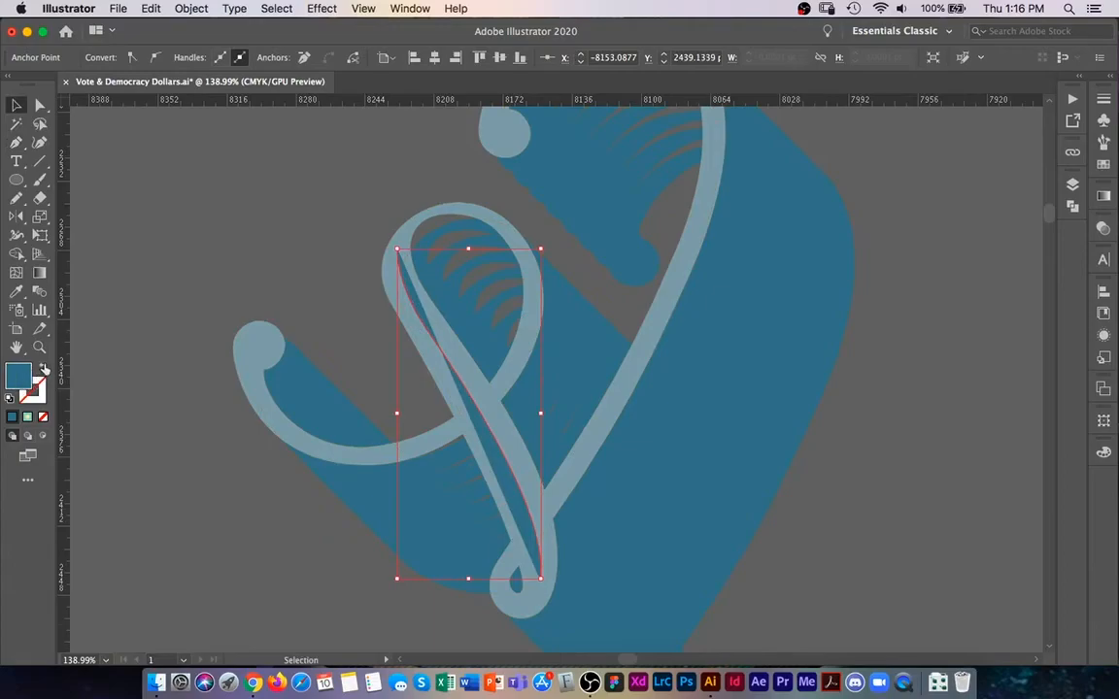
left_click(44, 369)
left_click(199, 295)
Lengthen and rotate the lower direction handle of the stem line's middle anchor to smooth its curve, and deselect the line
key("z")
left_click_drag(519, 280, 475, 342)
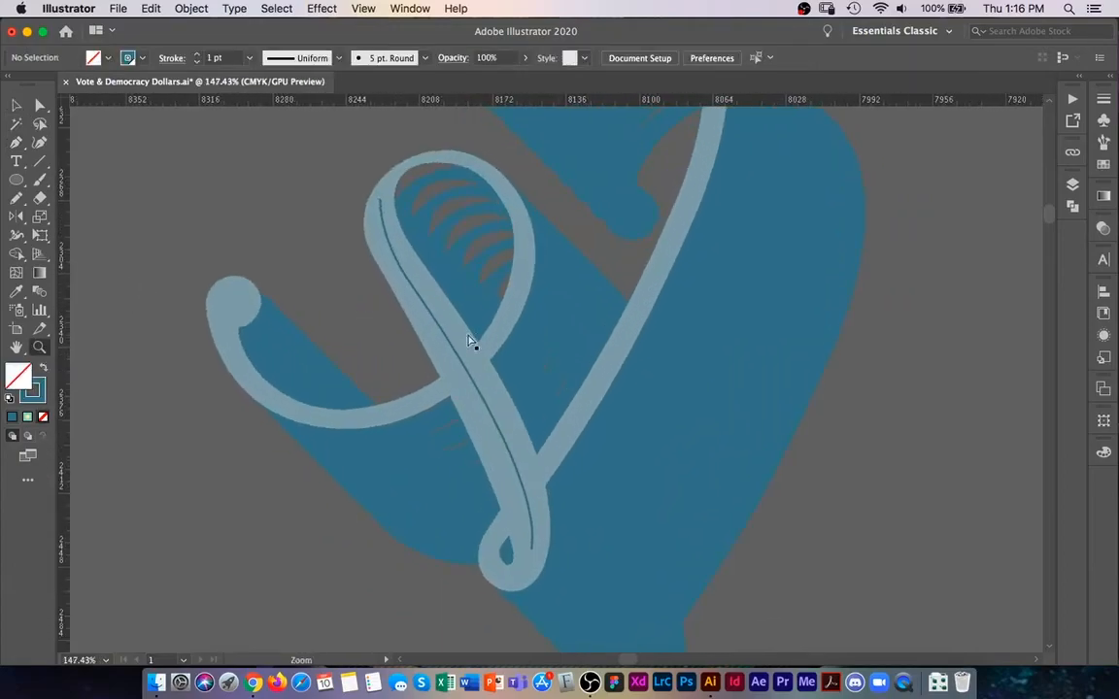
key("a")
left_click(408, 288)
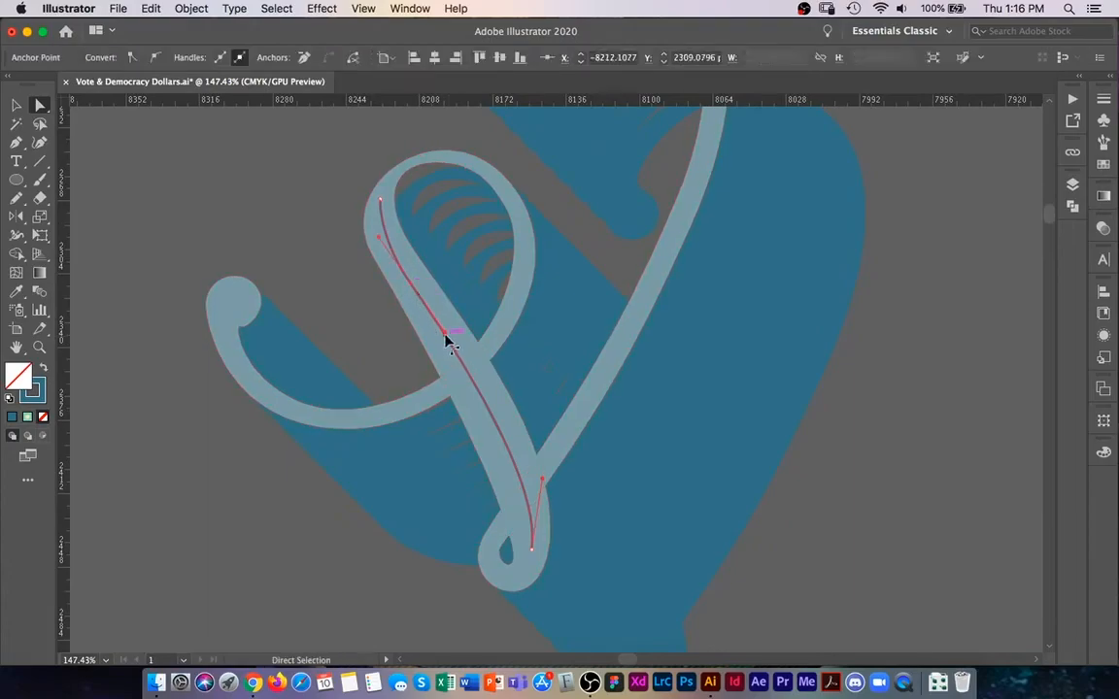
mouse_move(443, 350)
left_mouse_down()
mouse_move(449, 362)
mouse_move(462, 350)
left_mouse_up()
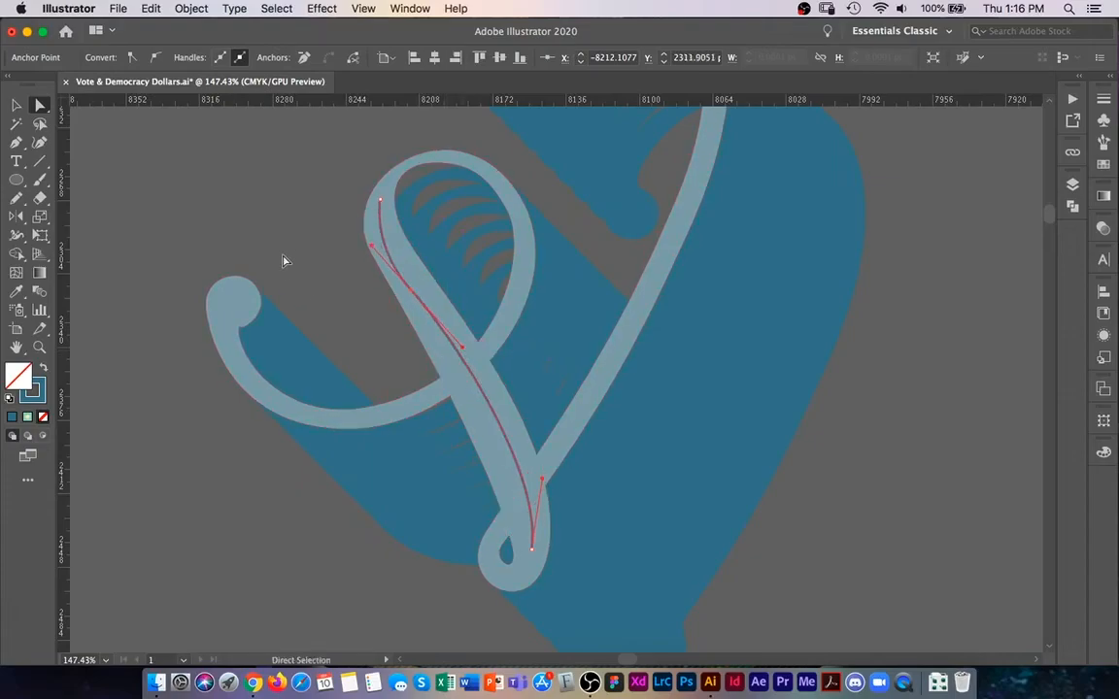
key("v")
left_click(284, 259)
Reshape the stem line with its middle anchor's direction handles and its bottom end point's handle so it follows the V's stem, and deselect
left_click_drag(491, 303, 574, 329)
key("a")
mouse_move(361, 295)
left_mouse_down()
mouse_move(342, 282)
mouse_move(317, 219)
mouse_move(324, 237)
left_mouse_up()
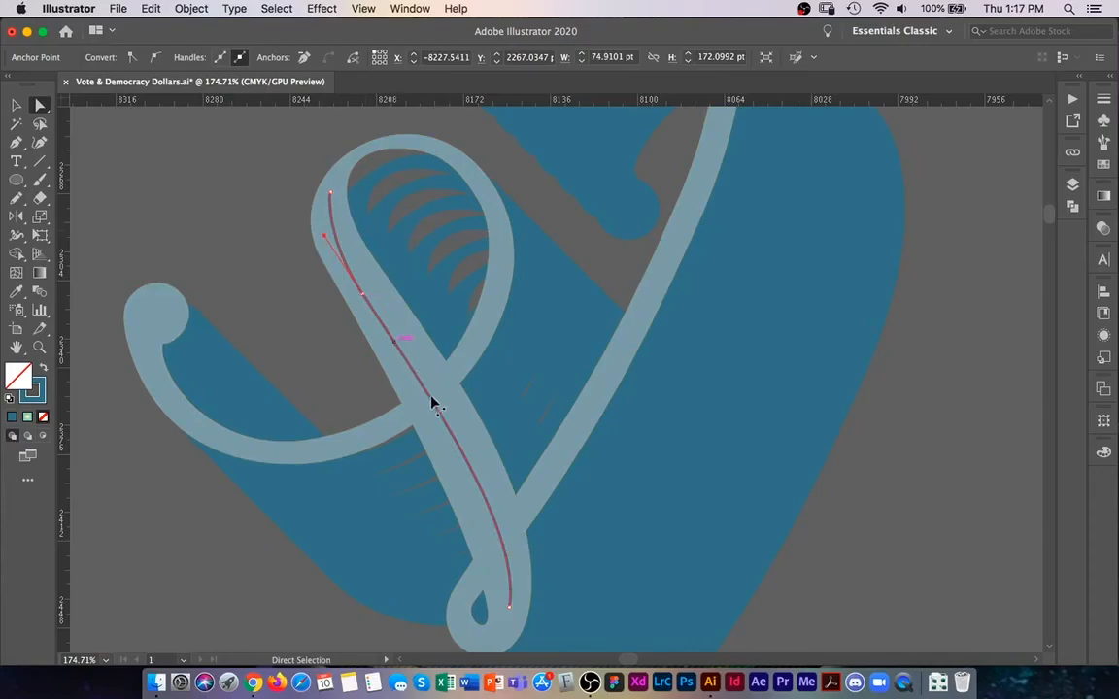
left_click(490, 513)
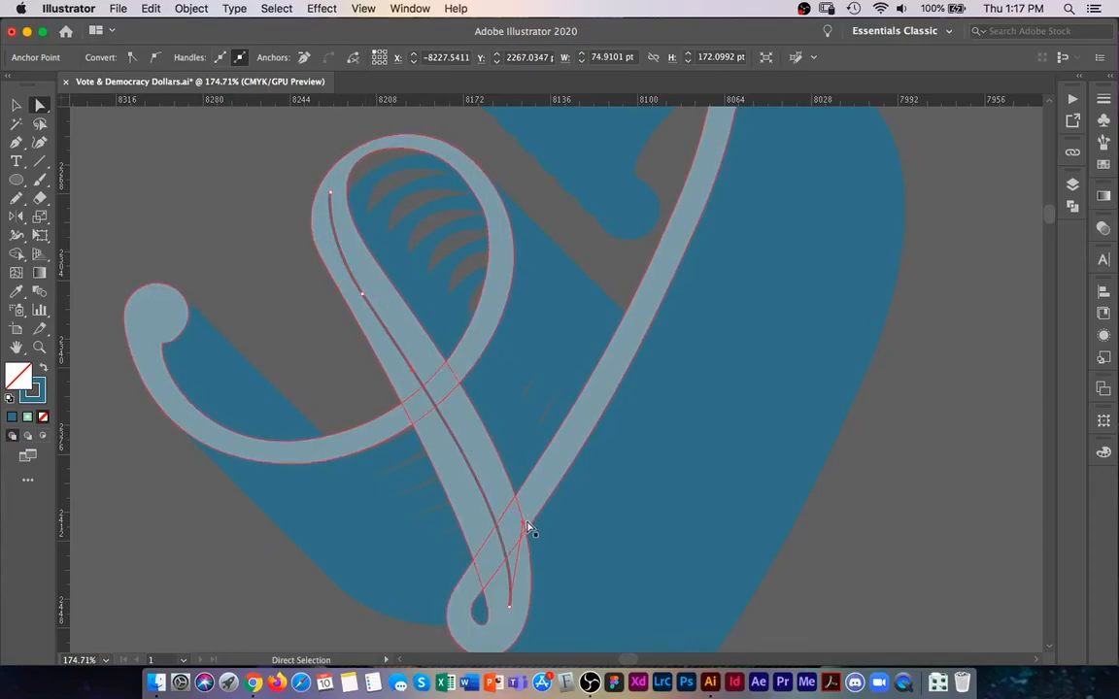
left_click_drag(522, 502, 515, 480)
key("v")
left_click(941, 442)
Adjust the stem line's middle anchor and shift its upper direction handle slightly inward to center the upper curve within the stem, and deselect
key("z")
left_click_drag(867, 342, 665, 367)
key("space")
left_click_drag(720, 341, 529, 341)
left_click_drag(644, 341, 504, 358)
key("space")
left_click_drag(445, 336, 696, 324)
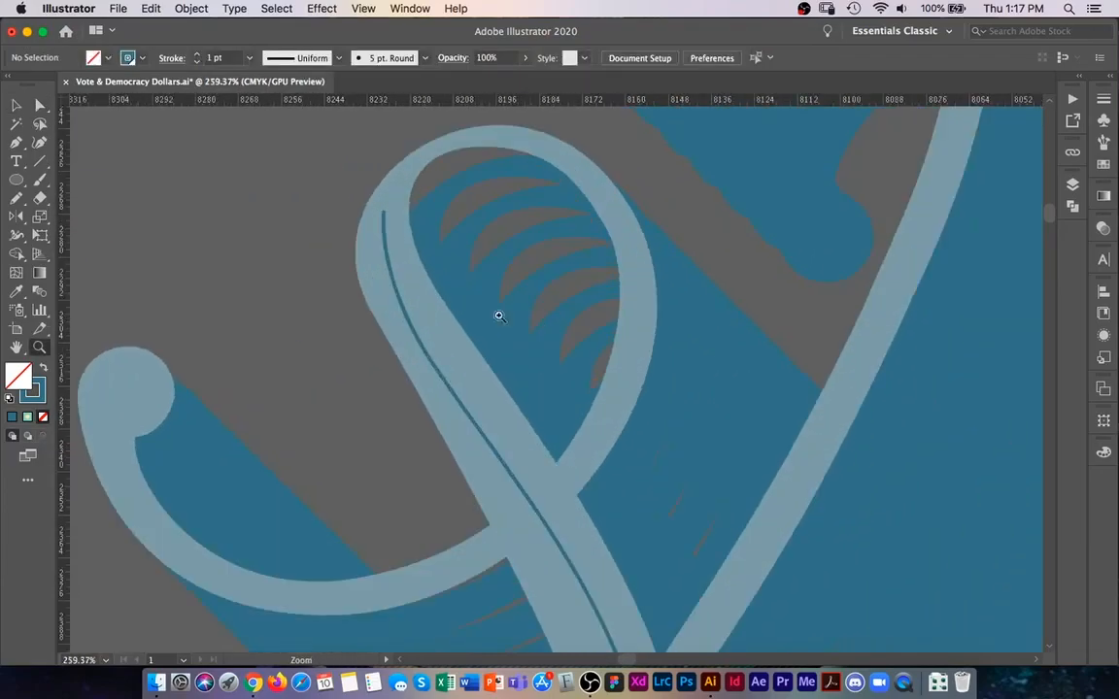
key("a")
left_click(418, 342)
left_click(433, 366)
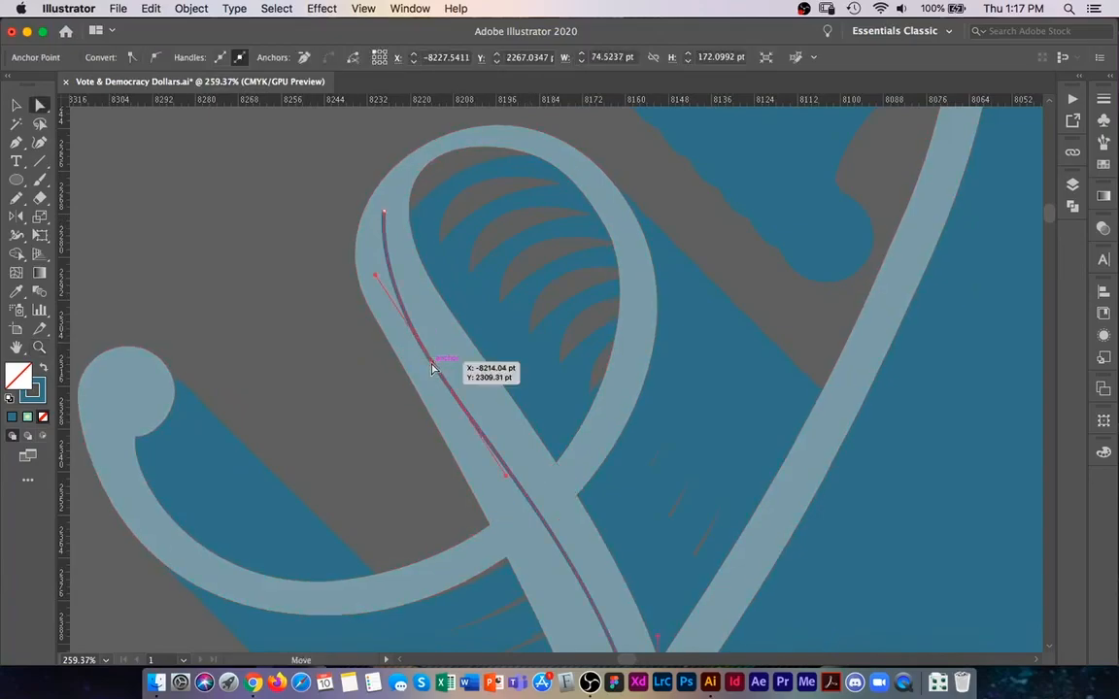
left_click_drag(378, 283, 389, 289)
key("v")
key("super+shift+a")
Fine-tune the stem line's middle anchor handles so the curve runs evenly down to the V's bottom loop, and deselect it
key("z")
left_click_drag(570, 331, 373, 325)
scroll(388, 344, "up", 5)
key("a")
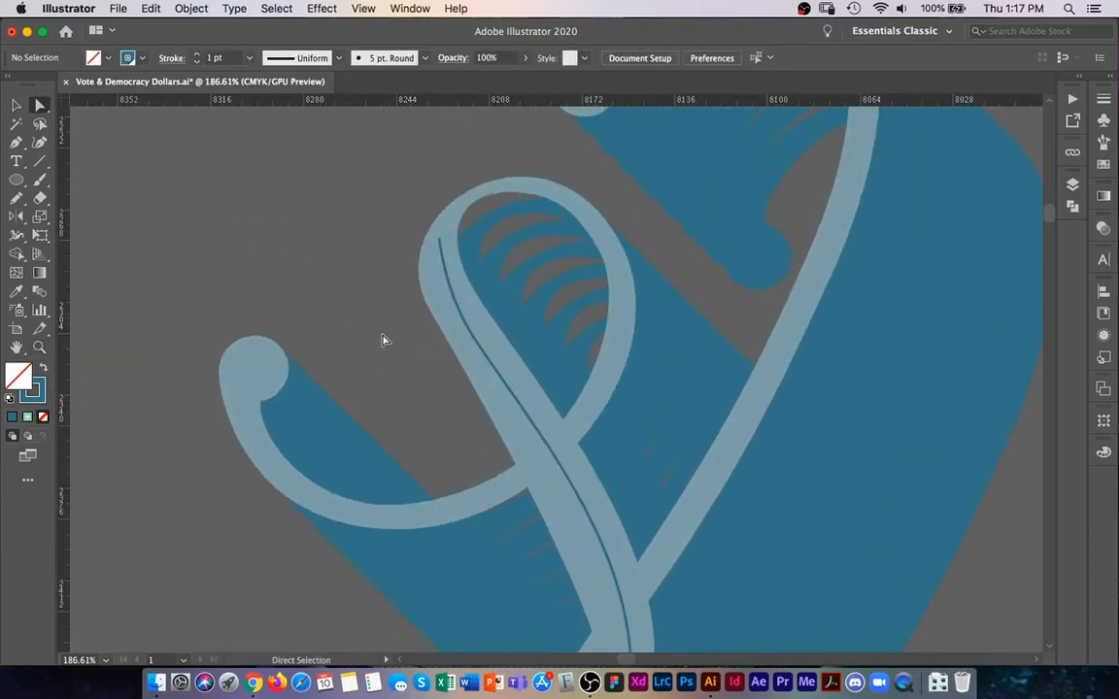
left_click(449, 296)
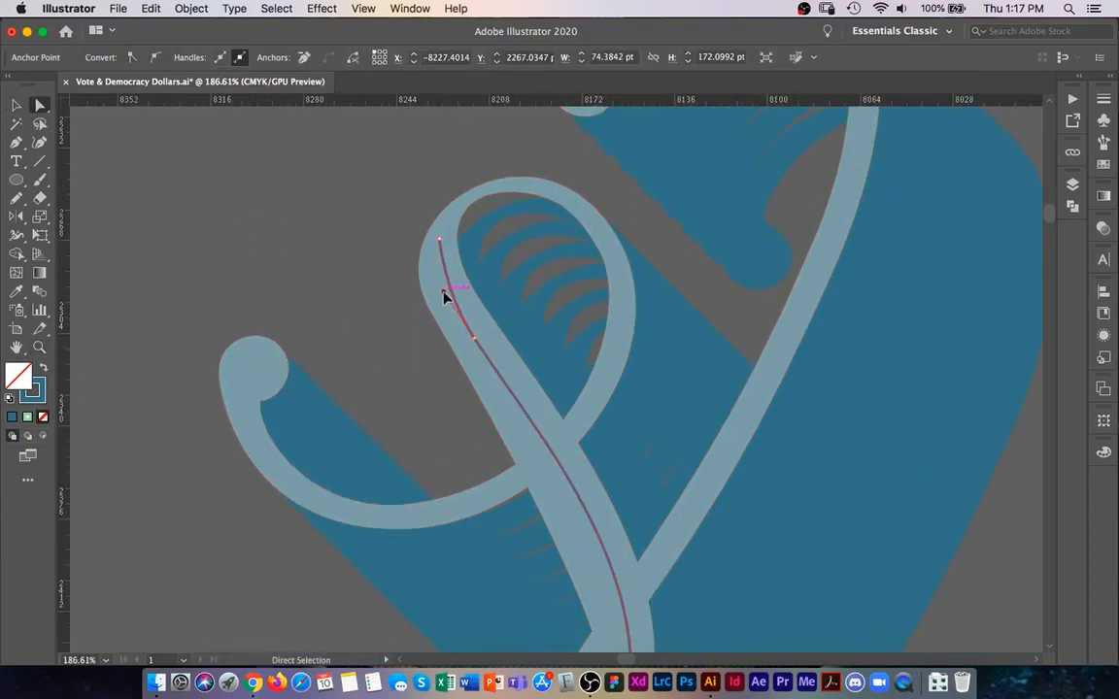
left_click_drag(478, 359, 412, 231)
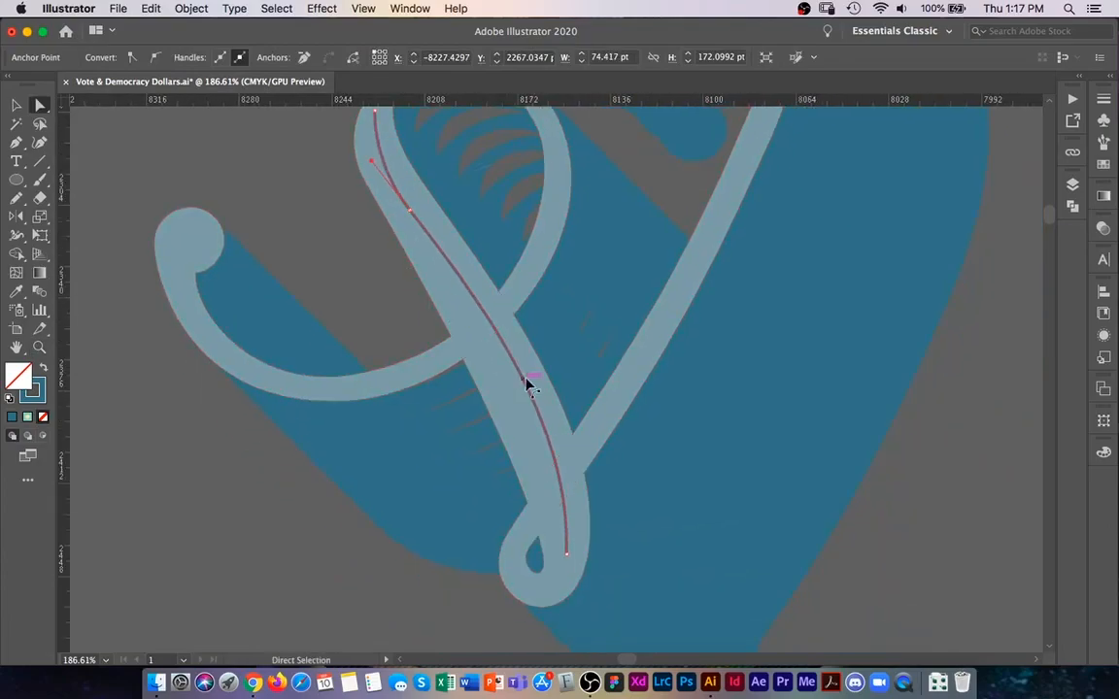
left_click_drag(529, 396, 573, 452)
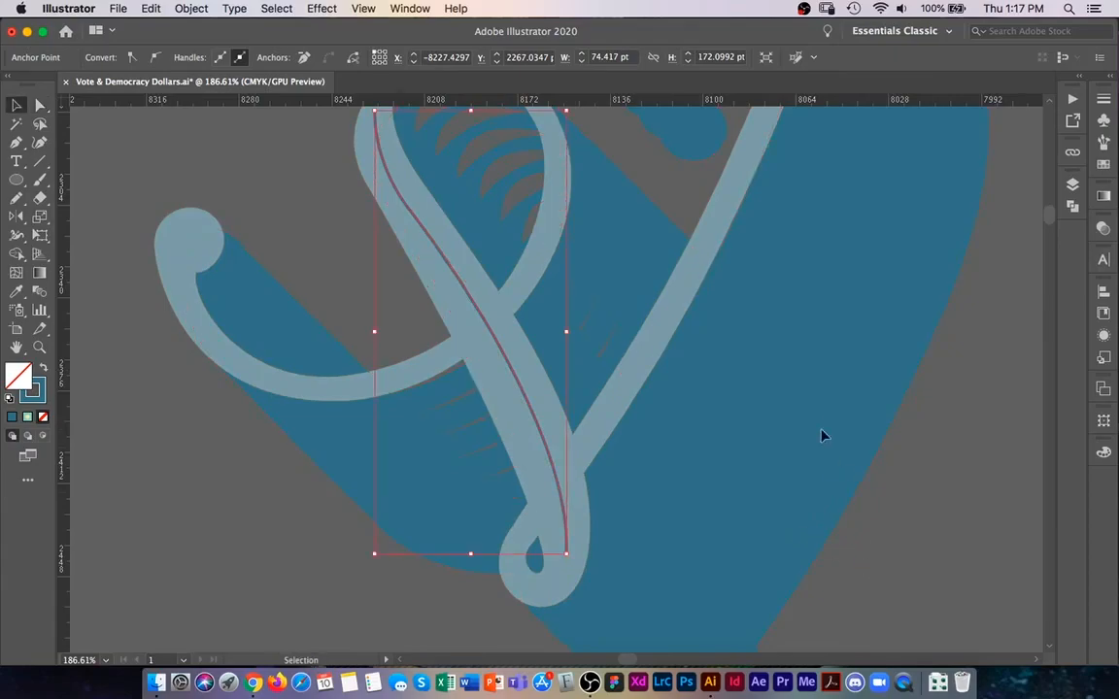
key("super+shift+a")
left_click_drag(693, 405, 512, 408)
left_click_drag(642, 399, 395, 378)
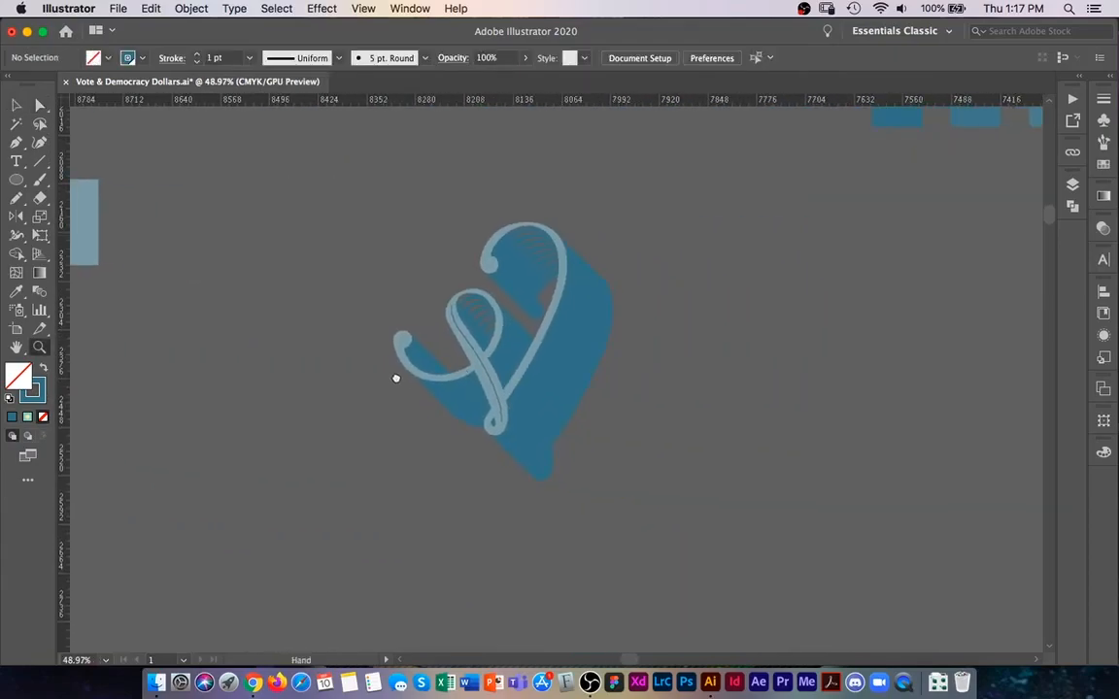
key("v")
key("z")
left_click_drag(726, 332, 600, 345)
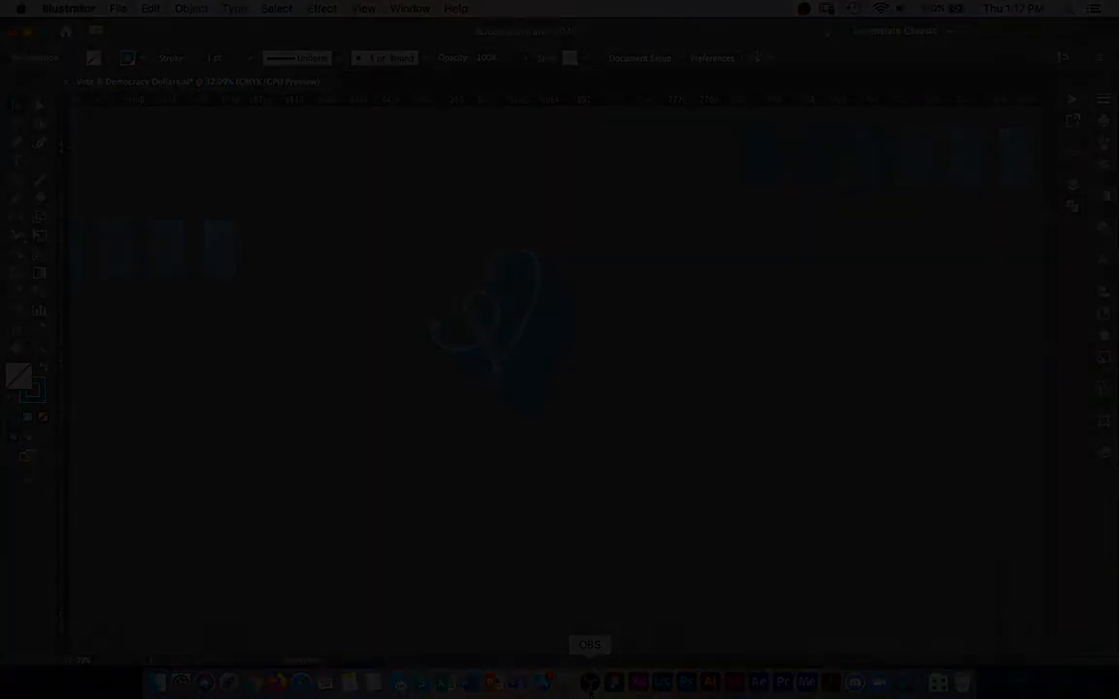